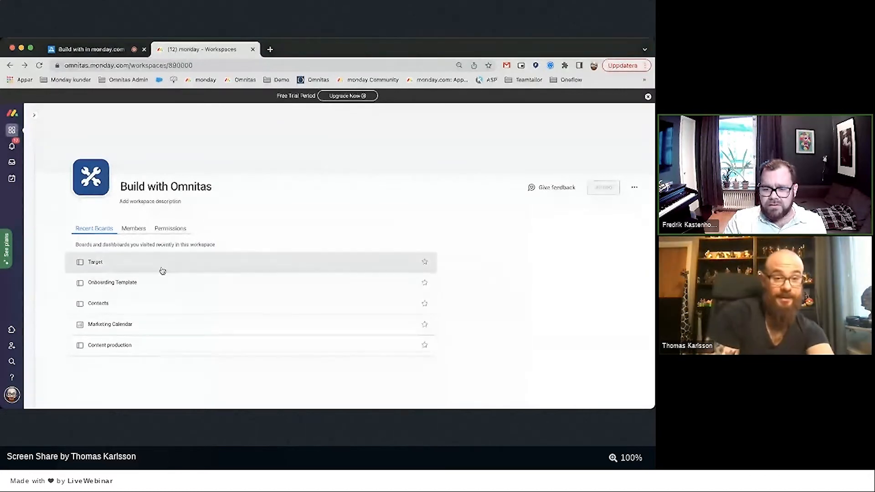
# Open the Target board and present its Build with us solution slide full screen, then exit.
pyautogui.click(147, 267)
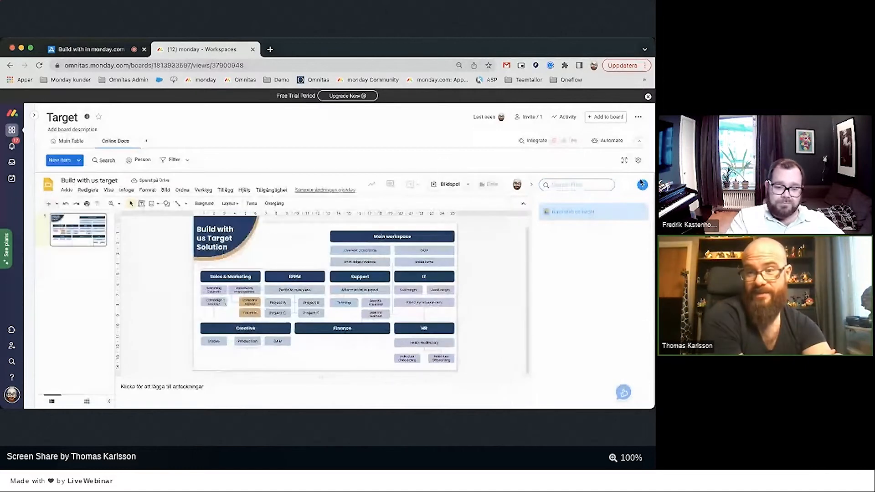
pyautogui.click(625, 160)
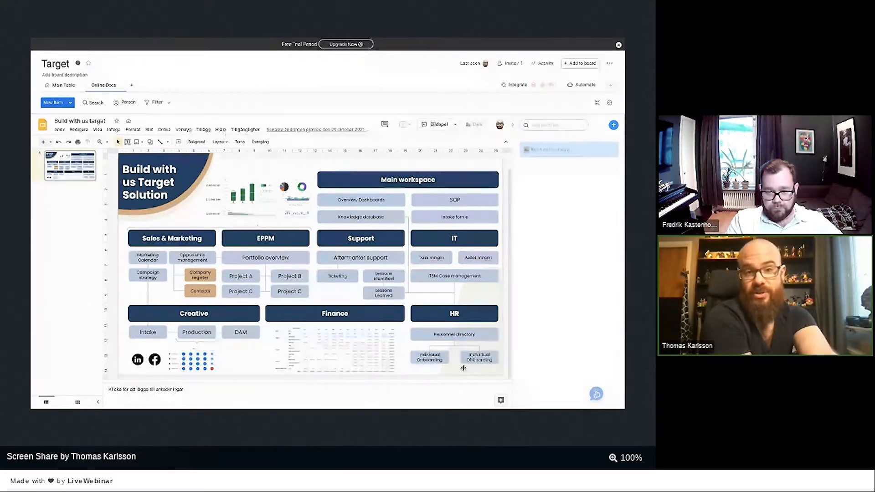
pyautogui.press('Escape')
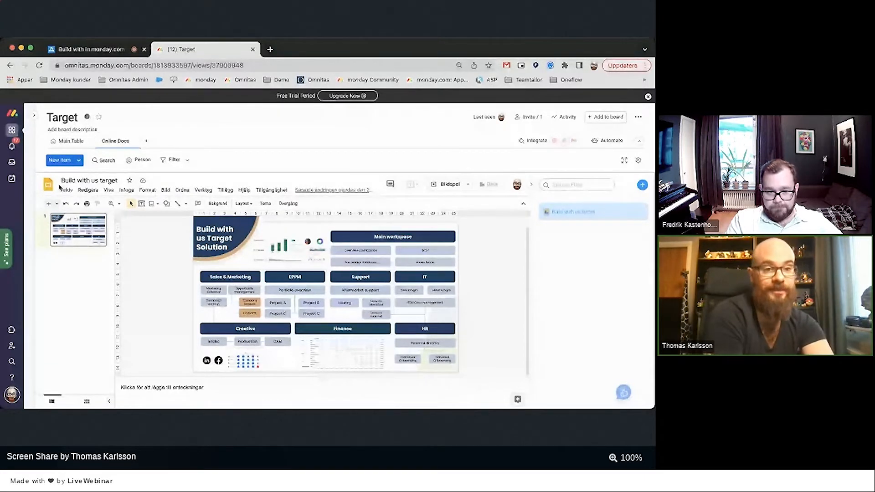
pyautogui.moveTo(30, 187)
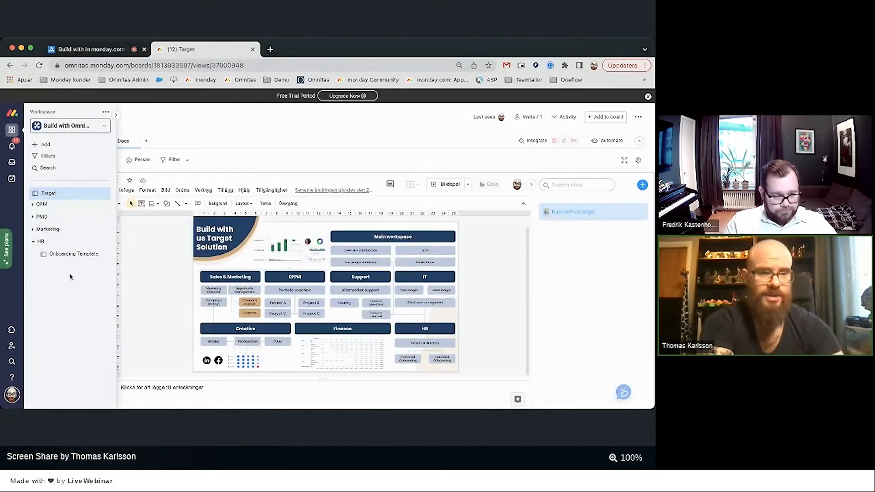
# Open the Onboarding Template board and set all 10 tasks' status to Not started.
pyautogui.click(73, 254)
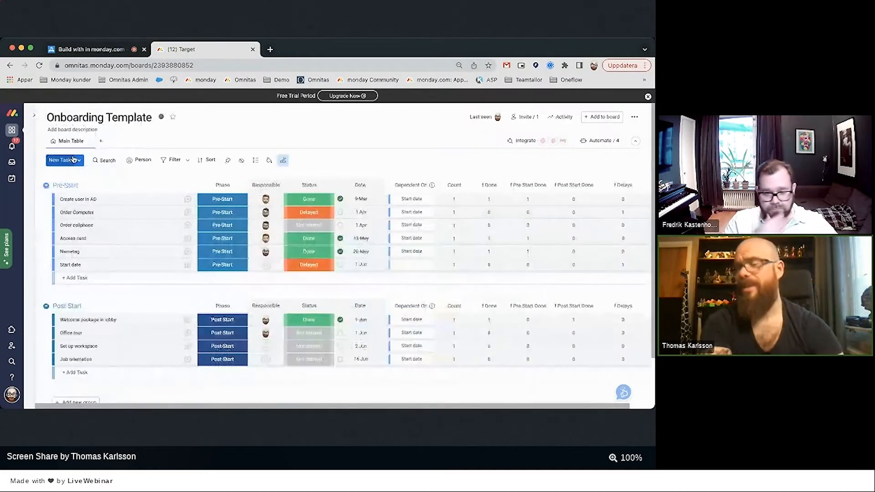
pyautogui.click(309, 200)
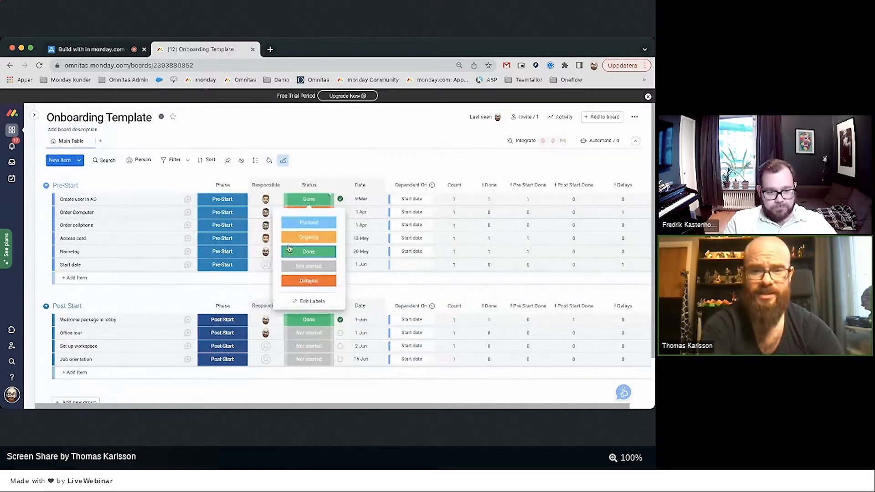
pyautogui.click(58, 199)
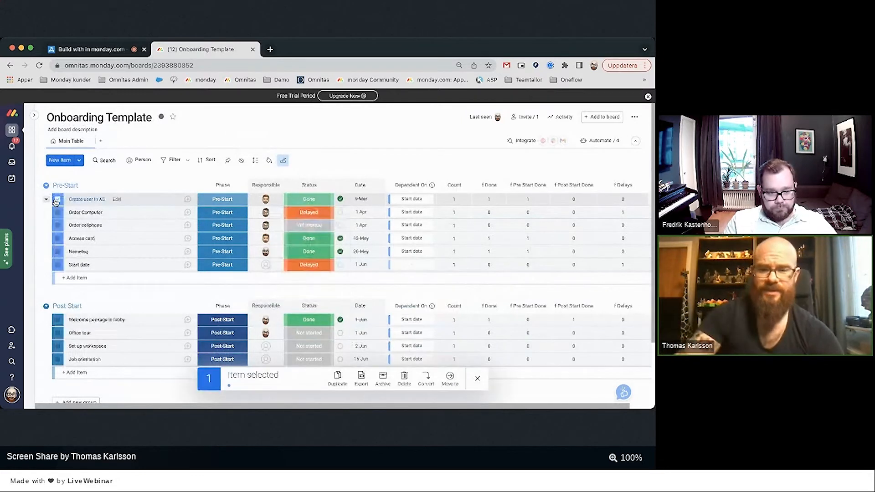
pyautogui.keyDown('shift'); pyautogui.click(58, 360); pyautogui.keyUp('shift')
pyautogui.click(309, 333)
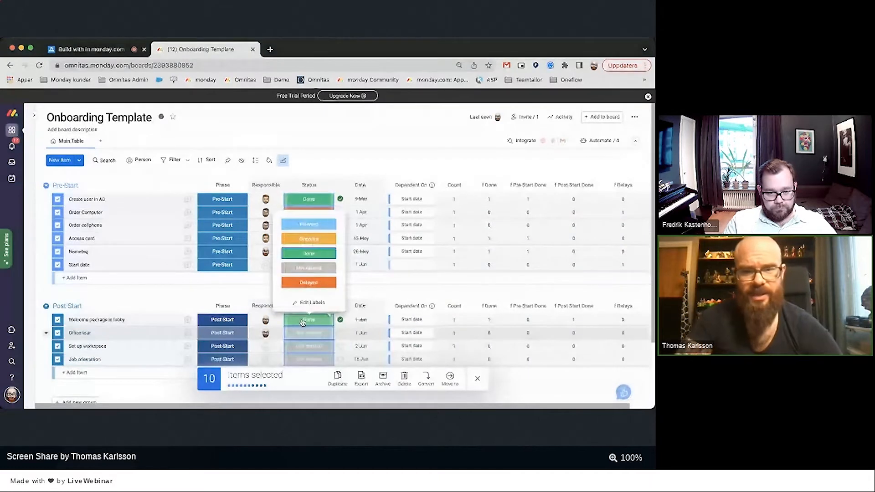
pyautogui.click(308, 266)
pyautogui.click(475, 380)
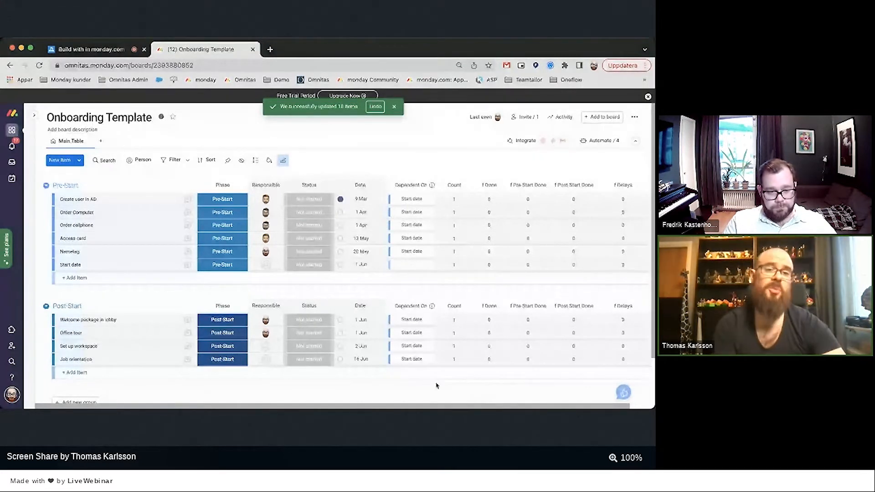
pyautogui.scroll(-1, 436, 385)
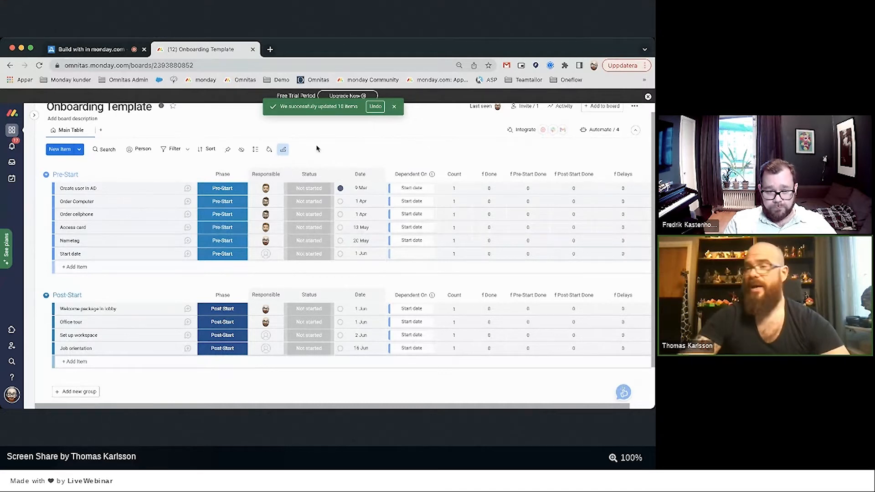
pyautogui.scroll(1, 317, 148)
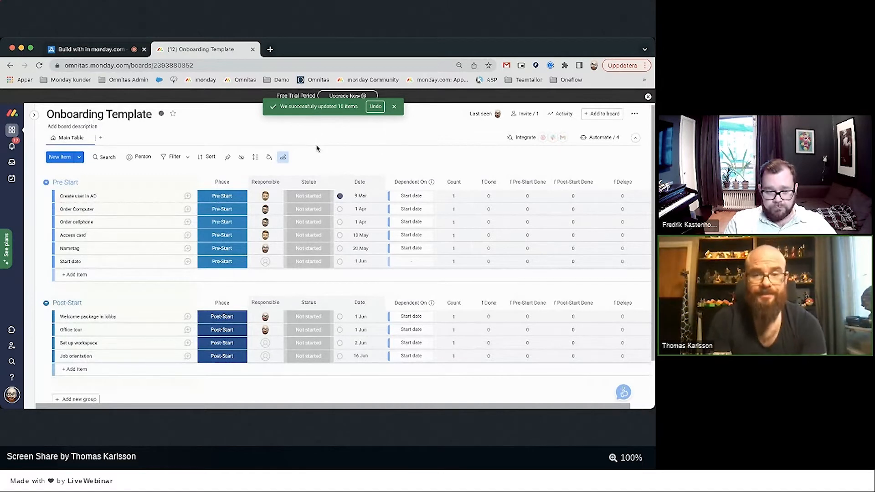
pyautogui.click(211, 198)
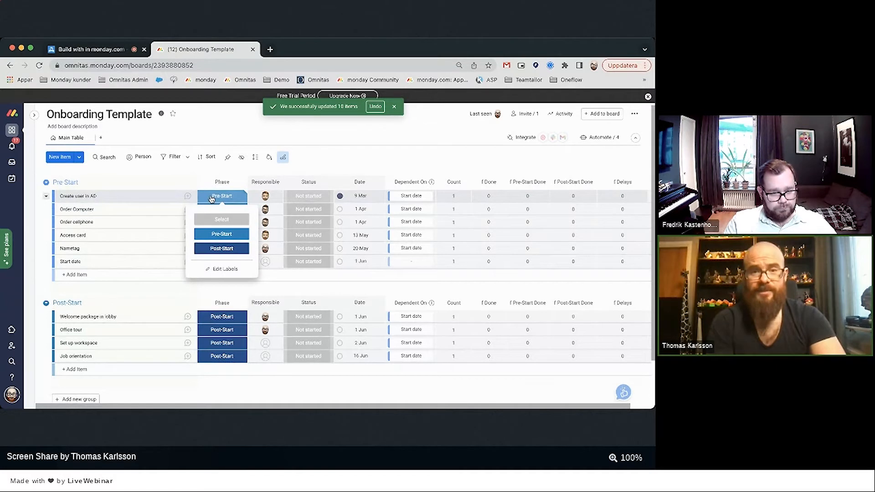
pyautogui.click(344, 162)
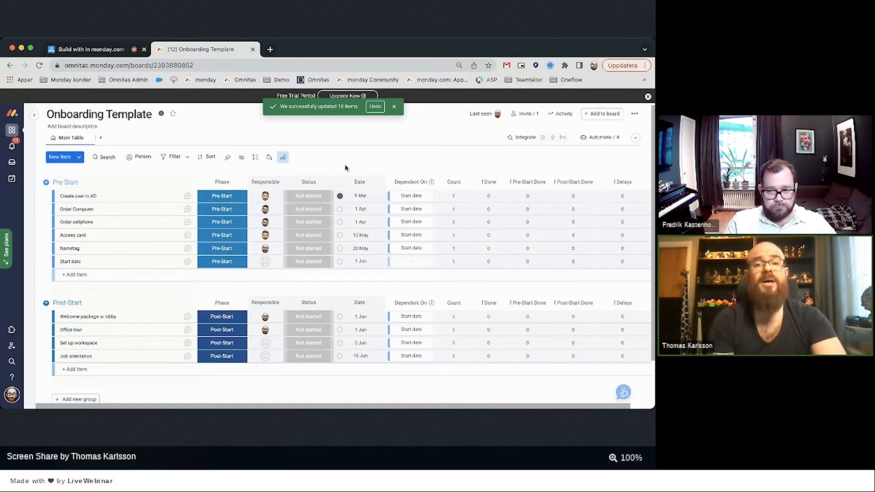
pyautogui.click(300, 199)
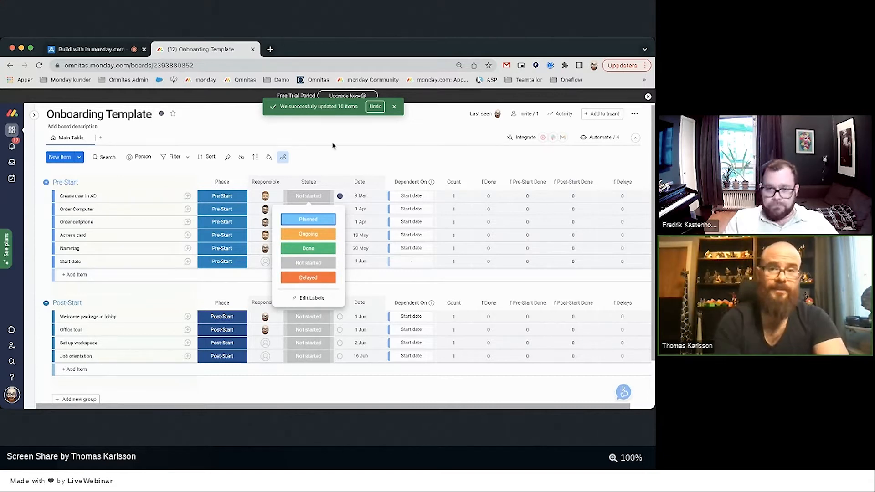
pyautogui.click(346, 164)
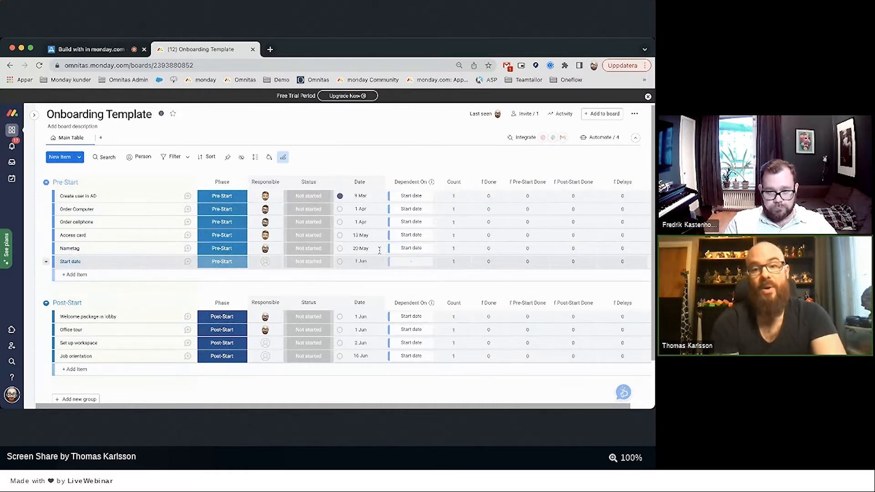
pyautogui.hscroll(1, 469, 229)
pyautogui.hscroll(2, 470, 229)
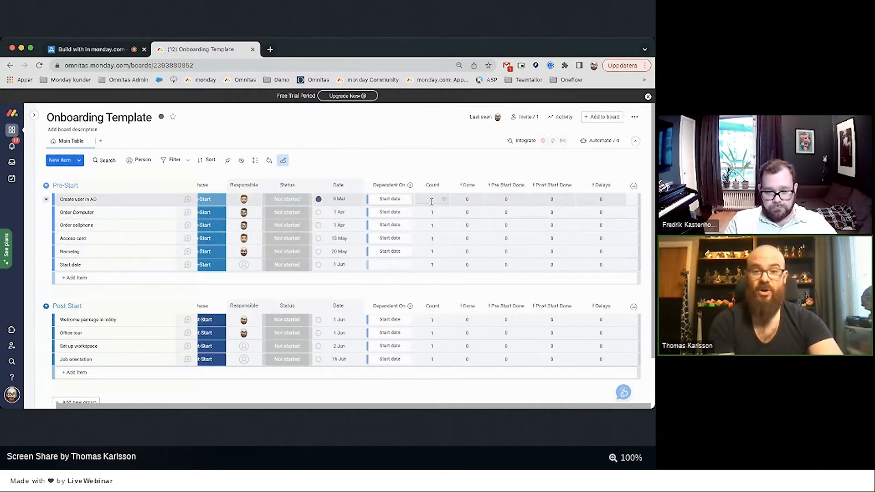
# Inspect the new-item default values and the f Done column formula without changing them.
pyautogui.click(279, 162)
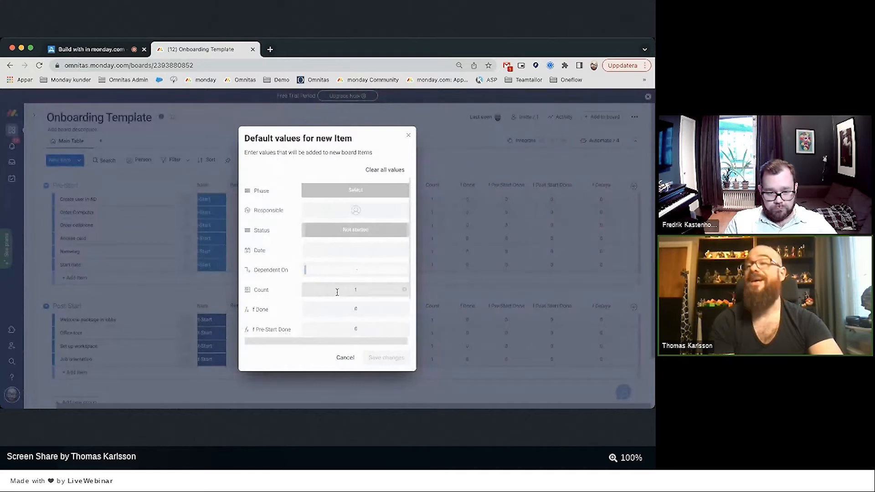
pyautogui.click(408, 135)
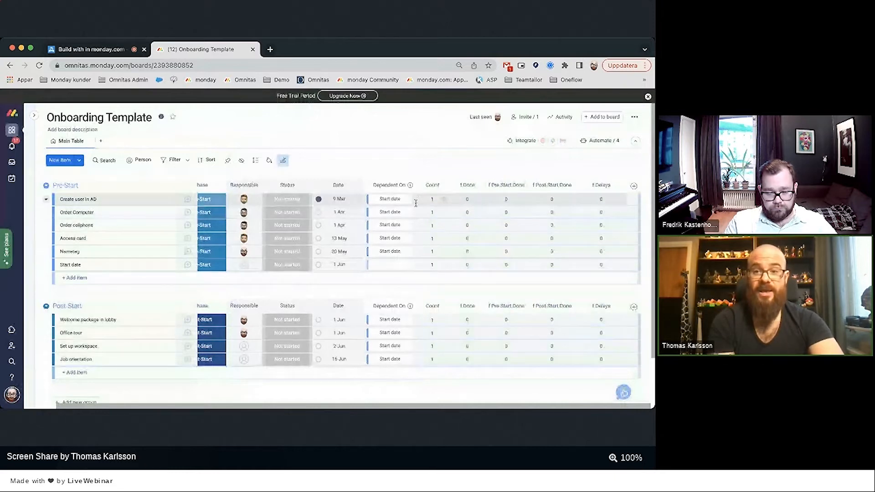
pyautogui.click(466, 199)
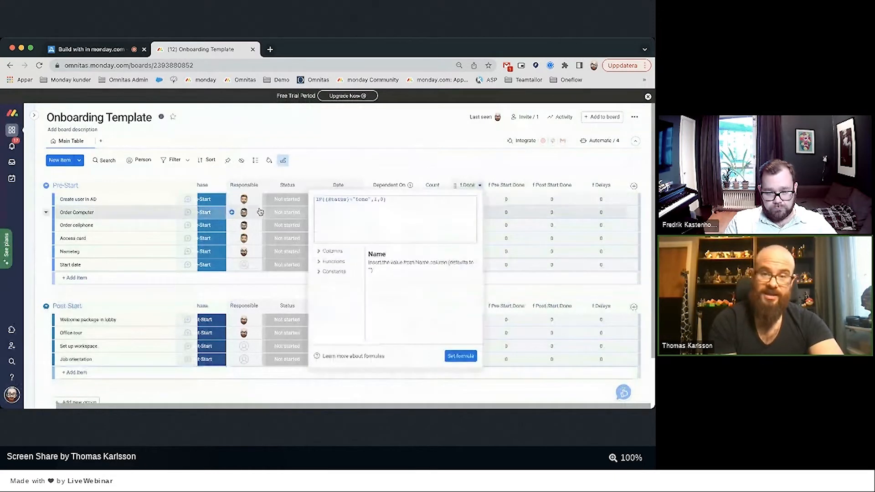
pyautogui.click(468, 167)
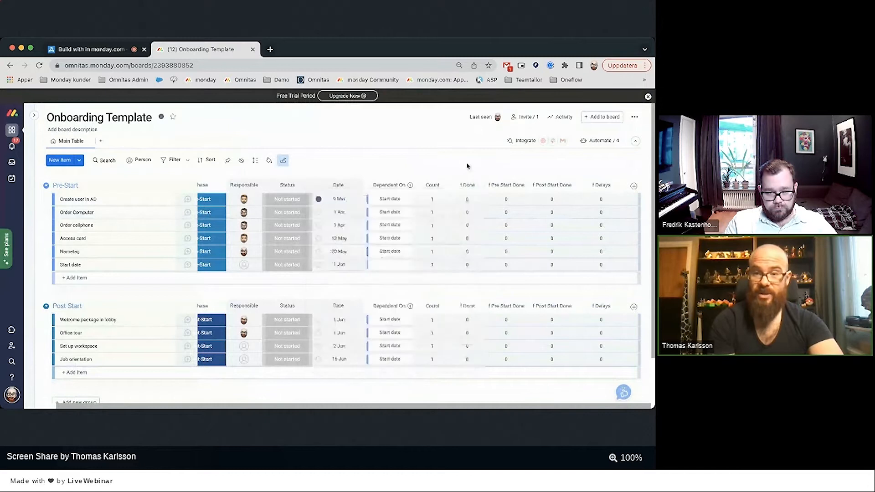
# Test Create user in AD with Done, then Delayed, then back to Not started.
pyautogui.click(281, 199)
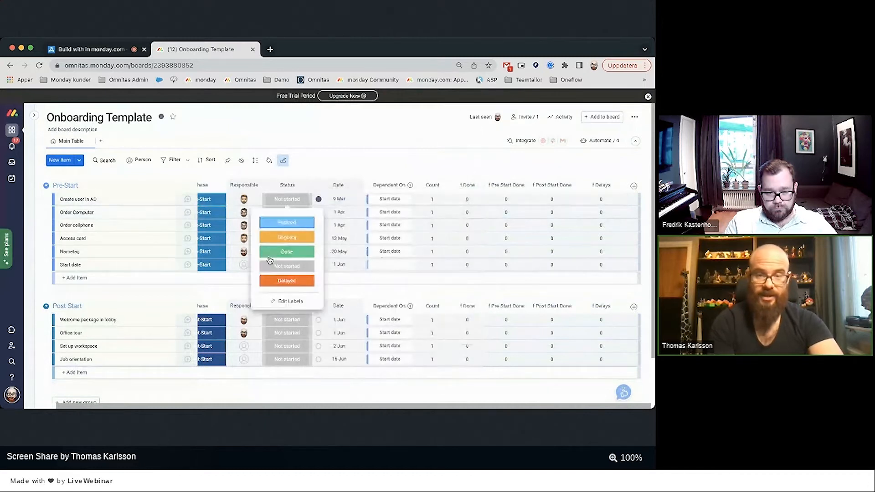
pyautogui.click(271, 255)
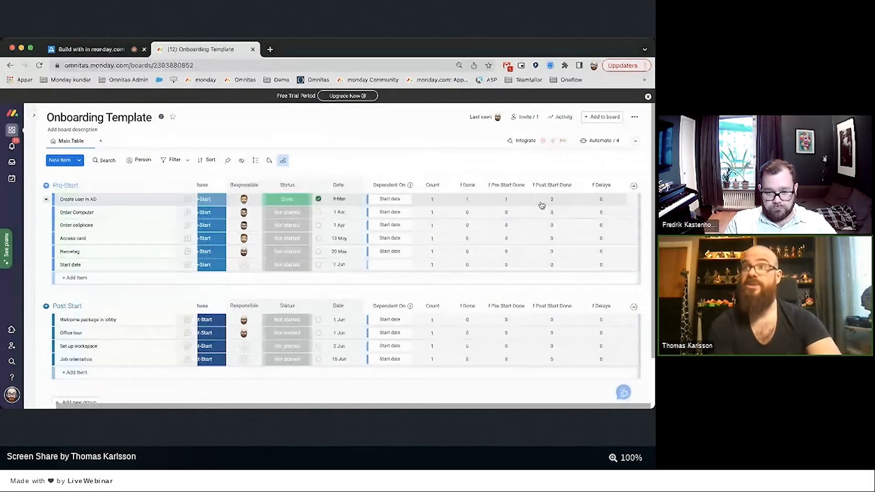
pyautogui.click(287, 204)
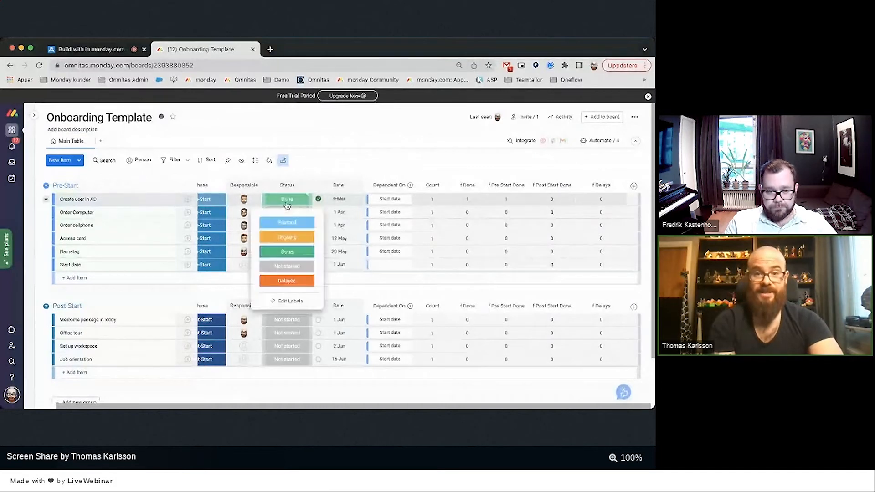
pyautogui.click(287, 281)
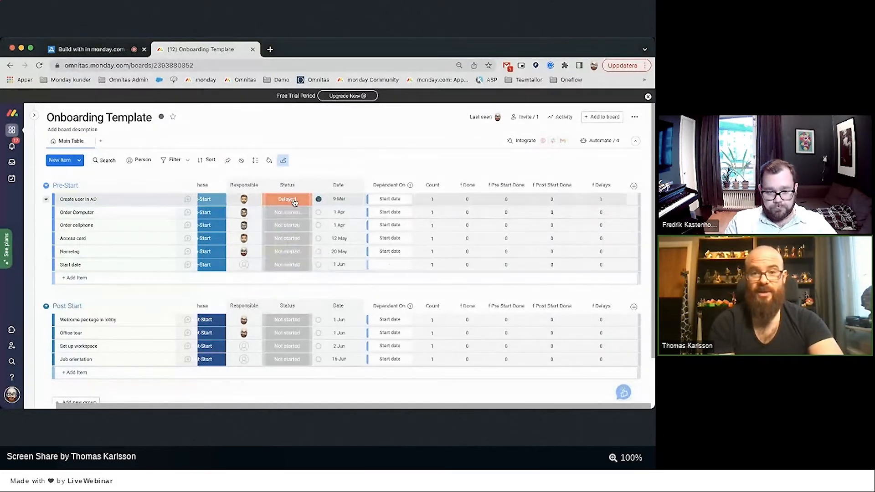
pyautogui.click(295, 203)
pyautogui.click(287, 282)
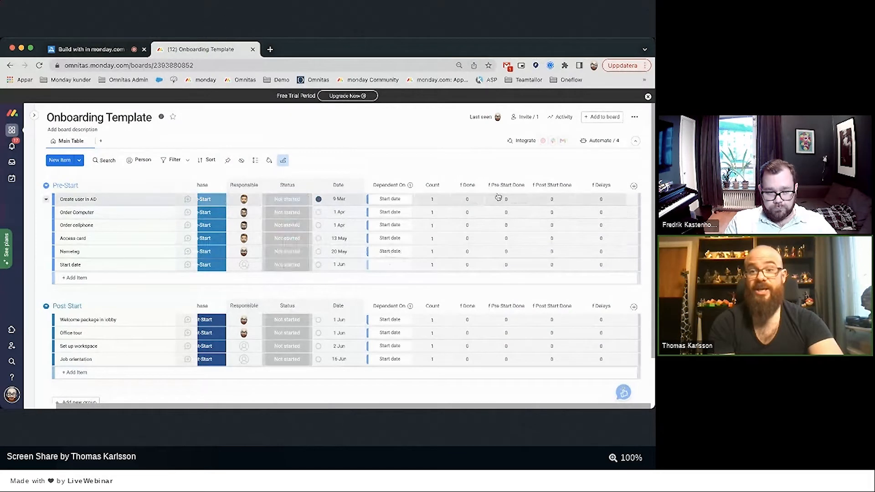
# Review the f Pre Start Done and f Delays column formulas.
pyautogui.click(498, 197)
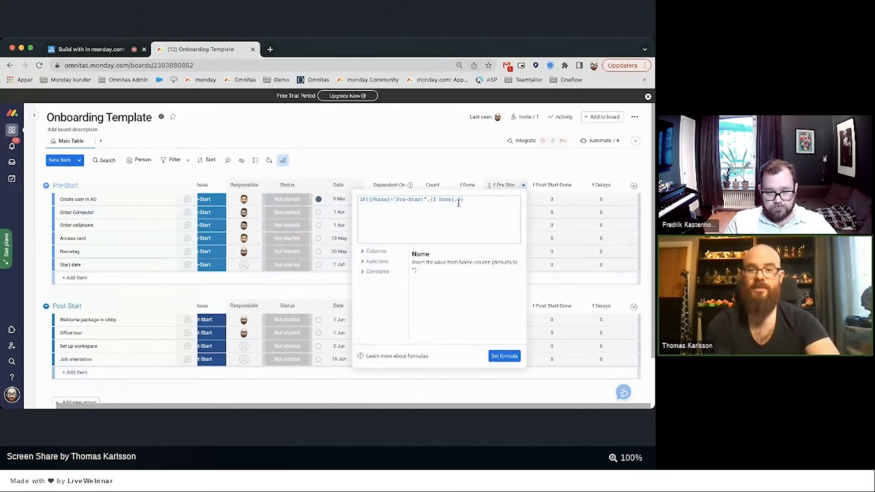
pyautogui.click(492, 168)
pyautogui.click(602, 201)
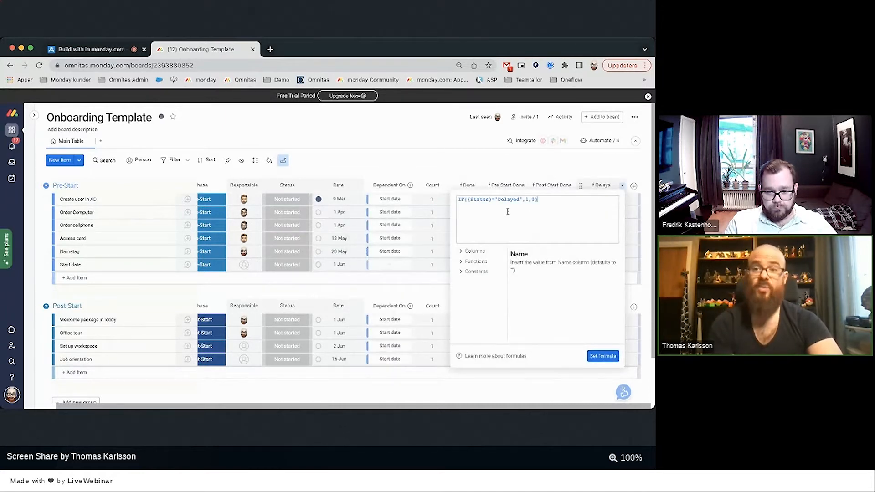
pyautogui.click(504, 168)
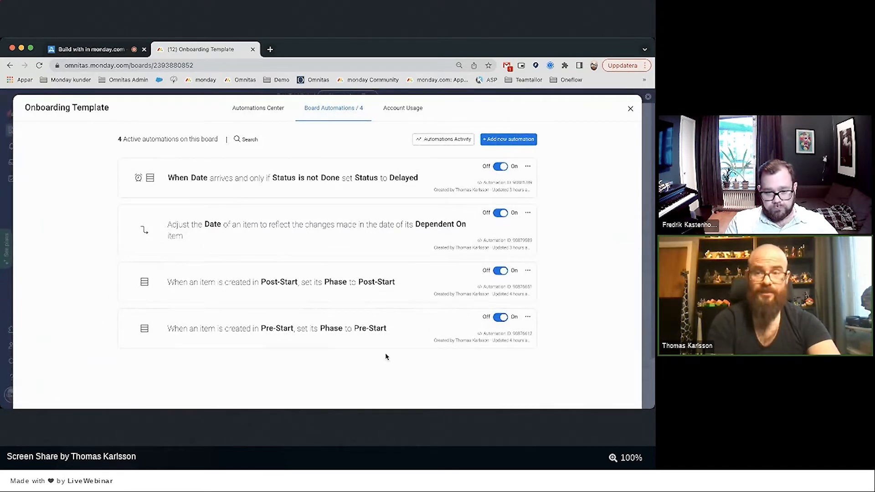
# Add a task named 'New Item' to the Pre-Start group.
pyautogui.click(631, 109)
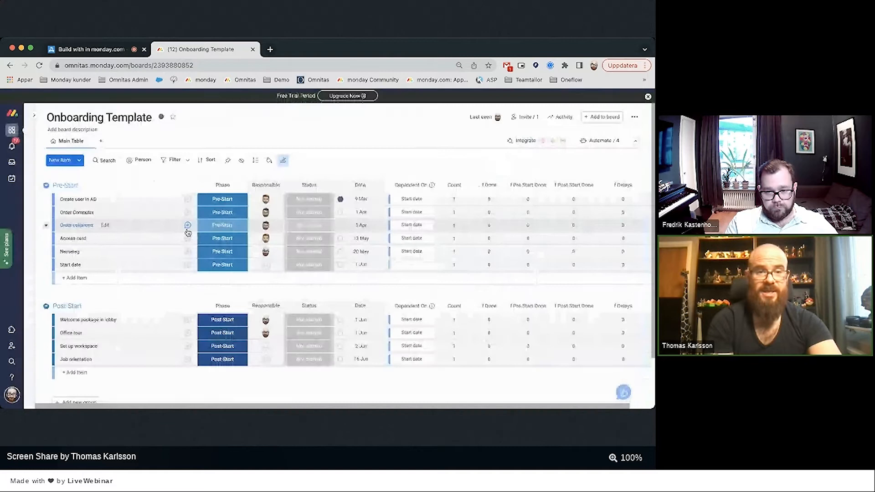
pyautogui.click(139, 279)
pyautogui.write('New Item')
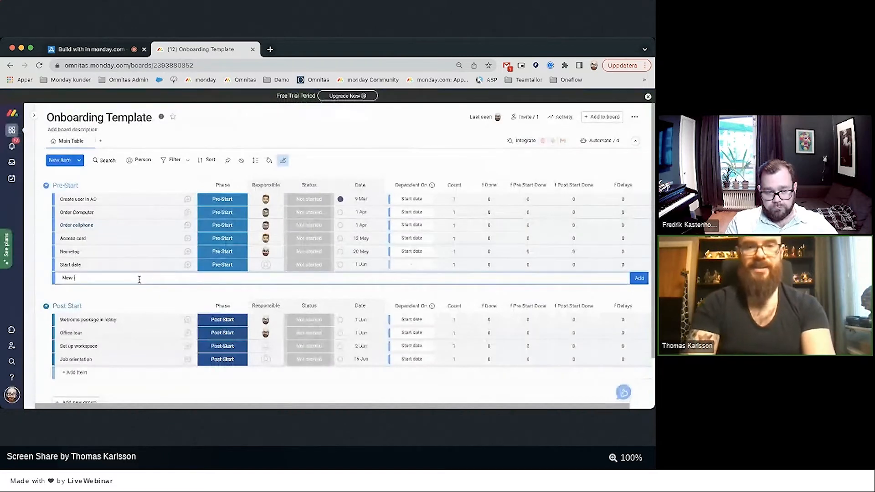
pyautogui.press('Return')
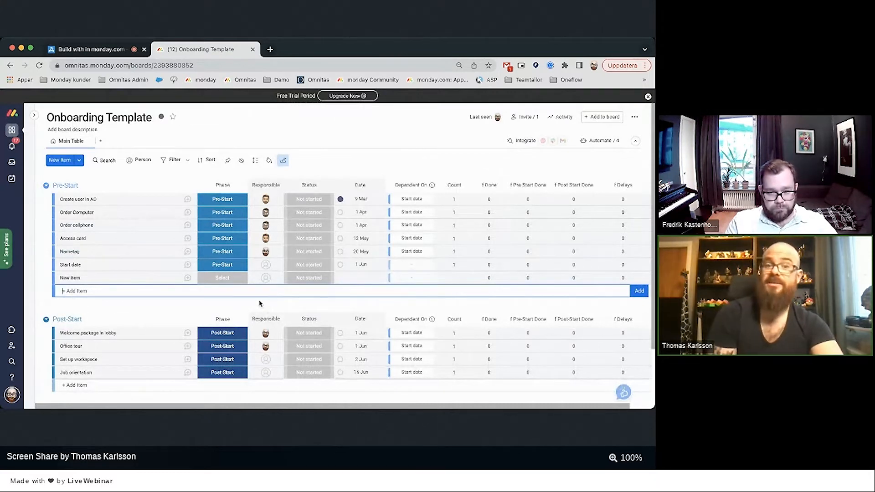
# Show the board's four active automations.
pyautogui.scroll(-1, 260, 304)
pyautogui.scroll(1, 260, 301)
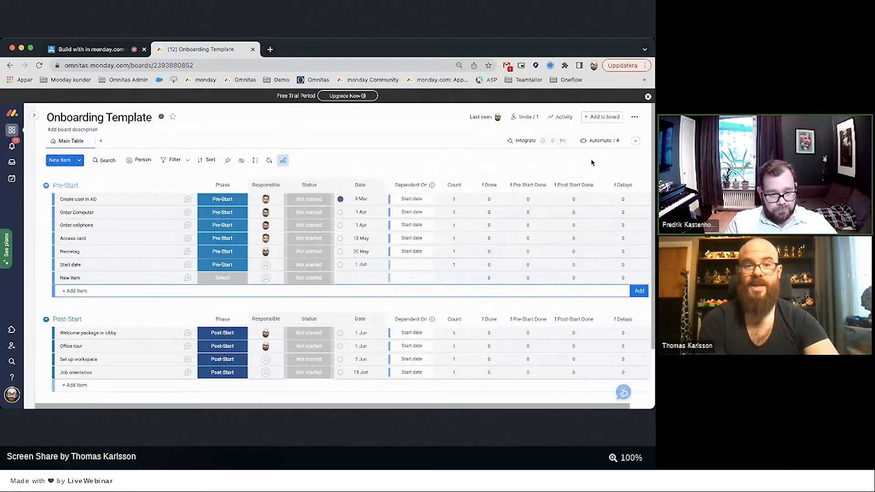
pyautogui.click(587, 144)
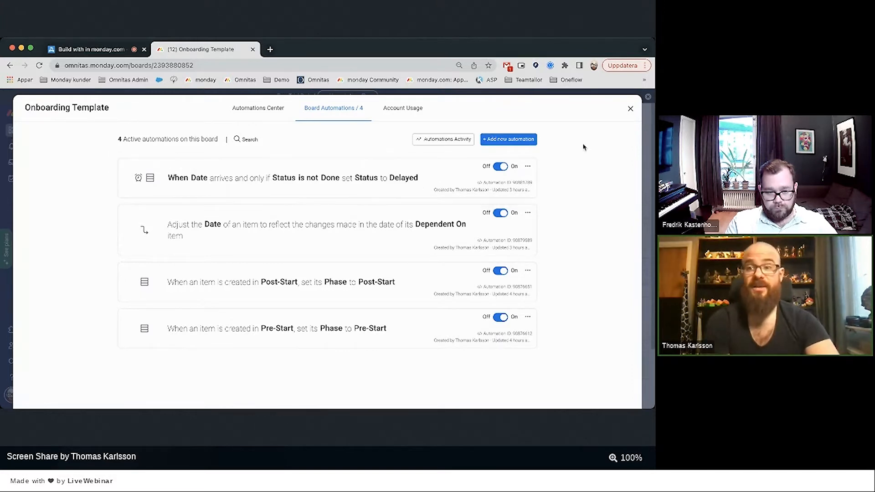
# Check the automation activity log for the board's recent automation runs.
pyautogui.click(631, 109)
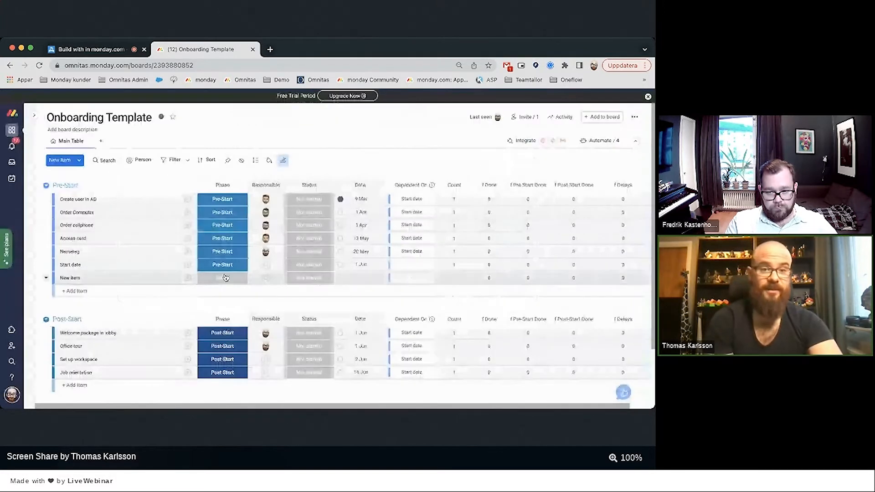
pyautogui.click(595, 142)
pyautogui.click(444, 139)
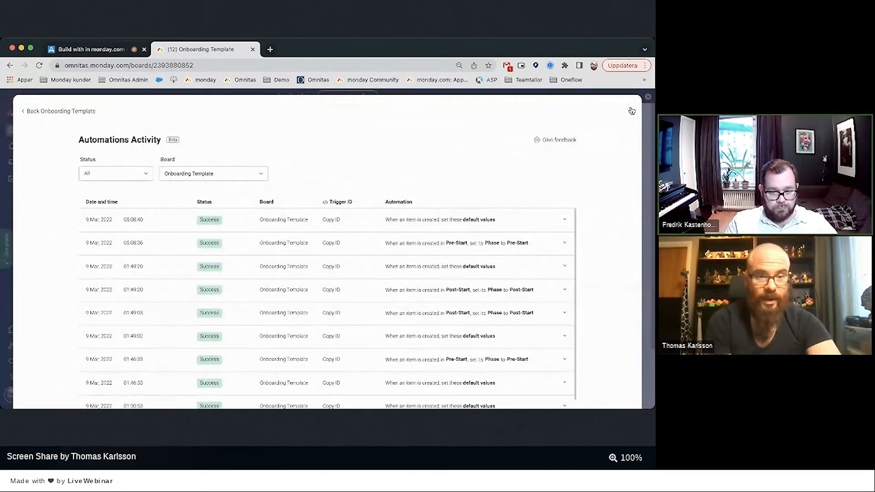
pyautogui.click(632, 111)
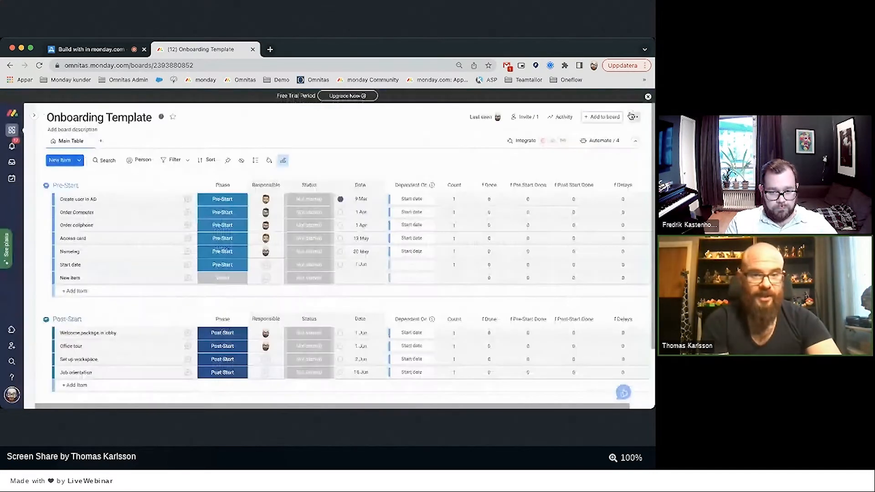
# Set the New item row's phase to Pre-Start, then delete that row.
pyautogui.click(223, 279)
pyautogui.click(222, 316)
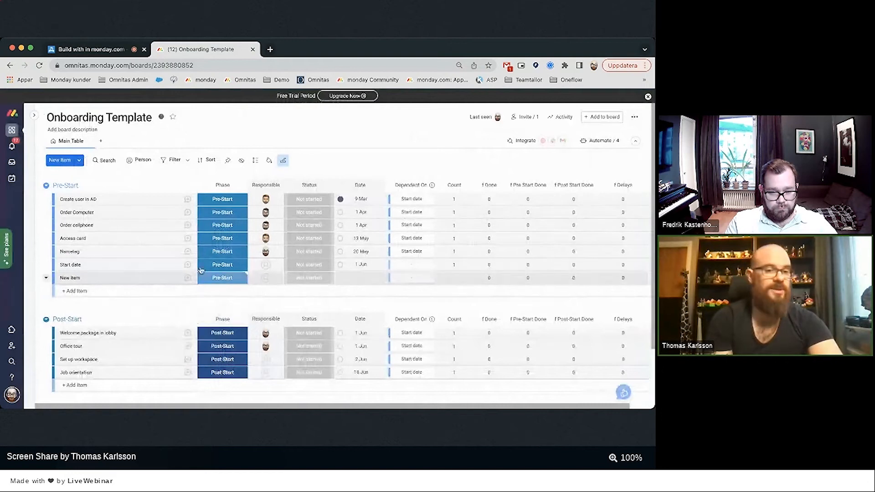
pyautogui.click(45, 278)
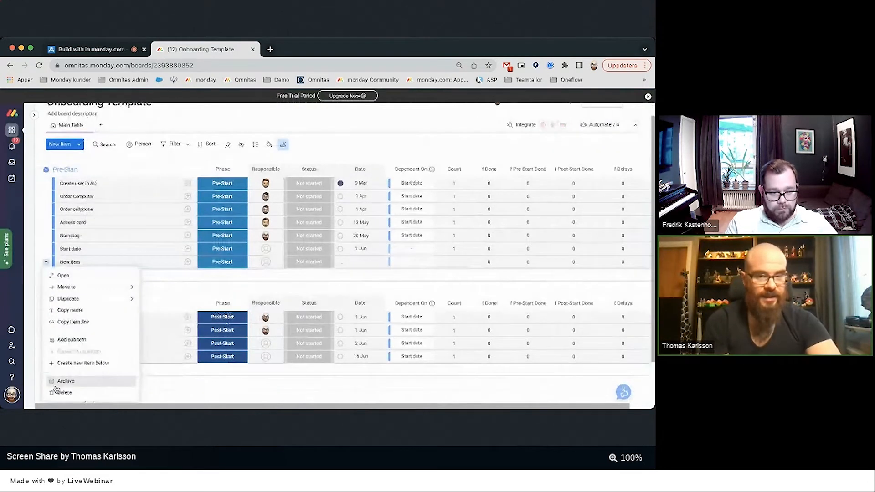
pyautogui.click(58, 392)
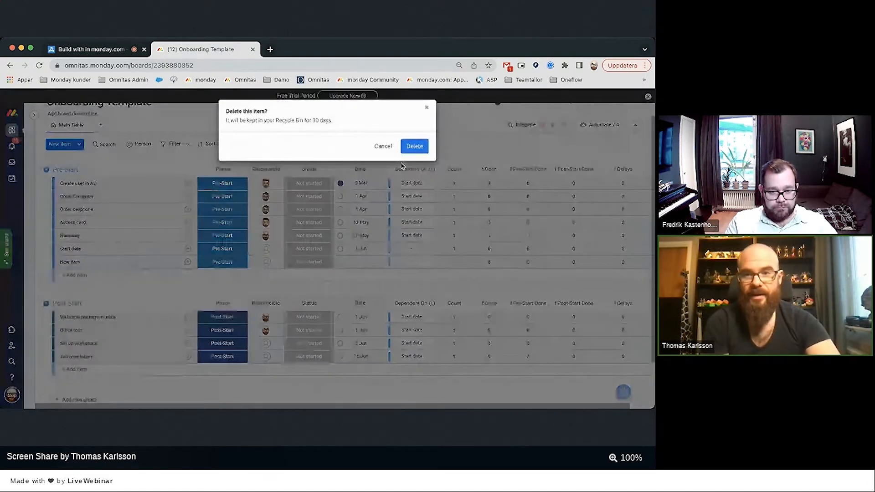
pyautogui.click(413, 146)
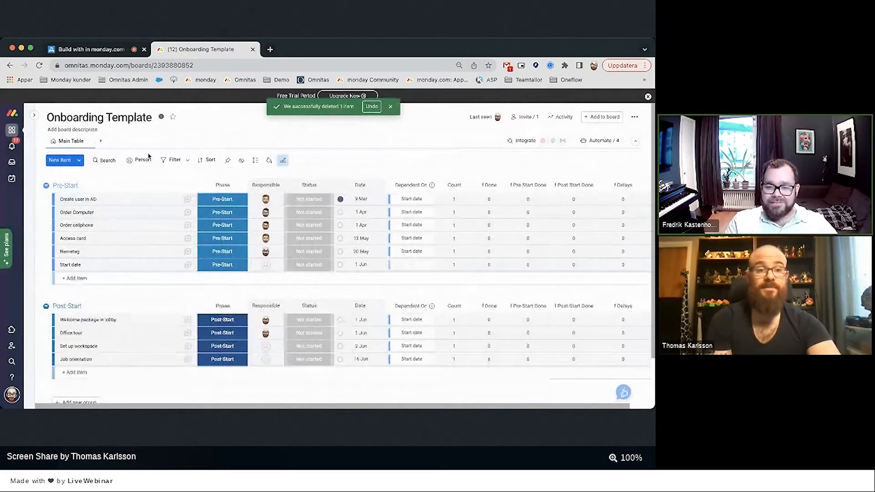
# Add a Table view named 'Default' and make it the board default view.
pyautogui.click(100, 141)
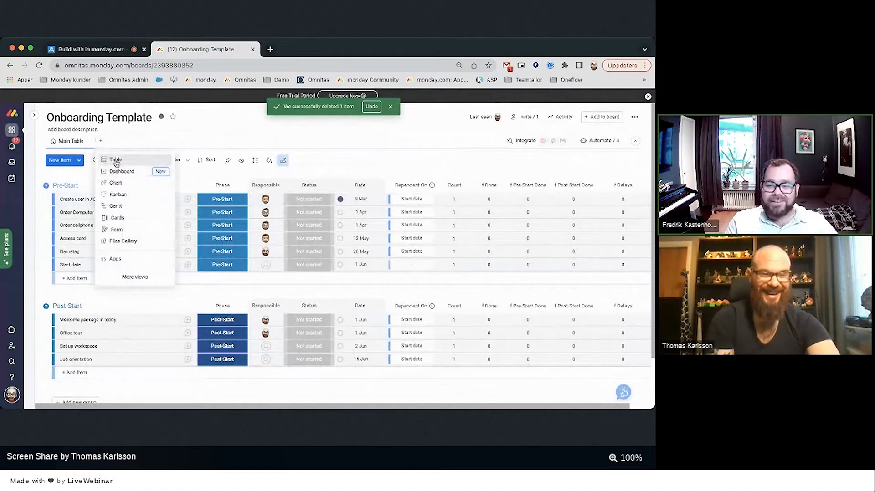
pyautogui.click(114, 160)
pyautogui.write('Default')
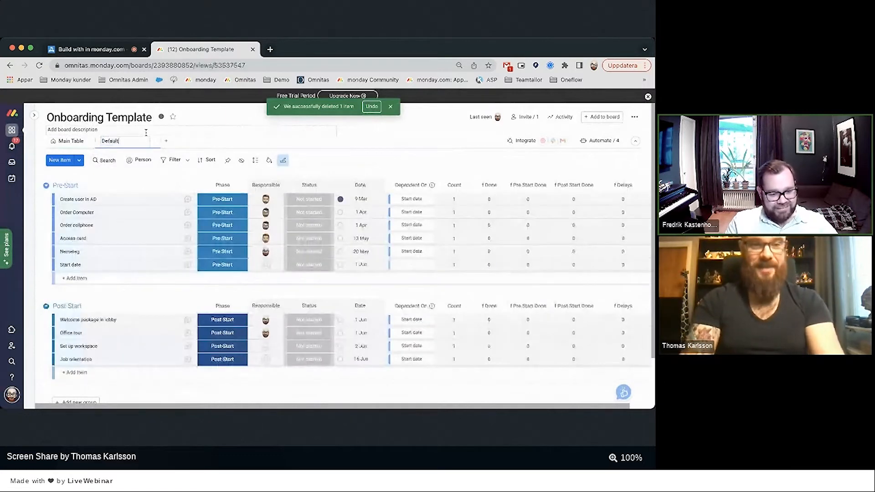
pyautogui.press('Return')
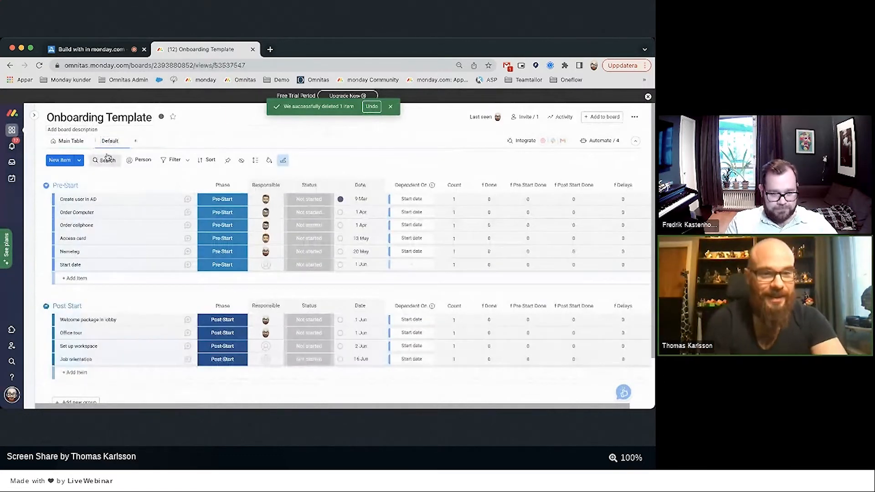
pyautogui.click(124, 141)
pyautogui.click(162, 213)
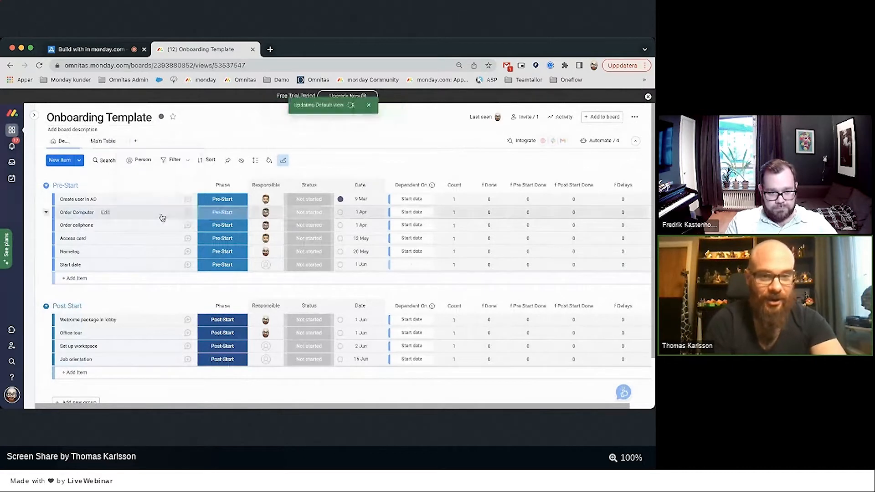
# Hide the Delays, Post-Start Done, Pre Start Done, Done, Dependent On and Count columns.
pyautogui.click(242, 160)
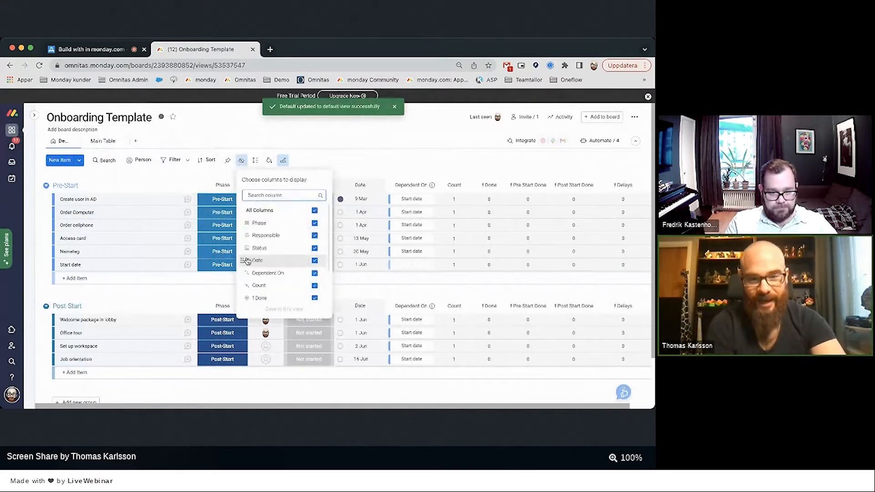
pyautogui.scroll(-3, 273, 257)
pyautogui.click(280, 294)
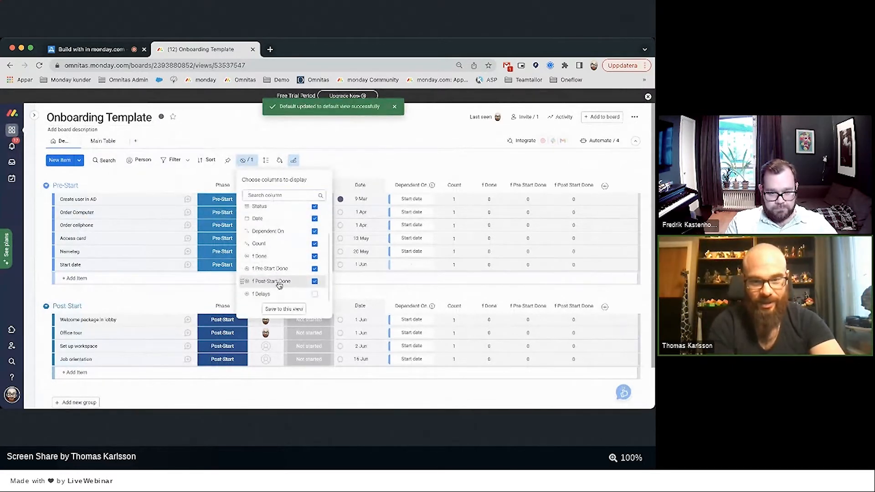
pyautogui.click(279, 281)
pyautogui.click(279, 269)
pyautogui.click(278, 256)
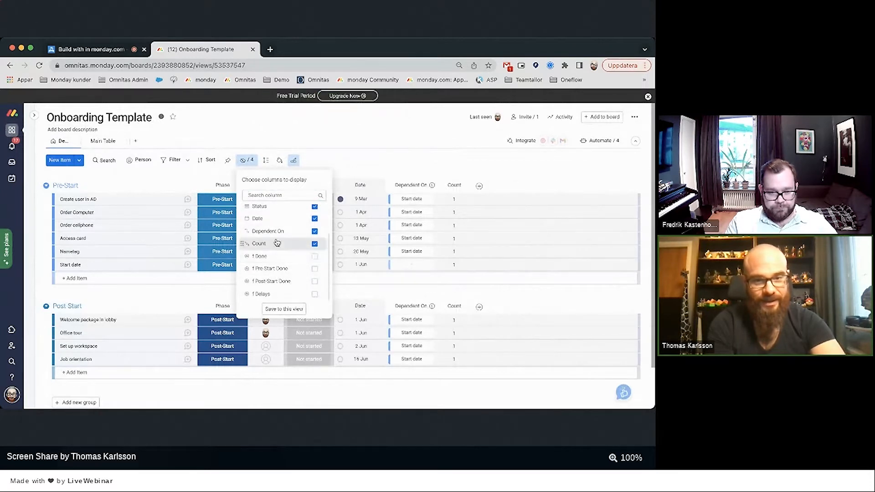
pyautogui.click(278, 232)
pyautogui.click(281, 242)
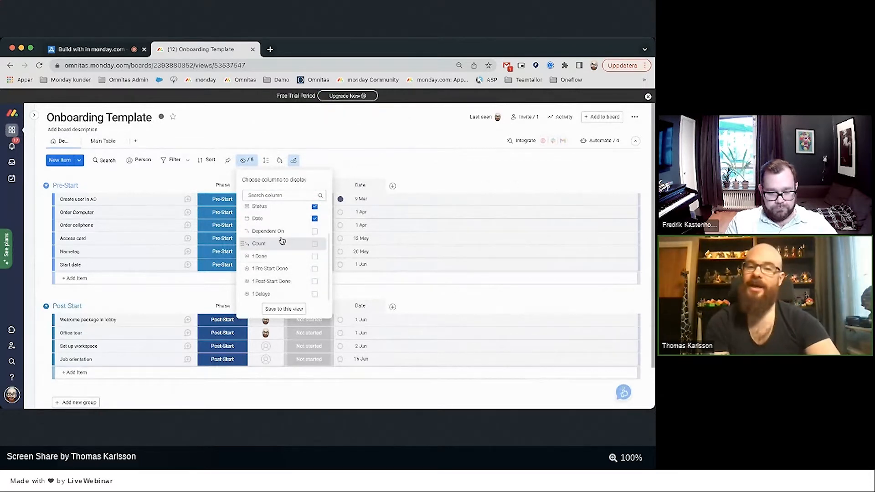
pyautogui.click(284, 309)
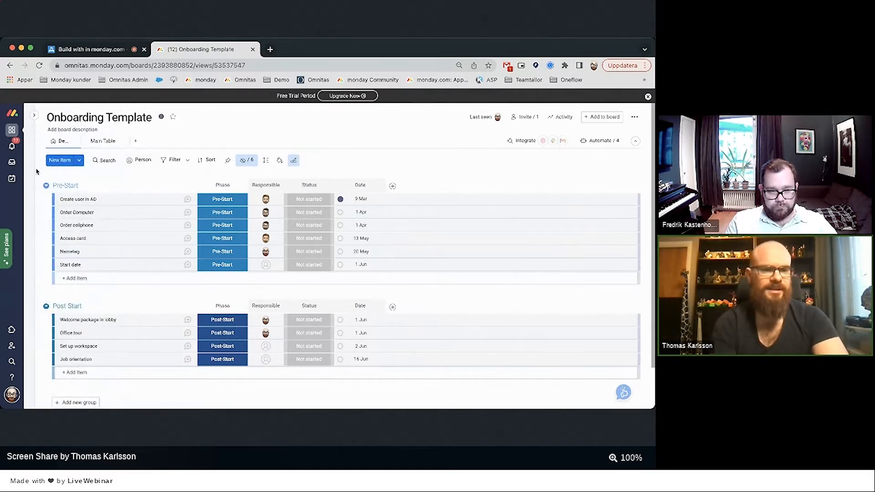
# Create a new Personnel Directory board with the custom item type 'person'.
pyautogui.moveTo(29, 185)
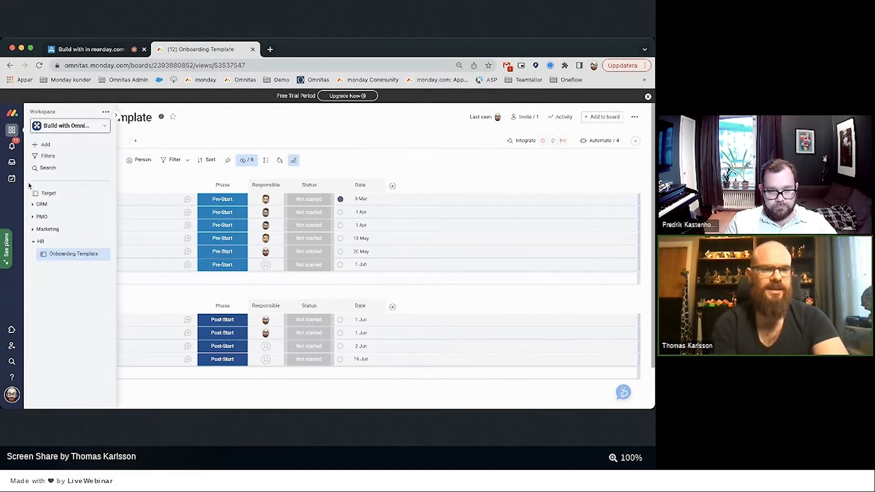
pyautogui.click(46, 145)
pyautogui.click(169, 150)
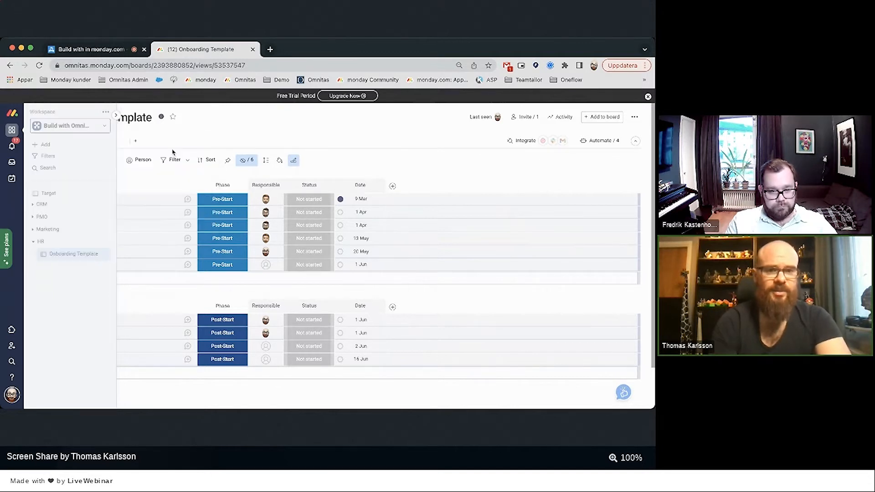
pyautogui.click(273, 314)
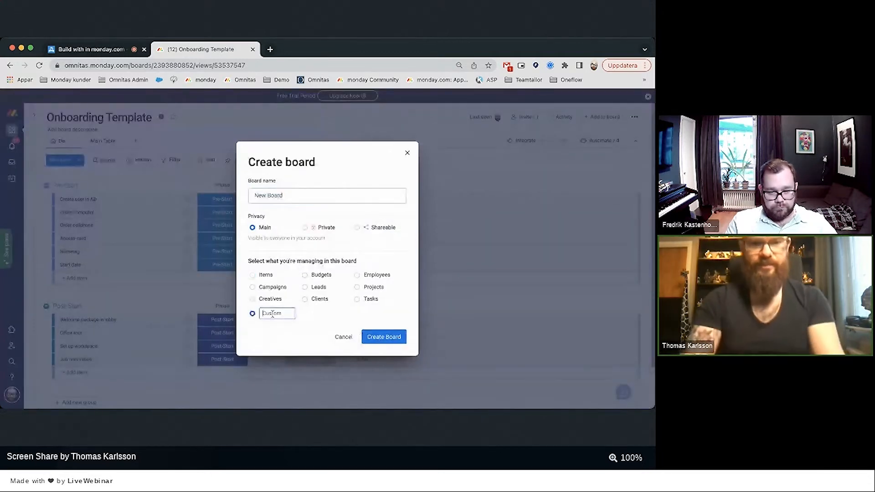
pyautogui.write('person')
pyautogui.click(376, 337)
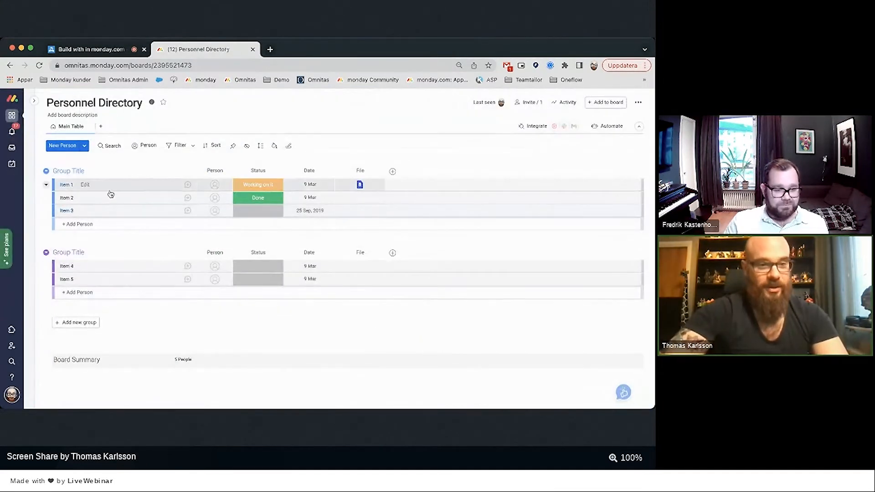
# Delete the first sample group along with its items.
pyautogui.click(46, 171)
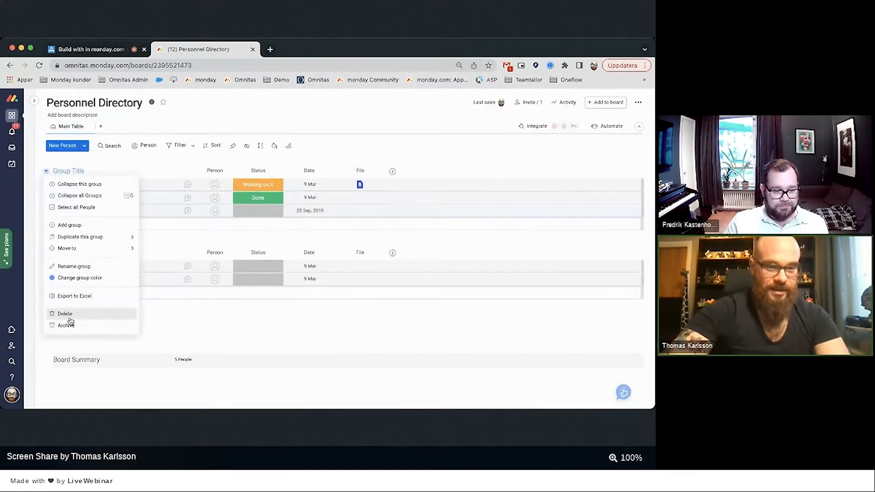
pyautogui.click(65, 314)
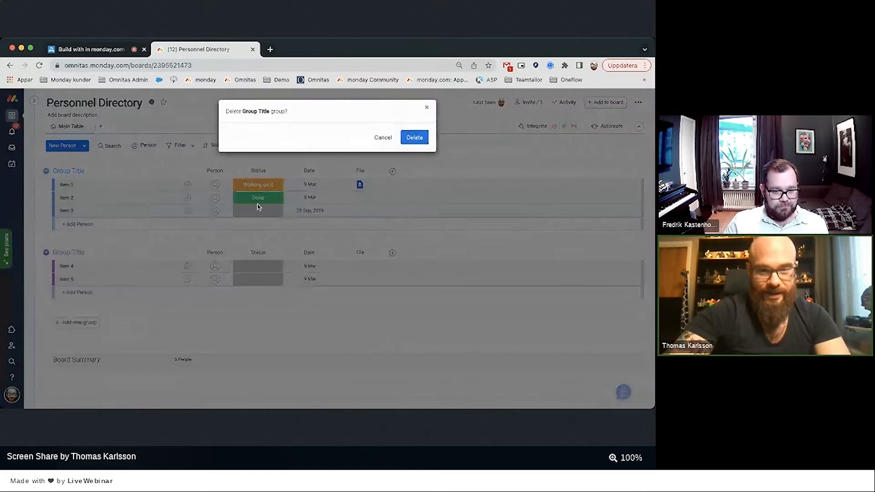
pyautogui.click(414, 137)
# Delete the Person and Status columns.
pyautogui.click(228, 173)
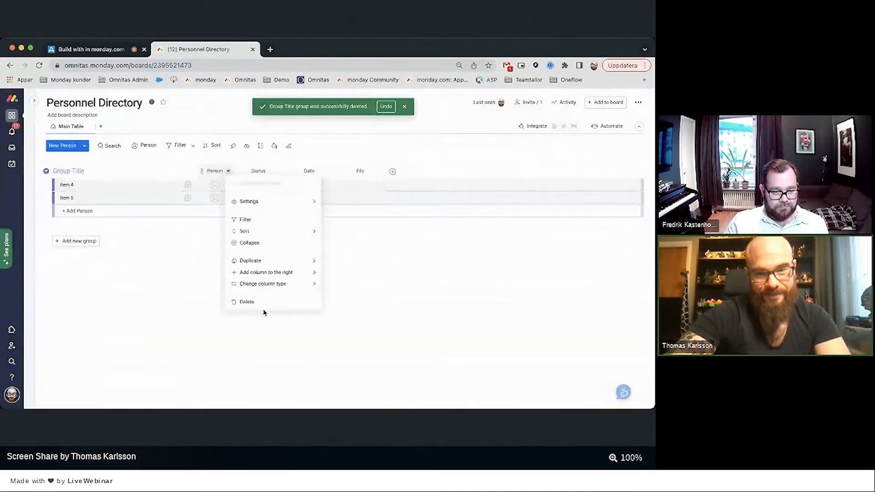
pyautogui.click(249, 302)
pyautogui.click(415, 145)
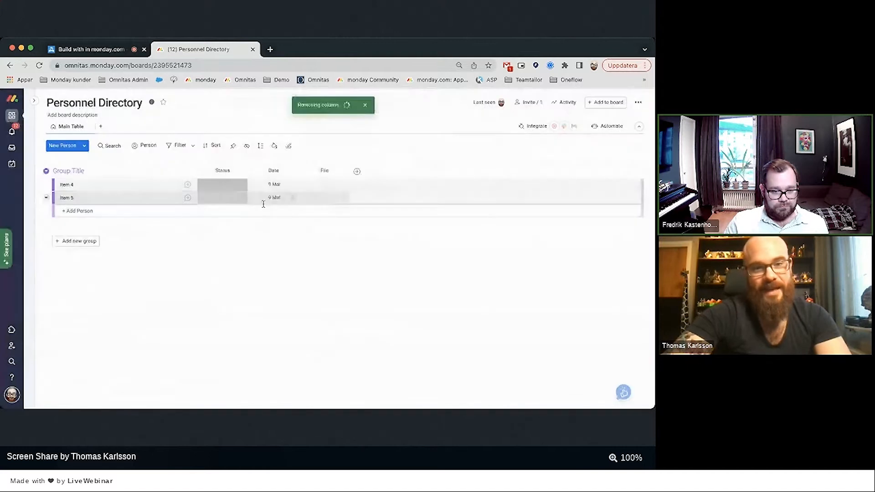
pyautogui.click(243, 171)
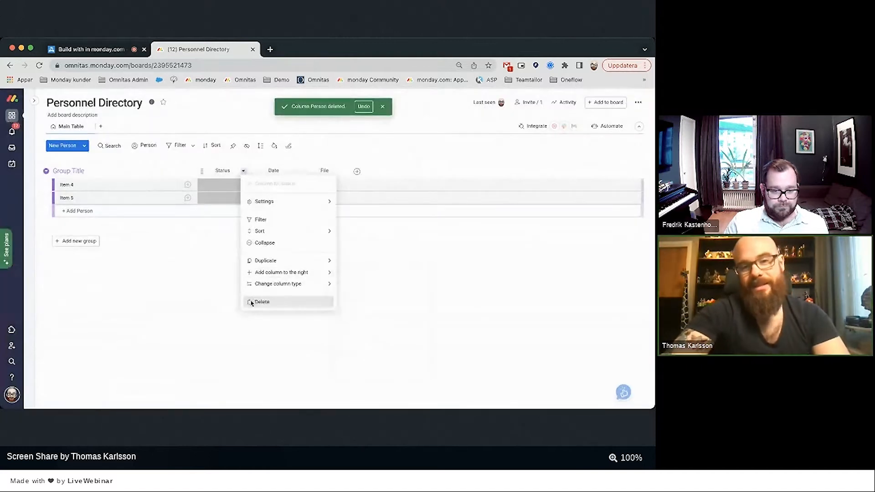
pyautogui.click(249, 301)
pyautogui.click(414, 145)
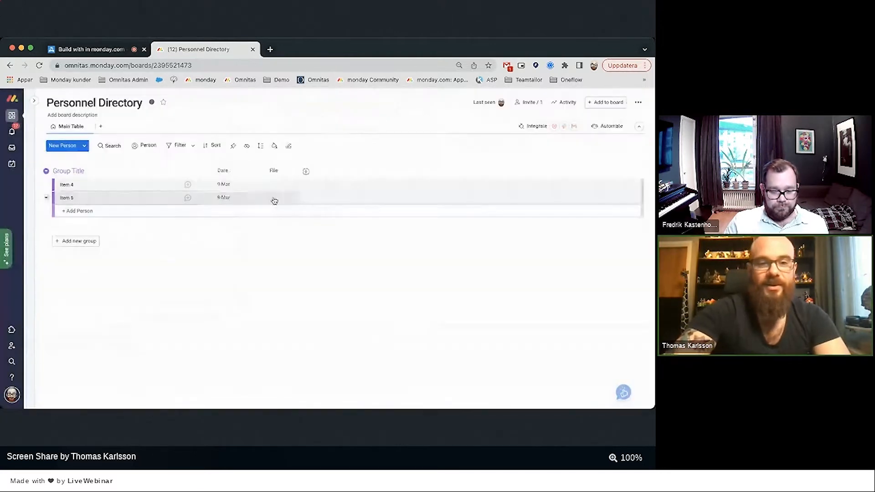
# Delete the Date and File columns, leaving the board without columns.
pyautogui.click(243, 171)
pyautogui.click(253, 302)
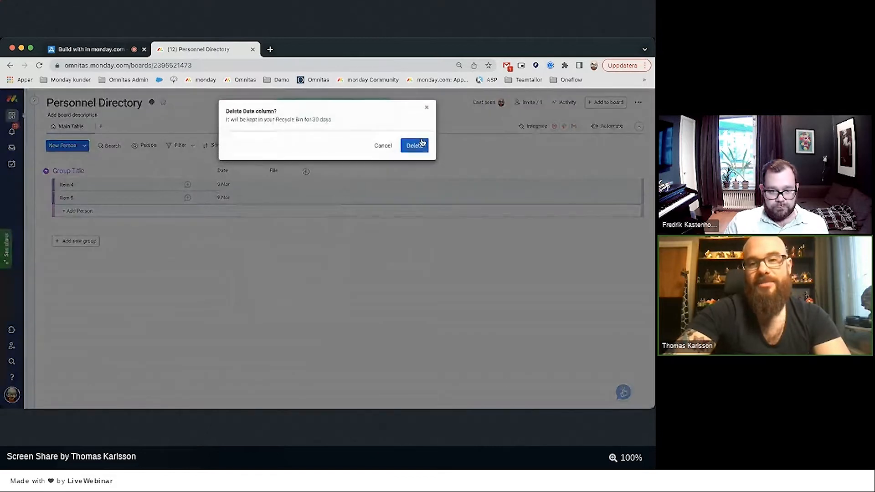
pyautogui.click(414, 141)
pyautogui.click(244, 172)
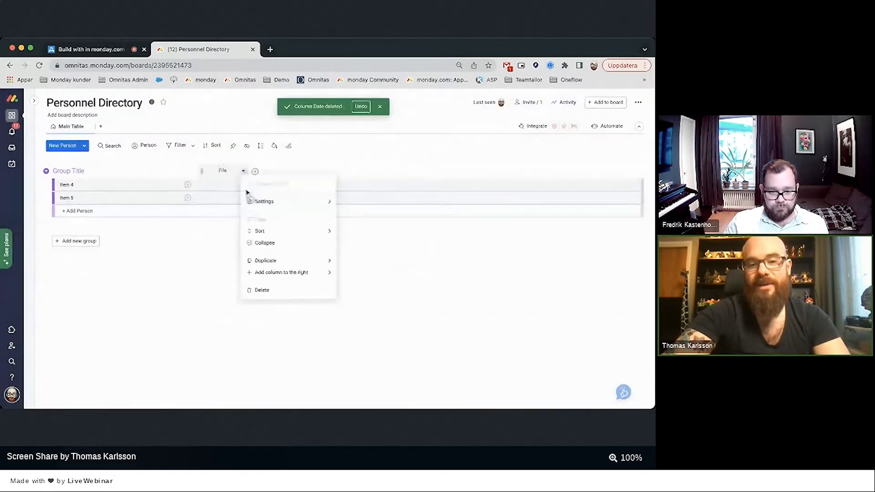
pyautogui.click(264, 290)
pyautogui.click(416, 145)
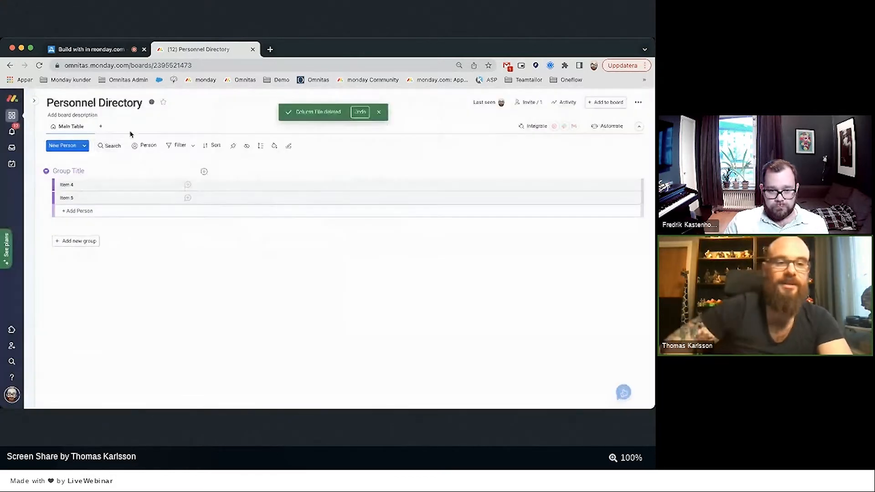
pyautogui.click(69, 169)
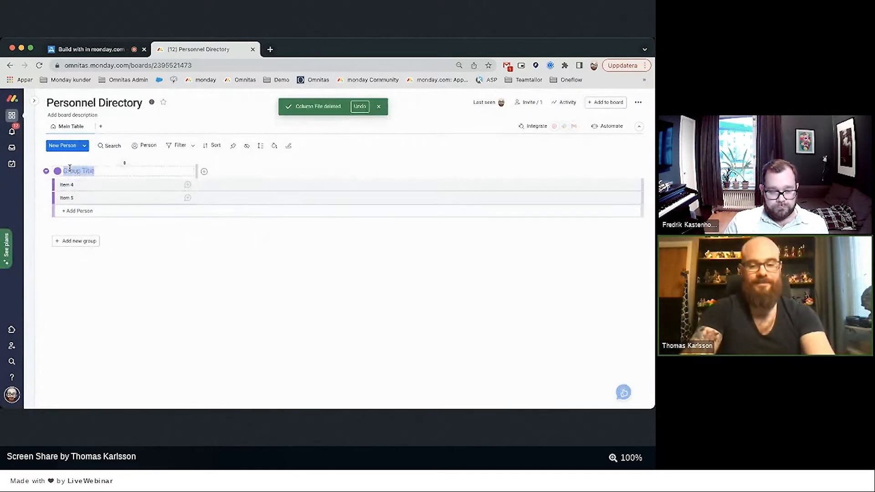
# Rename the group to Onboarding and add a green Employee group below it.
pyautogui.write('Onboarding')
pyautogui.press('Return')
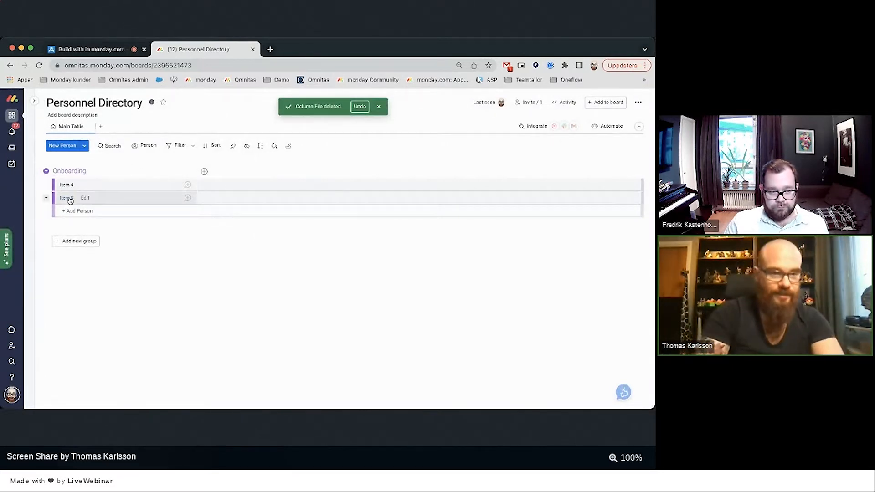
pyautogui.click(68, 241)
pyautogui.write('Fmp')
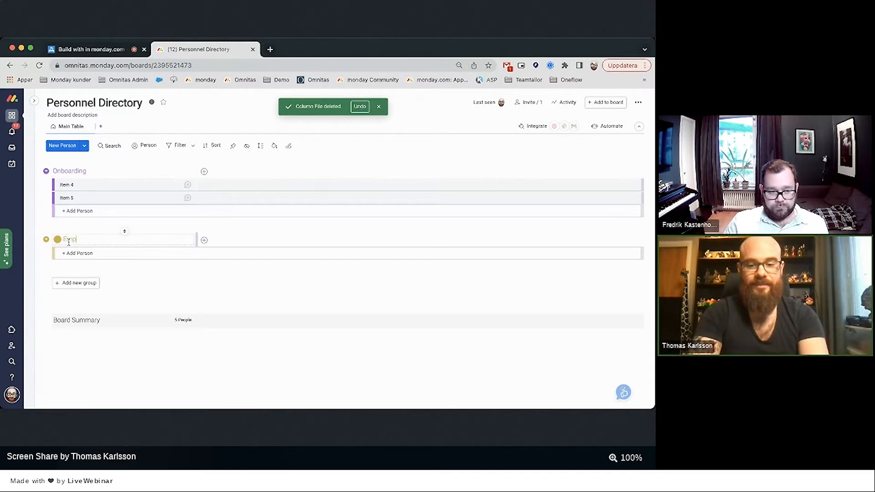
pyautogui.write('loyee')
pyautogui.click(58, 239)
pyautogui.click(69, 252)
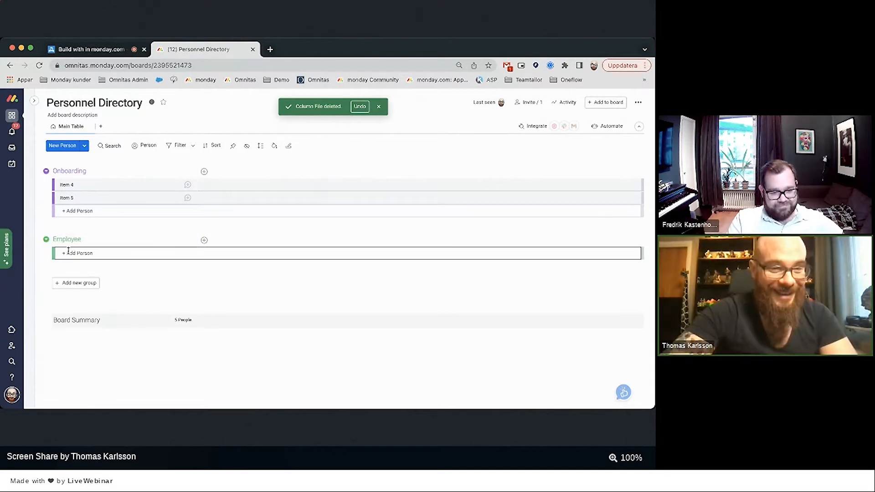
# Colour the Onboarding group orange and rename Item 4 to the person's full name.
pyautogui.click(46, 172)
pyautogui.click(69, 276)
pyautogui.click(87, 185)
pyautogui.click(86, 184)
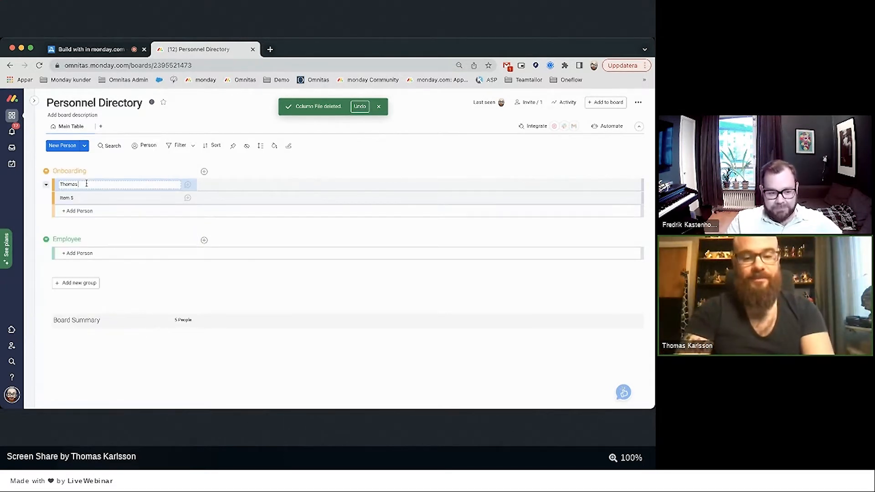
pyautogui.press('Return')
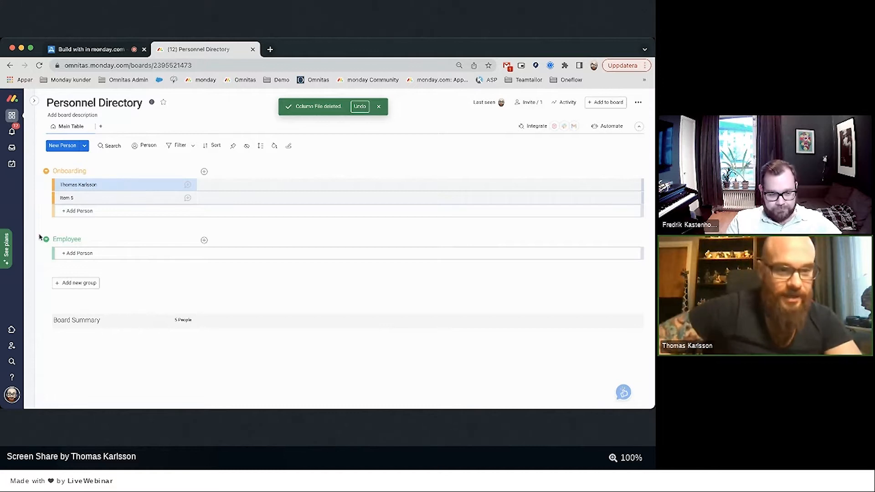
# Delete Item 5 from the board.
pyautogui.click(46, 198)
pyautogui.click(60, 328)
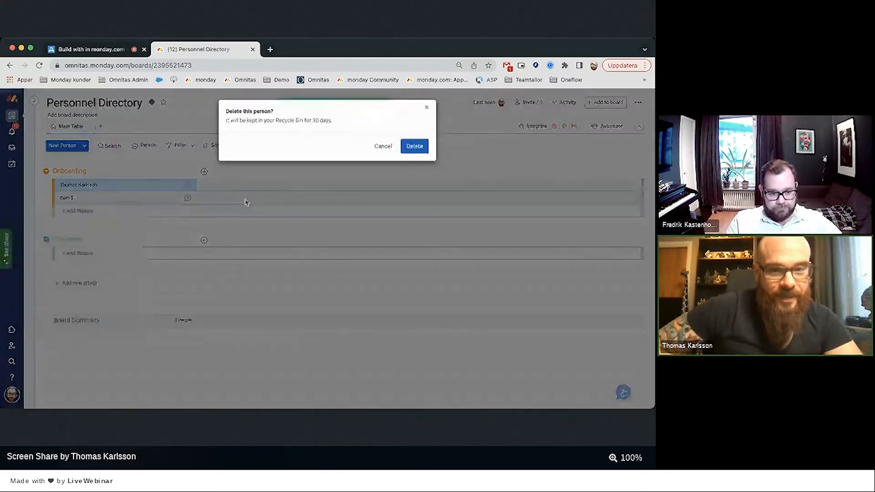
pyautogui.click(411, 146)
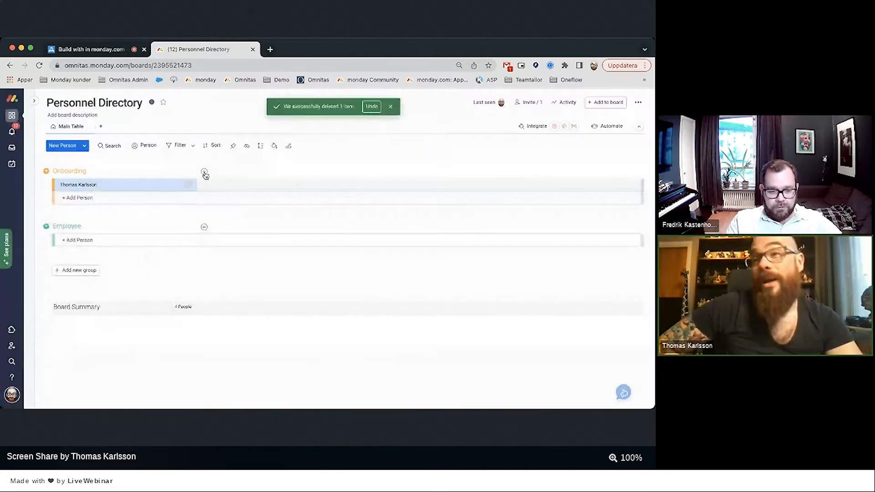
# Add a Workflow status column, drop Done, and relabel the others Onboard and Offboard.
pyautogui.click(203, 172)
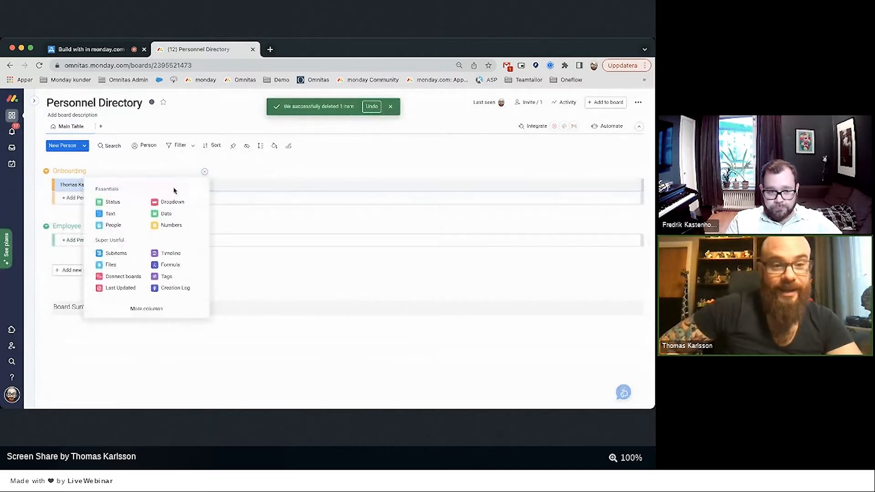
pyautogui.click(128, 203)
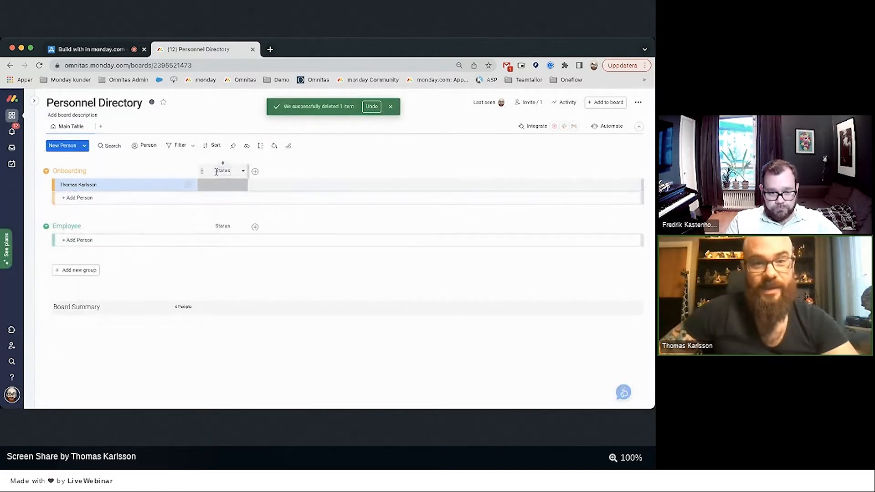
pyautogui.click(216, 171)
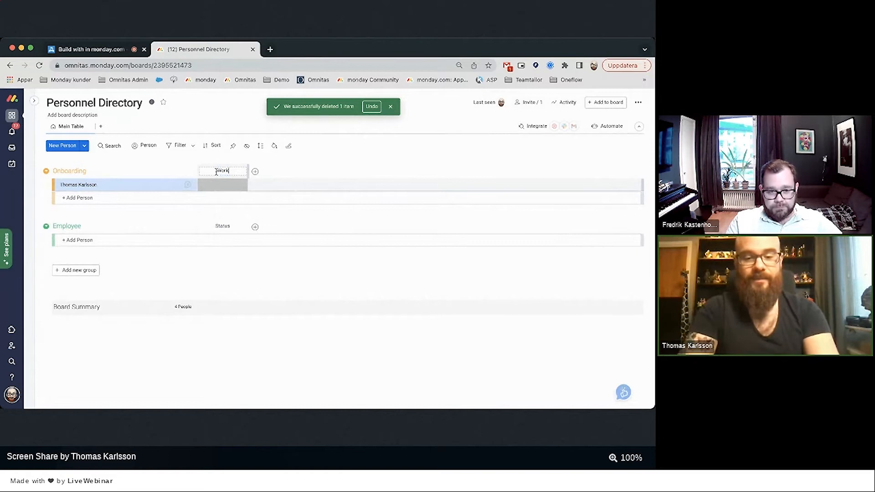
pyautogui.click(219, 185)
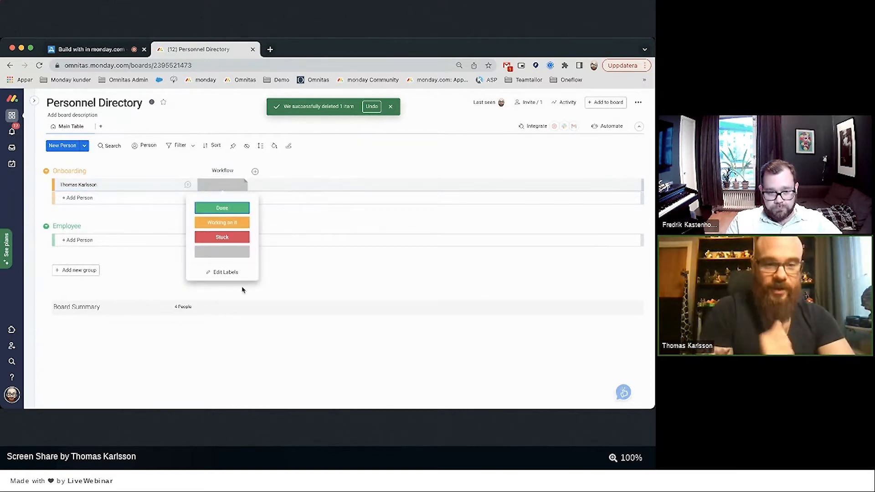
pyautogui.click(252, 206)
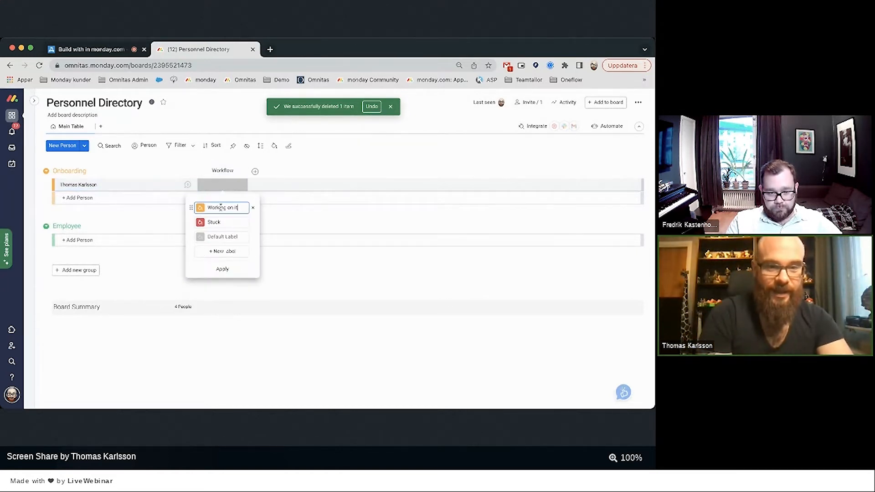
pyautogui.doubleClick(219, 207)
pyautogui.hotkey('ctrl', 'a')
pyautogui.write('On')
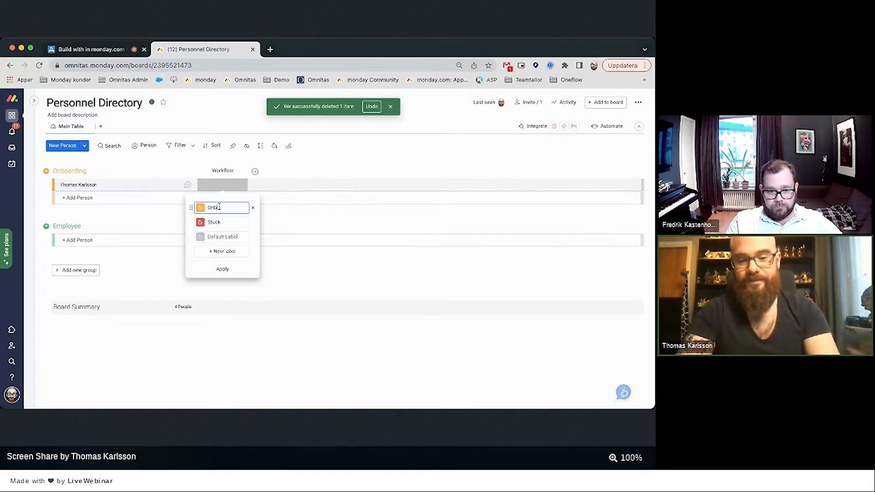
pyautogui.doubleClick(217, 222)
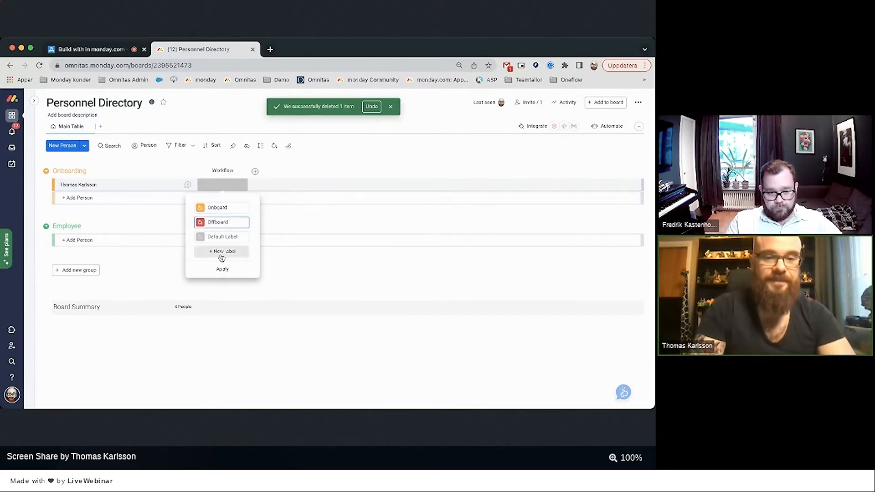
pyautogui.click(209, 272)
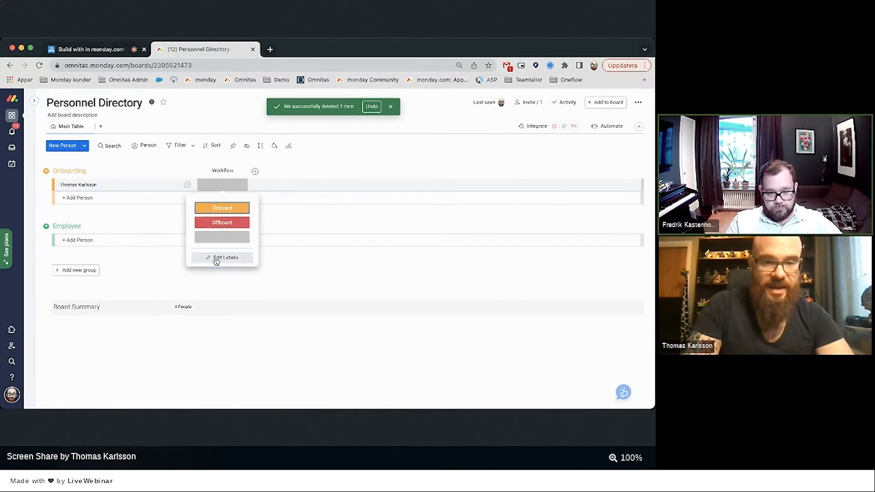
# Add a BUA label to the Workflow column, placed above the default label.
pyautogui.click(215, 258)
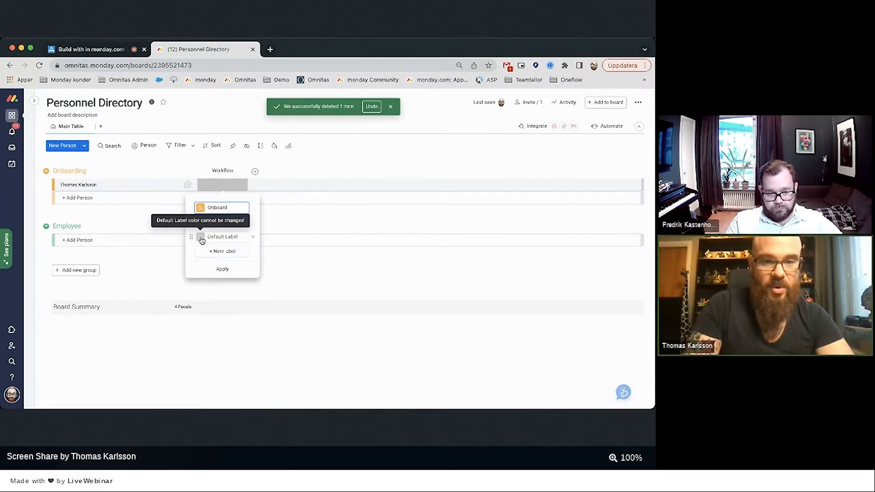
pyautogui.click(214, 251)
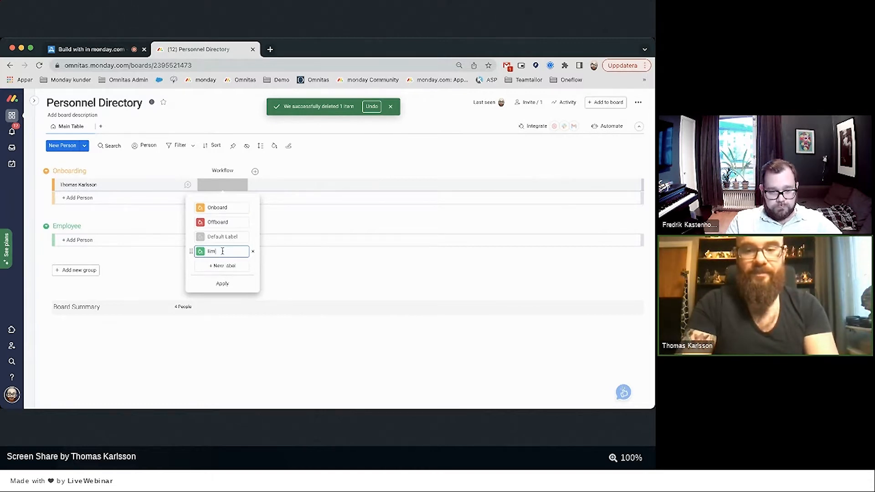
pyautogui.press('BackSpace')
pyautogui.write('B')
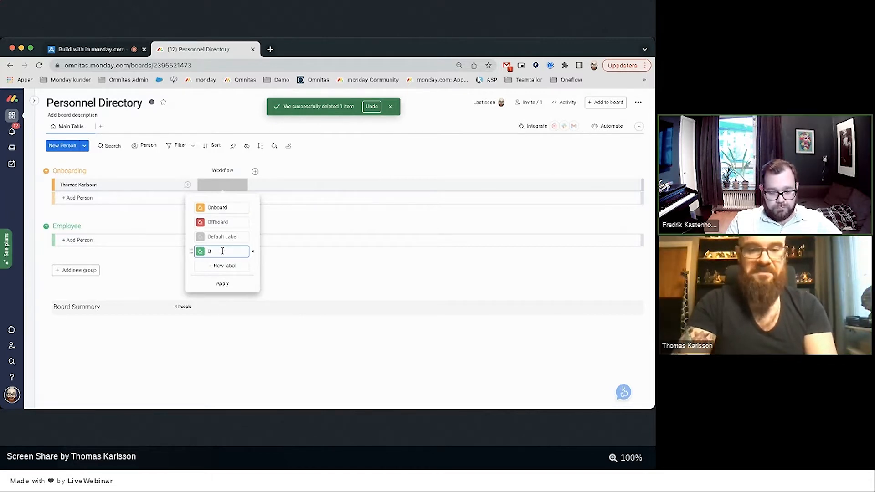
pyautogui.write('UA')
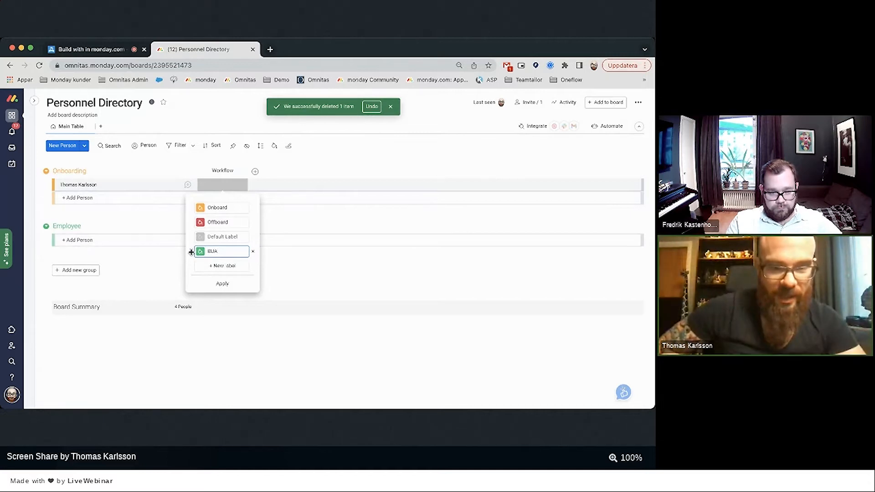
pyautogui.moveTo(191, 252); pyautogui.dragTo(193, 237)
pyautogui.click(221, 284)
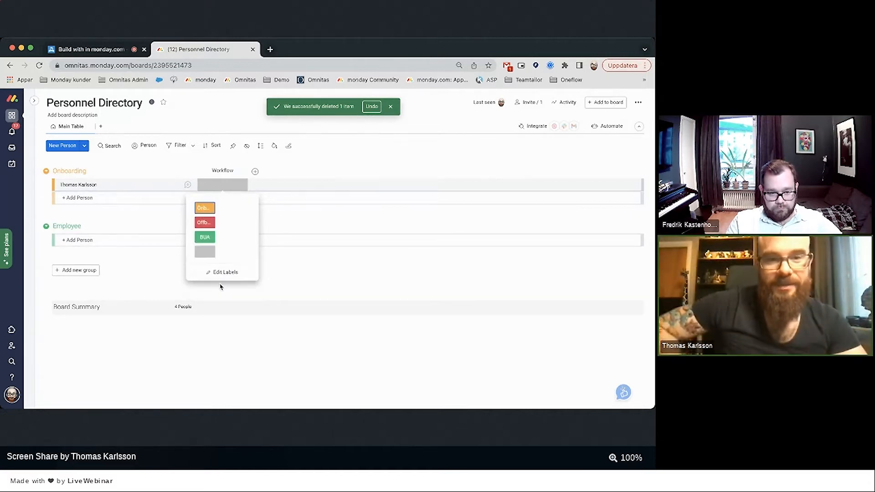
pyautogui.click(287, 217)
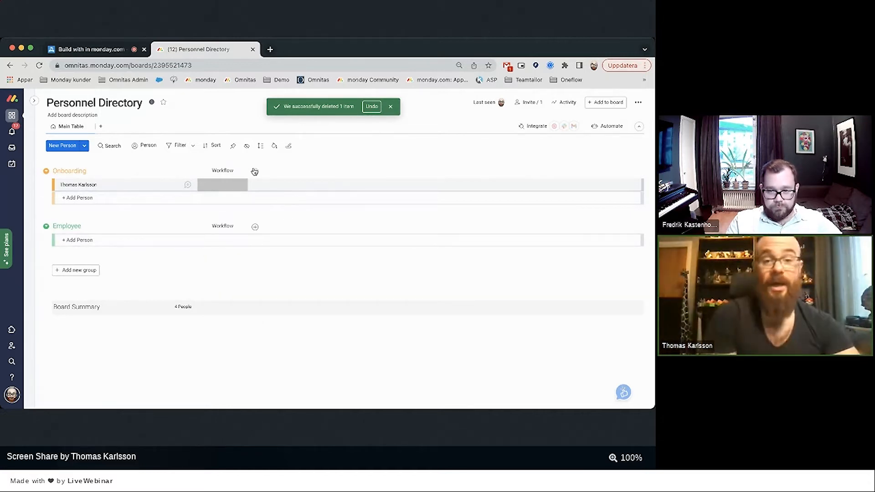
pyautogui.click(255, 172)
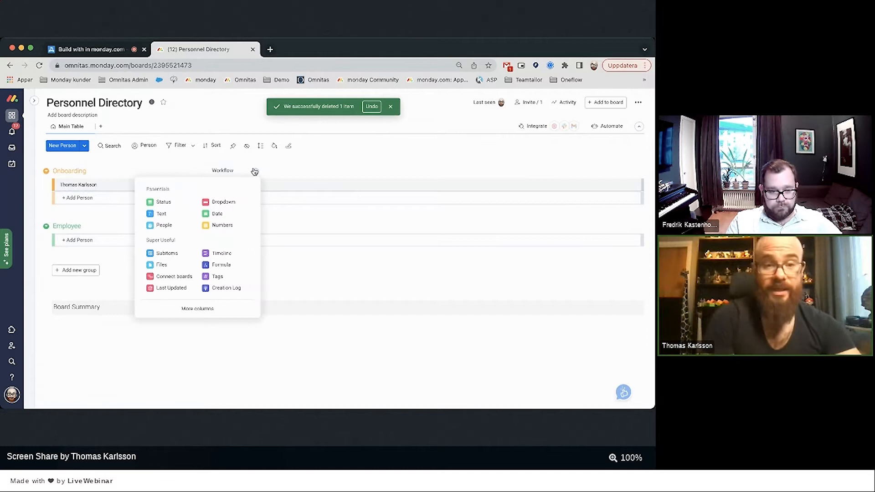
pyautogui.click(191, 309)
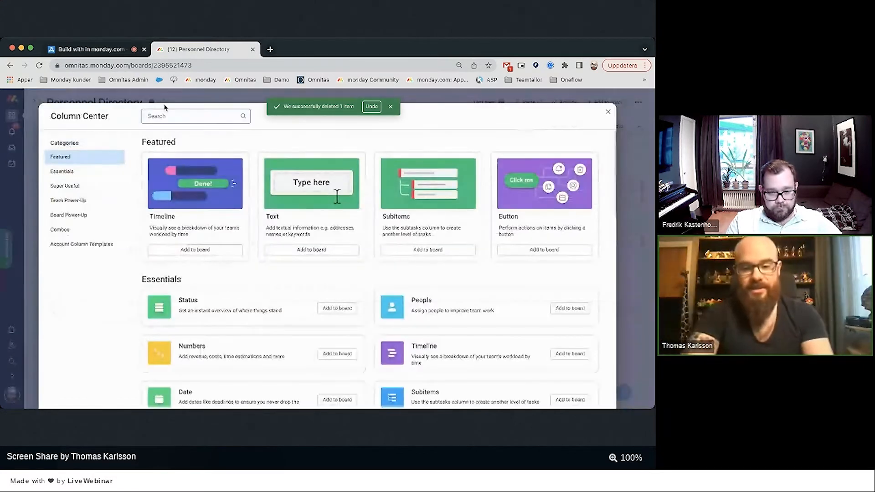
pyautogui.write('pho')
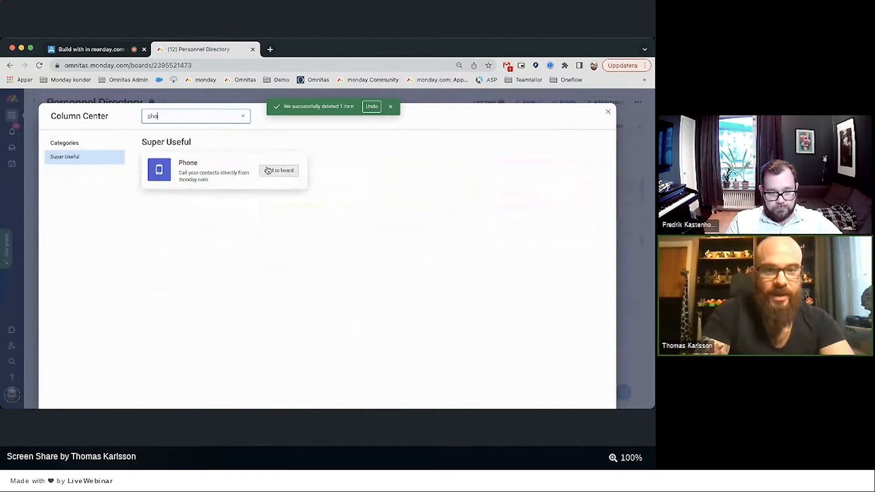
pyautogui.press('BackSpace')
pyautogui.press('BackSpace')
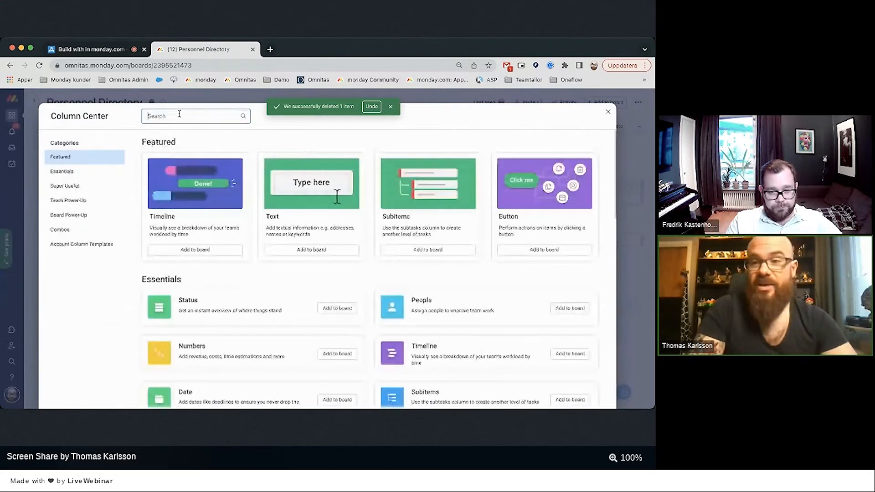
pyautogui.click(608, 112)
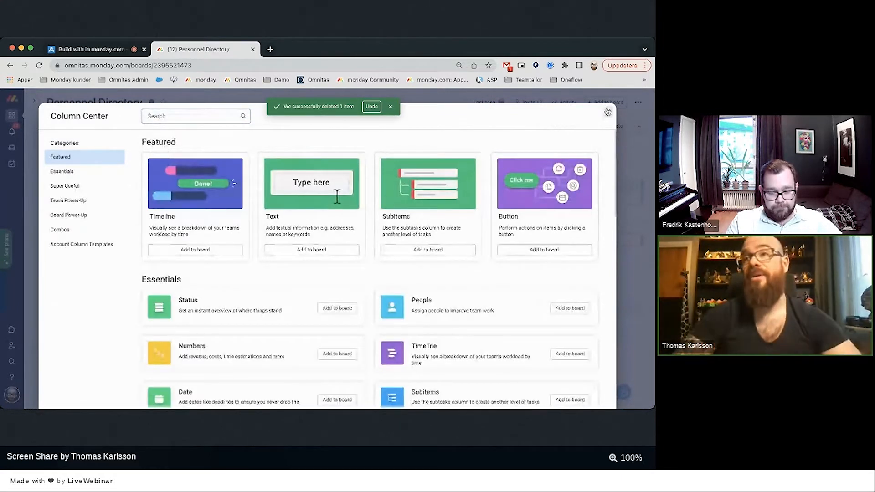
pyautogui.click(608, 112)
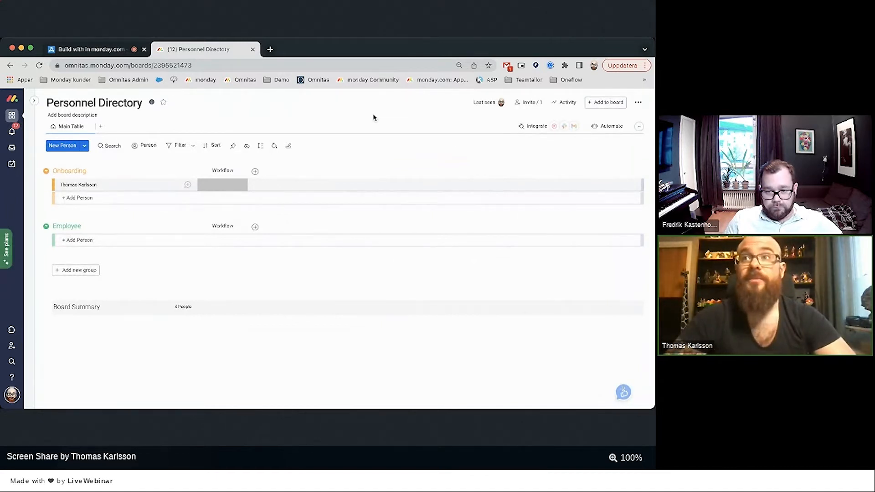
# Add a Connect boards column to Personnel Directory, then bring up its Automations Center.
pyautogui.click(255, 171)
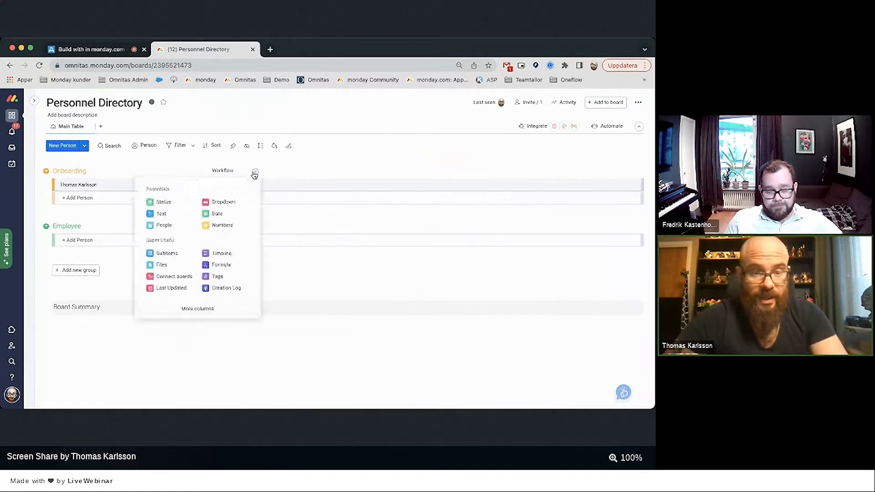
pyautogui.click(173, 276)
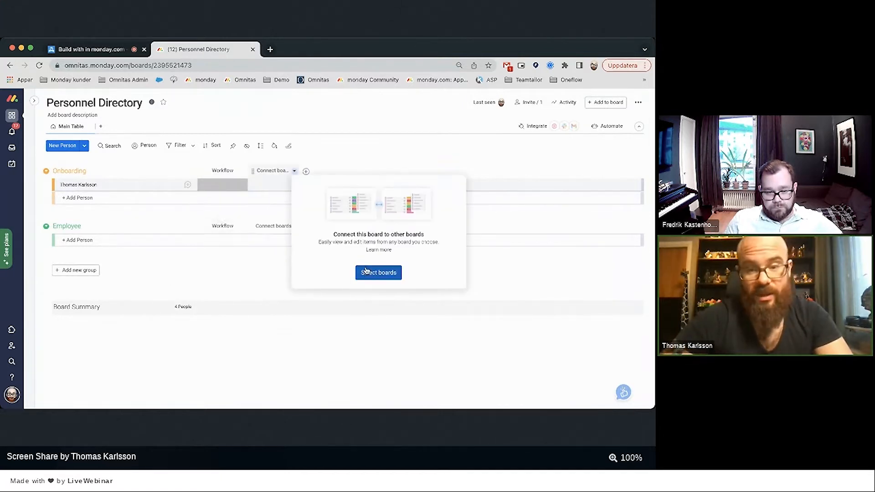
pyautogui.click(347, 157)
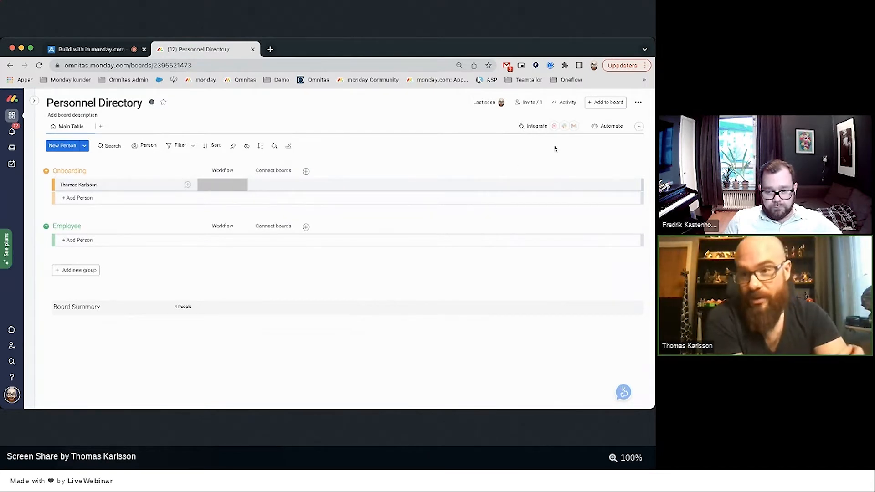
pyautogui.click(608, 126)
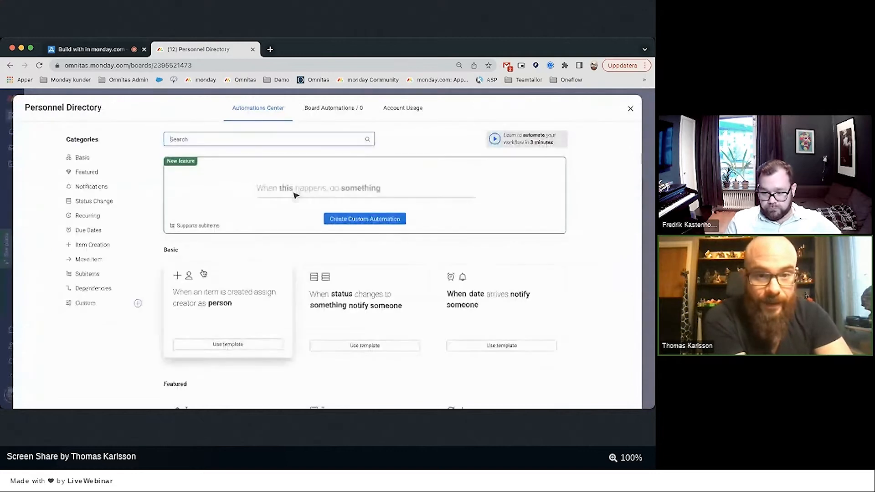
# Build a custom automation triggered when the Workflow status changes to Onboard.
pyautogui.click(346, 222)
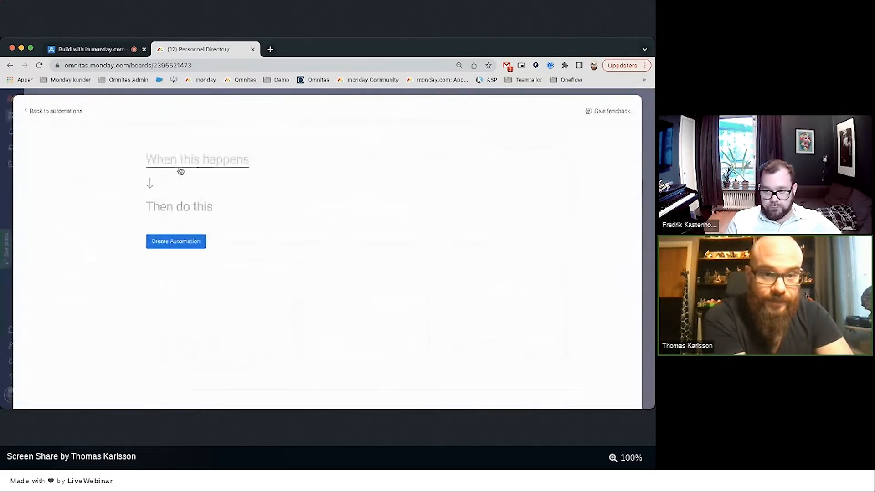
pyautogui.click(185, 159)
pyautogui.click(180, 207)
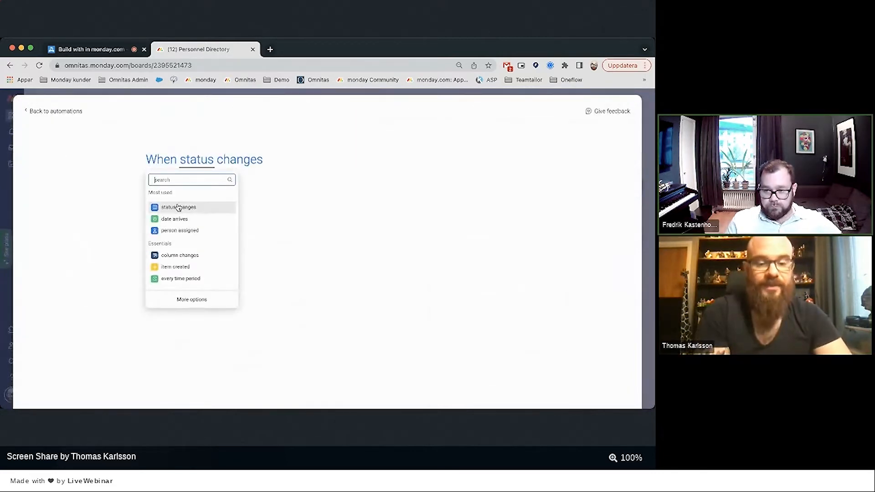
pyautogui.click(303, 199)
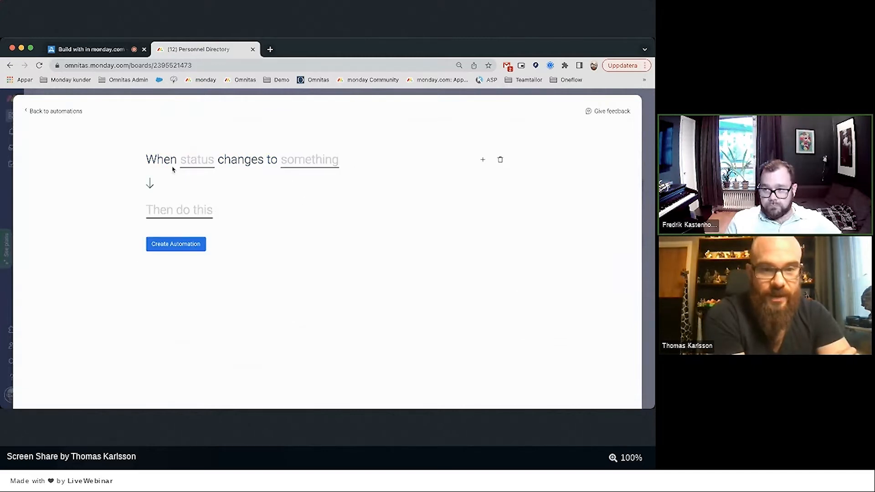
pyautogui.click(198, 163)
pyautogui.click(196, 193)
pyautogui.click(310, 169)
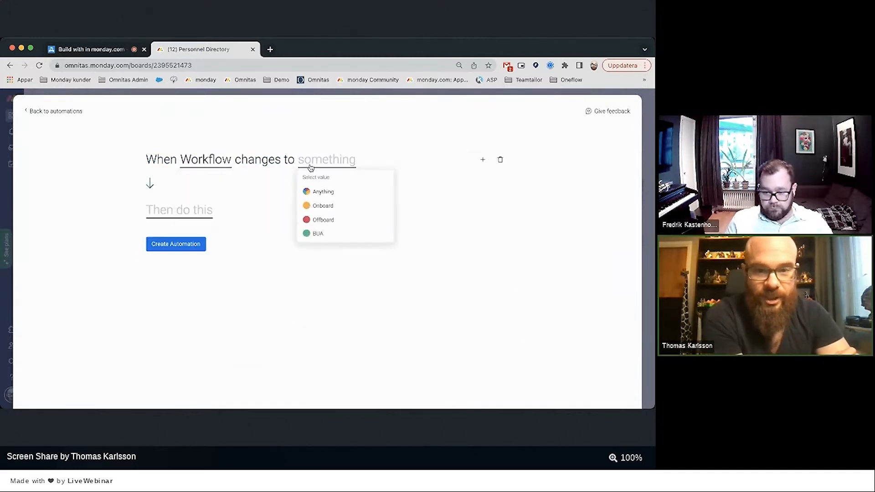
pyautogui.click(328, 205)
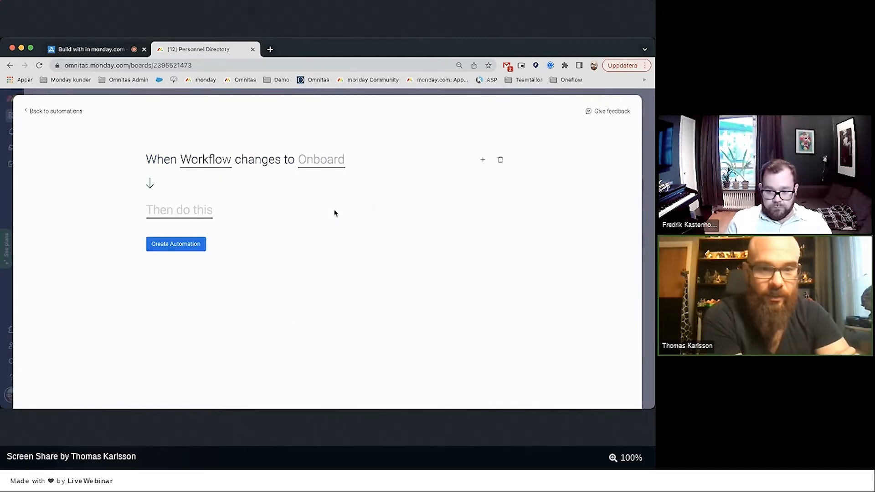
# Try the 'create an item in board' action, then dismiss it, leaving the action unset.
pyautogui.click(183, 215)
pyautogui.write('board')
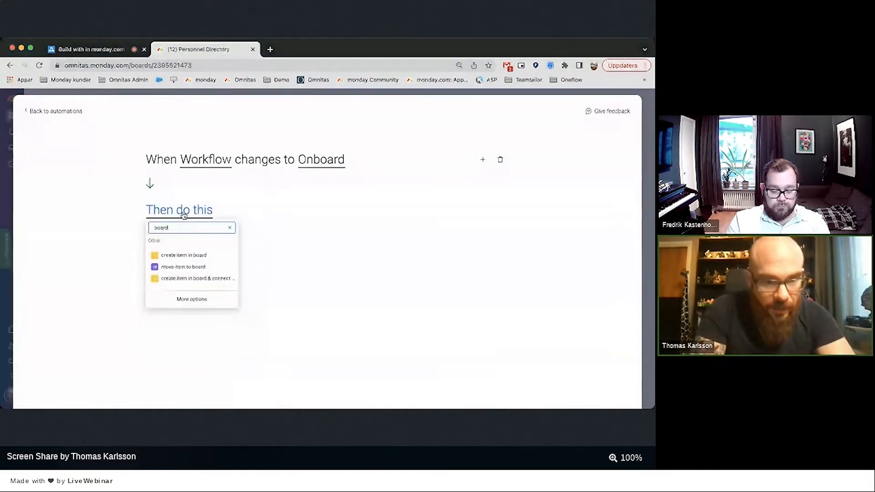
pyautogui.click(219, 254)
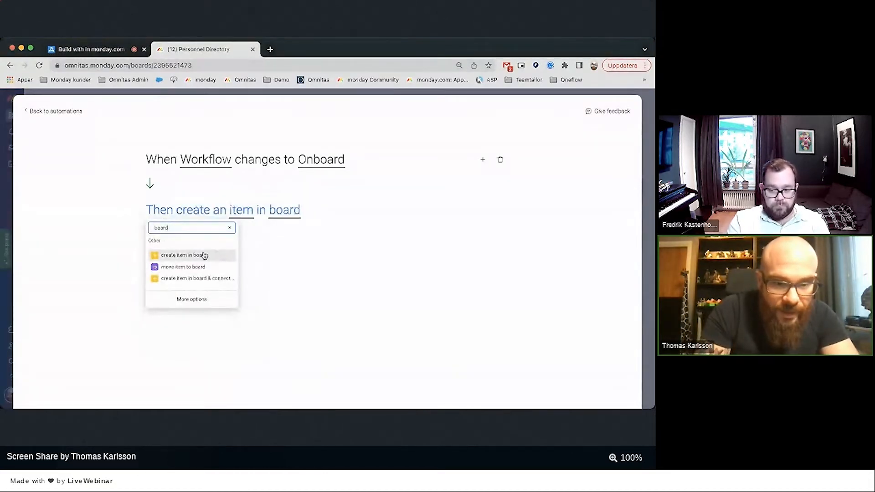
pyautogui.click(482, 252)
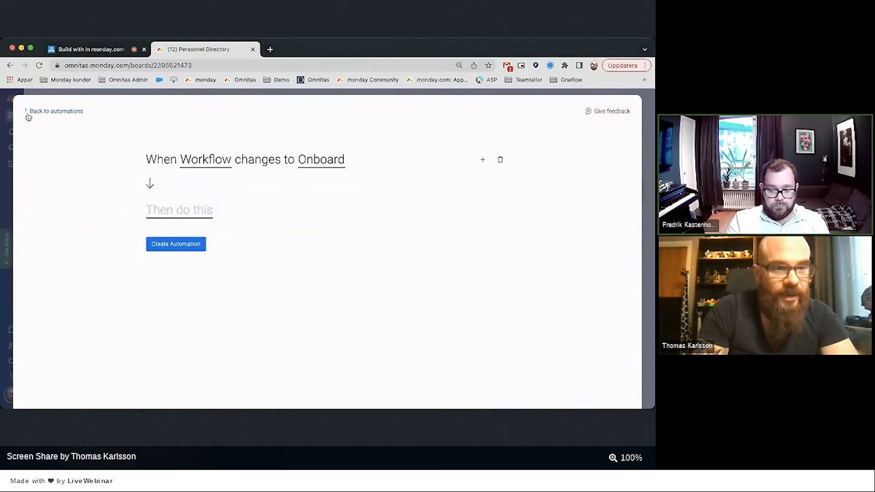
# Find the 'create board' status-change template and set its trigger to Workflow becoming Onboard.
pyautogui.click(41, 114)
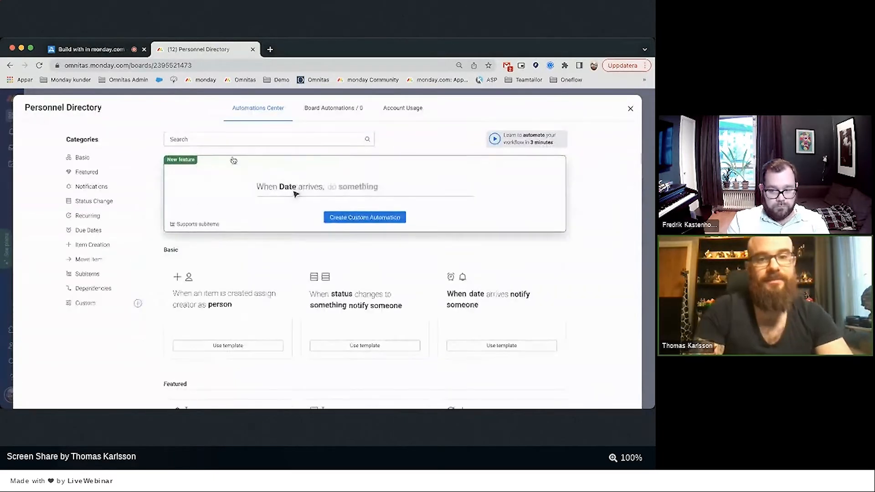
pyautogui.click(207, 139)
pyautogui.write('create')
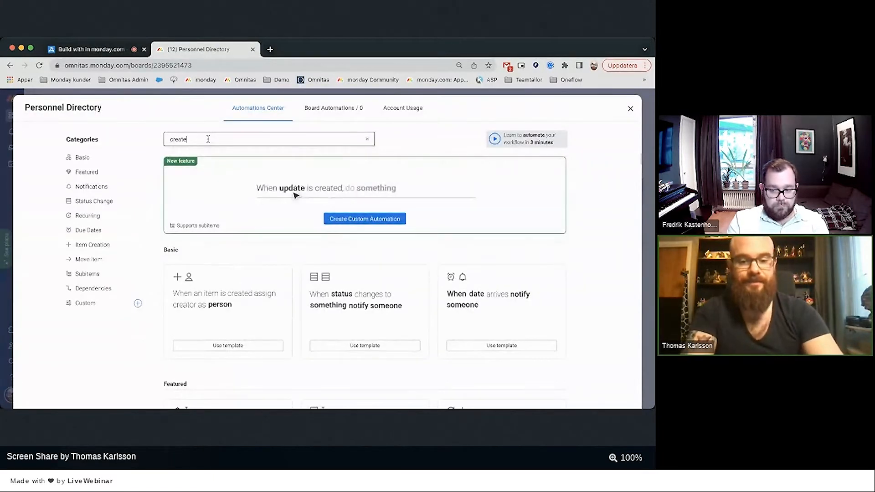
pyautogui.write(' board')
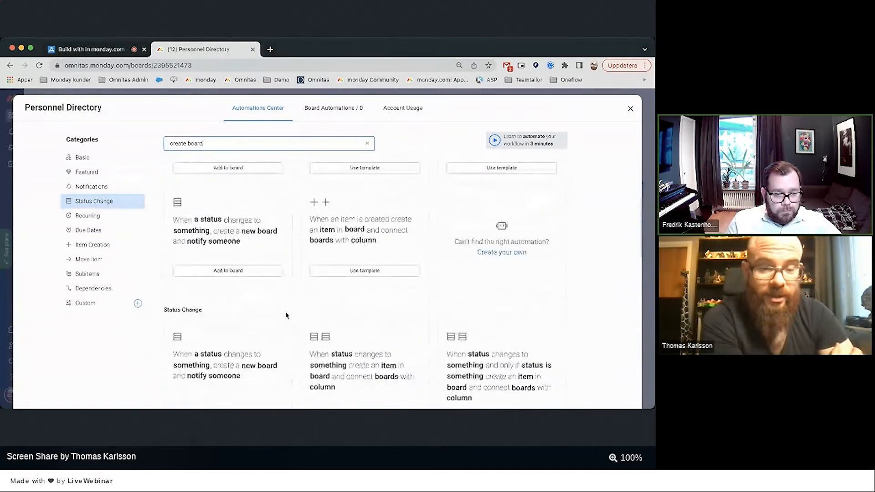
pyautogui.click(185, 238)
pyautogui.click(184, 222)
pyautogui.click(178, 256)
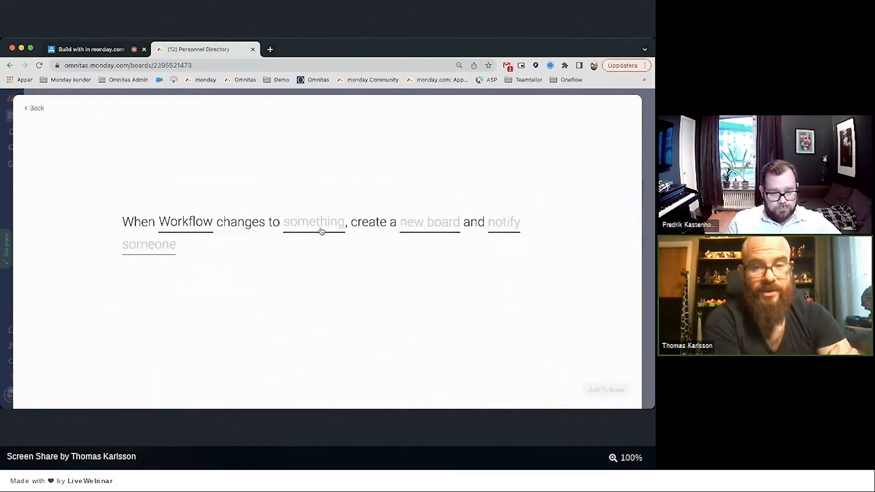
pyautogui.click(322, 232)
pyautogui.click(311, 271)
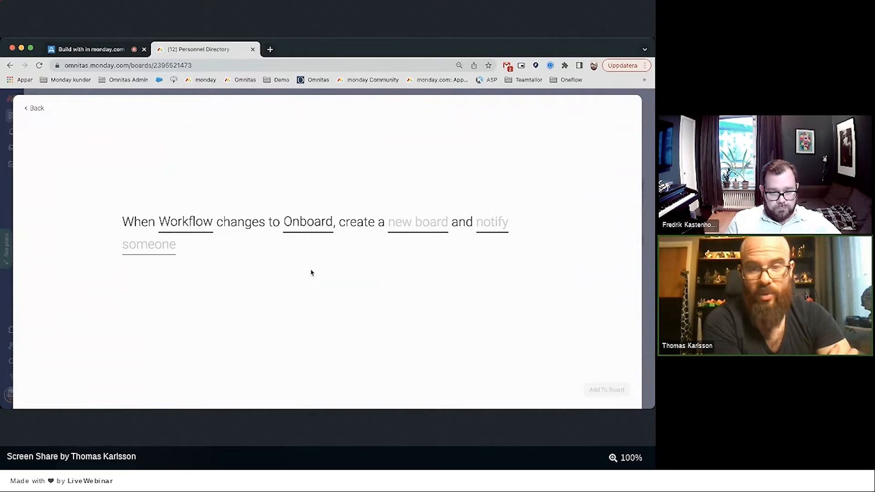
# Browse the board templates for the created board, cancel, and return to Personnel Directory.
pyautogui.click(415, 224)
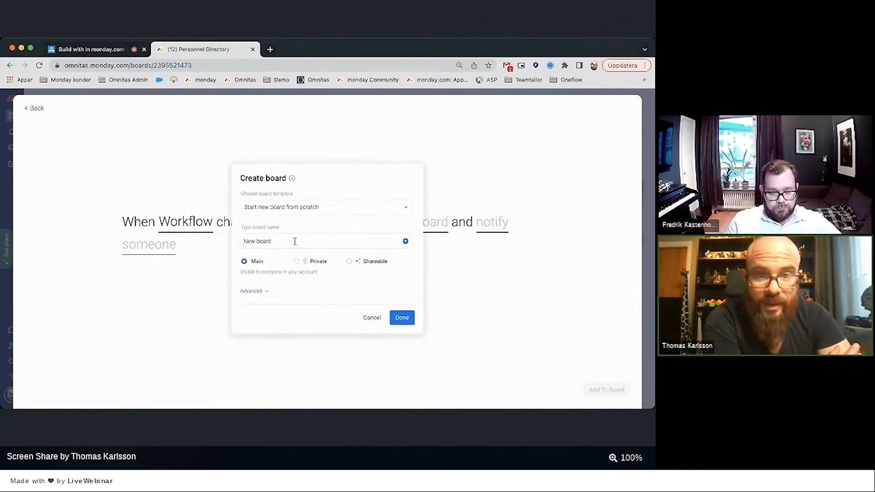
pyautogui.click(286, 207)
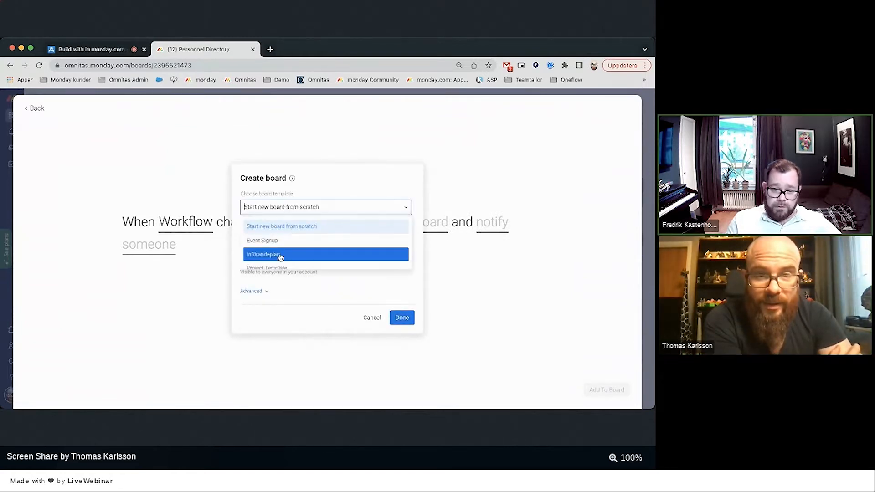
pyautogui.scroll(-1, 281, 256)
pyautogui.scroll(1, 280, 256)
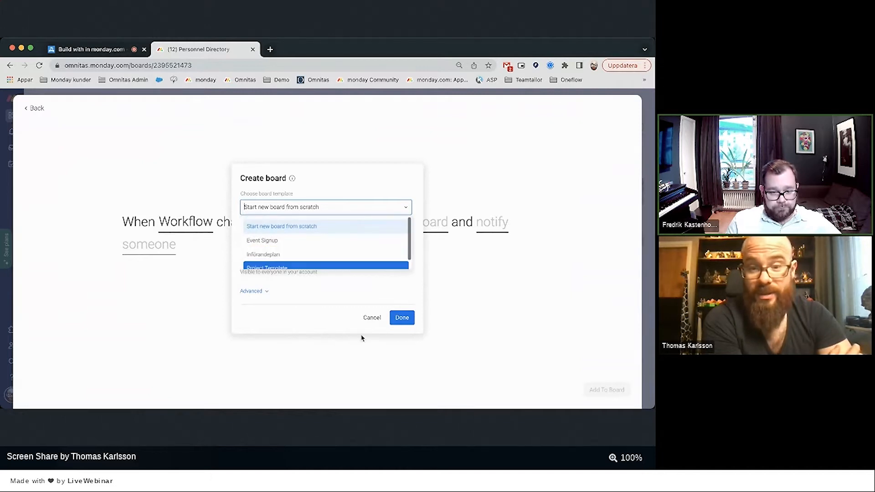
pyautogui.click(373, 320)
pyautogui.click(373, 320)
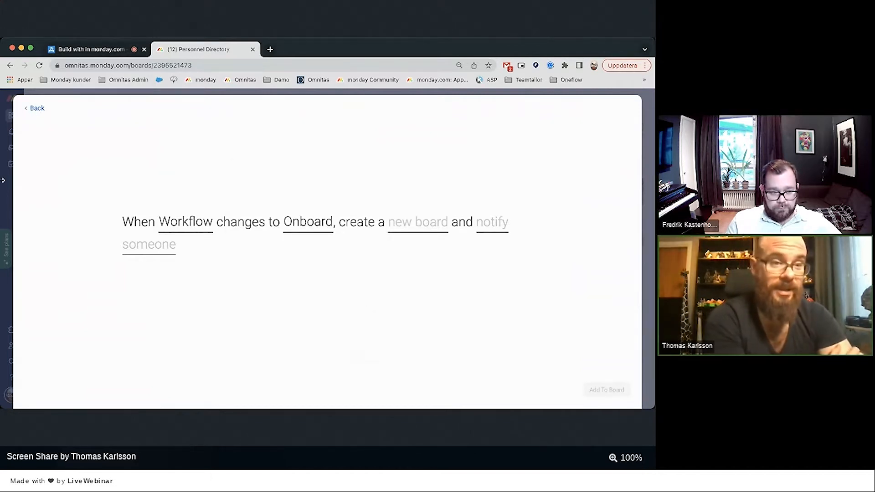
pyautogui.click(6, 194)
# Save the Onboarding Template board as a board template via More actions, then reopen Personnel Directory.
pyautogui.moveTo(33, 258)
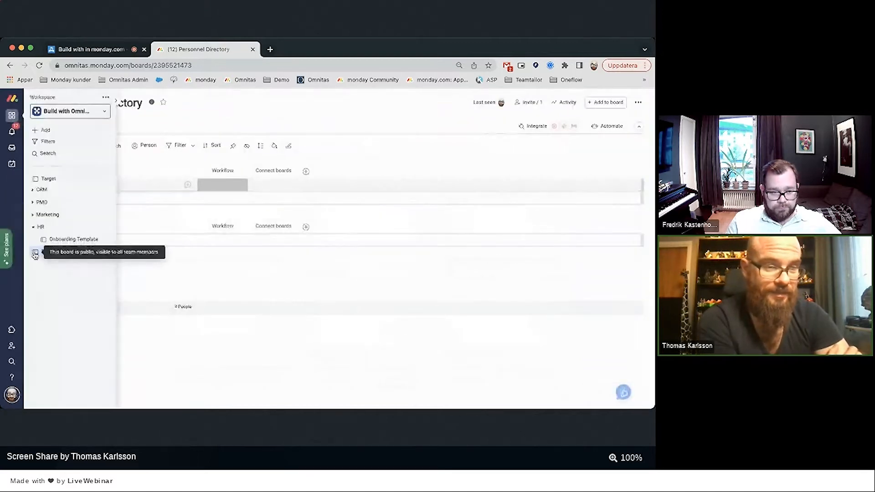
pyautogui.click(63, 239)
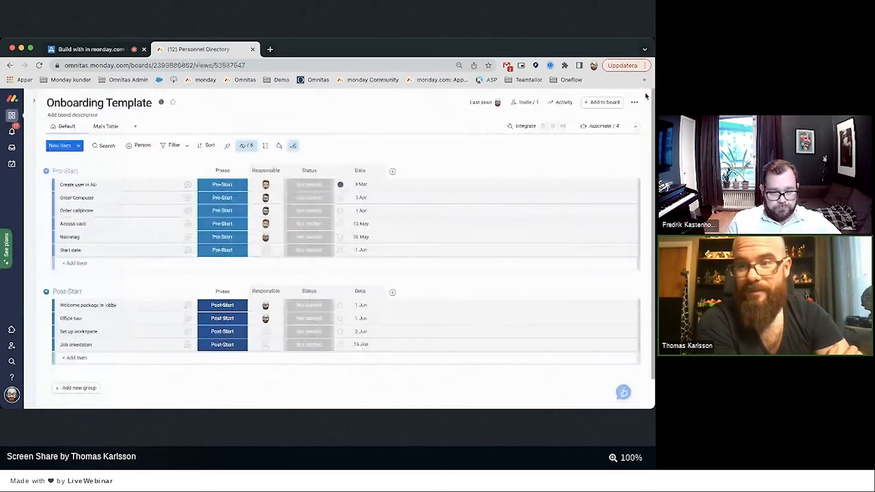
pyautogui.click(634, 102)
pyautogui.moveTo(586, 201)
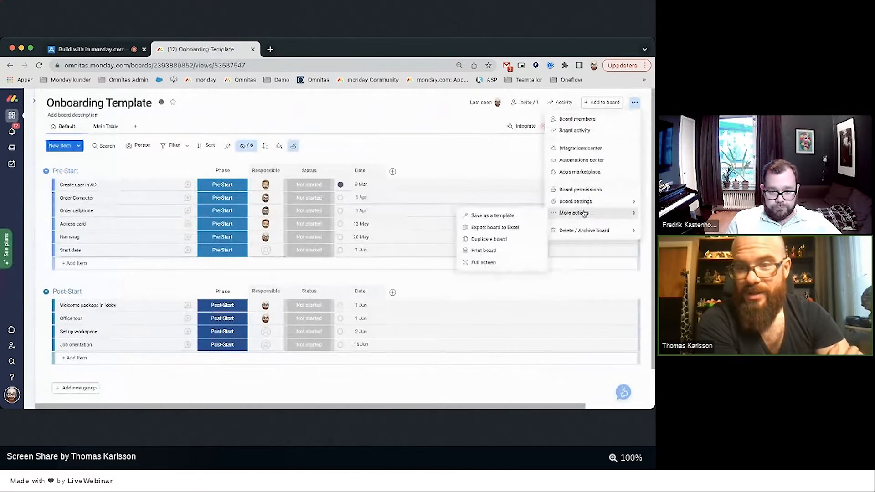
pyautogui.click(499, 214)
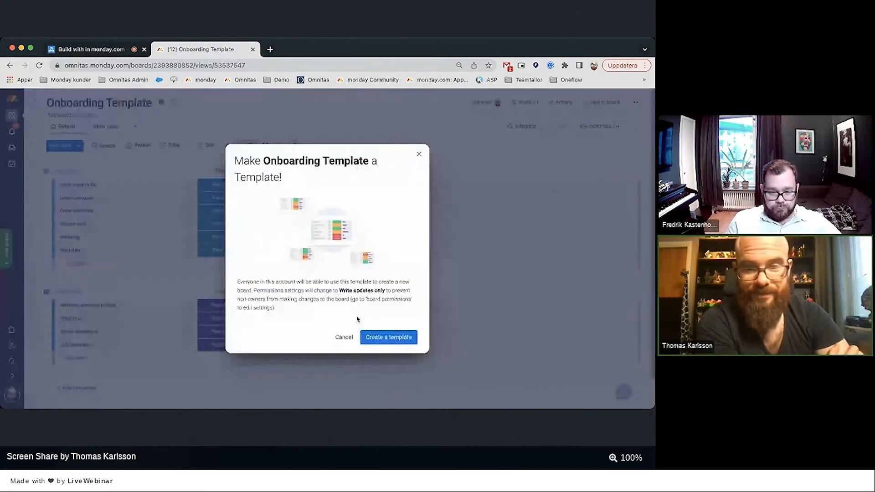
pyautogui.click(389, 337)
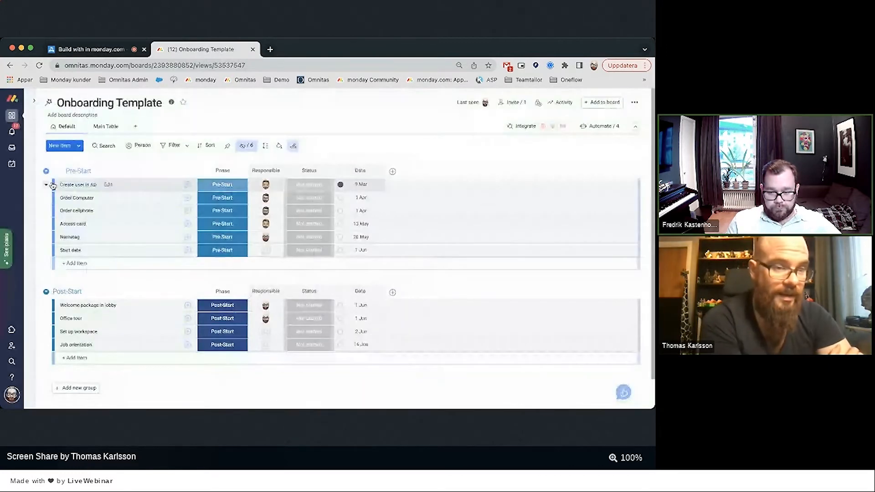
pyautogui.click(64, 251)
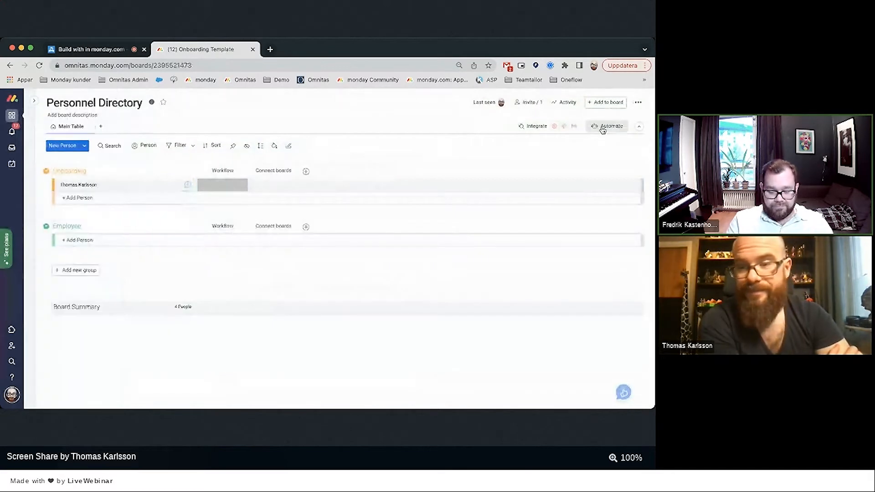
# Start the 'create board' status-change automation, triggered when Workflow becomes Onboard.
pyautogui.click(601, 126)
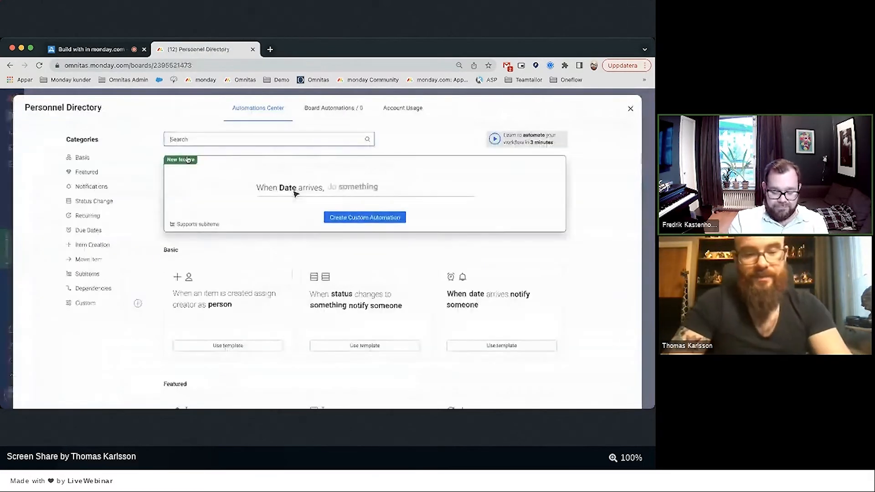
pyautogui.write('create board')
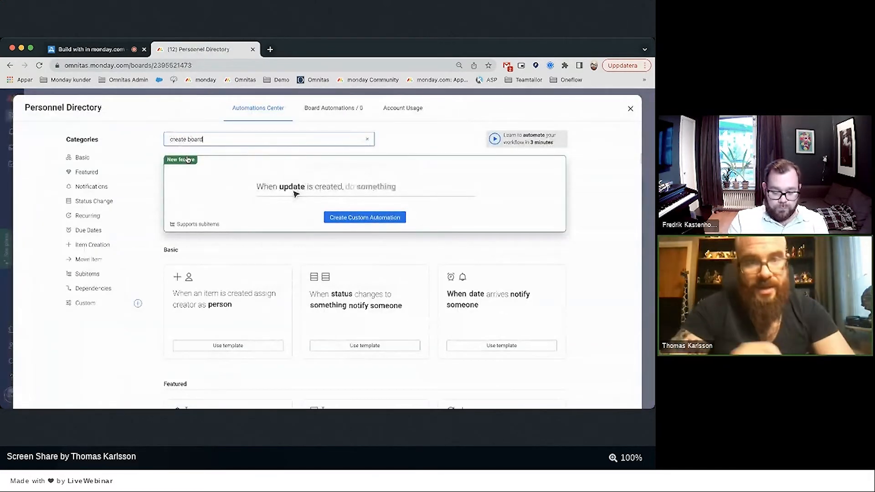
pyautogui.scroll(-1, 202, 239)
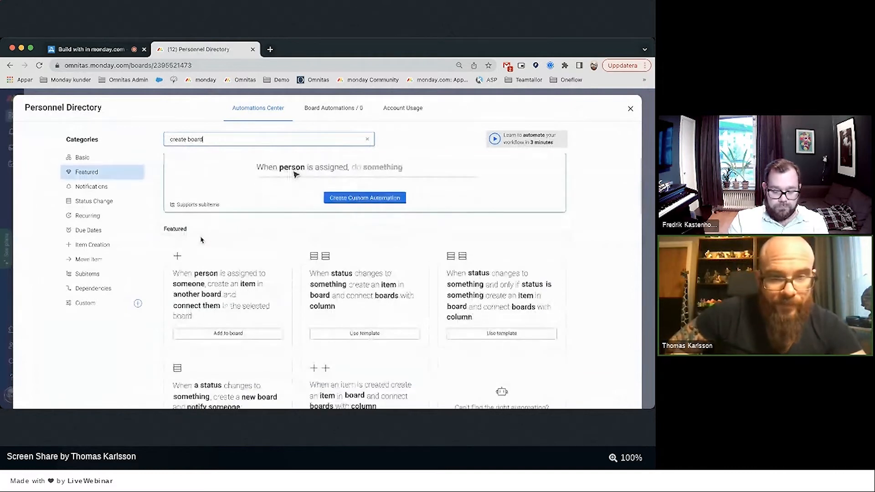
pyautogui.scroll(-3, 201, 239)
pyautogui.click(201, 278)
pyautogui.click(172, 230)
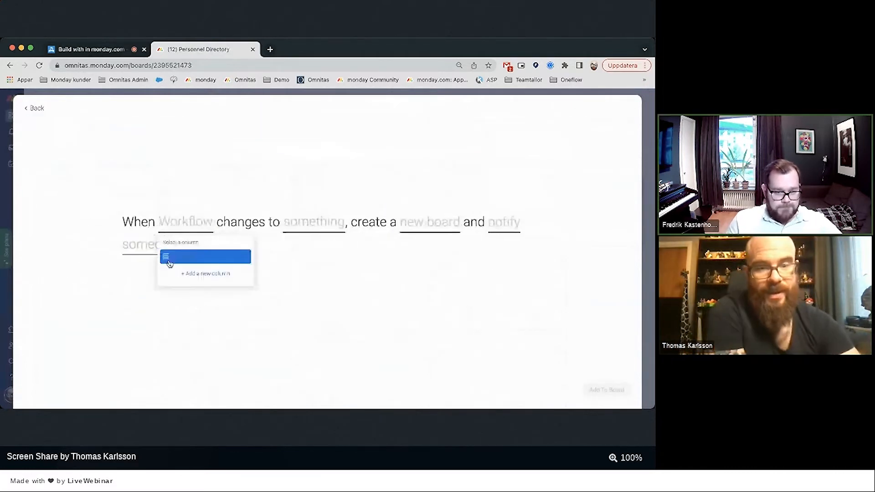
pyautogui.click(170, 260)
pyautogui.click(290, 227)
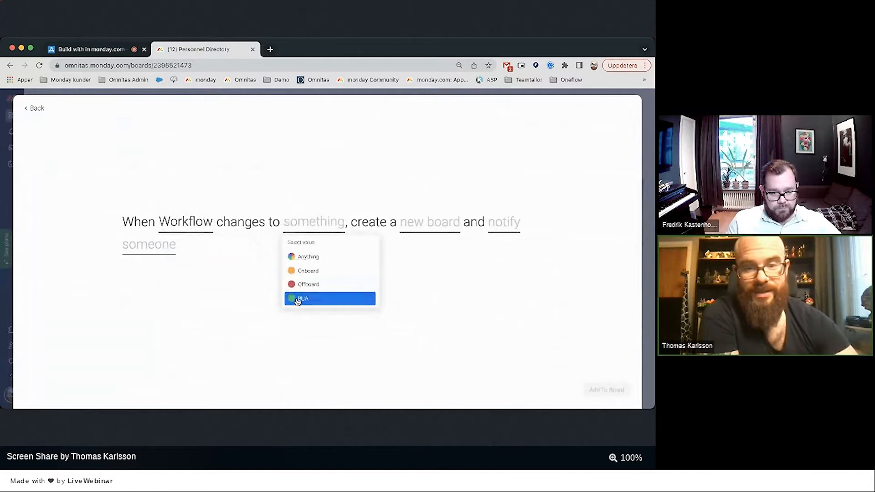
pyautogui.click(299, 270)
# Base the new board on Onboarding Template, named 'Onboarding -' plus the item name.
pyautogui.click(437, 223)
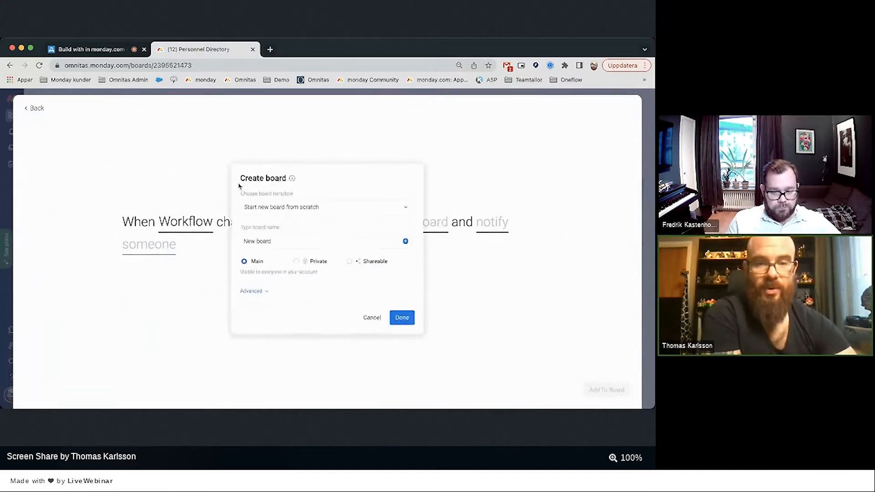
pyautogui.click(268, 209)
pyautogui.scroll(-2, 289, 246)
pyautogui.click(289, 258)
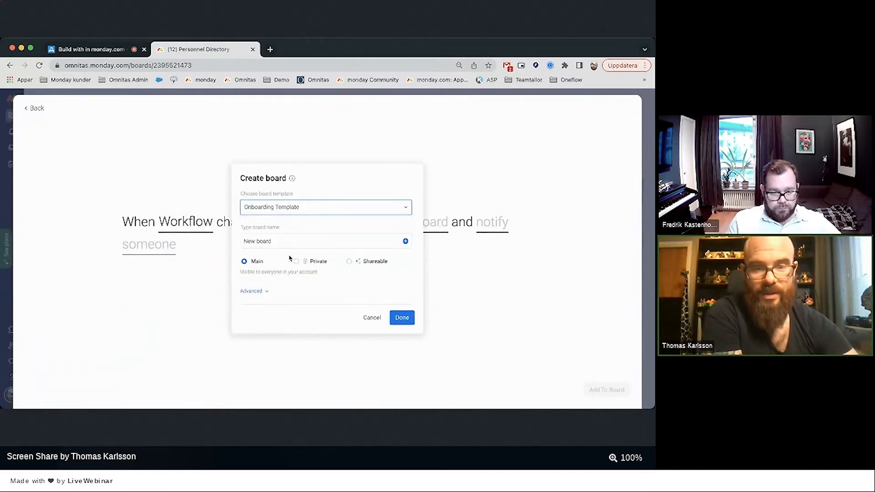
pyautogui.click(272, 241)
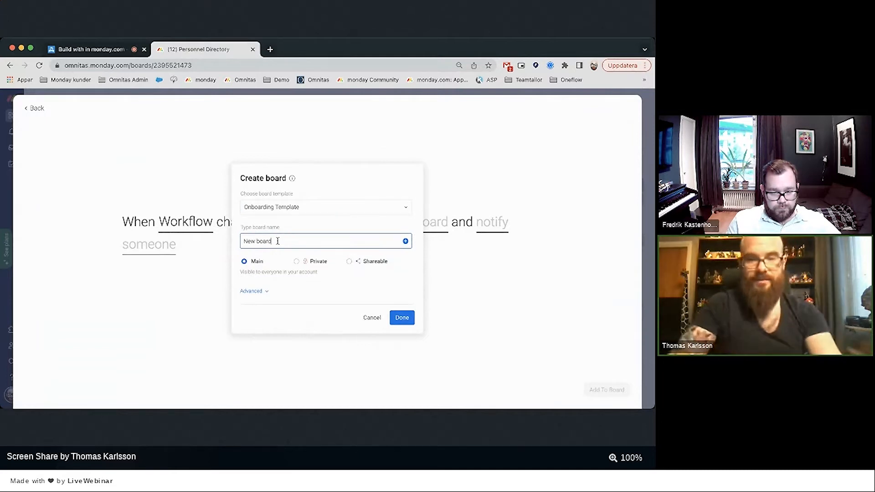
pyautogui.press('BackSpace')
pyautogui.press('BackSpace')
pyautogui.press('BackSpace')
pyautogui.press('BackSpace')
pyautogui.press('BackSpace')
pyautogui.press('BackSpace')
pyautogui.press('BackSpace')
pyautogui.press('BackSpace')
pyautogui.press('BackSpace')
pyautogui.write('O')
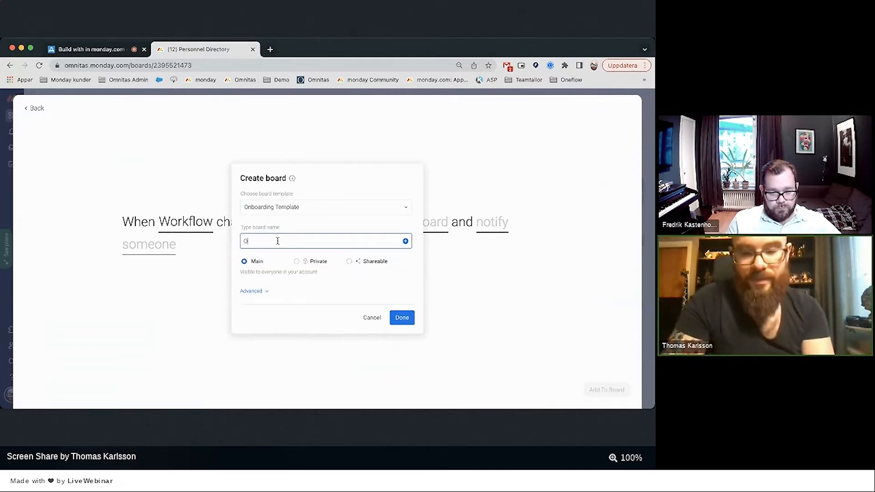
pyautogui.write('nboarding -')
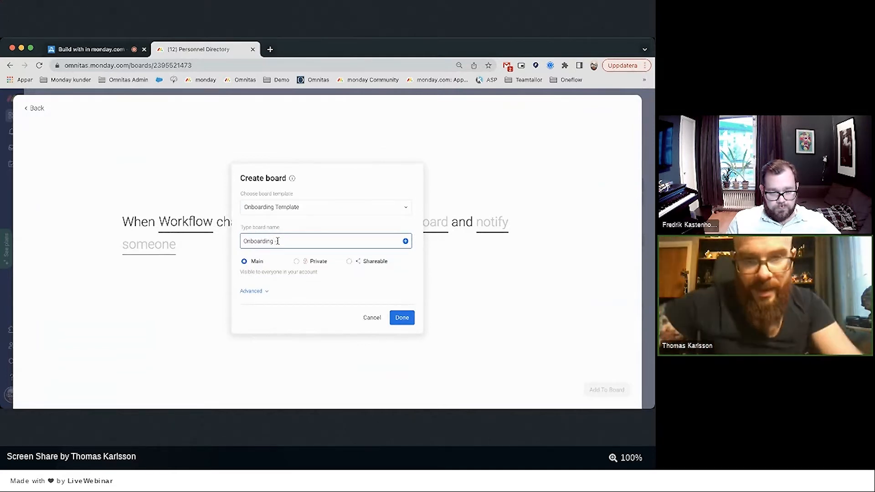
pyautogui.click(405, 241)
pyautogui.click(341, 233)
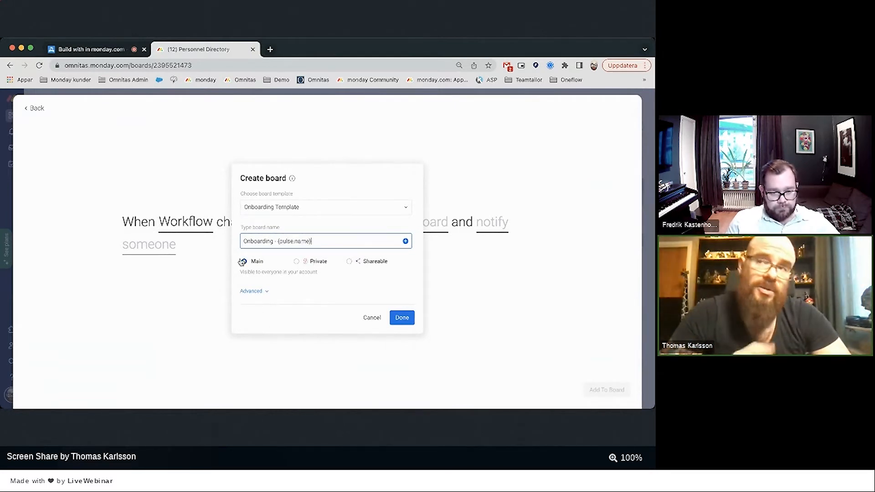
# Place the new board in the Build with Omnitas workspace, HR folder, and confirm.
pyautogui.click(259, 292)
pyautogui.click(265, 294)
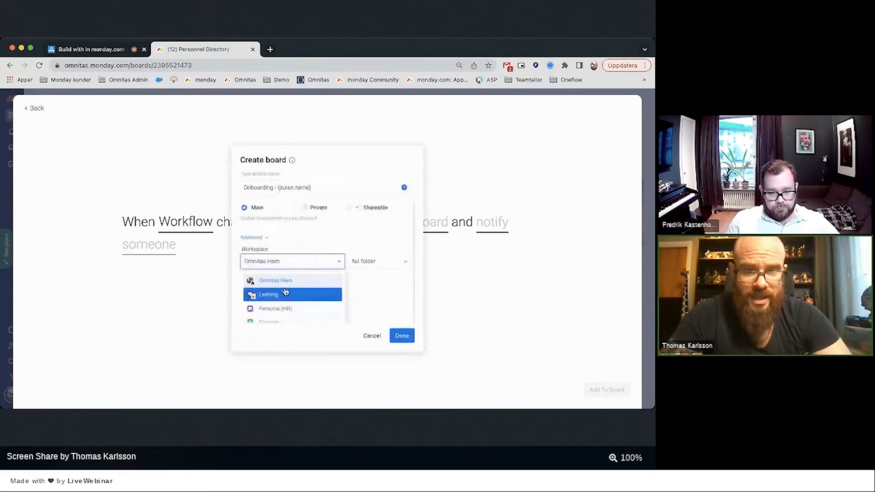
pyautogui.scroll(-5, 287, 291)
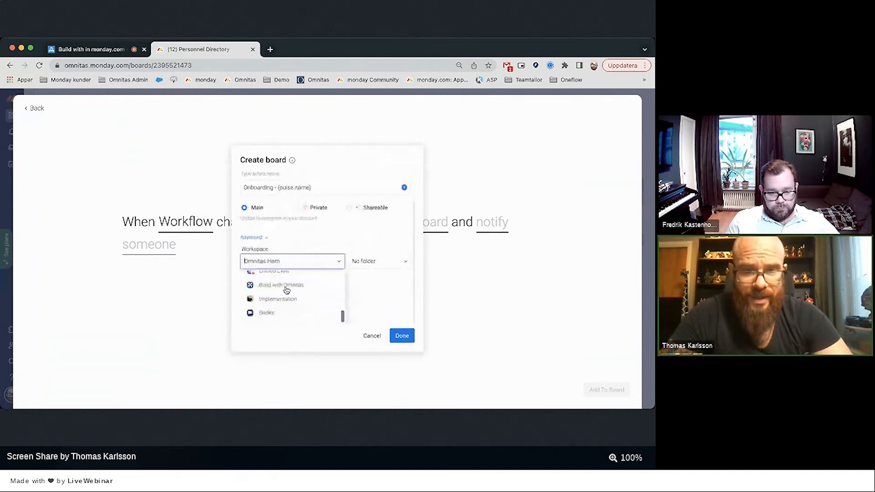
pyautogui.click(286, 288)
pyautogui.click(365, 294)
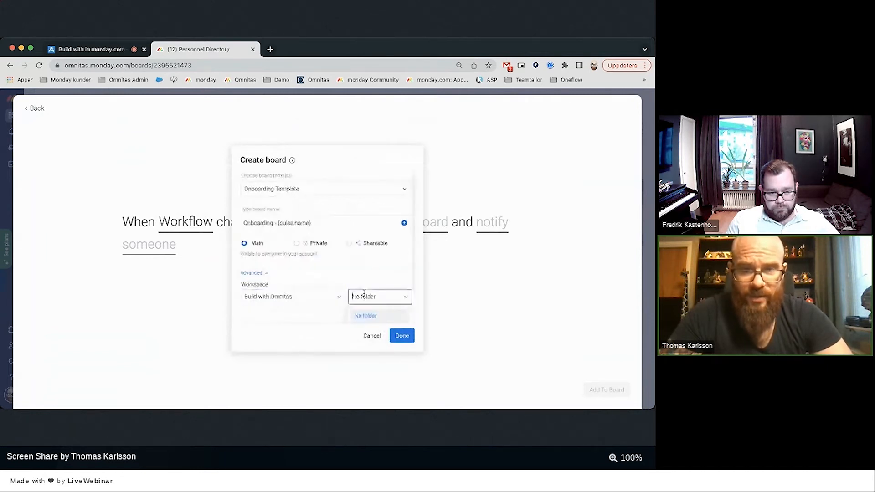
pyautogui.scroll(-2, 364, 297)
pyautogui.click(364, 301)
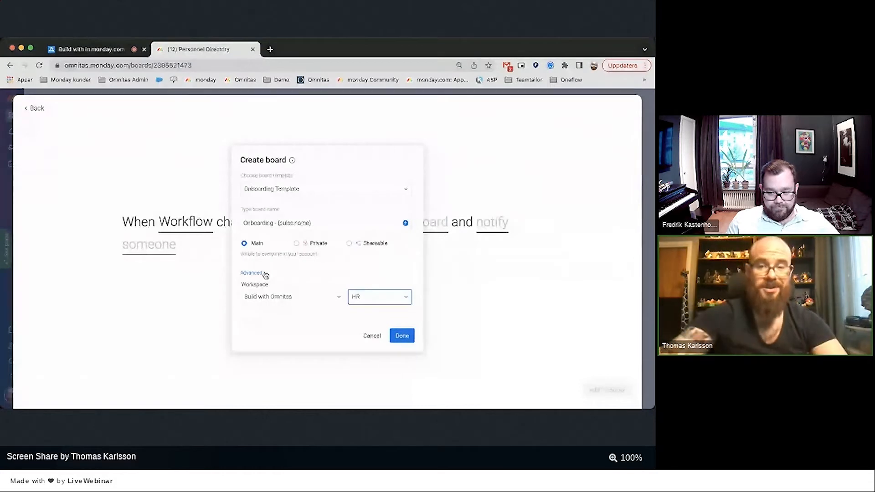
pyautogui.click(402, 336)
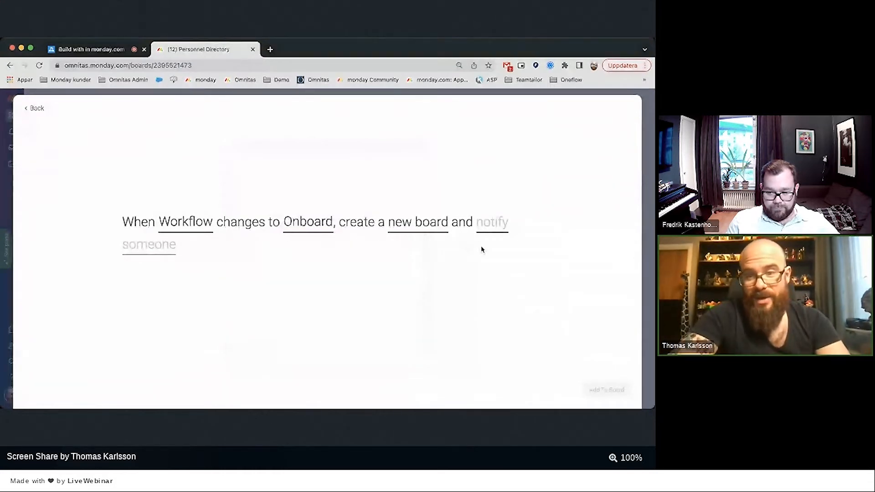
# Write the notification message 'Onboarding board for' with the person's name inserted.
pyautogui.click(488, 234)
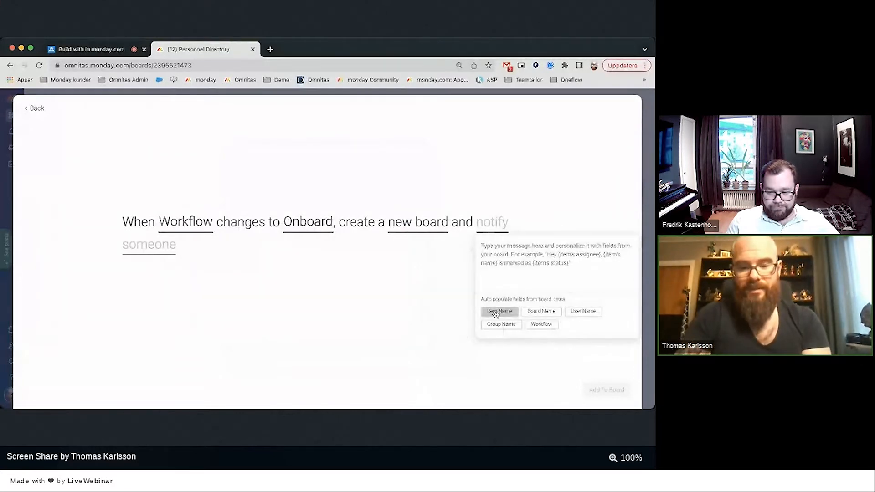
pyautogui.write('Onb')
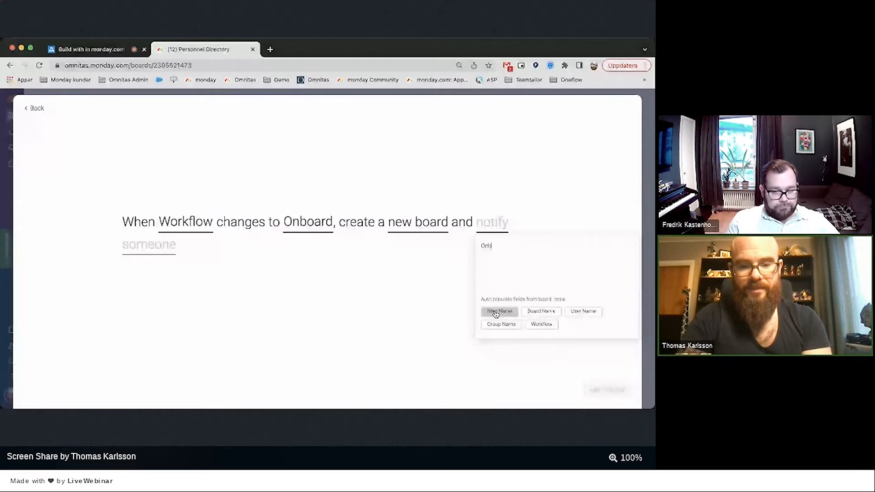
pyautogui.write('oarding board for')
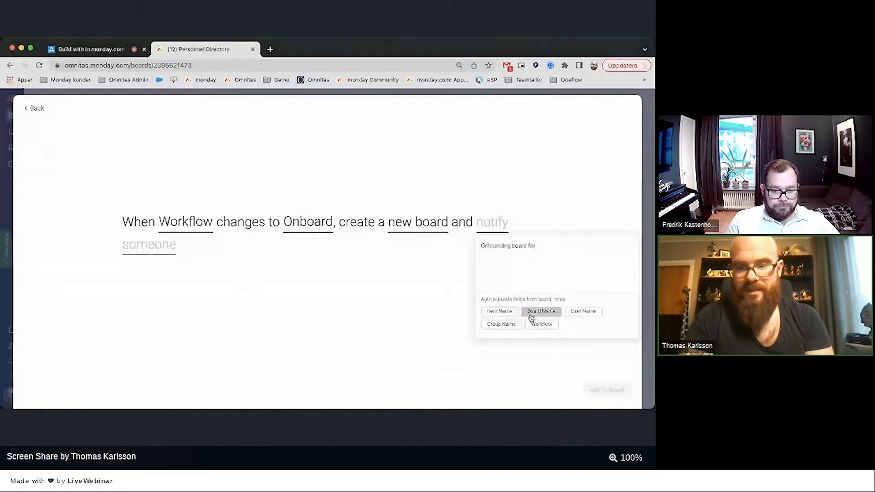
pyautogui.click(507, 313)
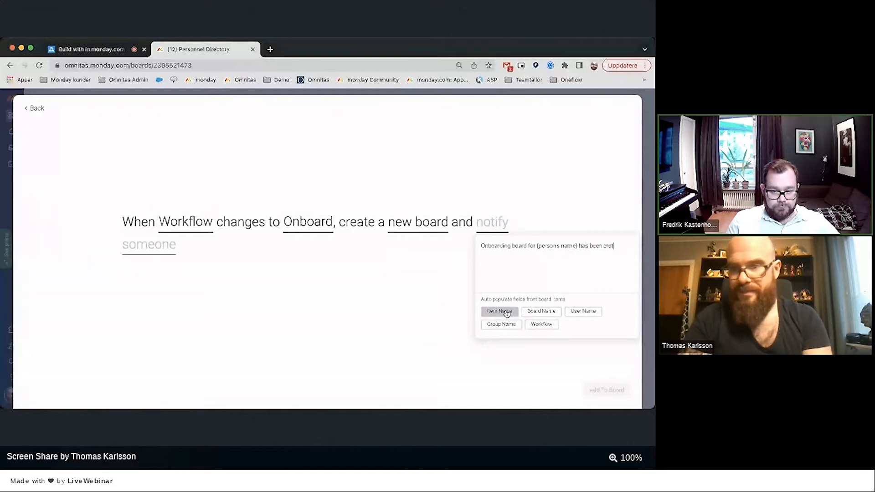
pyautogui.press('BackSpace')
pyautogui.write('ated')
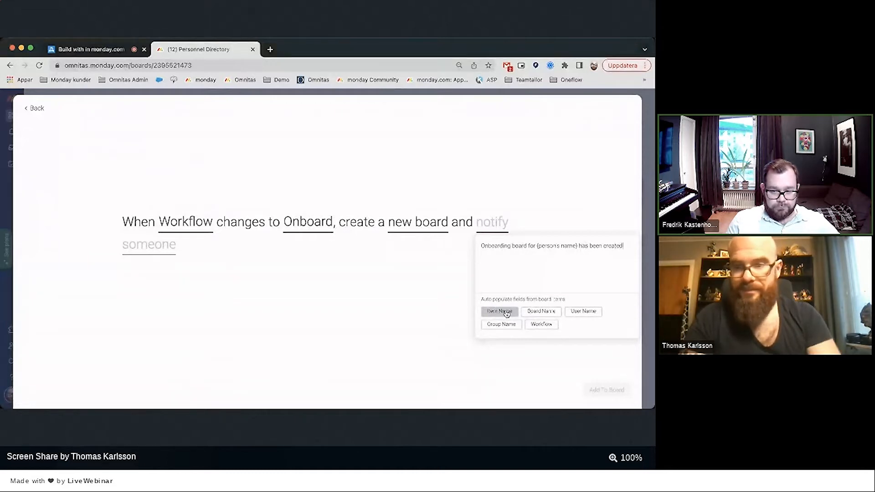
pyautogui.write('!')
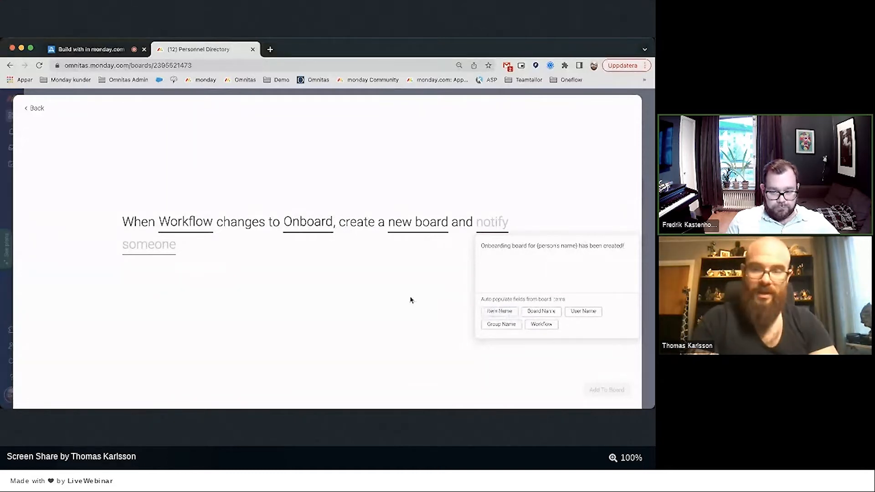
pyautogui.click(410, 300)
# Send the notification to board subscribers and add the automation to the board.
pyautogui.click(145, 245)
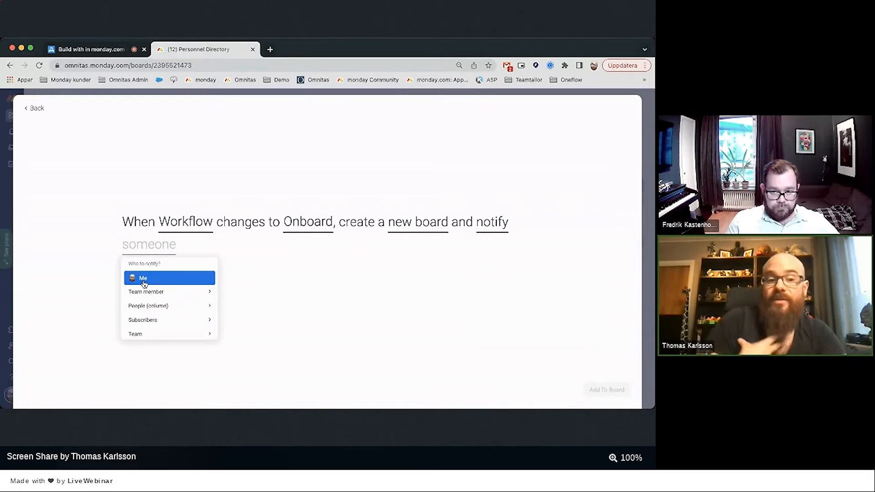
pyautogui.click(146, 323)
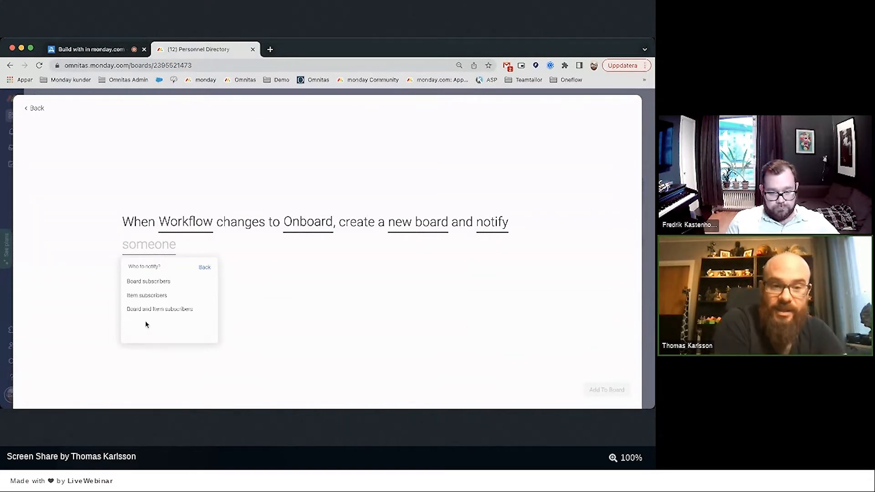
pyautogui.click(154, 279)
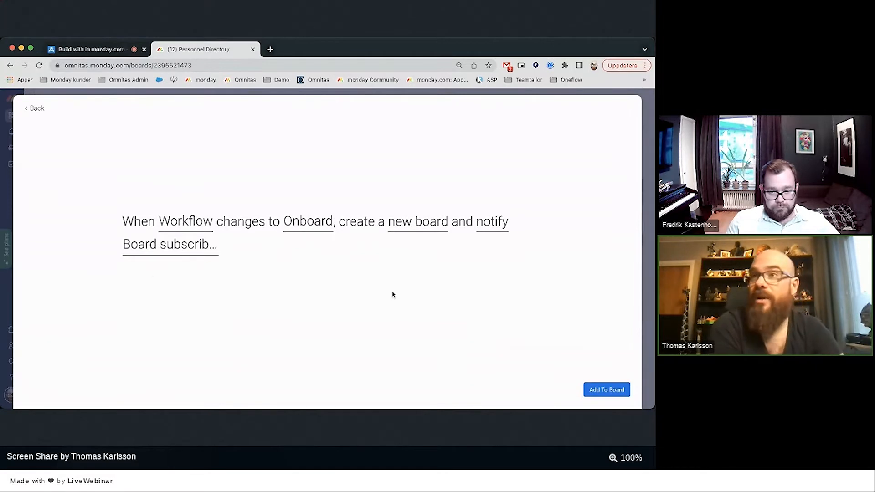
pyautogui.click(607, 391)
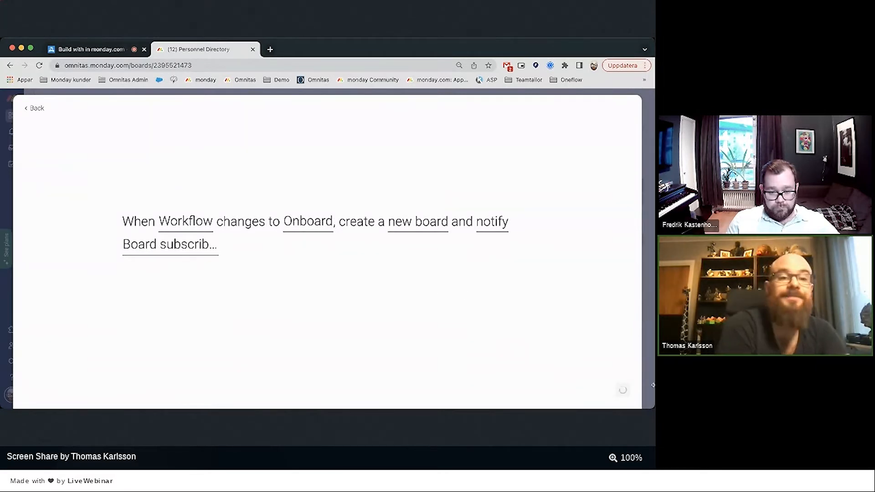
pyautogui.click(632, 110)
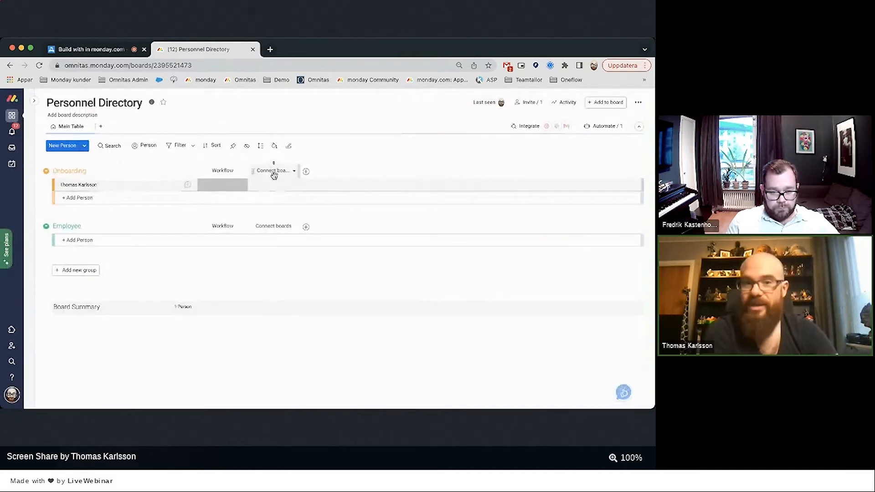
# Add a People column named Manager to Personnel Directory.
pyautogui.click(306, 172)
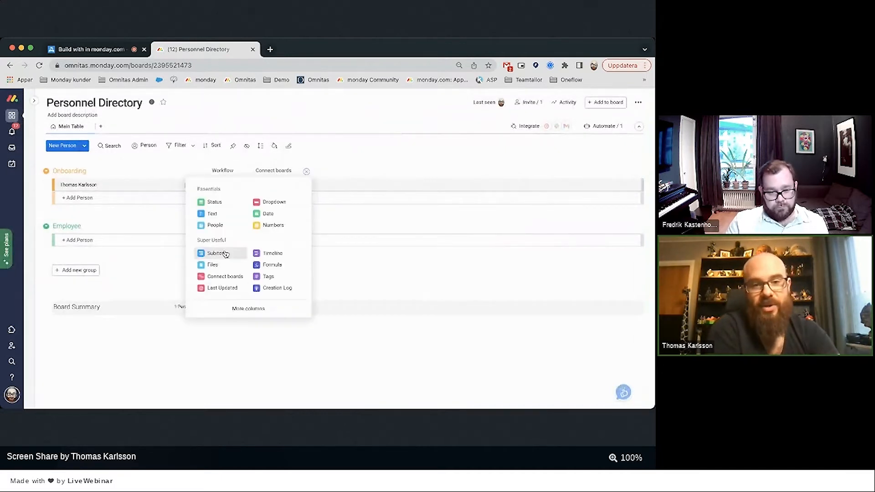
pyautogui.click(213, 224)
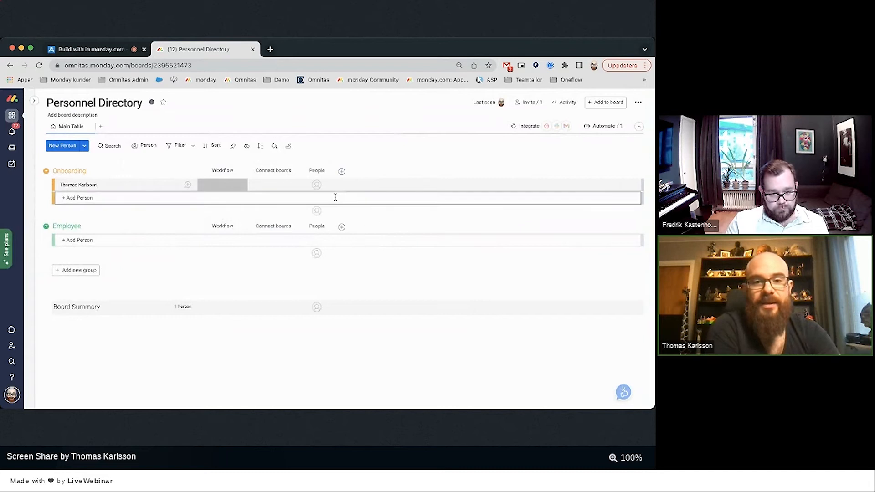
pyautogui.click(317, 170)
pyautogui.write('Manager')
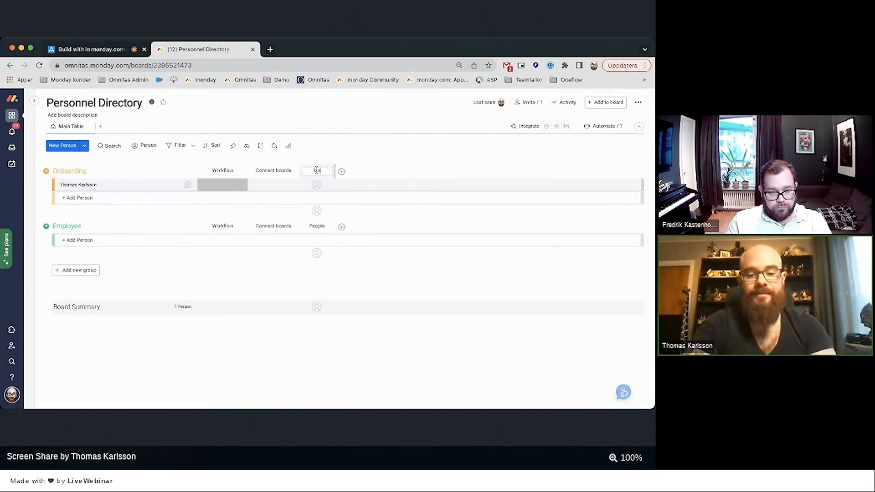
pyautogui.press('Return')
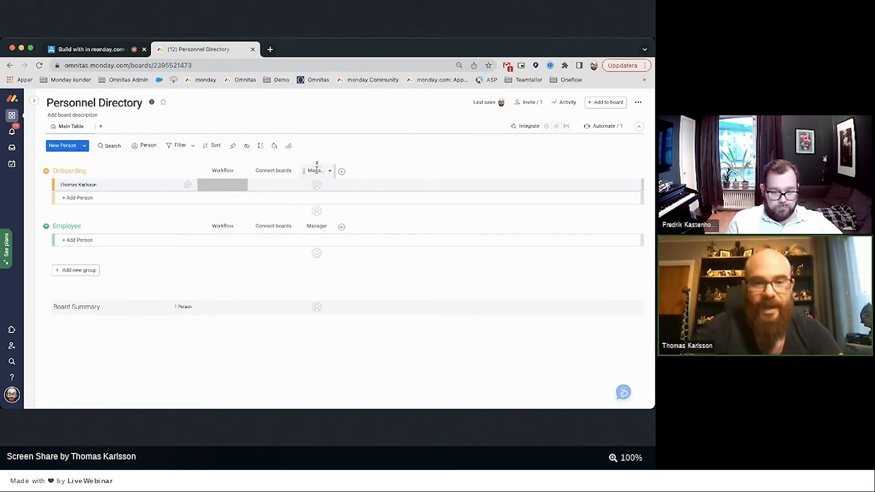
# Edit the onboarding automation to notify the Manager people column, and update it.
pyautogui.click(608, 130)
pyautogui.click(377, 181)
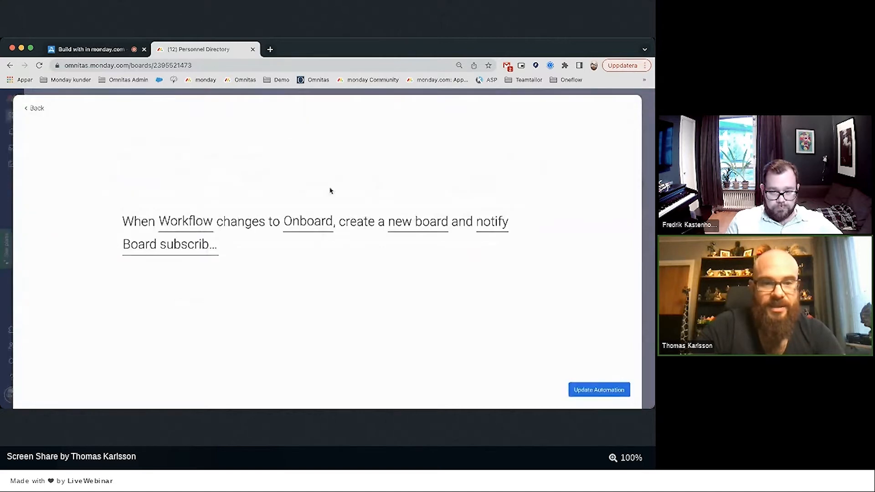
pyautogui.click(182, 246)
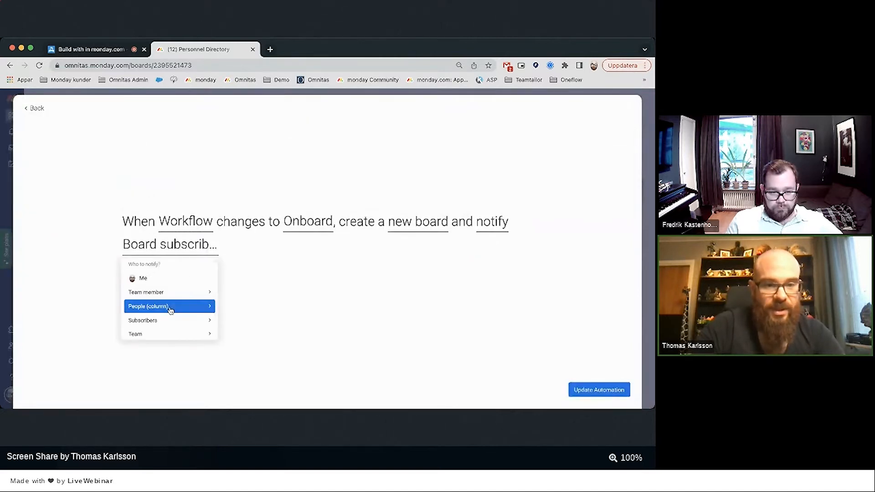
pyautogui.click(171, 308)
pyautogui.click(158, 283)
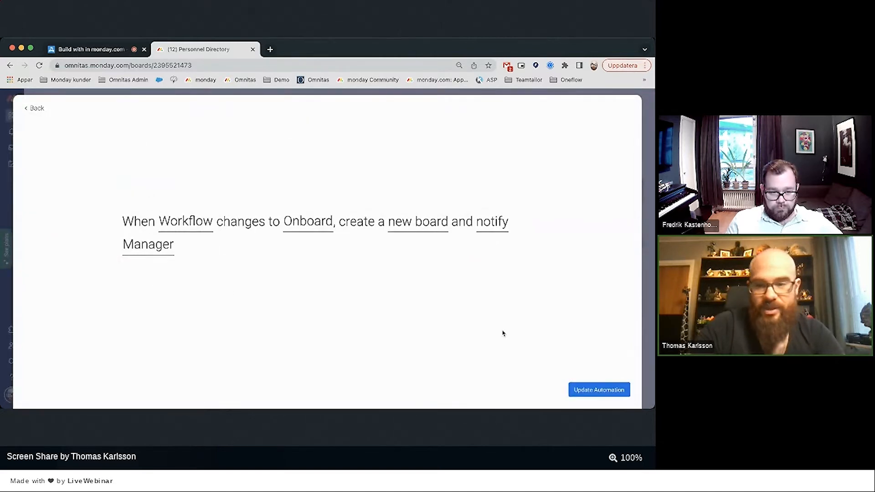
pyautogui.click(589, 394)
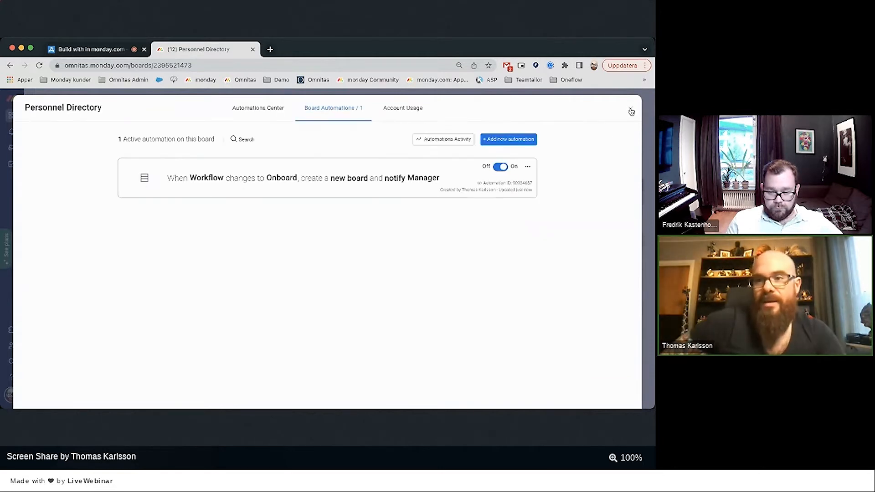
pyautogui.click(632, 109)
# Assign the first suggested person as Manager and set the new hire's Workflow to Onboard.
pyautogui.click(320, 186)
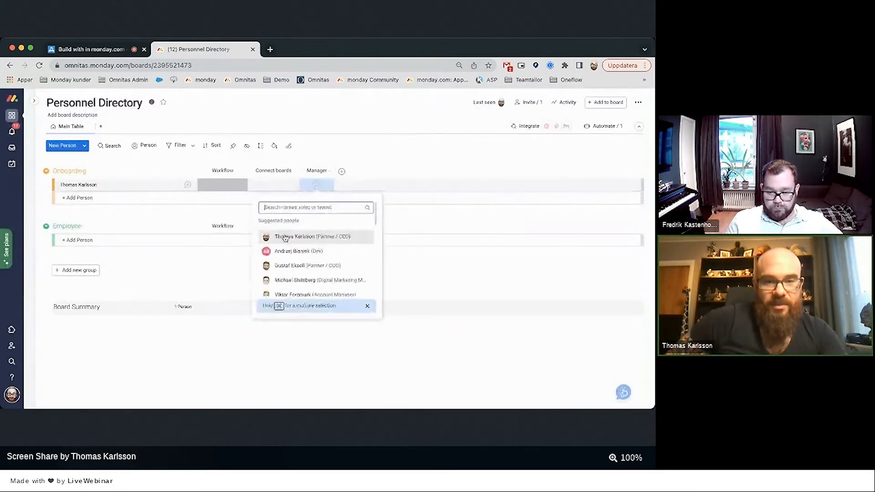
pyautogui.click(286, 238)
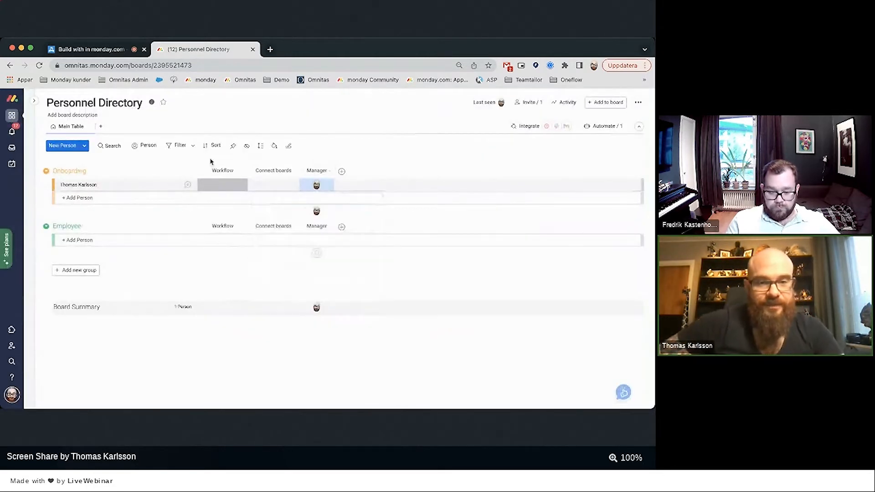
pyautogui.click(218, 187)
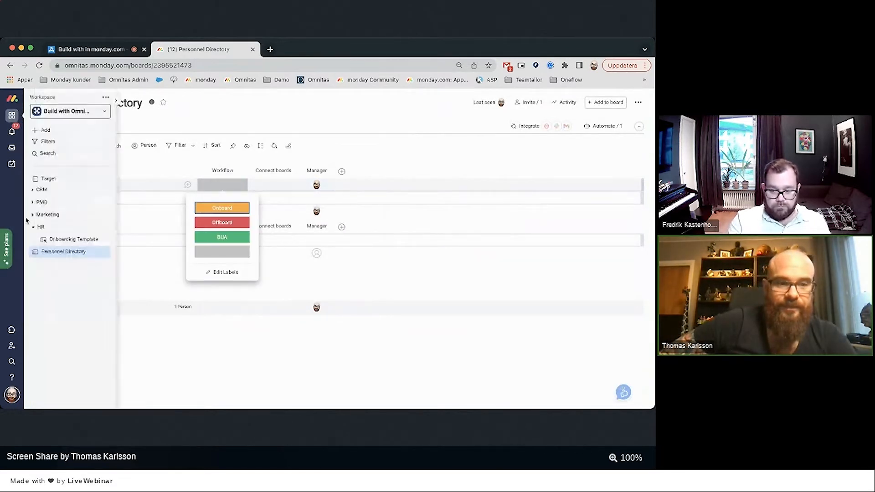
pyautogui.click(222, 208)
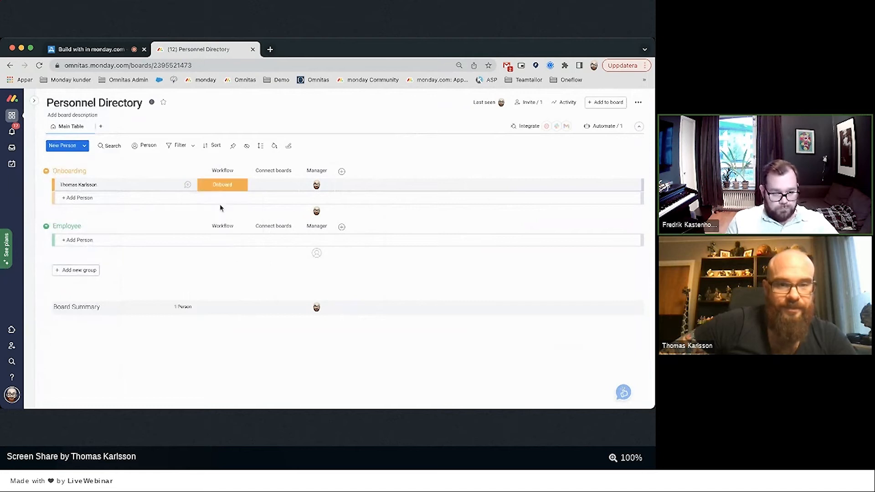
# Check the generated onboarding board and notifications, then move Personnel Directory above Onboarding Template.
pyautogui.click(10, 132)
pyautogui.moveTo(36, 144)
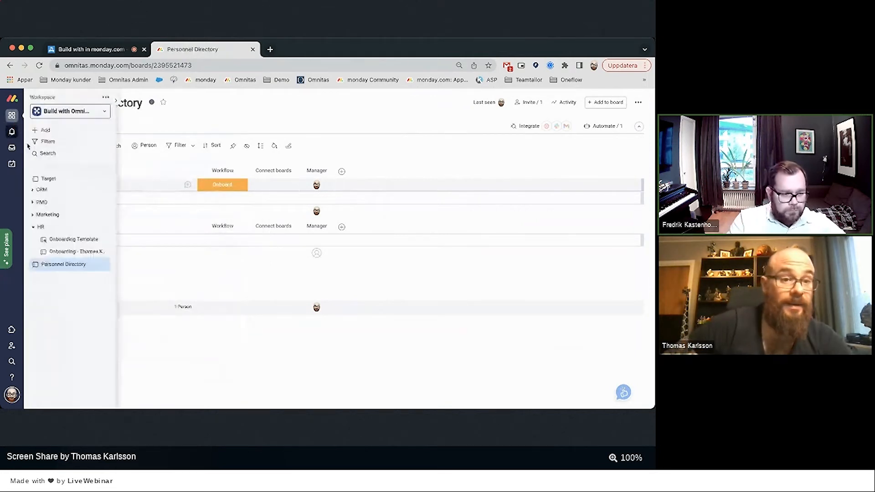
pyautogui.click(73, 254)
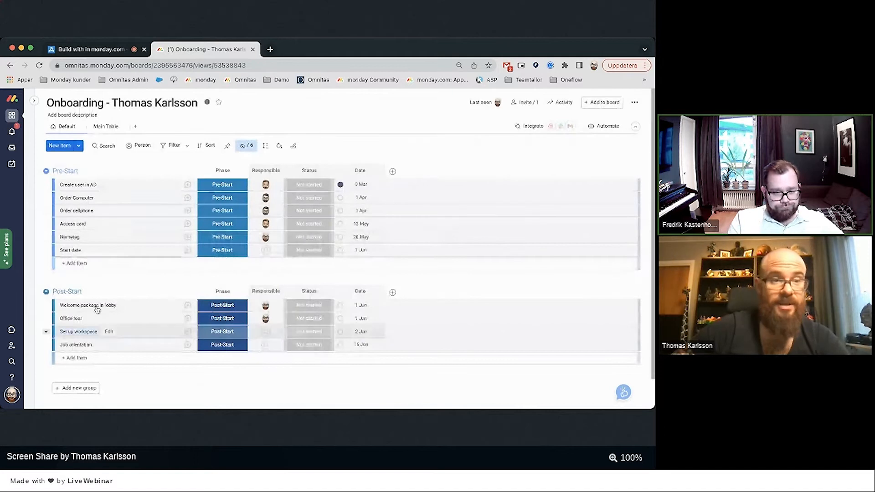
pyautogui.click(12, 131)
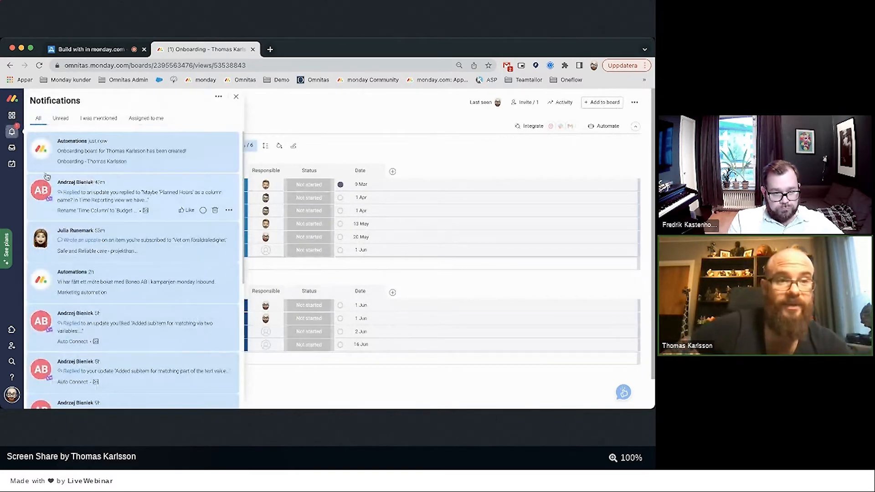
pyautogui.click(12, 116)
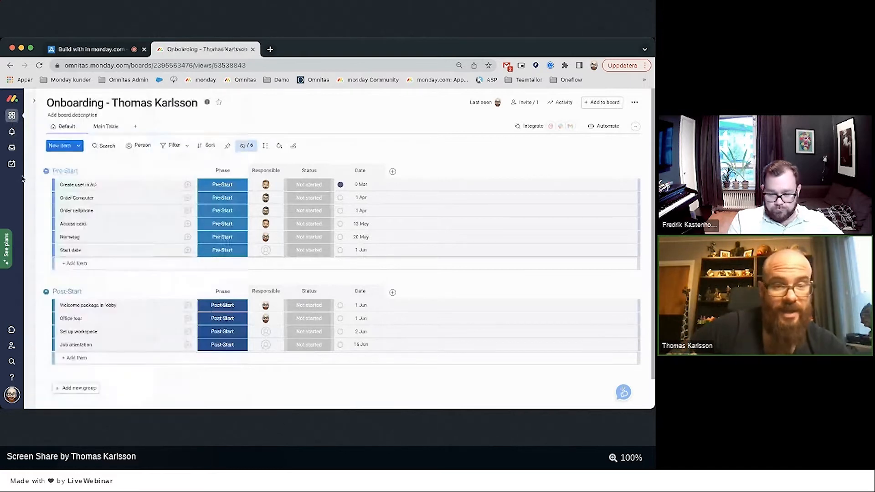
pyautogui.moveTo(35, 202)
pyautogui.click(55, 267)
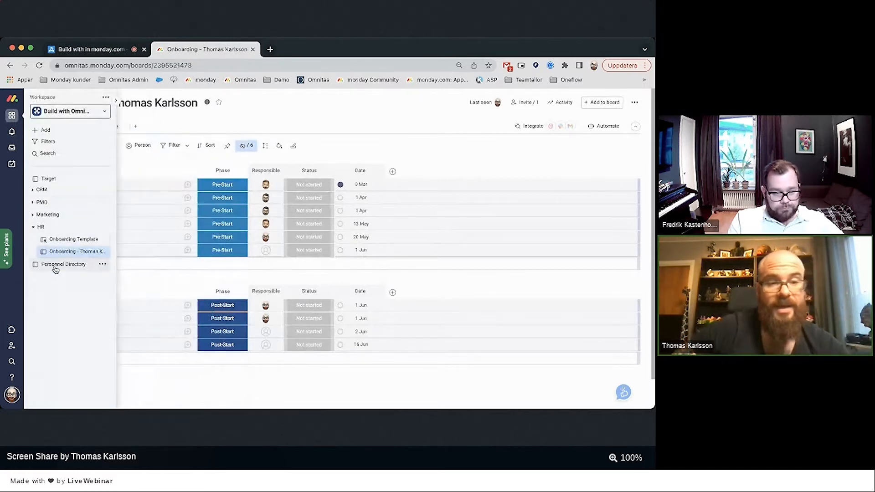
pyautogui.moveTo(55, 269); pyautogui.dragTo(75, 247)
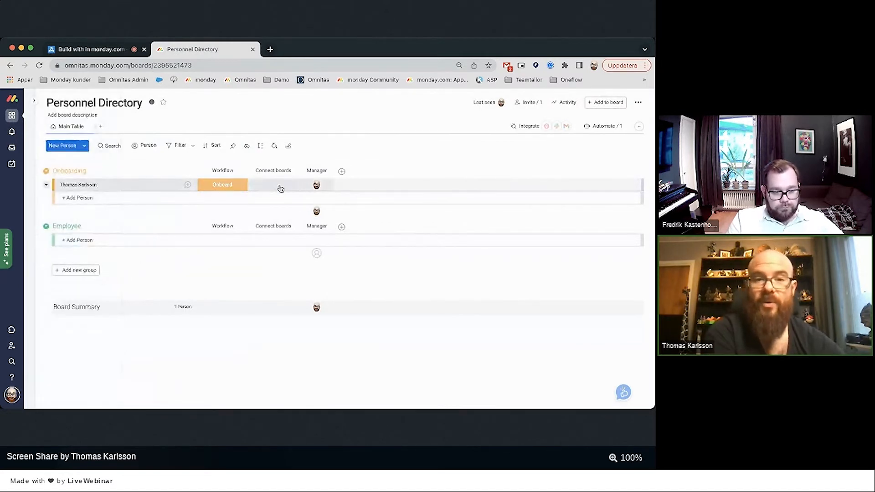
# Connect the column to the new hire's onboarding board two-way, skipping the mirror column.
pyautogui.click(295, 171)
pyautogui.moveTo(312, 208)
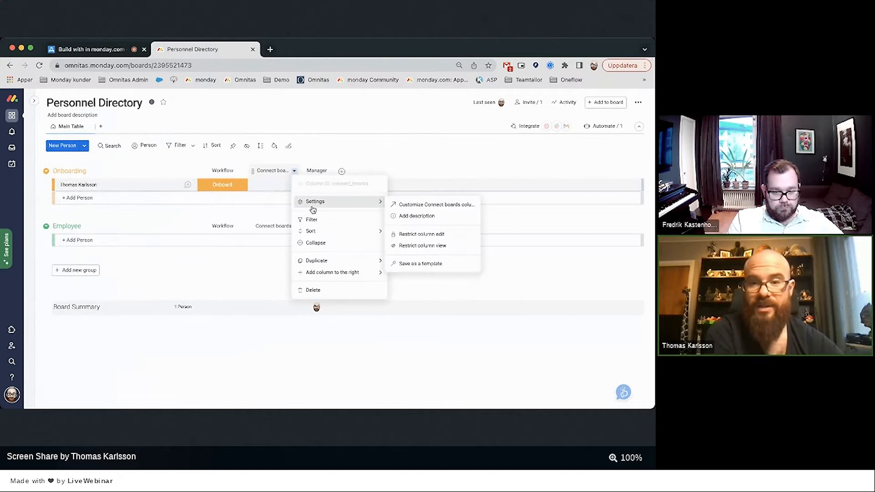
pyautogui.click(399, 203)
pyautogui.click(380, 272)
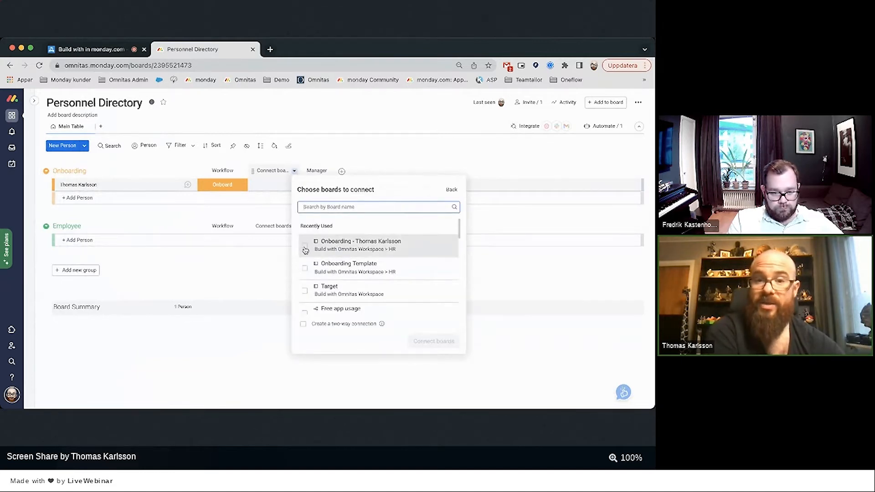
pyautogui.click(305, 248)
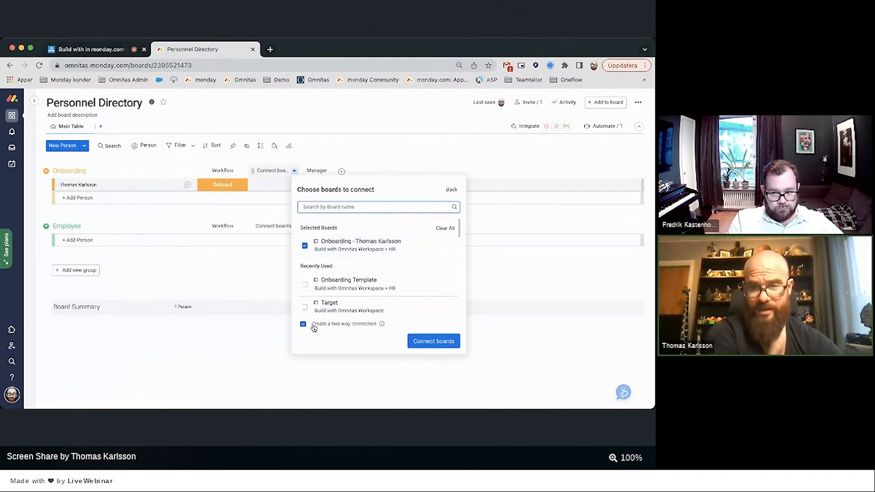
pyautogui.click(416, 342)
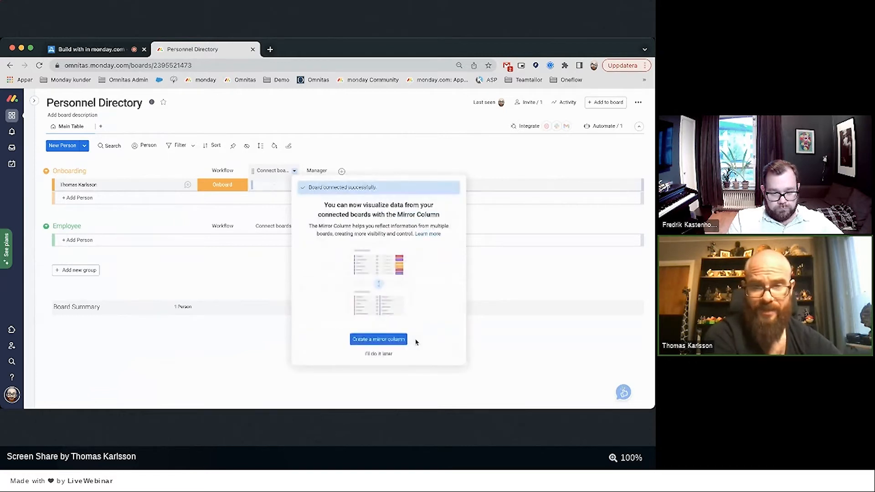
pyautogui.click(380, 354)
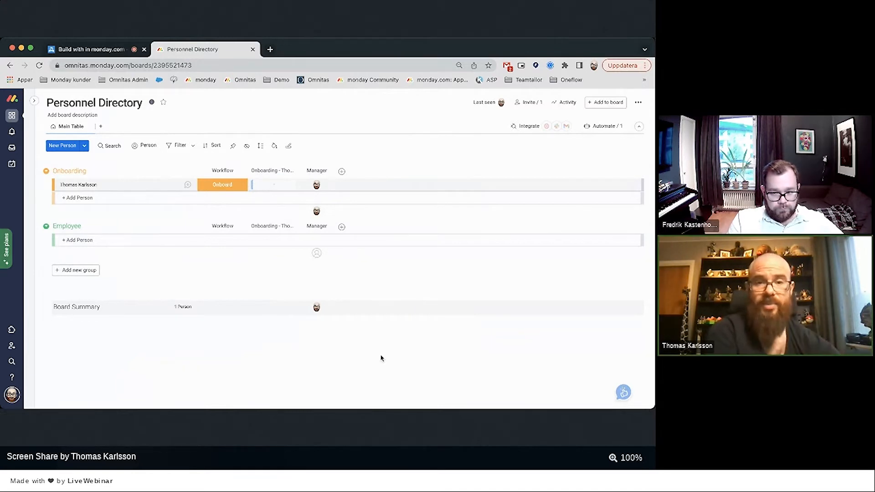
# Rename the connect-boards column to Onboarding and preview its linkable items.
pyautogui.click(272, 169)
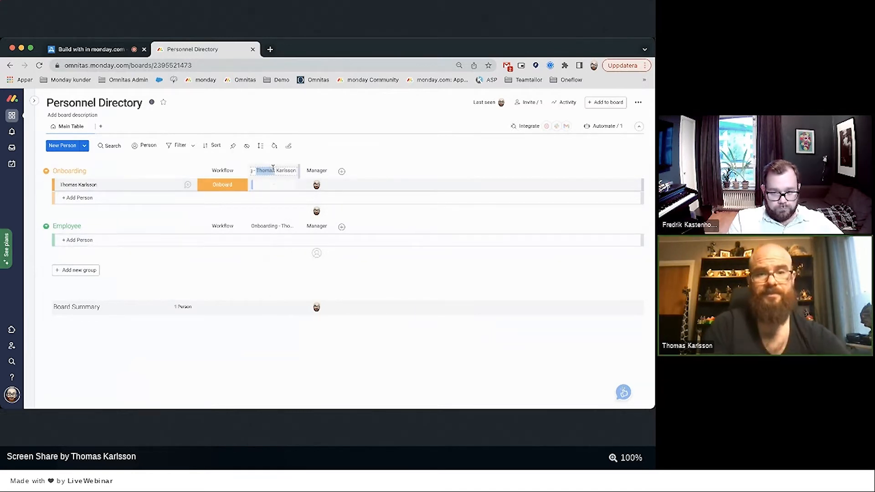
pyautogui.press('BackSpace')
pyautogui.write('Onboardi')
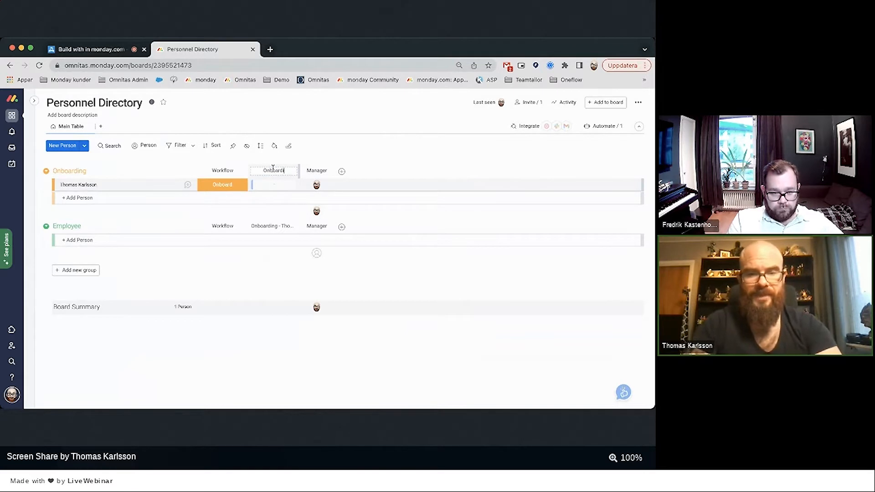
pyautogui.write('ng')
pyautogui.press('Return')
pyautogui.click(275, 184)
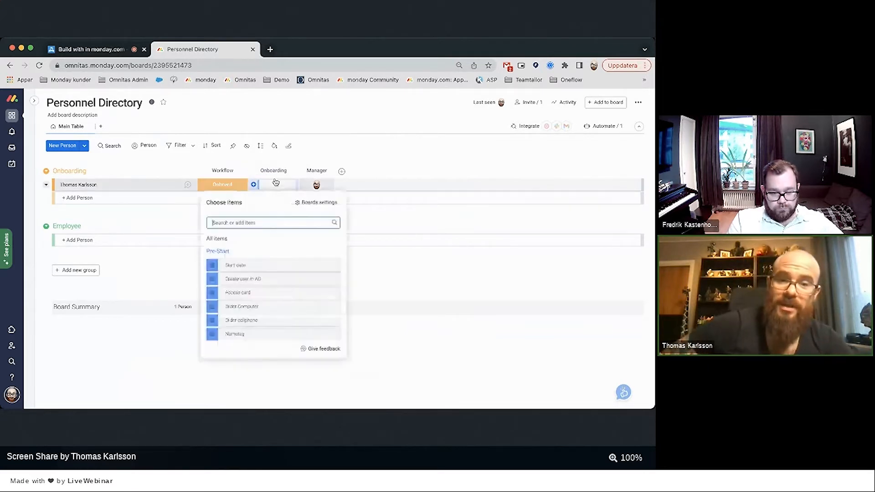
pyautogui.click(41, 237)
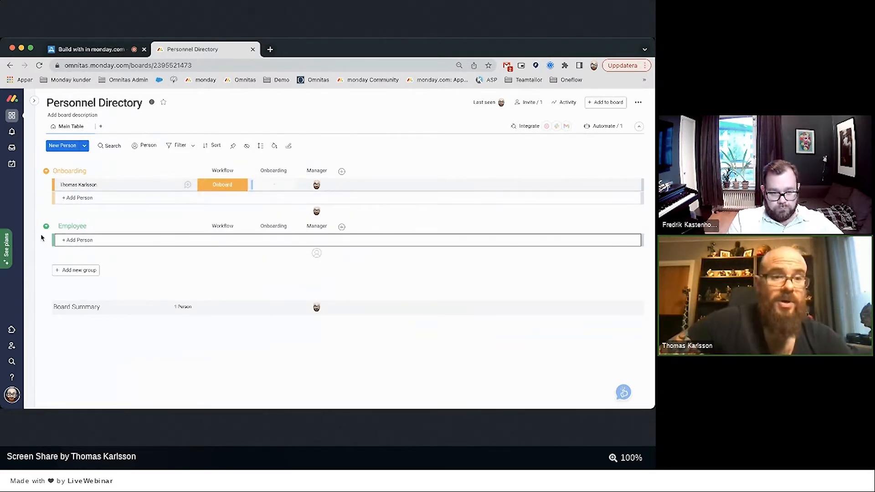
pyautogui.moveTo(30, 238)
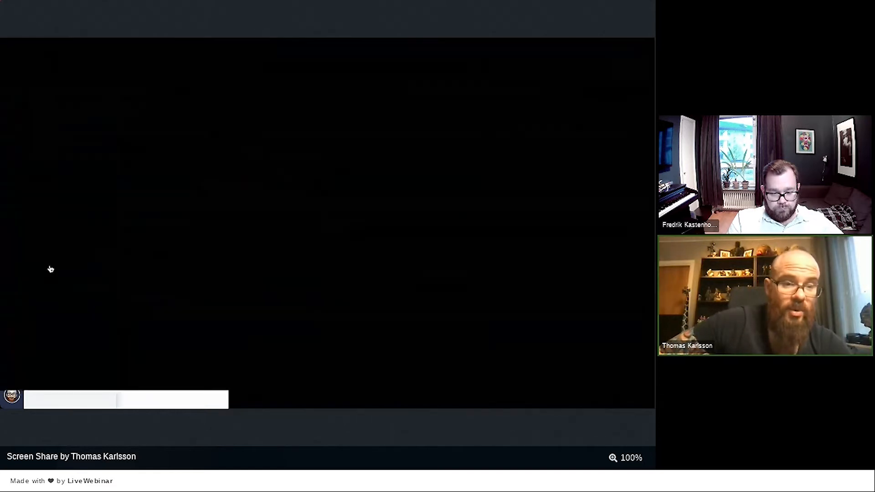
# On the onboarding board, link all ten tasks to the new hire at once.
pyautogui.click(50, 269)
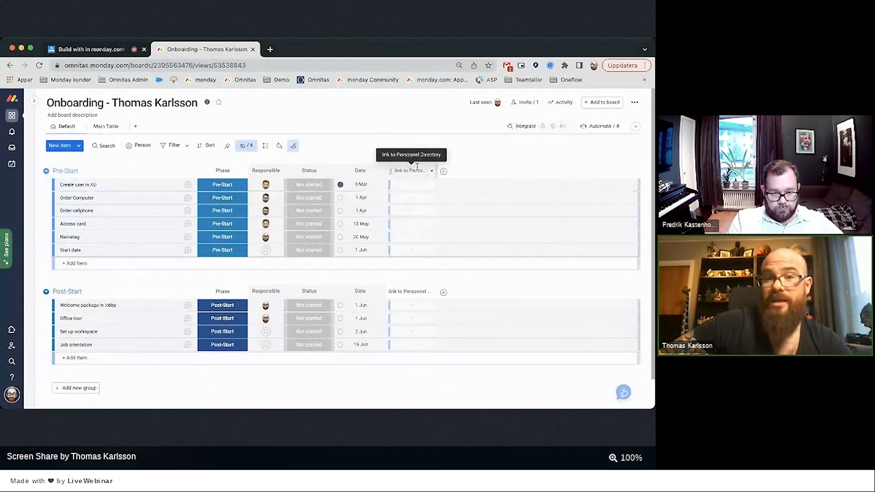
pyautogui.click(57, 185)
pyautogui.keyDown('shift'); pyautogui.click(57, 345); pyautogui.keyUp('shift')
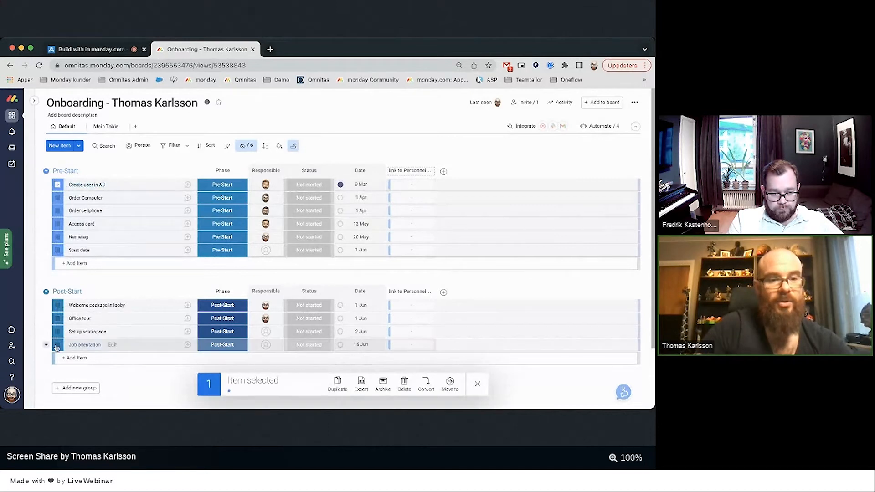
pyautogui.click(401, 319)
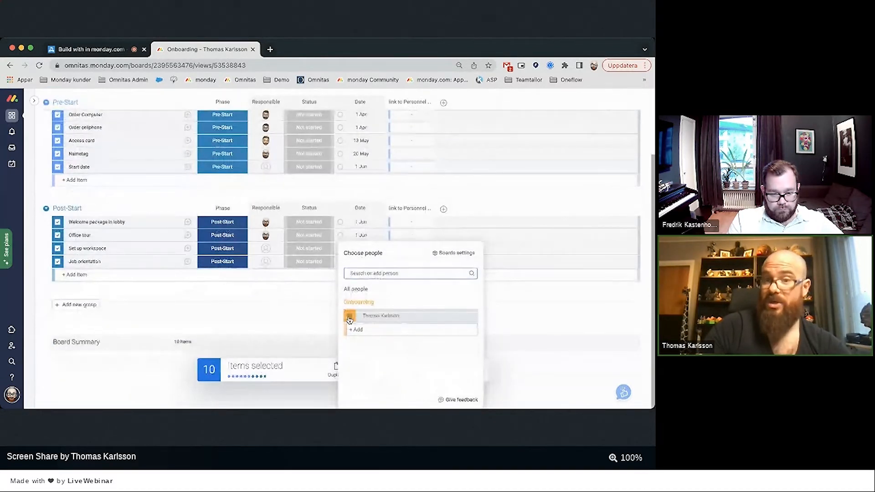
pyautogui.click(301, 322)
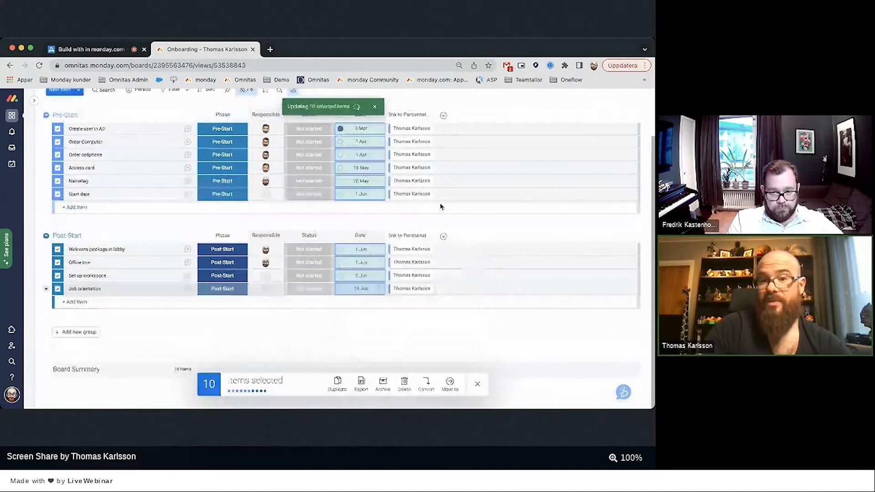
pyautogui.scroll(1, 415, 252)
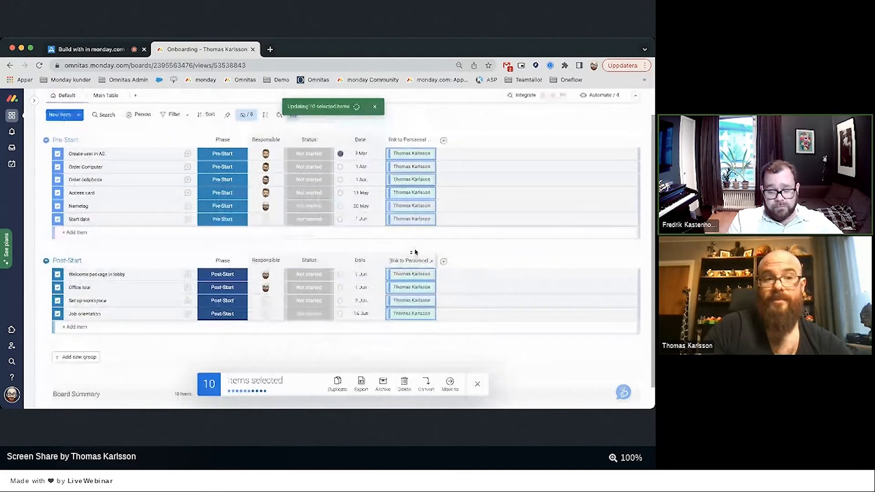
pyautogui.scroll(1, 415, 252)
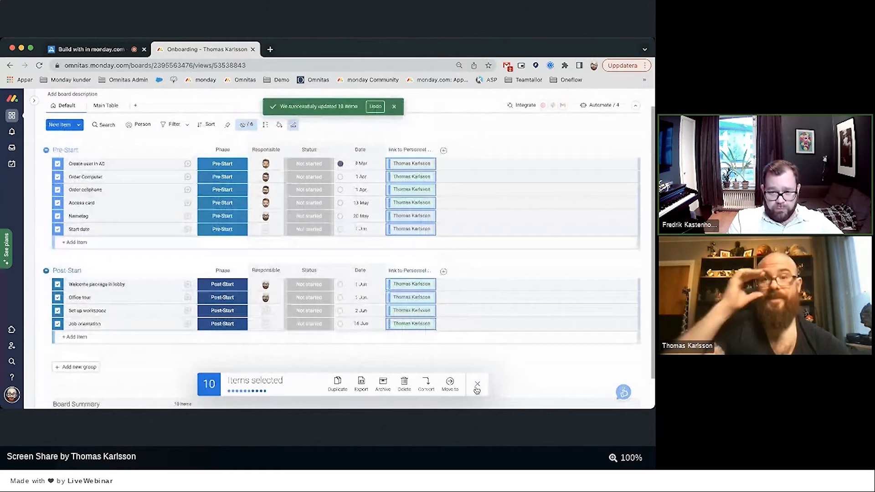
pyautogui.click(477, 386)
pyautogui.scroll(1, 310, 347)
pyautogui.scroll(1, 290, 318)
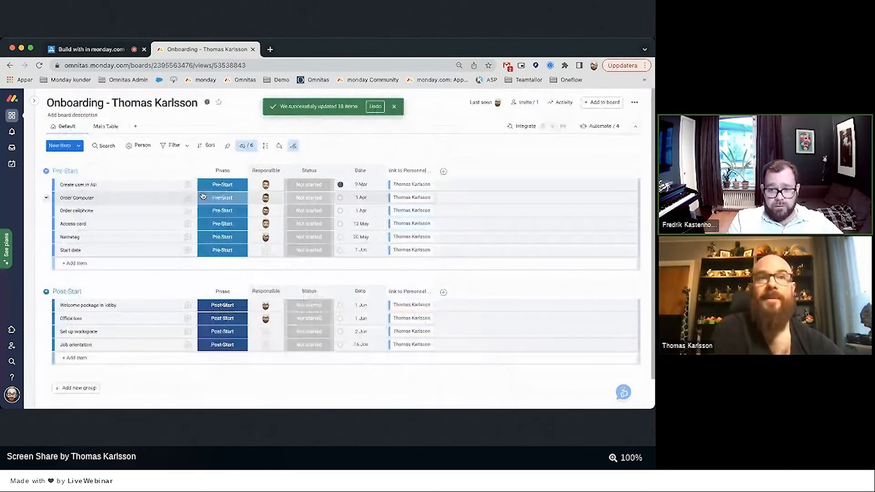
# Set the new hire as the default Personnel link for new items and save.
pyautogui.click(295, 147)
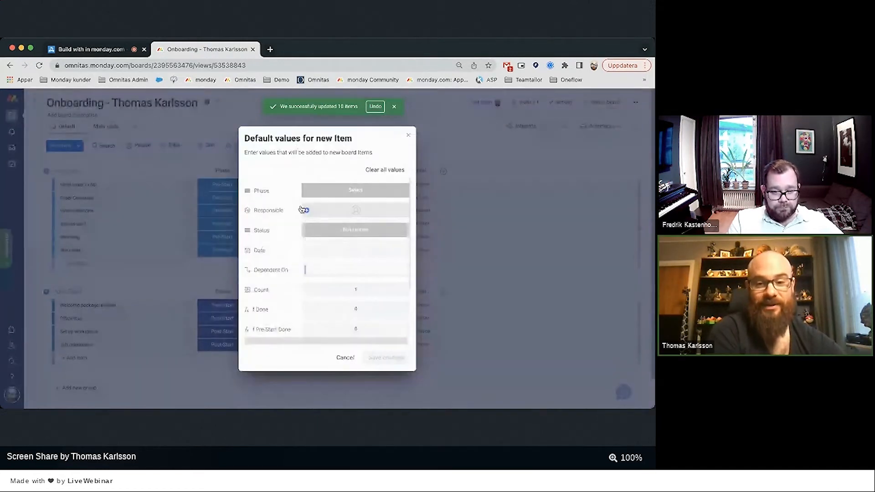
pyautogui.scroll(-3, 301, 210)
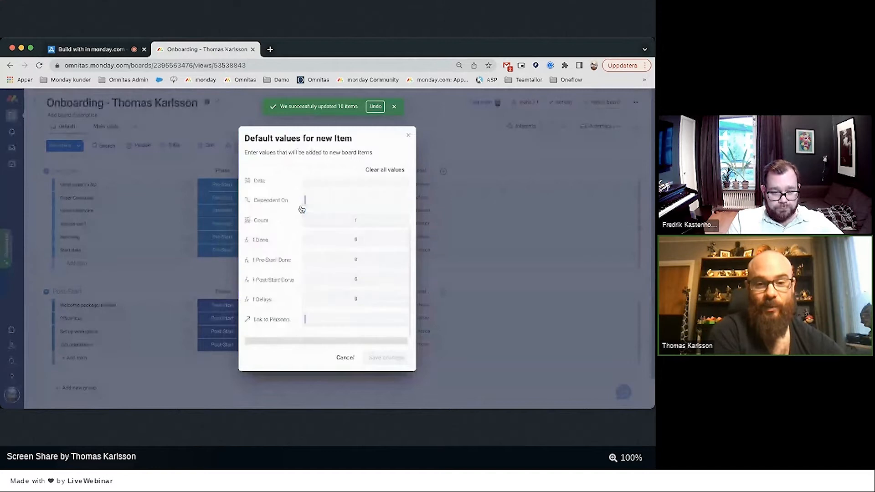
pyautogui.click(334, 318)
pyautogui.click(296, 218)
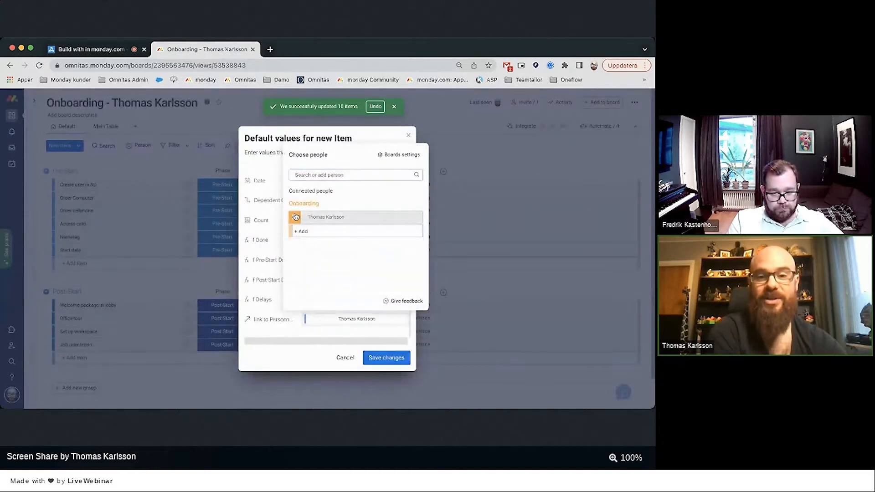
pyautogui.click(278, 335)
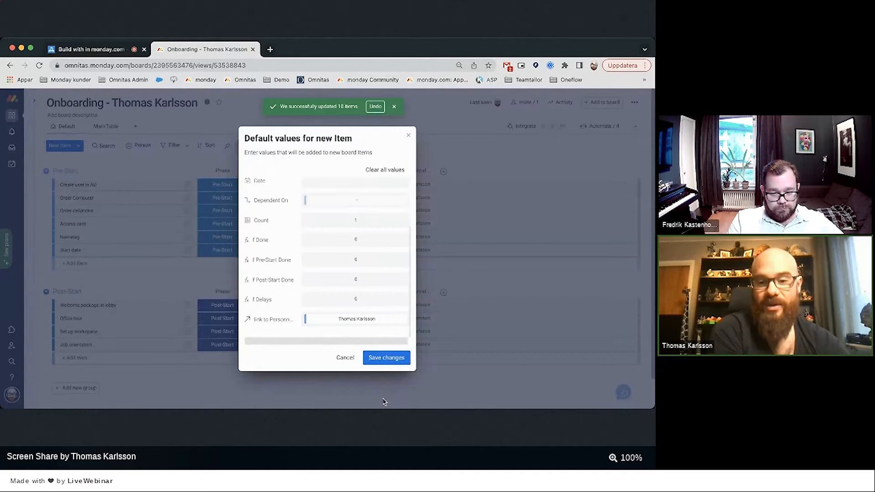
pyautogui.click(371, 357)
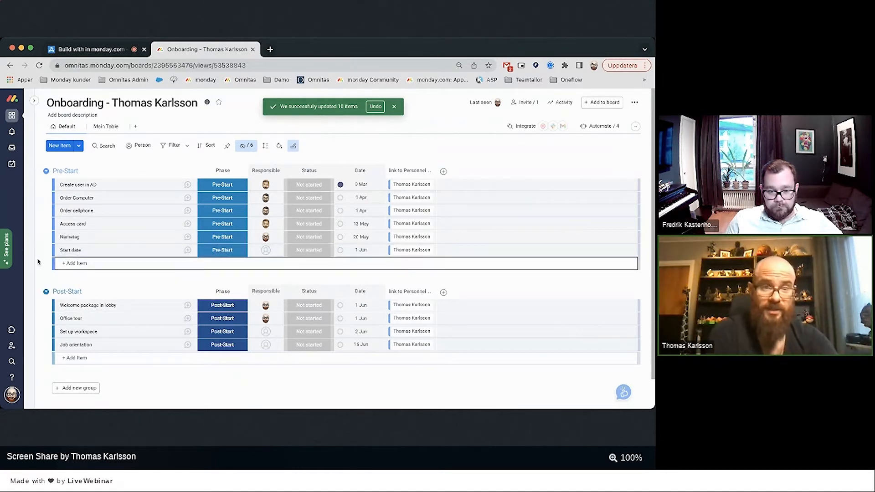
pyautogui.moveTo(31, 264)
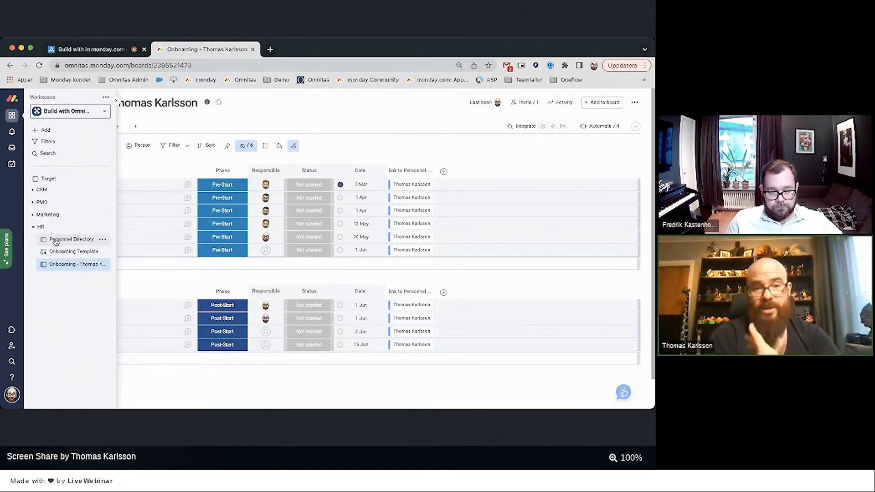
# Widen the Onboarding column, then view the person's linked onboarding board and return to Personnel Directory.
pyautogui.click(55, 240)
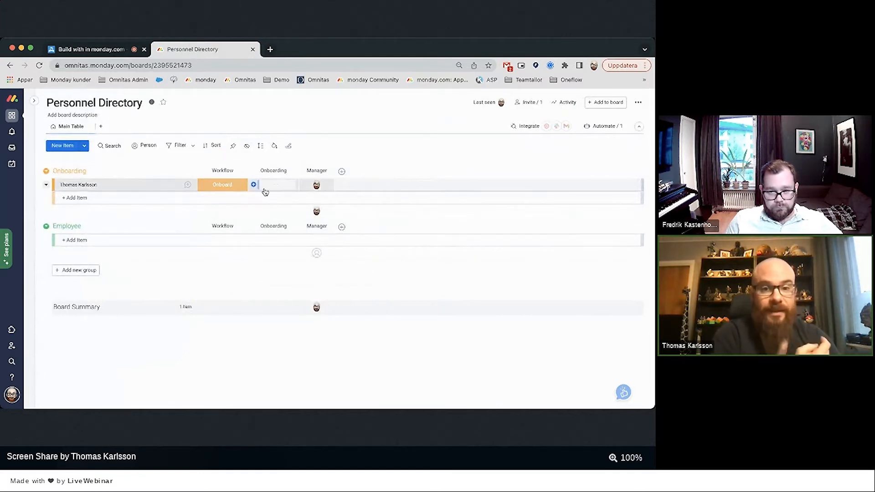
pyautogui.moveTo(296, 172); pyautogui.dragTo(338, 171)
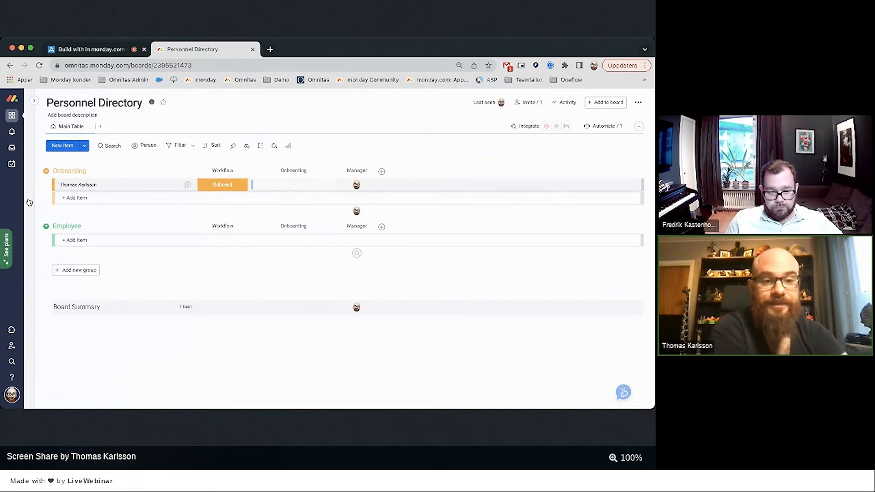
pyautogui.moveTo(28, 203)
pyautogui.click(57, 268)
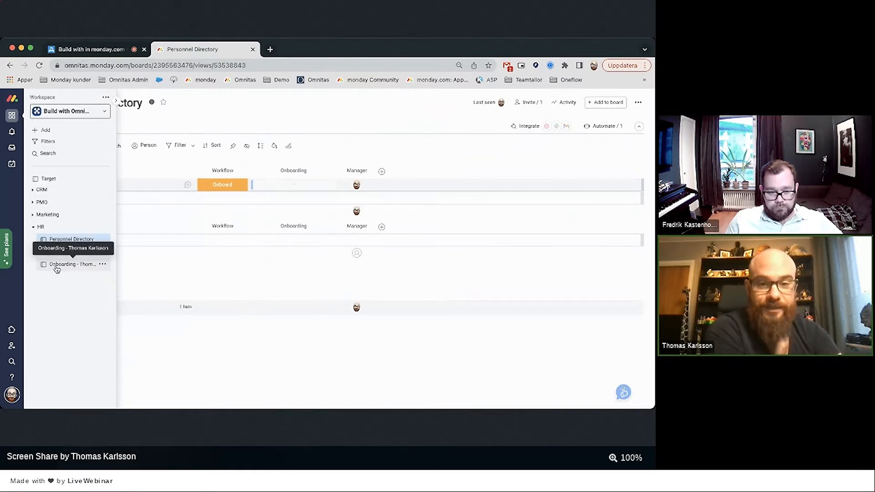
pyautogui.click(61, 239)
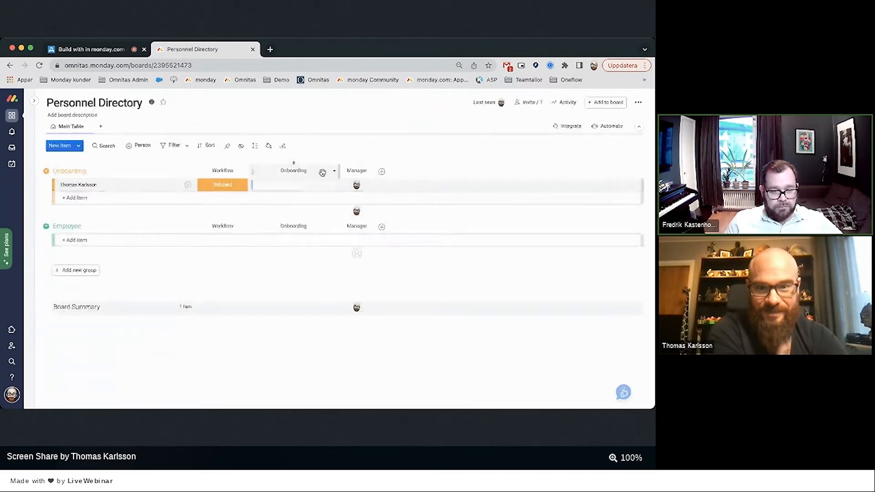
pyautogui.click(334, 171)
# Add a Mirror column to the right of the Onboarding column.
pyautogui.moveTo(350, 203)
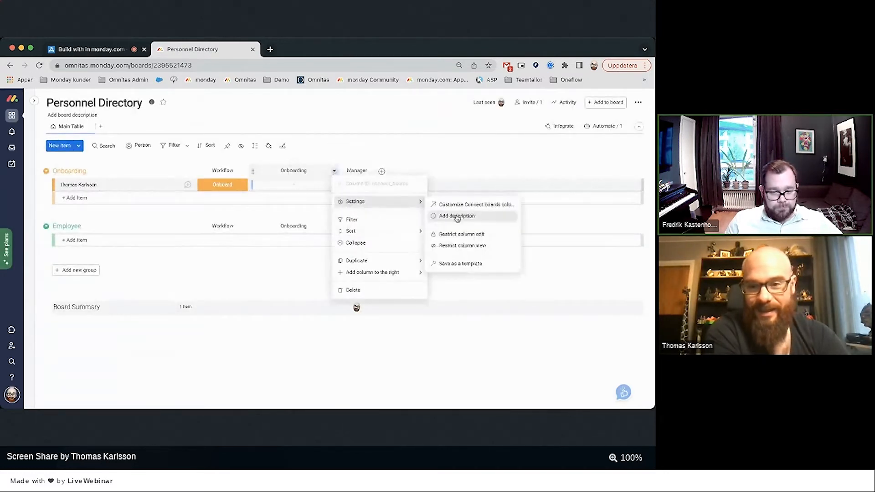
pyautogui.moveTo(377, 274)
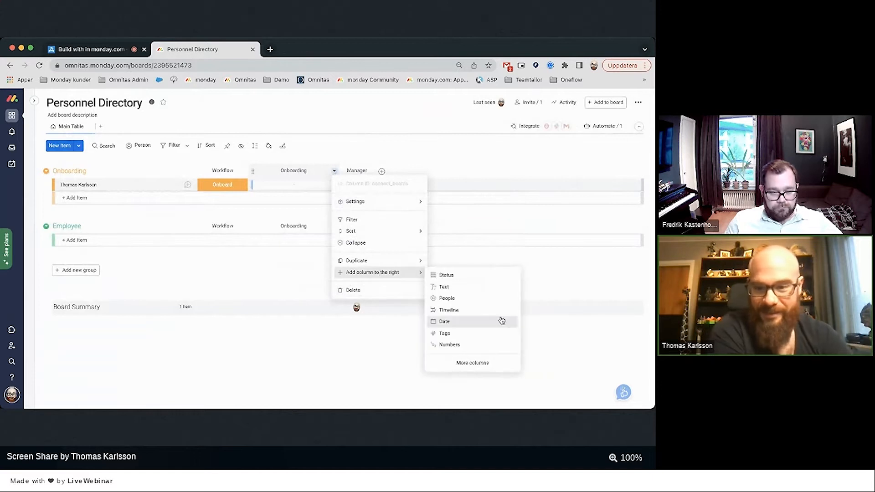
pyautogui.click(461, 363)
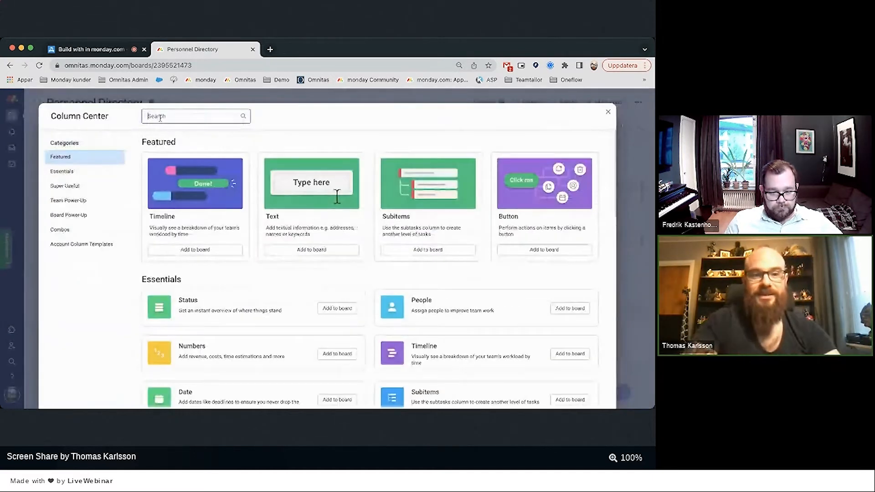
pyautogui.write('mir')
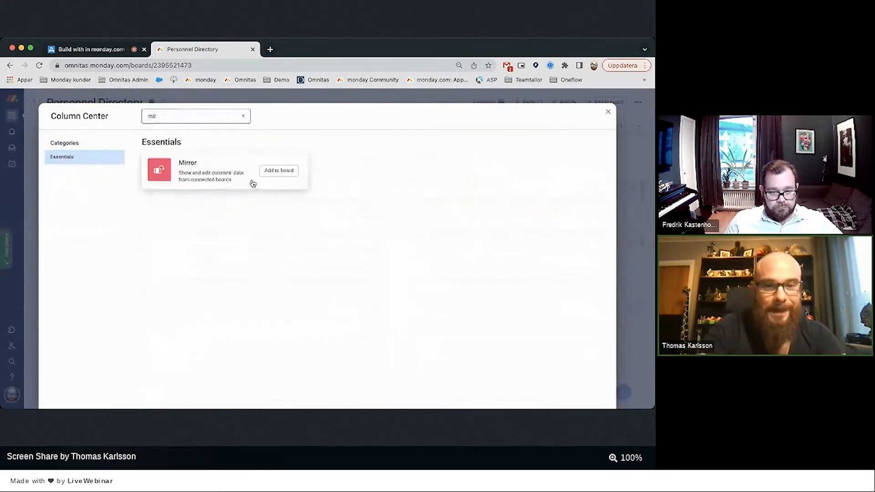
pyautogui.click(270, 172)
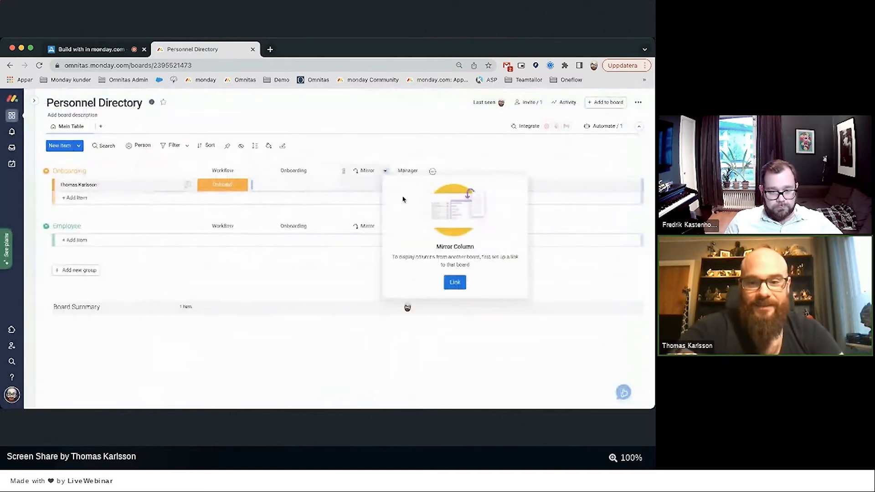
# Make the mirror pull Count through Onboarding, summed, and title the column Count.
pyautogui.click(455, 282)
pyautogui.click(397, 199)
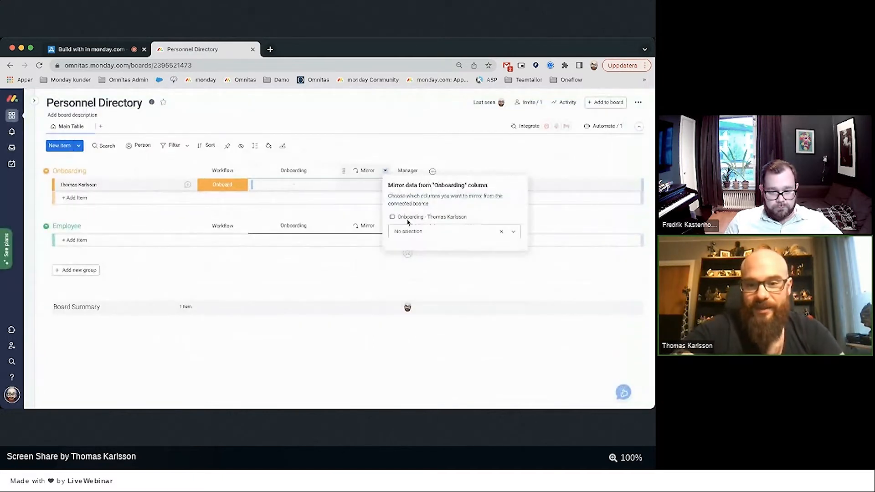
pyautogui.click(409, 231)
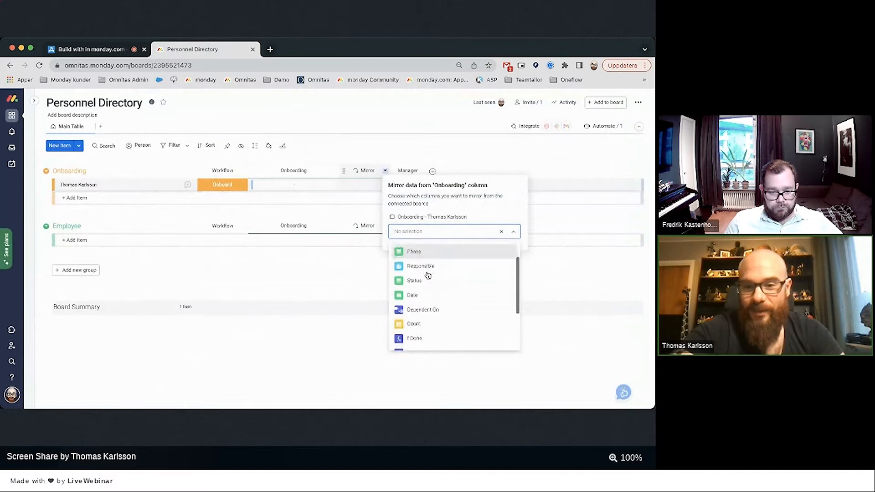
pyautogui.scroll(-2, 428, 275)
pyautogui.click(416, 287)
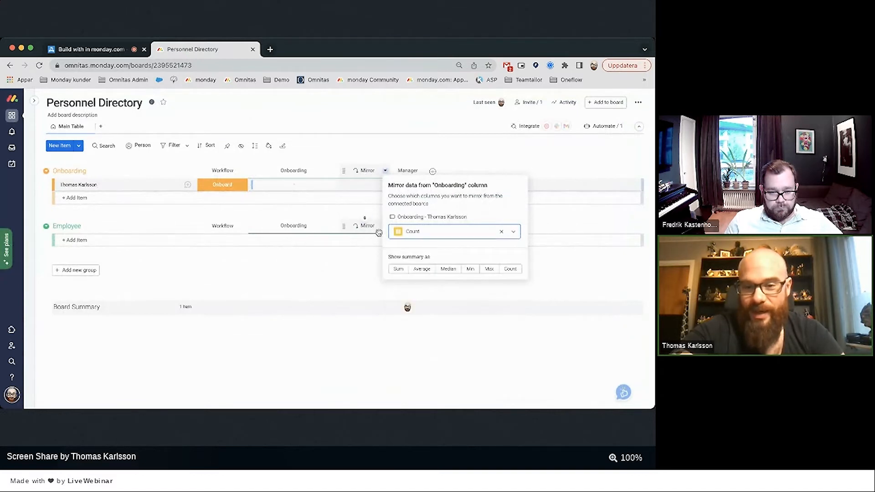
pyautogui.click(397, 270)
pyautogui.click(360, 156)
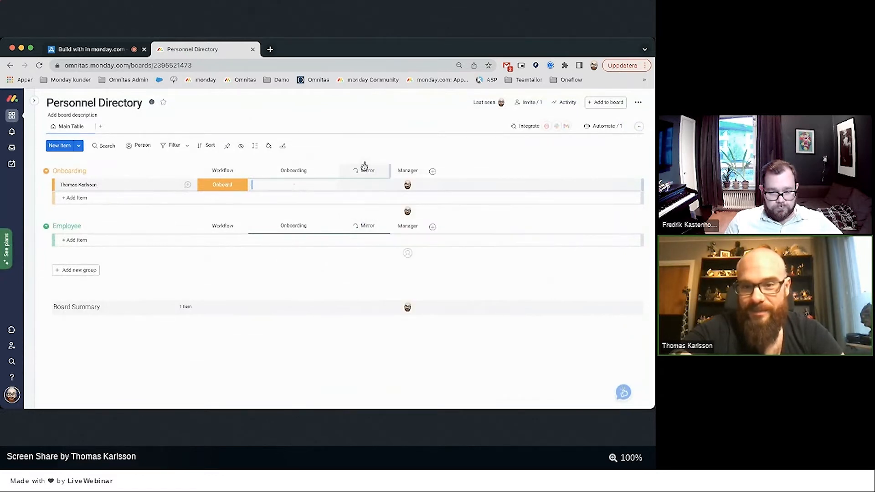
pyautogui.click(367, 173)
pyautogui.write('Count')
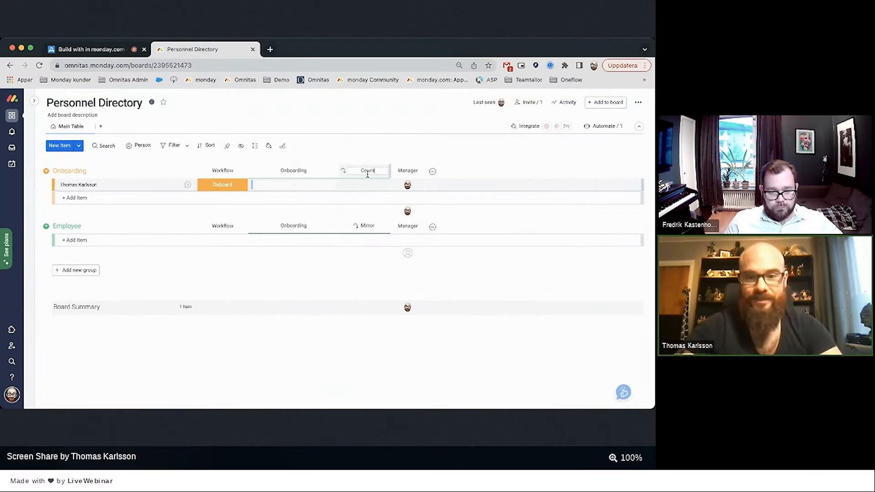
pyautogui.press('Return')
# Duplicate the Count column twice, keeping its values.
pyautogui.click(385, 171)
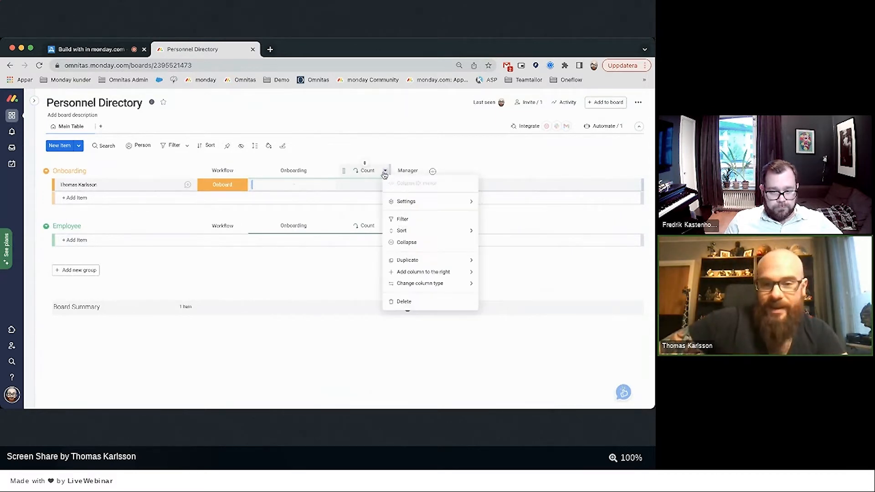
pyautogui.moveTo(406, 258)
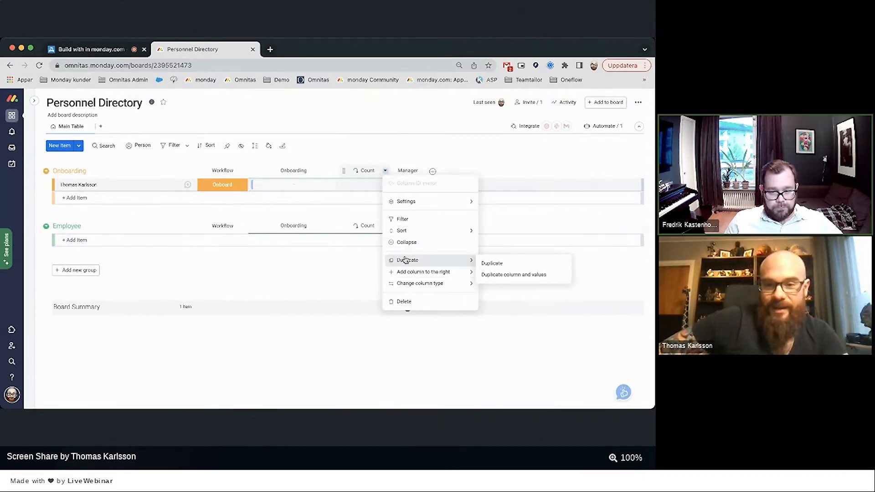
pyautogui.click(494, 276)
pyautogui.click(437, 171)
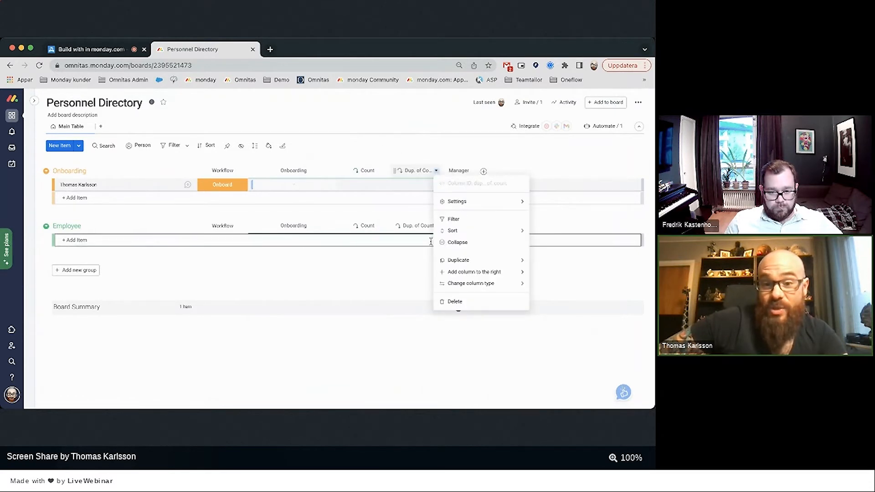
pyautogui.moveTo(452, 258)
pyautogui.click(587, 264)
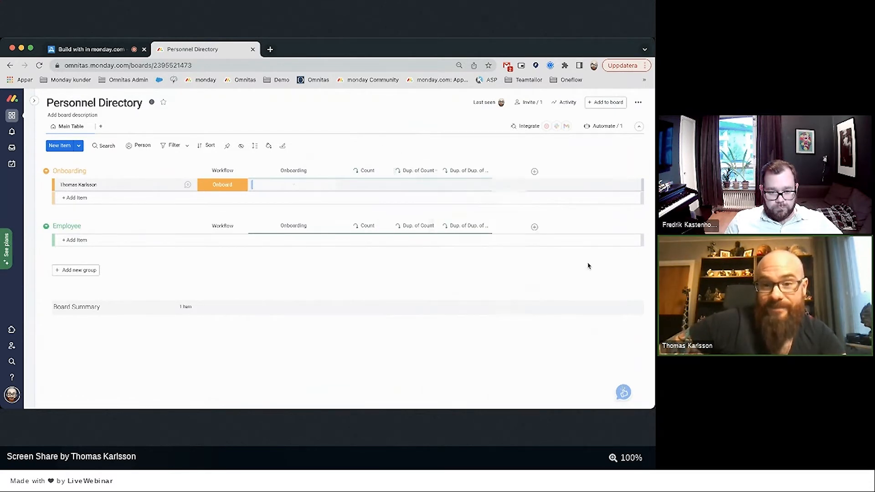
# Rename the two duplicate columns Done and Delay.
pyautogui.click(413, 171)
pyautogui.write('Done')
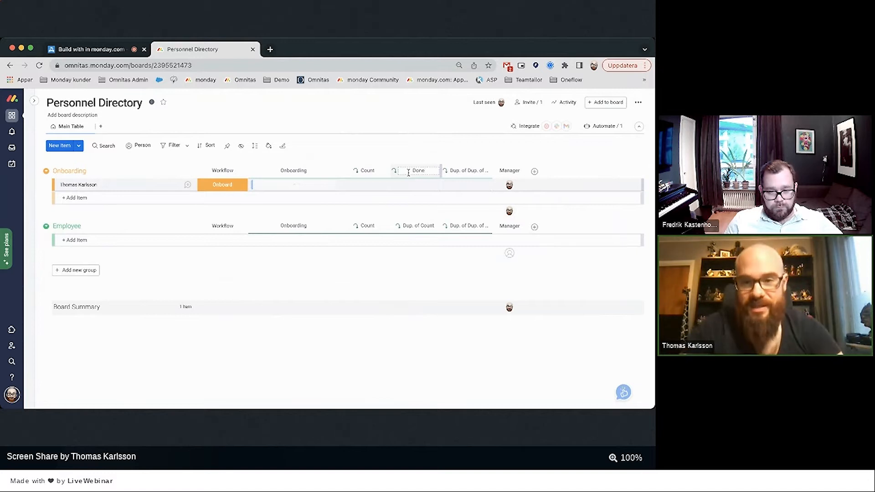
pyautogui.press('Return')
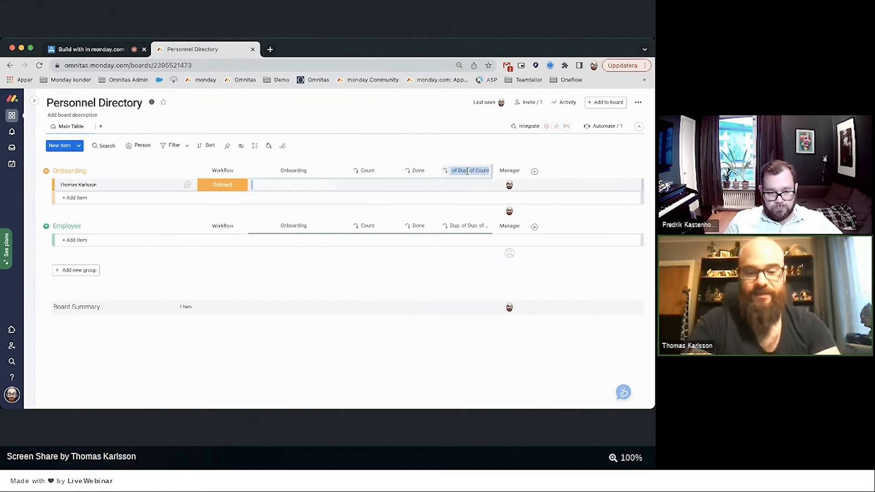
pyautogui.write('Delay')
pyautogui.press('Return')
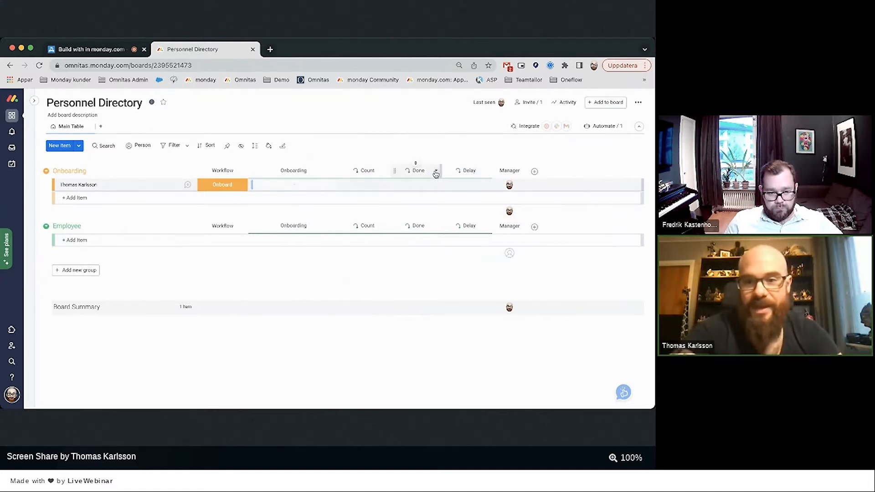
# Make the Done column mirror the onboarding board's f Done formula.
pyautogui.click(436, 171)
pyautogui.moveTo(445, 201)
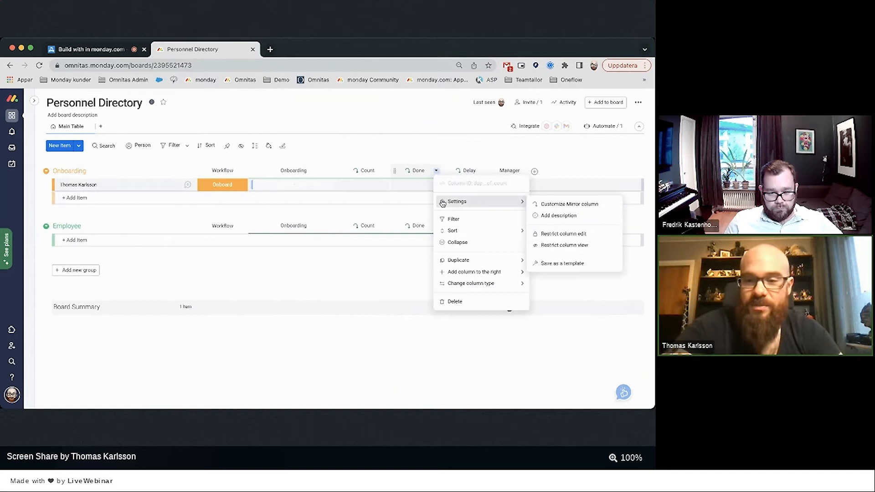
pyautogui.click(562, 209)
pyautogui.click(510, 232)
pyautogui.scroll(-3, 492, 285)
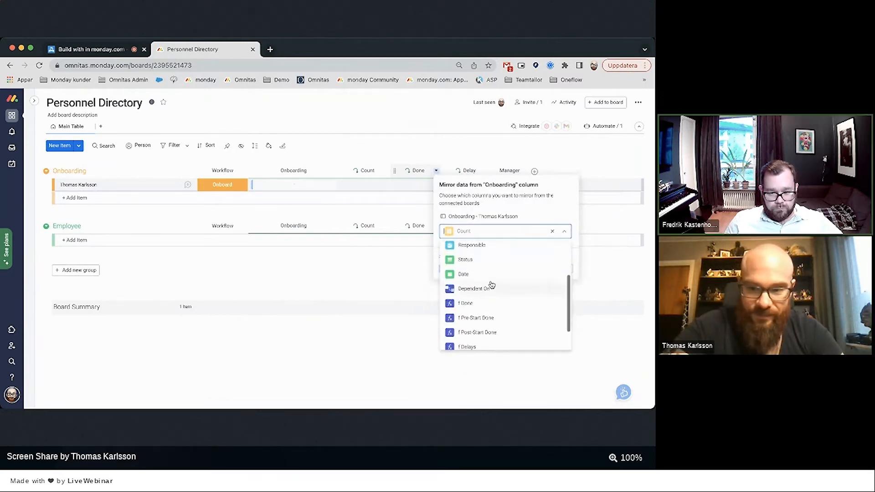
pyautogui.click(464, 277)
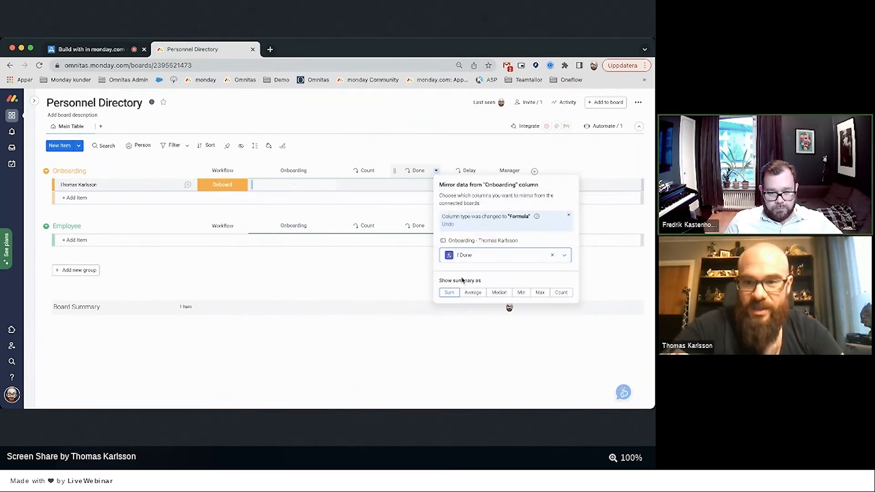
pyautogui.click(396, 341)
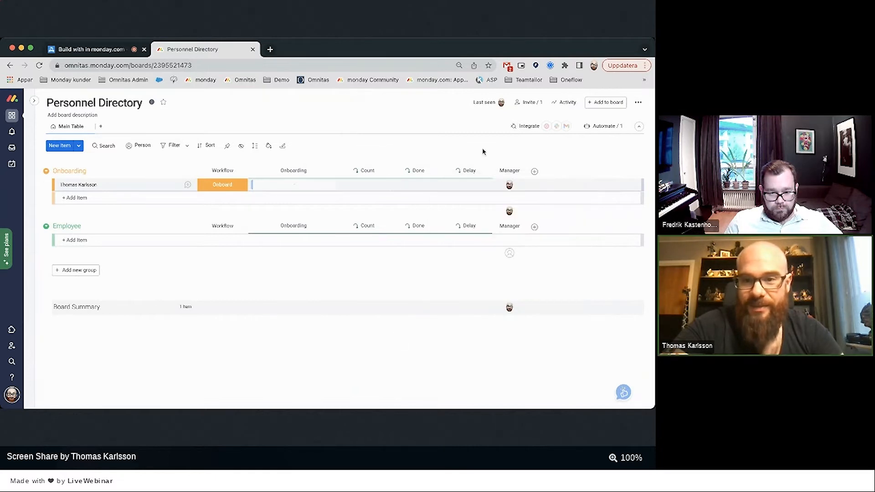
# Make the Delay column mirror the onboarding board's f Delays formula.
pyautogui.click(486, 172)
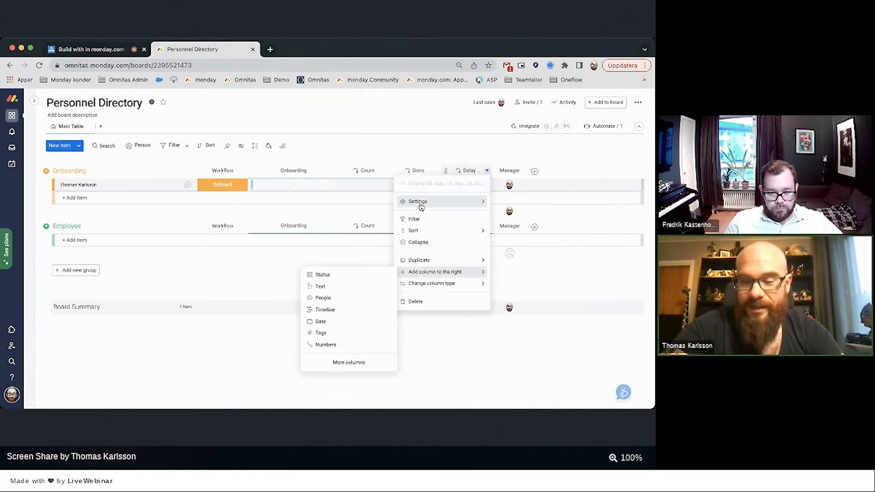
pyautogui.moveTo(416, 202)
pyautogui.click(372, 203)
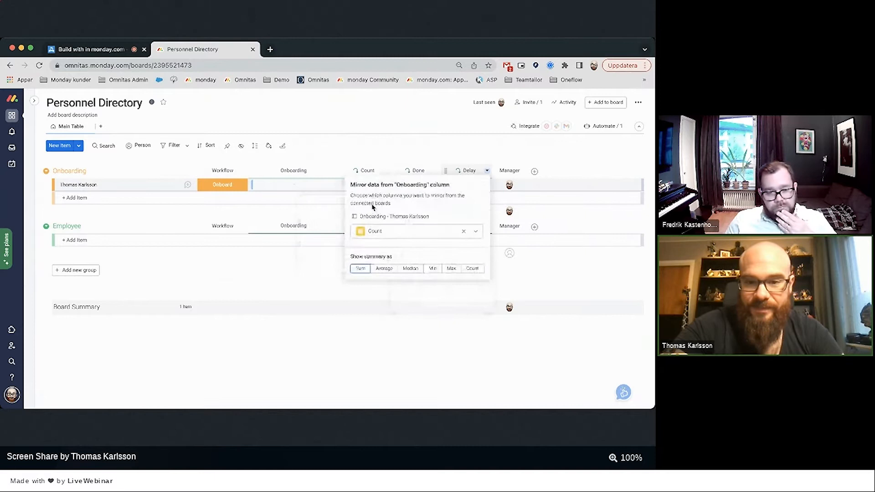
pyautogui.click(382, 233)
pyautogui.scroll(-5, 387, 248)
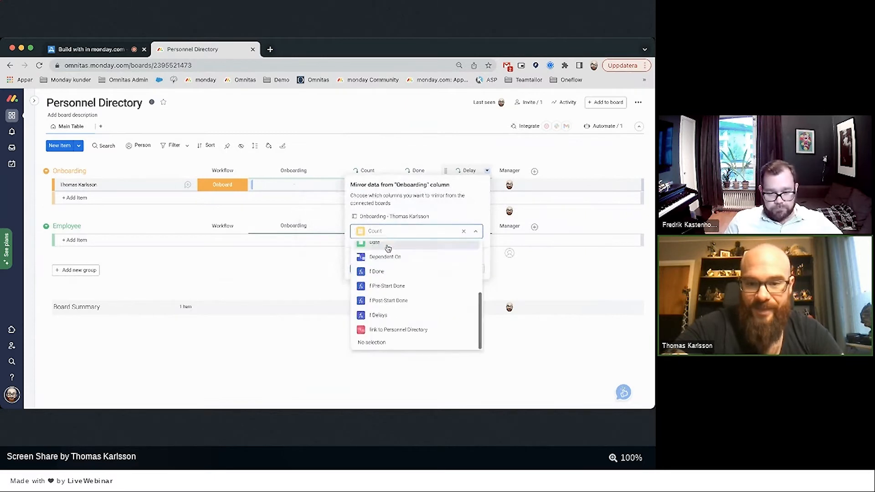
pyautogui.click(378, 315)
pyautogui.click(307, 348)
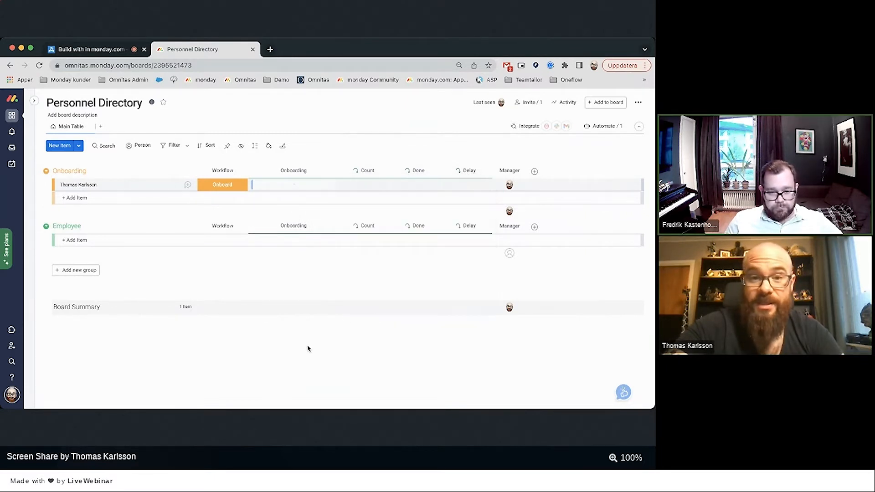
# Link Nametag, Create user in AD, Access card, Order Computer, Start date and Order cellphone to the person.
pyautogui.click(292, 186)
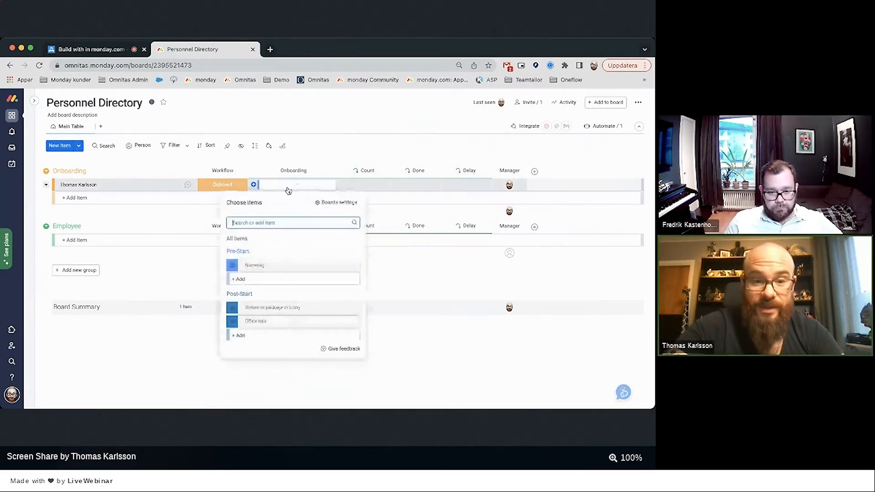
pyautogui.click(232, 266)
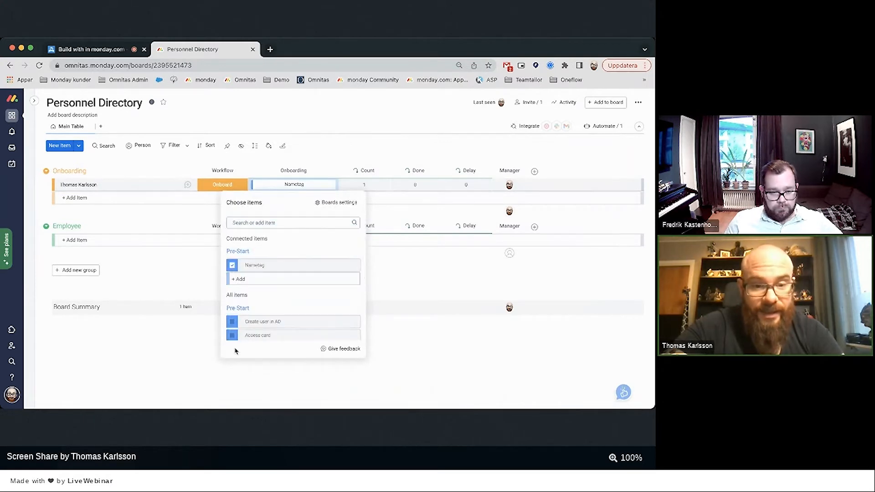
pyautogui.click(232, 322)
pyautogui.scroll(-2, 227, 273)
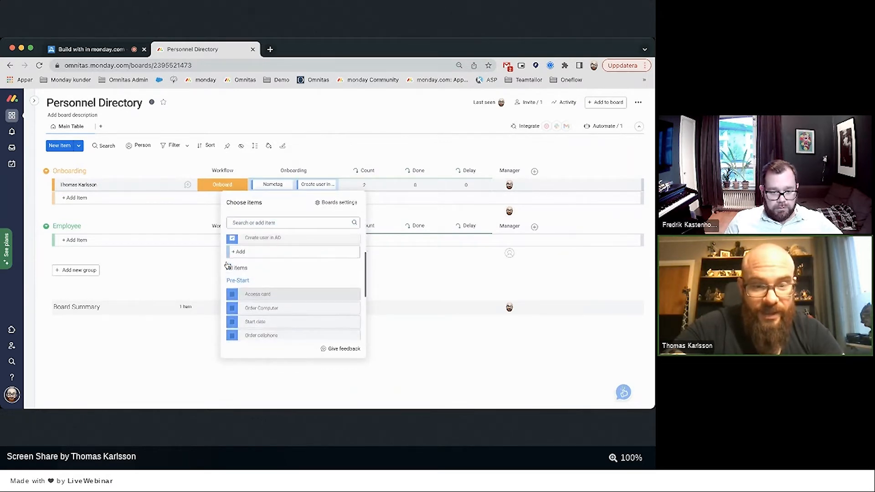
pyautogui.click(230, 290)
pyautogui.click(231, 305)
pyautogui.click(230, 320)
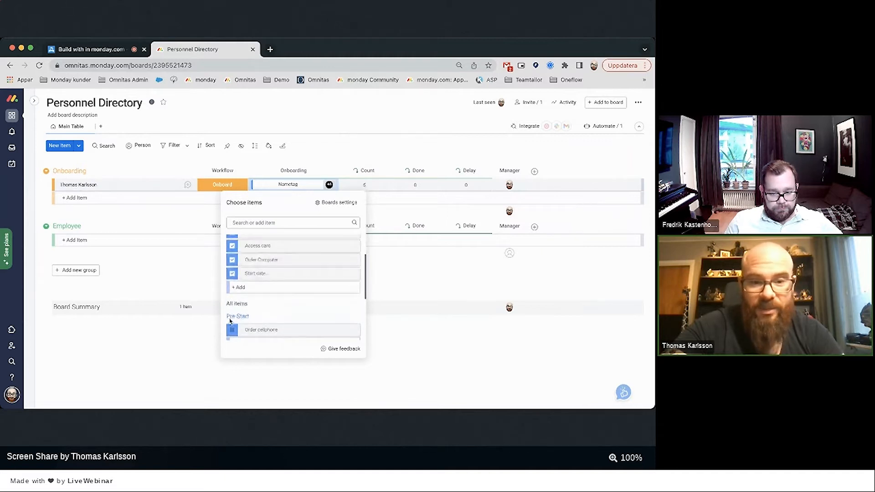
pyautogui.click(232, 329)
# Link Welcome package in lobby, Set up workspace and Job orientation, then open the person's onboarding board.
pyautogui.scroll(-2, 230, 280)
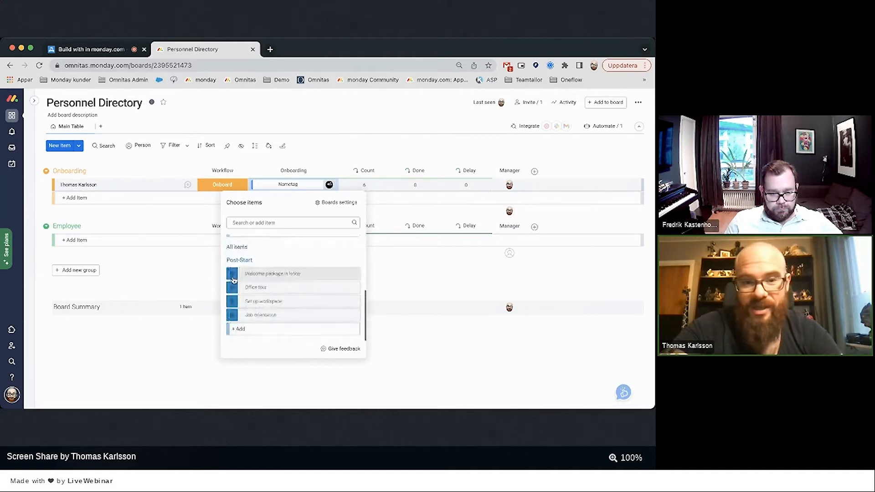
pyautogui.click(232, 280)
pyautogui.click(232, 301)
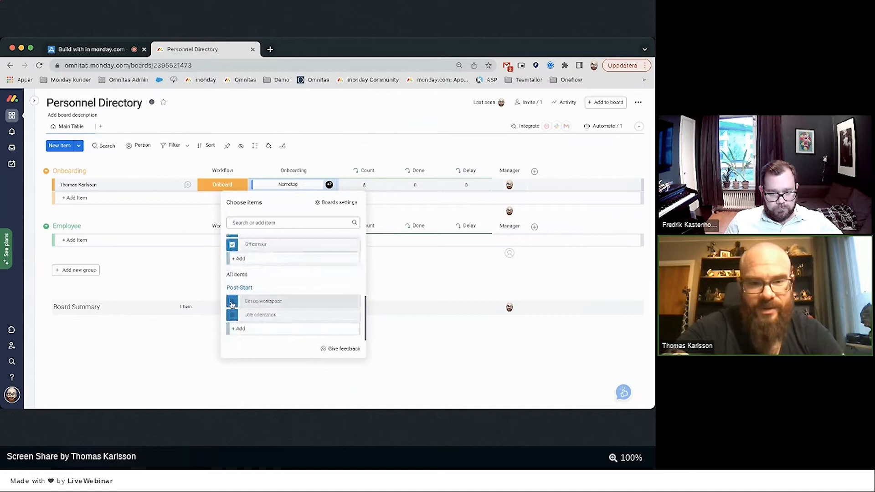
pyautogui.click(232, 315)
pyautogui.click(159, 268)
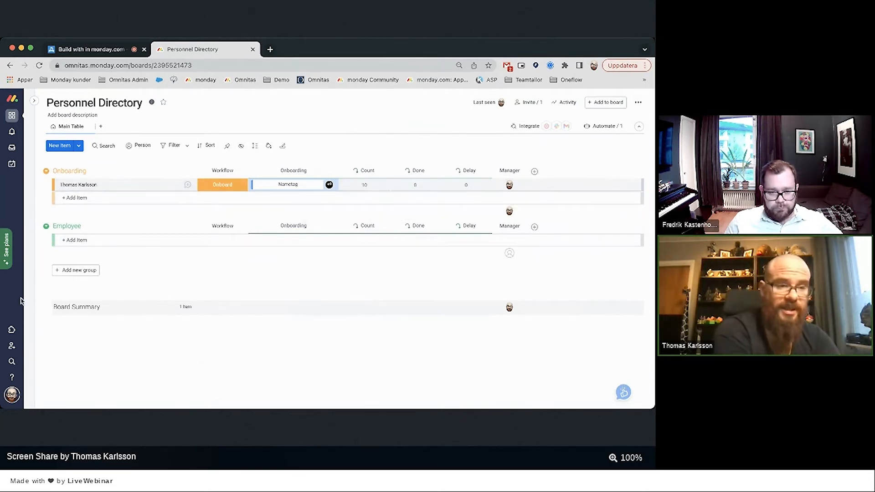
pyautogui.moveTo(33, 290)
pyautogui.click(65, 265)
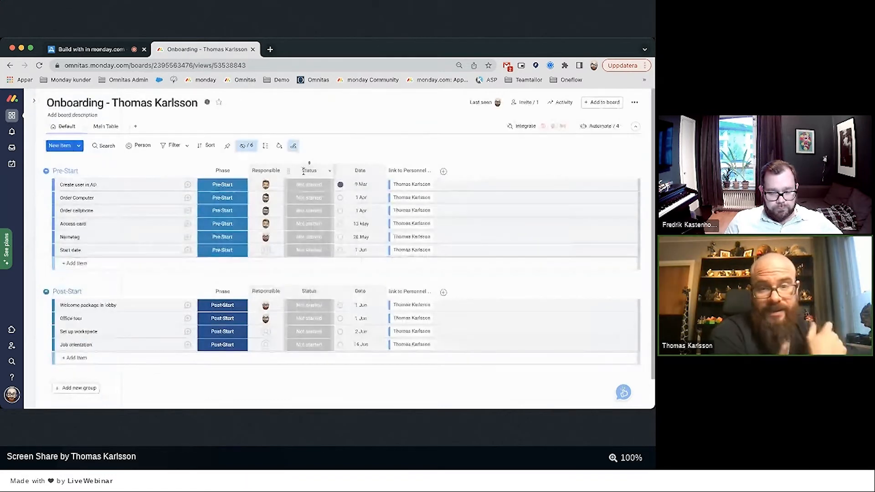
# Set Order Computer and Create user in AD to Done, and Order cellphone to Delayed.
pyautogui.click(304, 195)
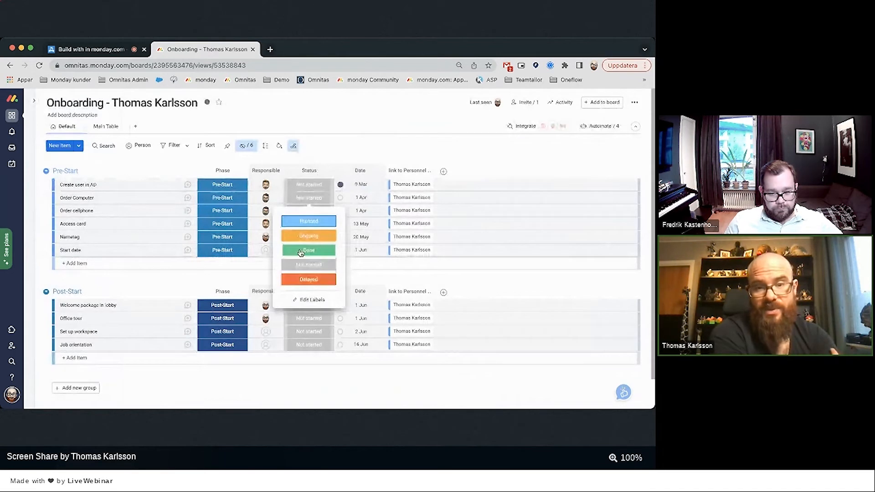
pyautogui.click(307, 185)
pyautogui.click(299, 236)
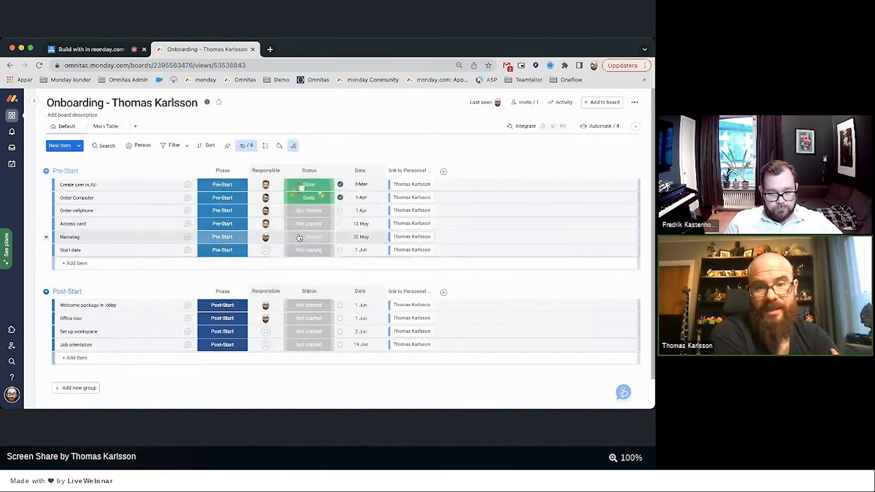
pyautogui.click(304, 212)
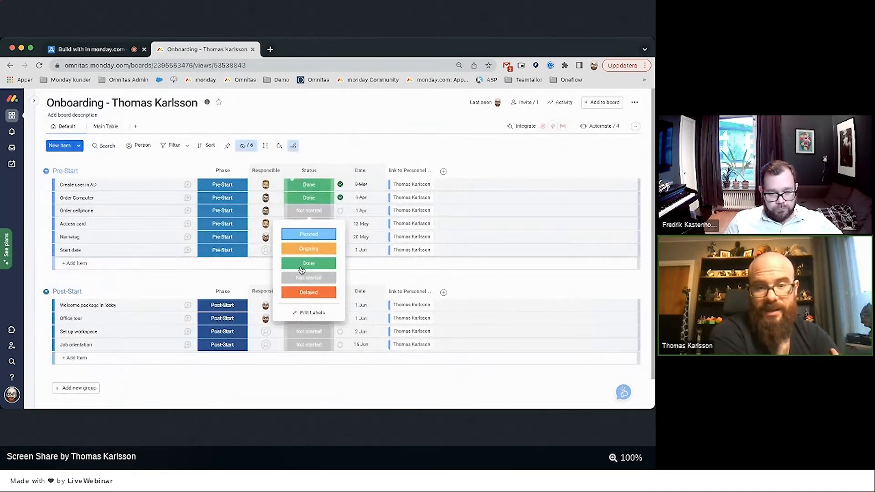
pyautogui.click(300, 295)
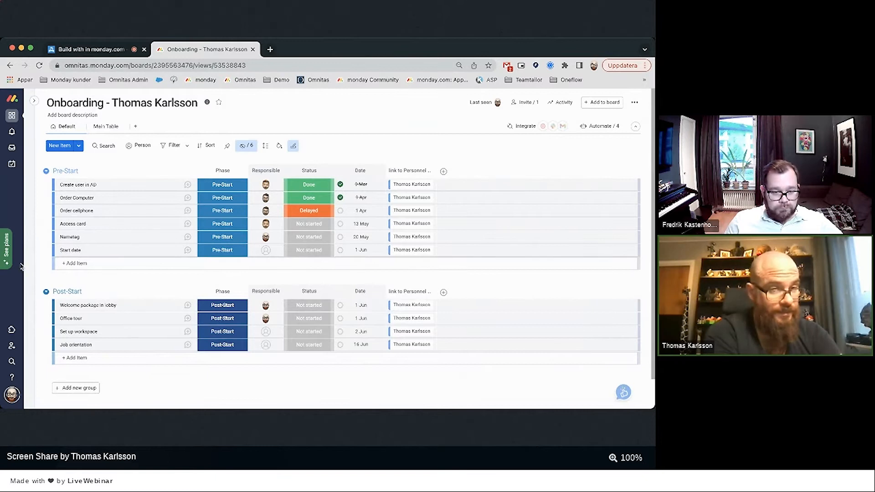
pyautogui.moveTo(32, 292)
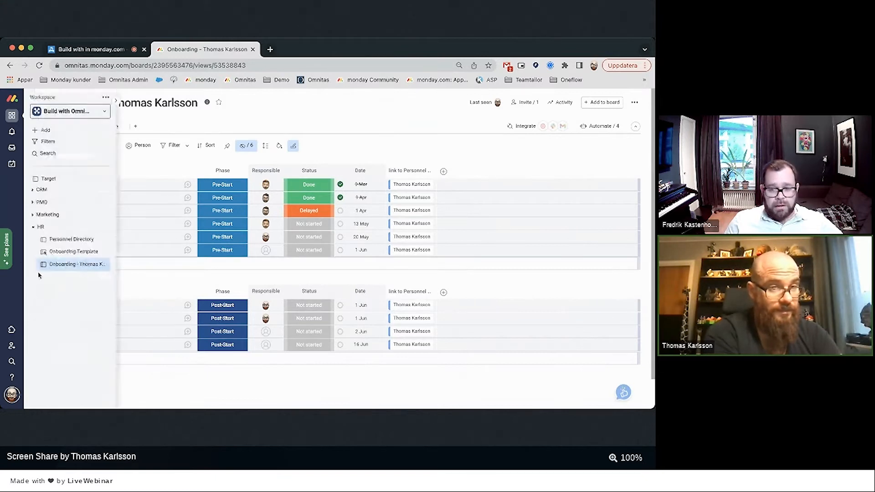
# On Personnel Directory, add a Formula column computing ({Done}/{Count})*100, giving 20 for the new hire.
pyautogui.click(60, 242)
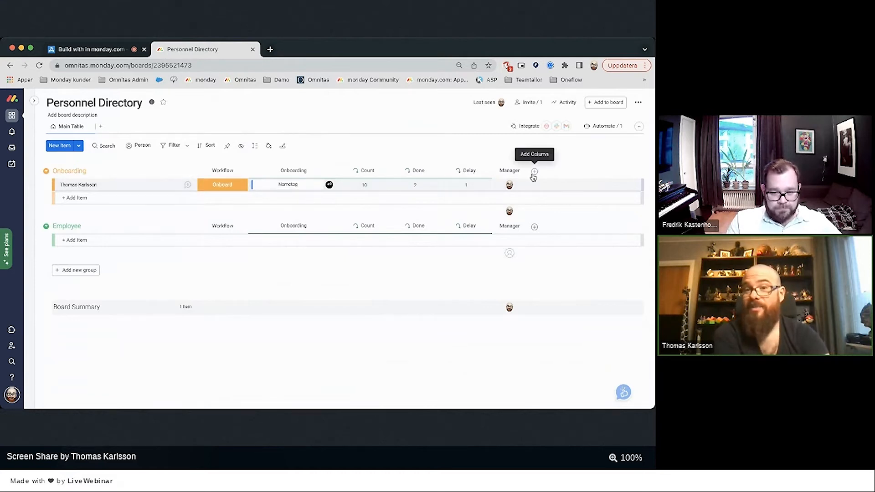
pyautogui.click(534, 173)
pyautogui.click(497, 266)
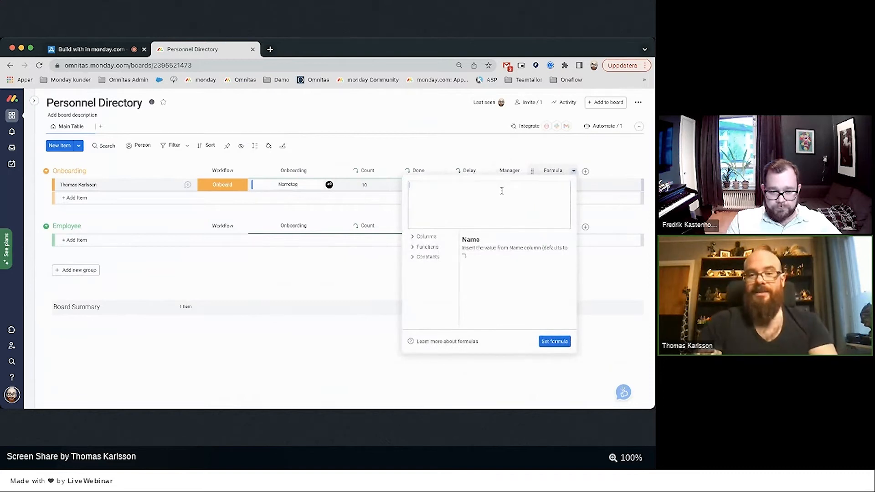
pyautogui.click(426, 237)
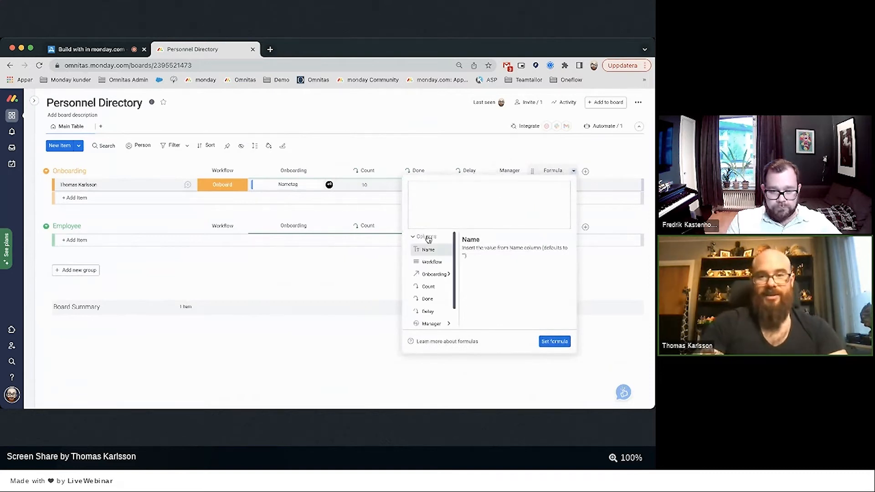
pyautogui.click(426, 300)
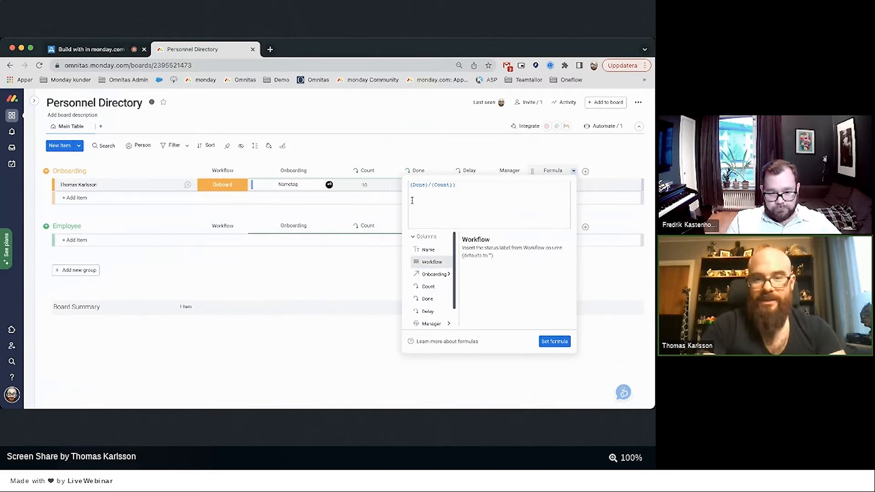
pyautogui.click(410, 185)
pyautogui.write('(')
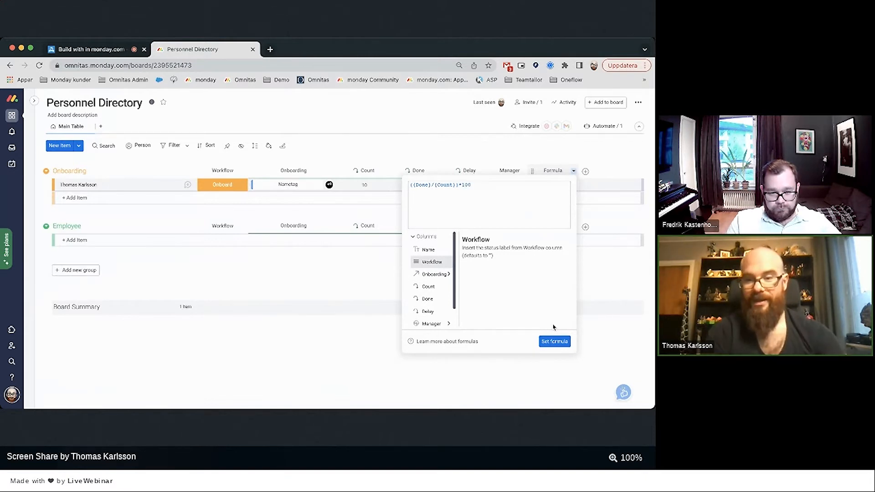
pyautogui.click(554, 341)
pyautogui.click(552, 211)
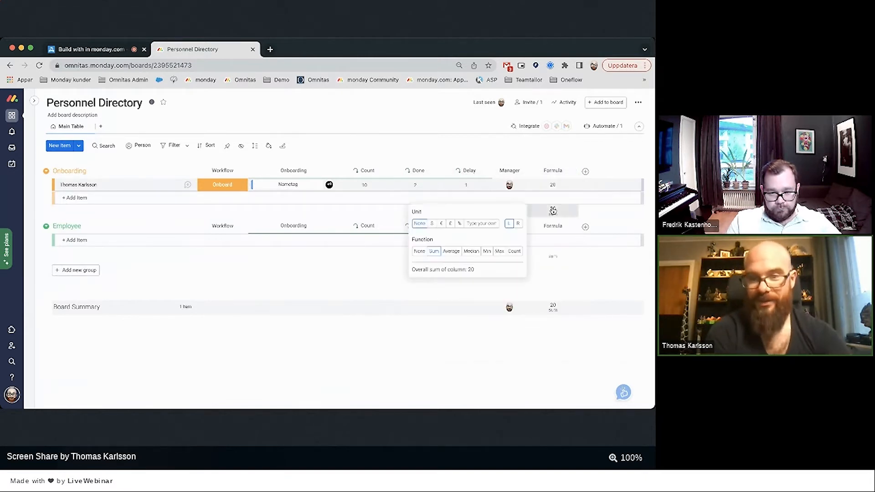
# Give the formula result a % unit and title the column Complete.
pyautogui.click(459, 224)
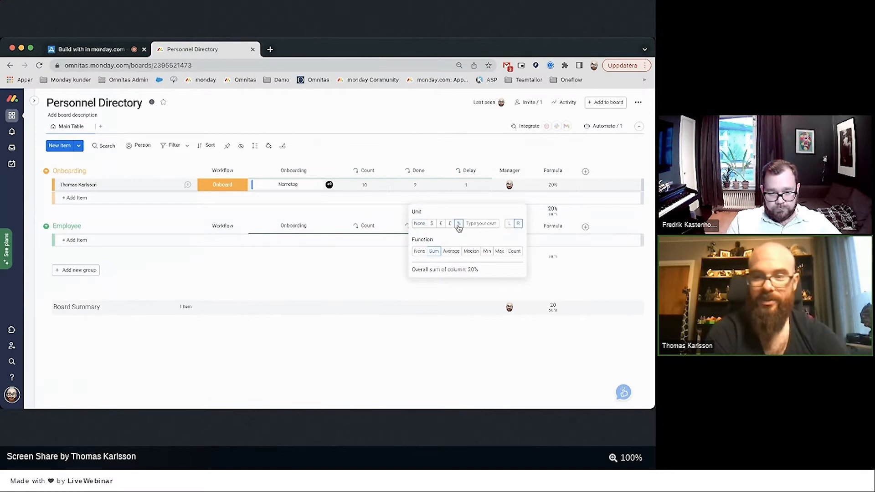
pyautogui.click(458, 383)
pyautogui.click(550, 171)
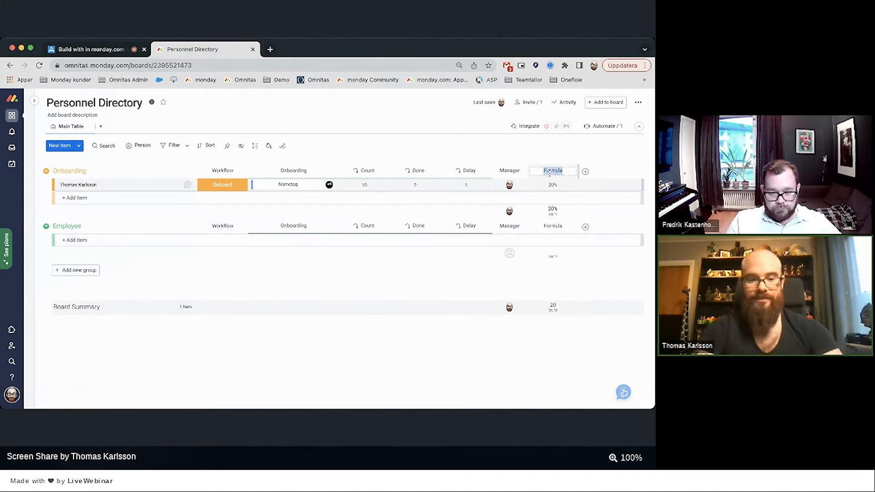
pyautogui.write('Complete')
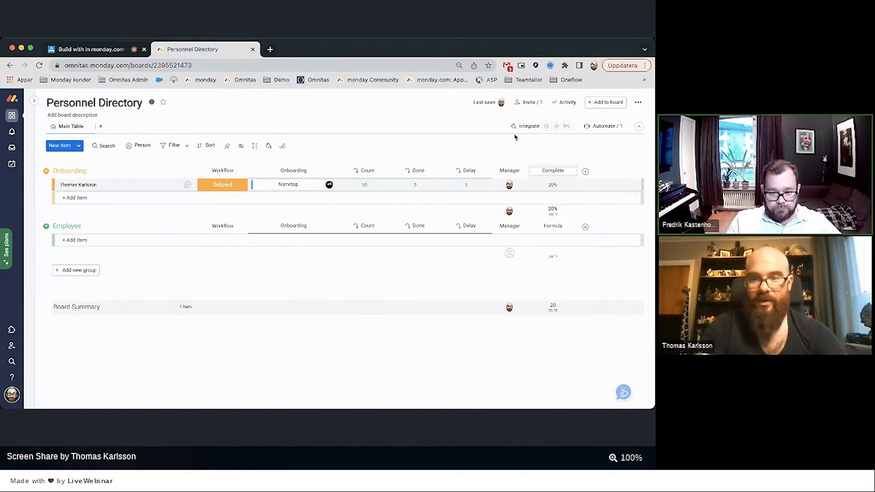
pyautogui.press('Return')
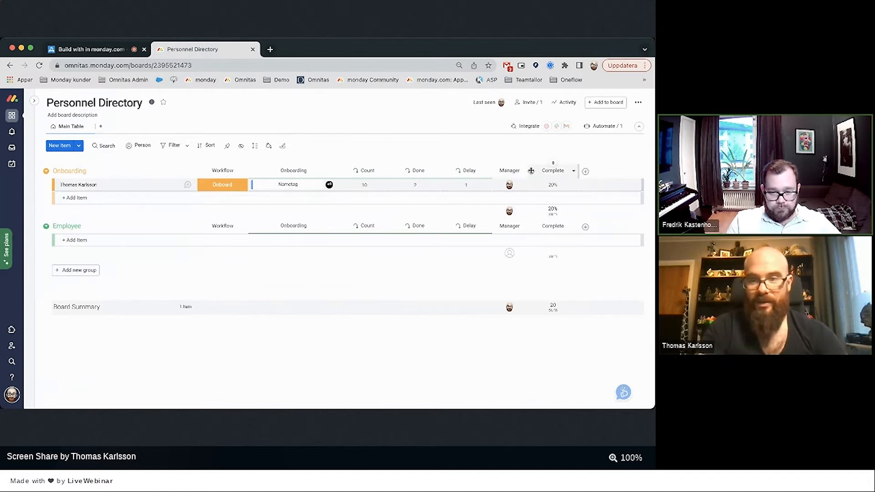
# Move the column after Onboarding, rename it Onboarding Progress, and widen it.
pyautogui.moveTo(532, 170); pyautogui.dragTo(354, 174)
pyautogui.click(354, 173)
pyautogui.write('Onboardi')
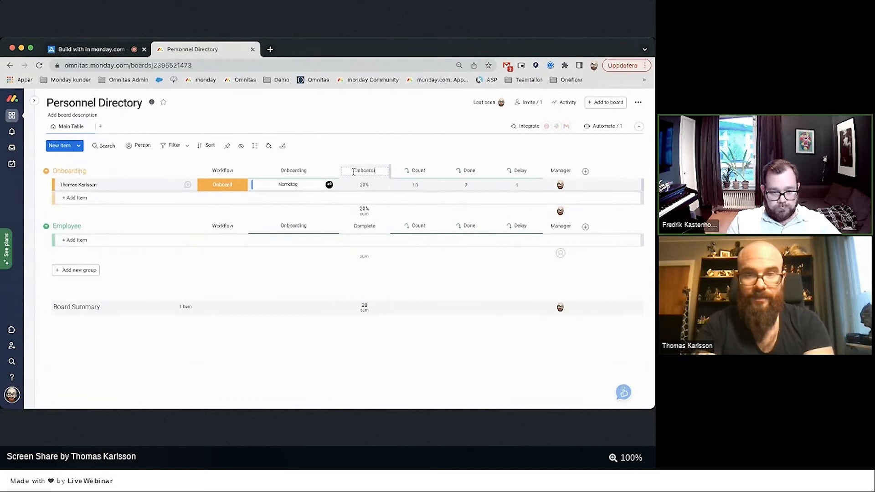
pyautogui.write('ng')
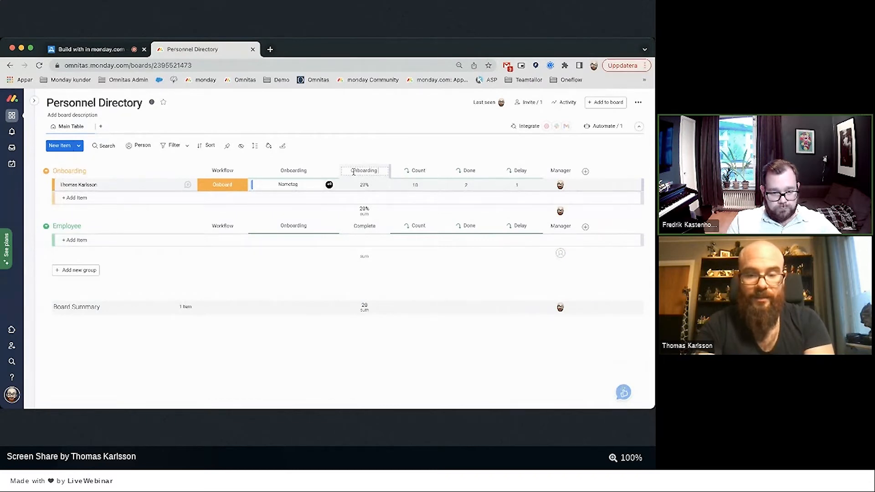
pyautogui.write(' Progress')
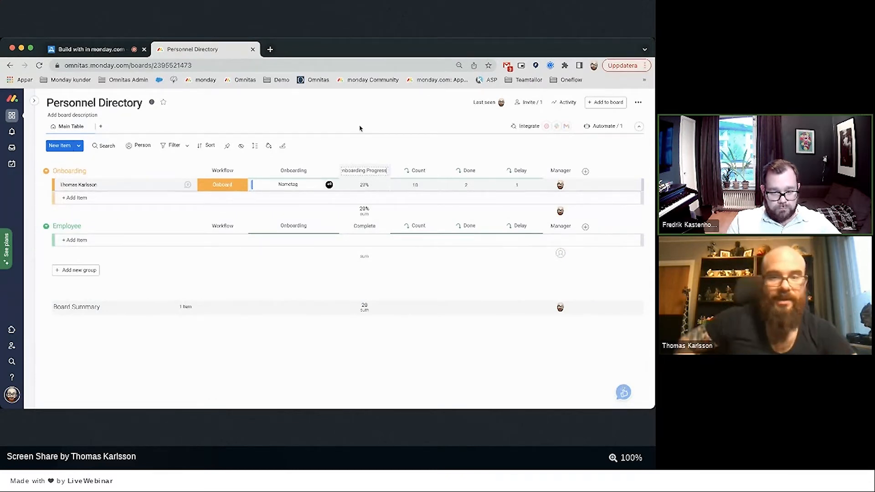
pyautogui.press('Return')
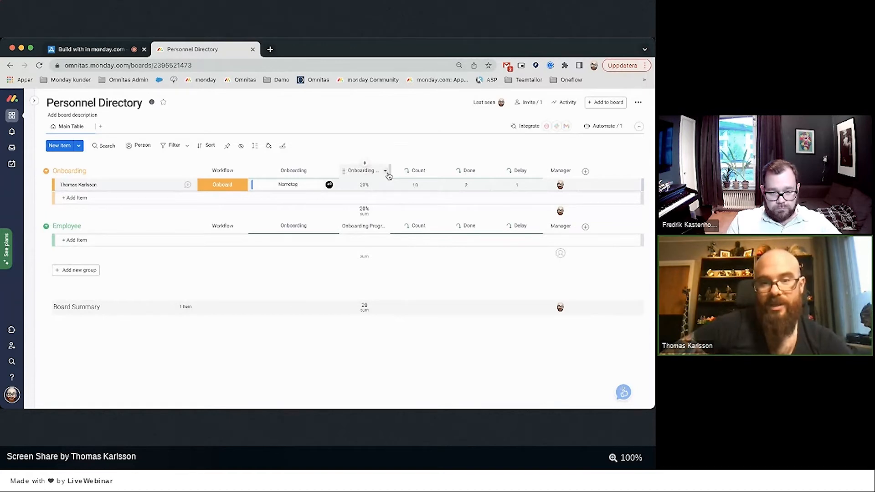
pyautogui.moveTo(390, 173); pyautogui.dragTo(403, 174)
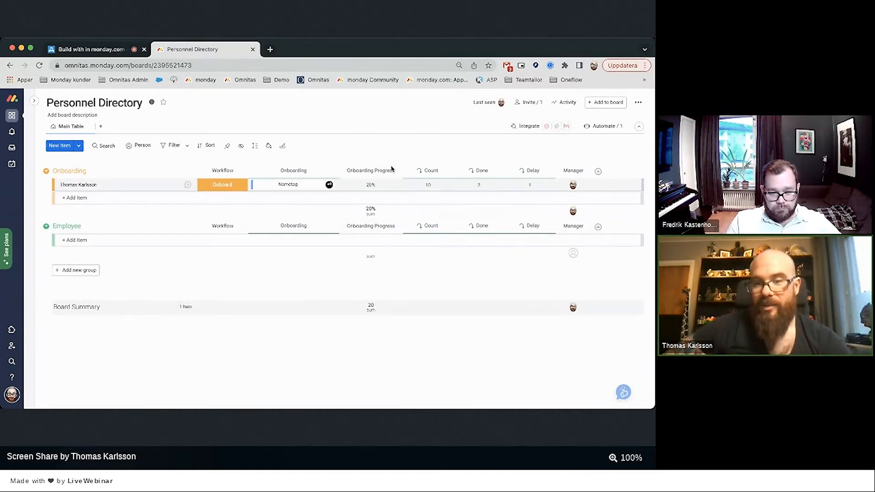
# Add another Formula column and begin its formula with the Delay column.
pyautogui.click(598, 172)
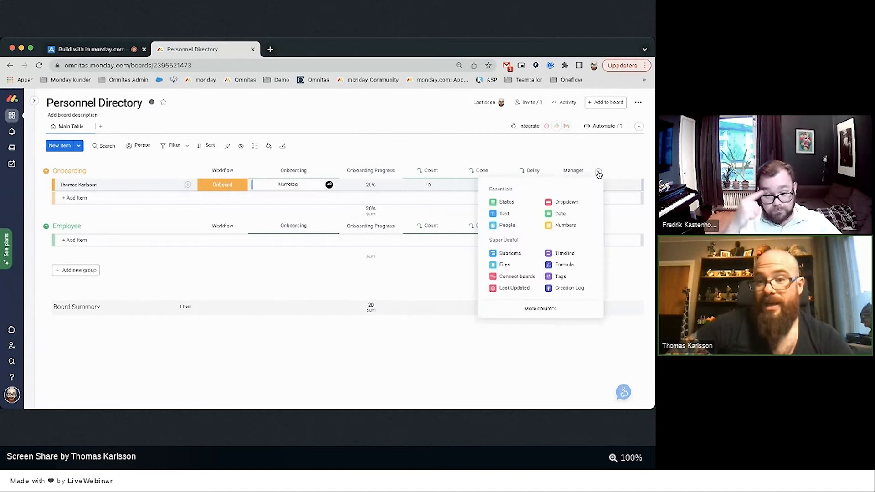
pyautogui.click(565, 265)
pyautogui.click(593, 185)
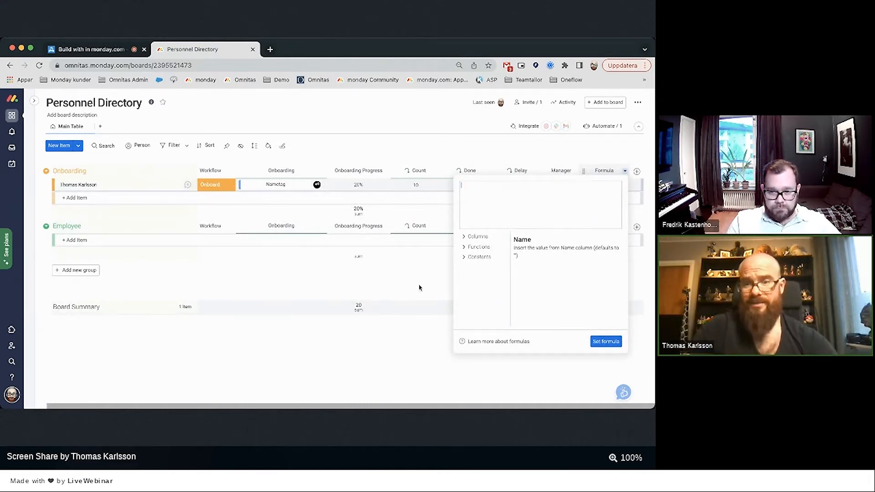
pyautogui.click(477, 237)
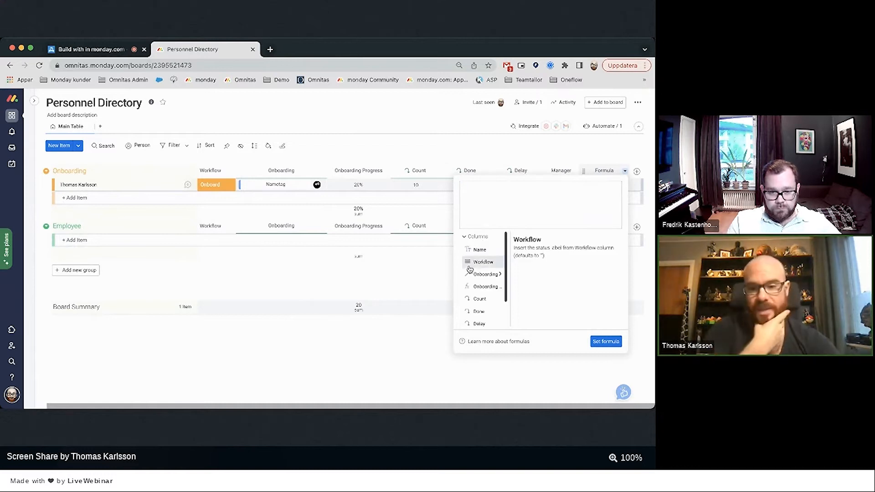
pyautogui.scroll(-2, 470, 272)
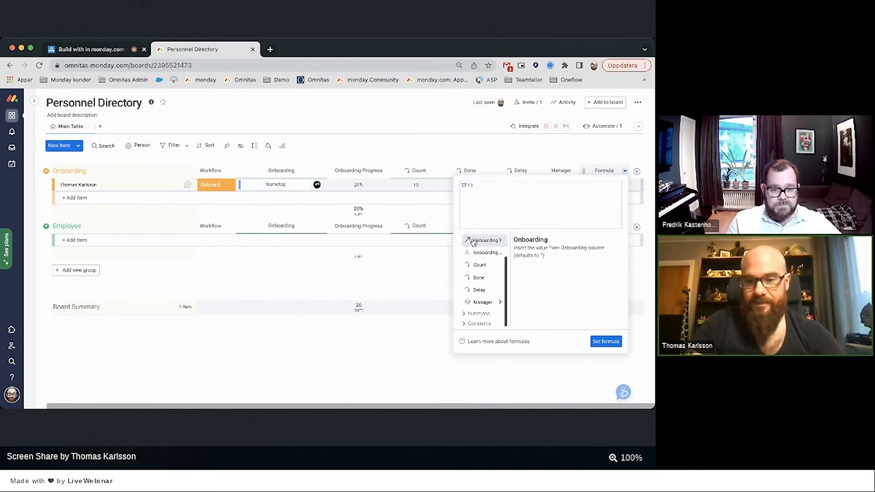
pyautogui.click(474, 291)
# Finish IF({Delay}=1,'YELLOW',IF({Delay}>1,'RED','GREEN')), apply it, and start typing a new person's name.
pyautogui.write('-')
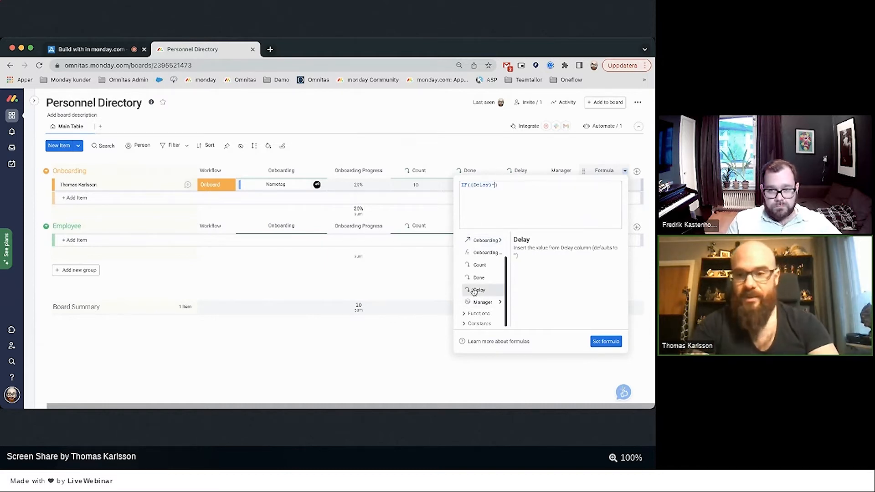
pyautogui.write('1,"Ye')
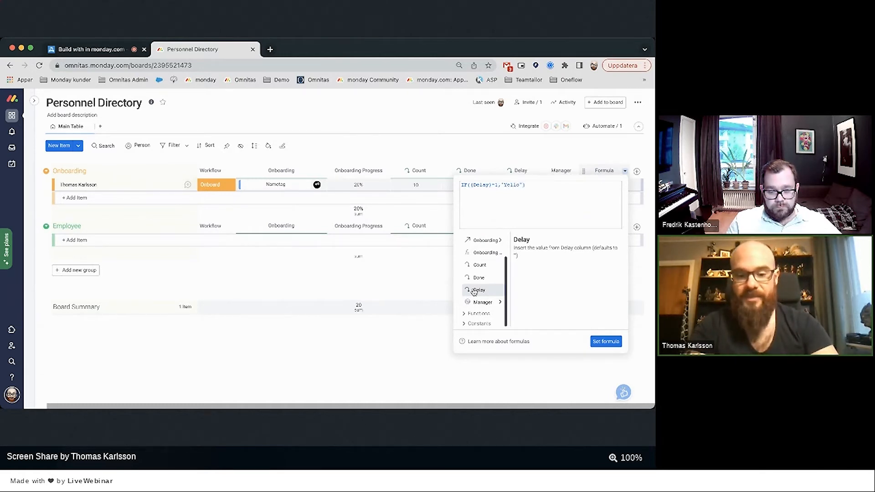
pyautogui.press('BackSpace')
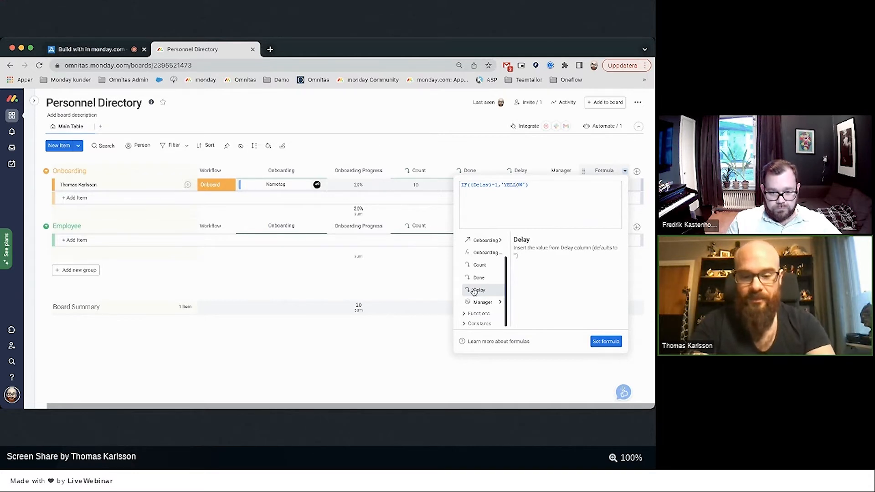
pyautogui.write("ELLOW',IF(")
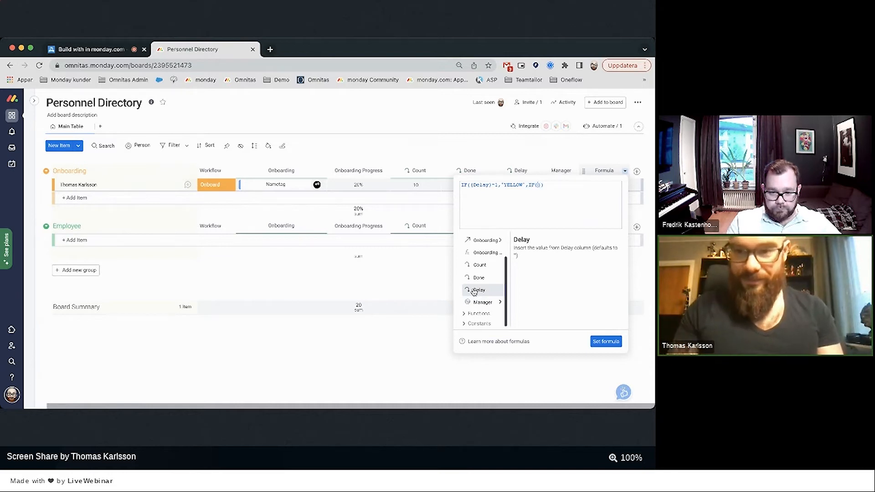
pyautogui.click(476, 302)
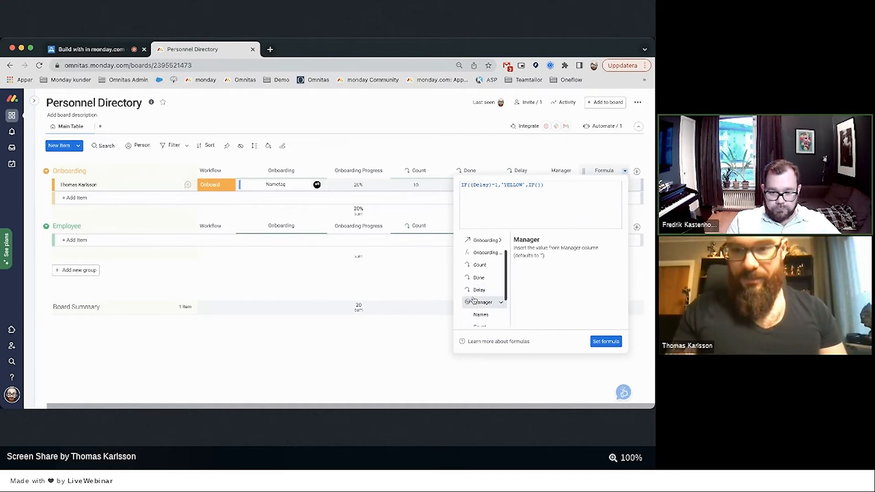
pyautogui.click(478, 291)
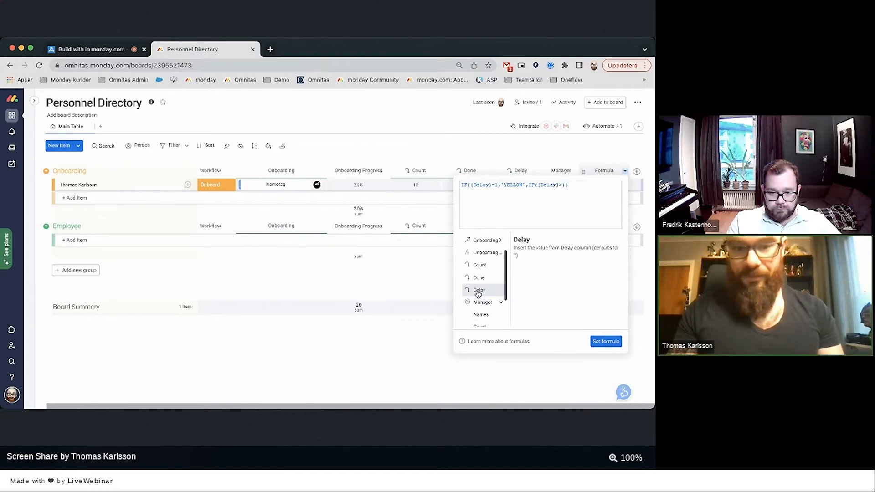
pyautogui.write('>1')
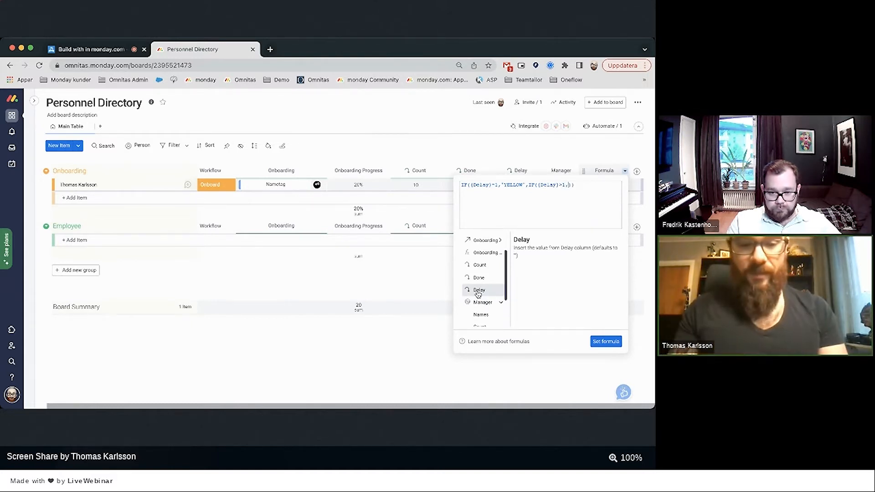
pyautogui.write(',"GREEN')
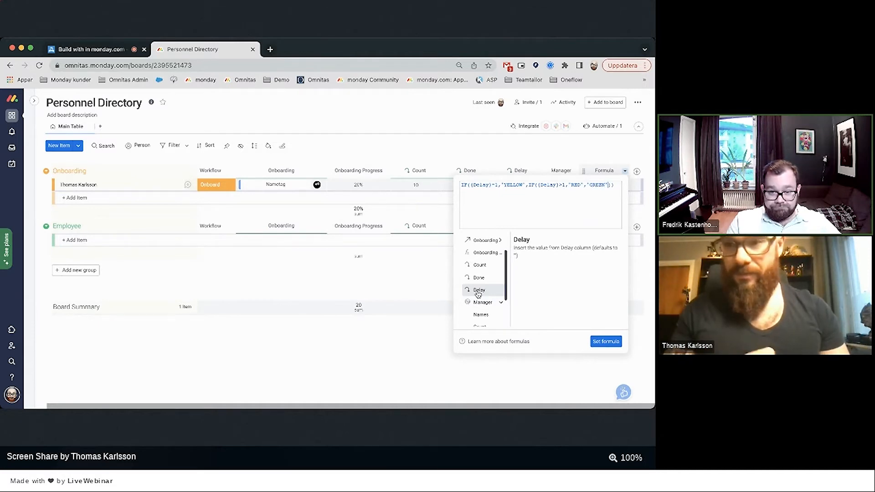
pyautogui.click(123, 198)
pyautogui.write('Fredri')
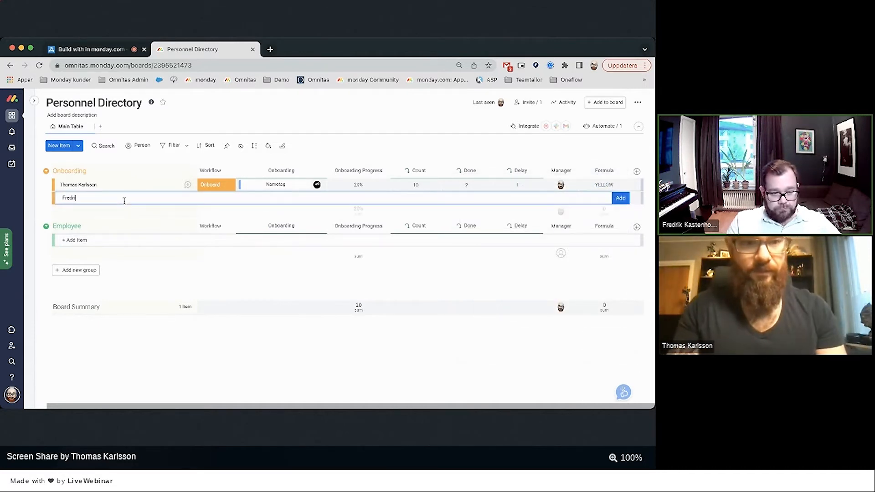
pyautogui.write('k')
# Add two new hires as items in Onboarding and set each one's Workflow to Onboard.
pyautogui.press('Return')
pyautogui.write('Gusta')
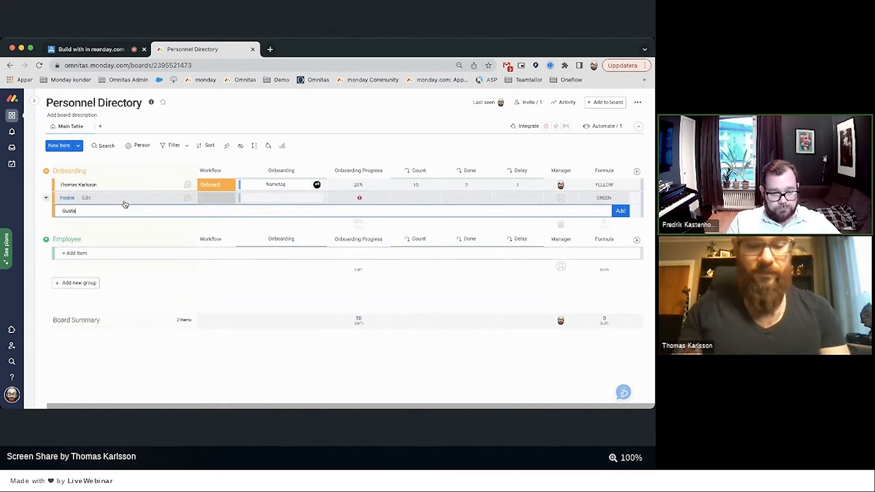
pyautogui.write('f')
pyautogui.press('Return')
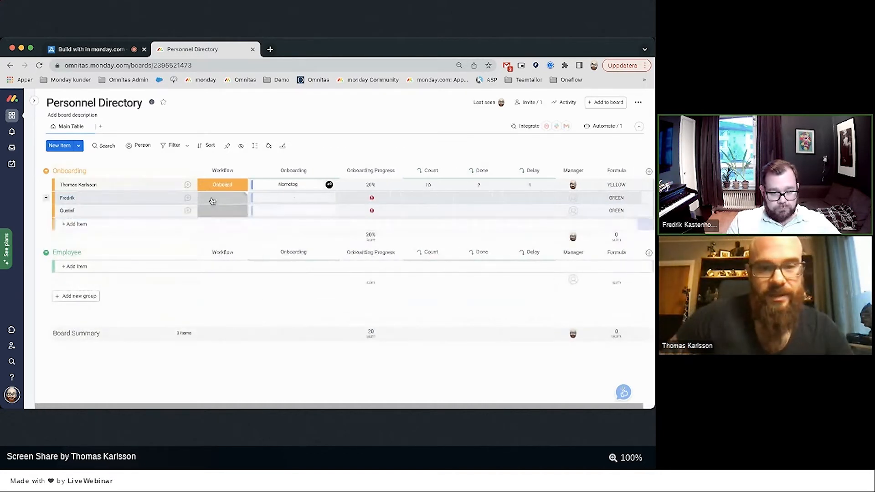
pyautogui.click(212, 199)
pyautogui.click(222, 221)
pyautogui.click(212, 214)
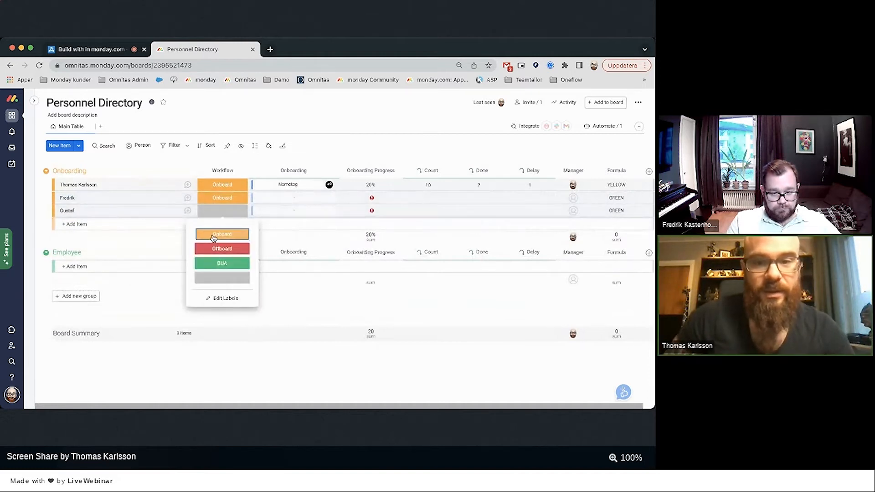
pyautogui.click(212, 235)
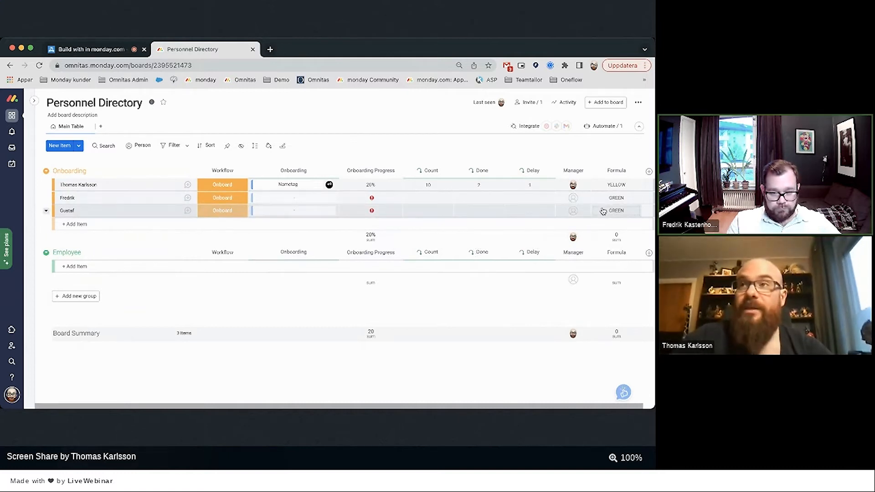
pyautogui.moveTo(28, 301)
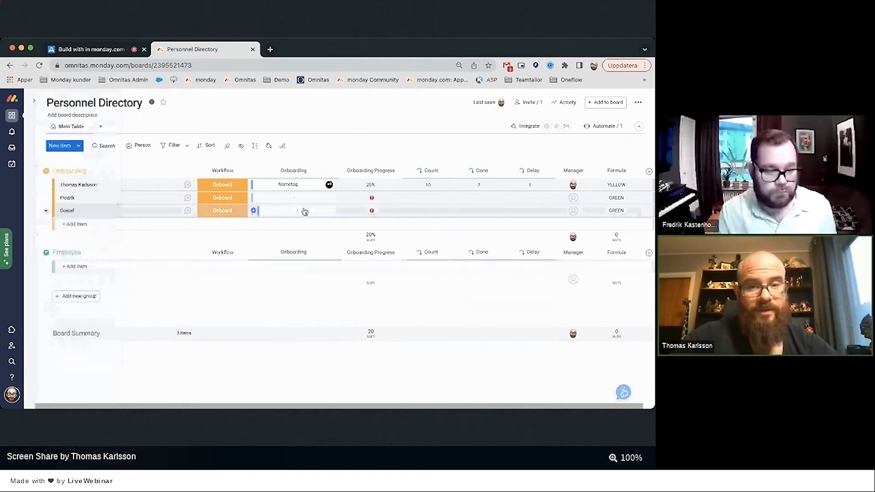
# Connect the first new hire's onboarding board to the Onboarding column.
pyautogui.click(288, 197)
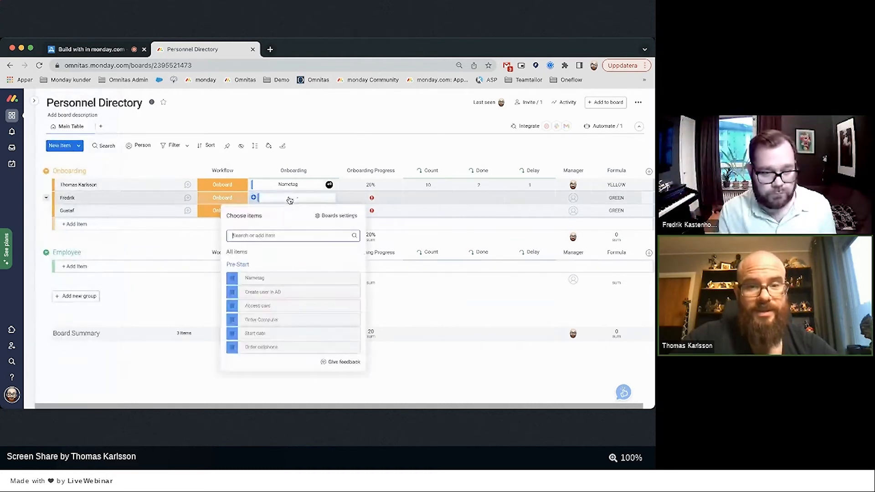
pyautogui.click(334, 171)
pyautogui.moveTo(414, 202)
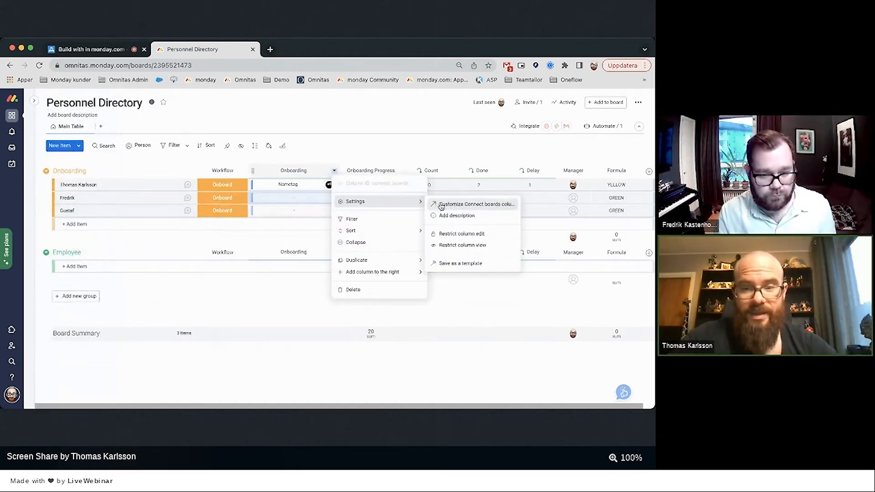
pyautogui.click(444, 204)
pyautogui.click(459, 277)
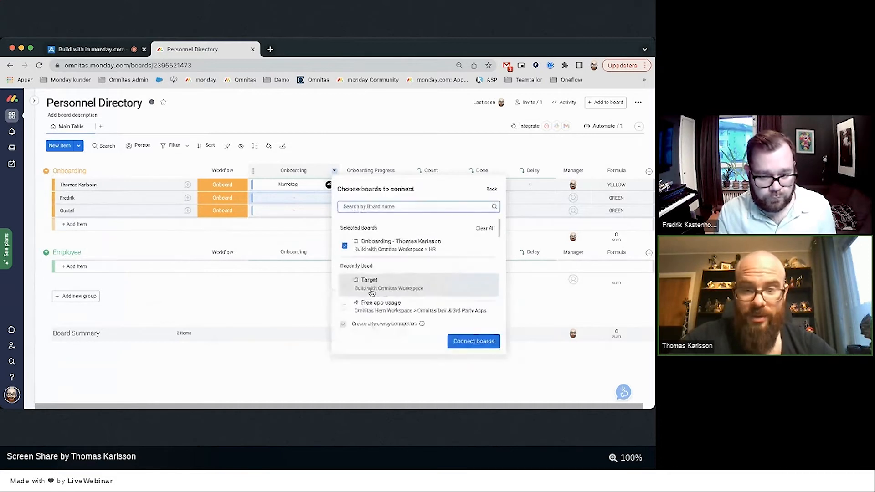
pyautogui.write('Fred')
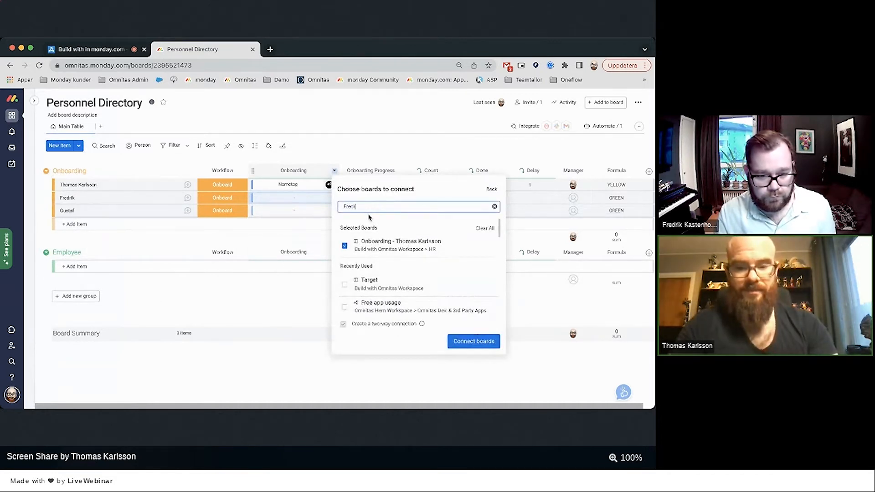
pyautogui.write('rik')
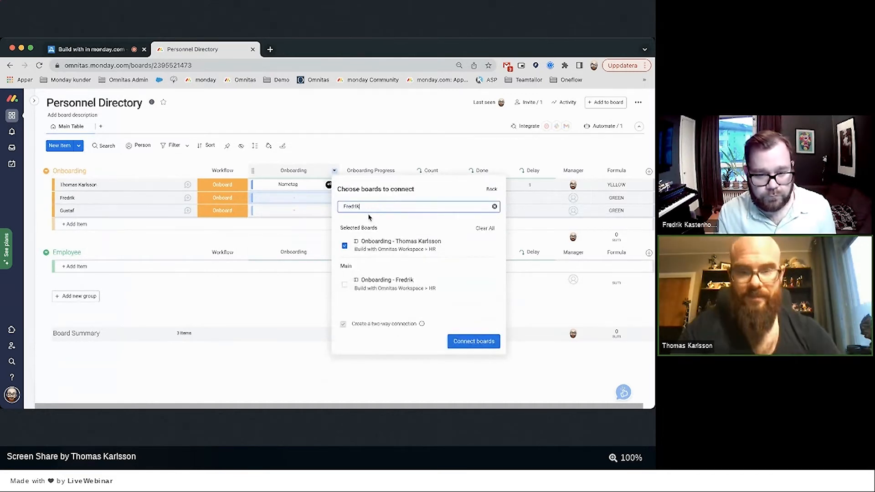
pyautogui.click(345, 286)
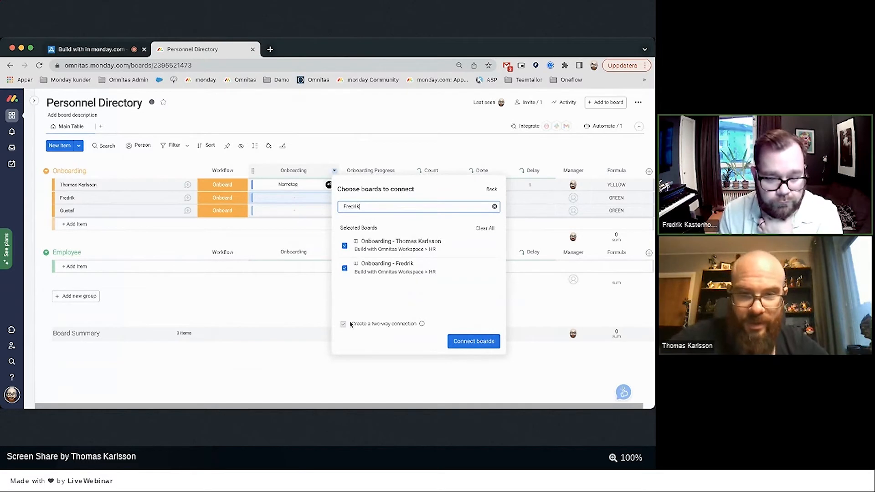
pyautogui.click(473, 342)
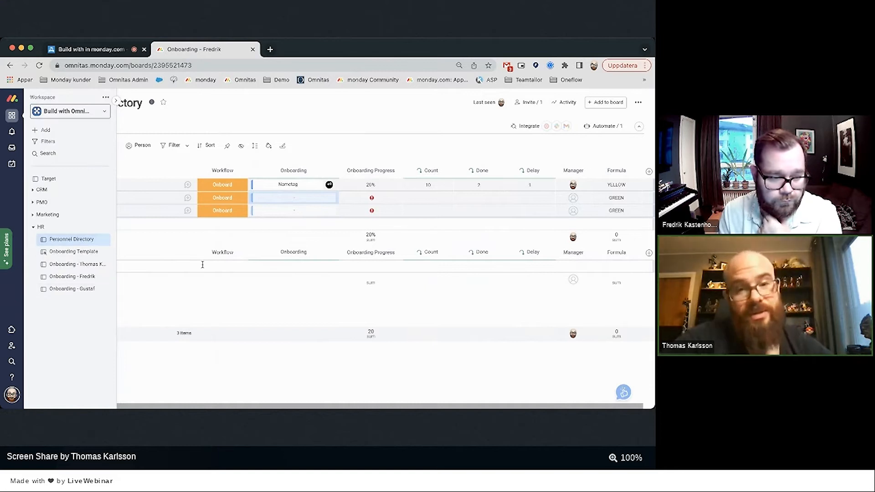
# Connect the second new hire's onboarding board as the third linked board.
pyautogui.click(335, 170)
pyautogui.moveTo(365, 202)
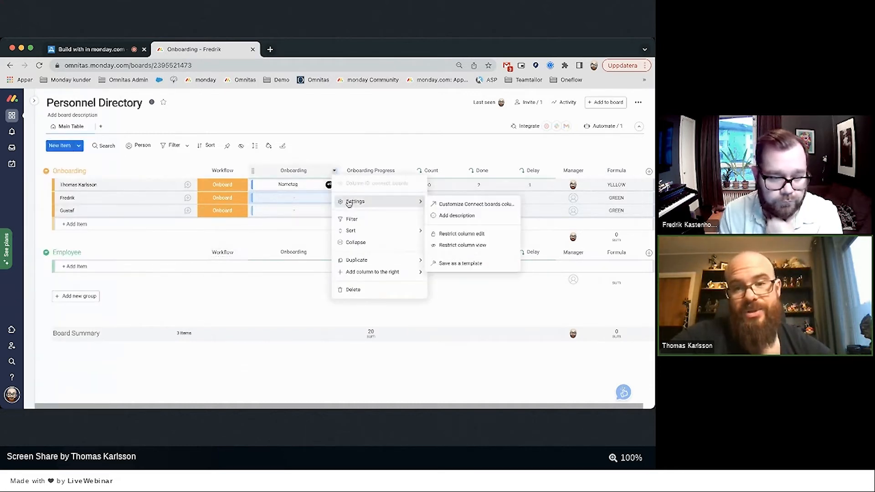
pyautogui.click(471, 206)
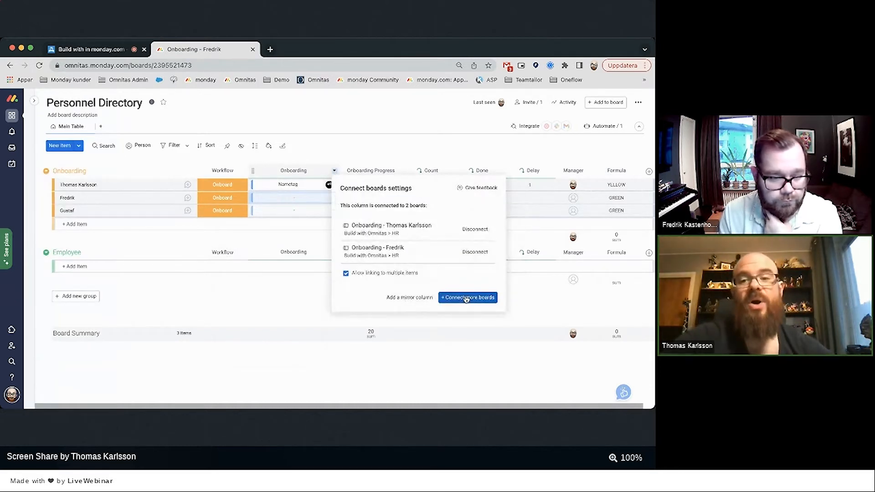
pyautogui.click(466, 299)
pyautogui.write('Gustaf')
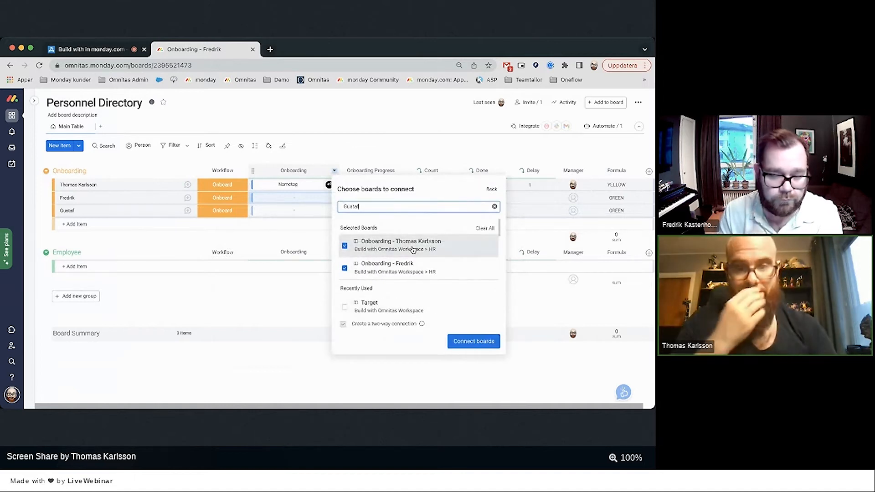
pyautogui.scroll(-1, 359, 281)
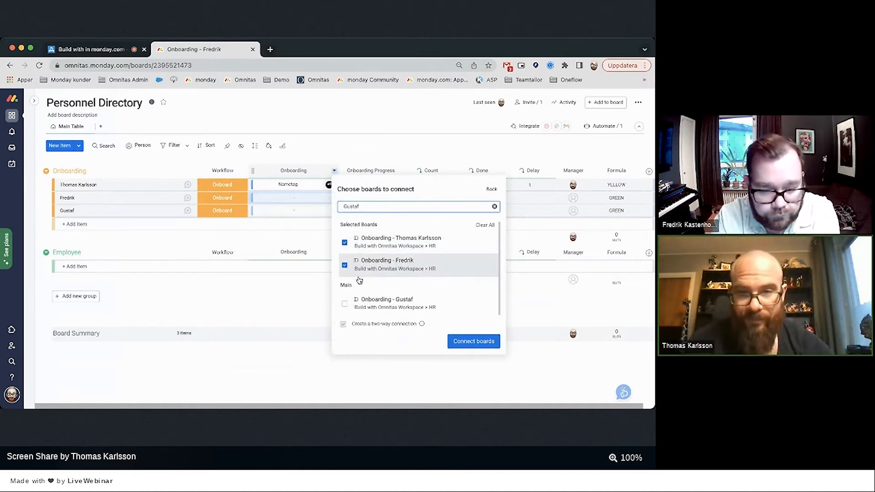
pyautogui.click(344, 305)
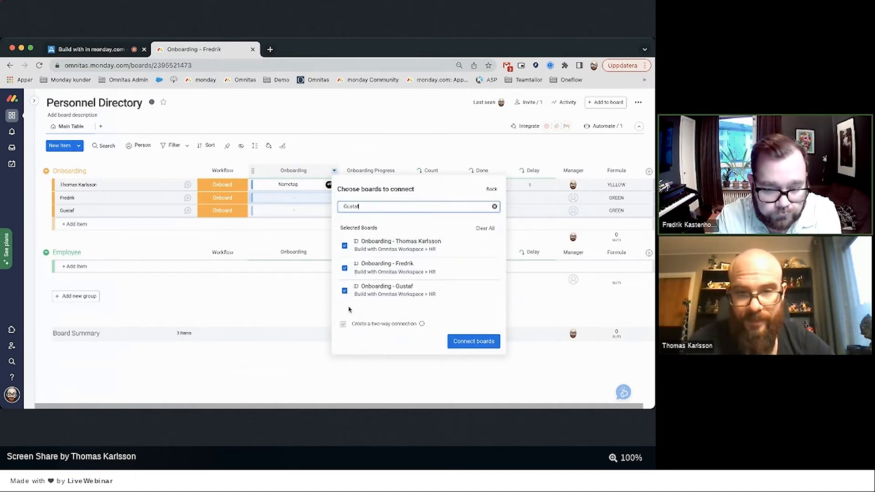
pyautogui.click(460, 348)
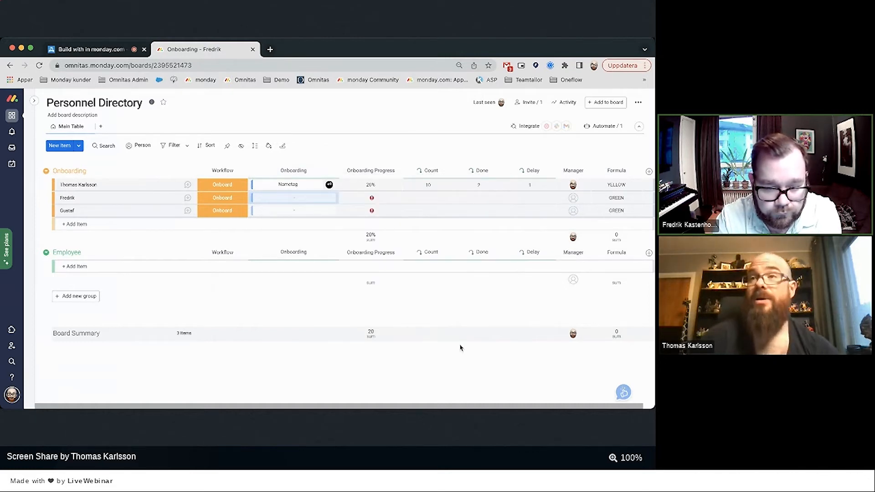
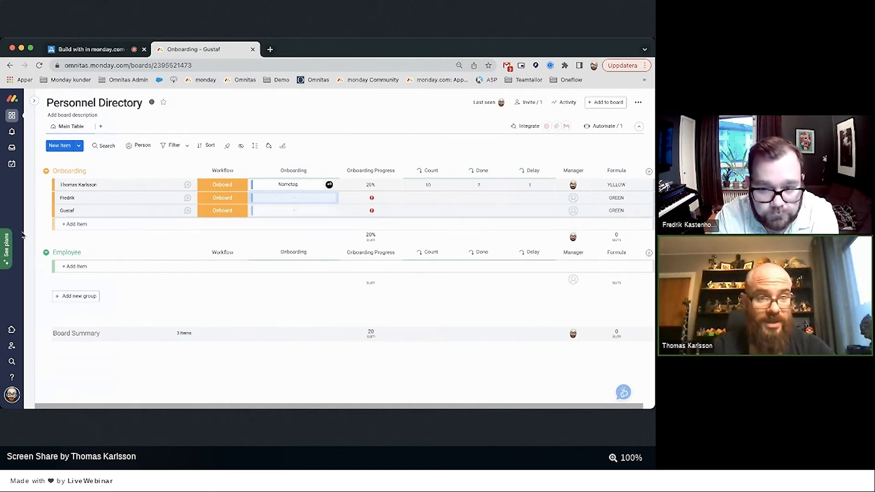
# Link the second person's Onboarding cell to all ten Pre-Start and Post-Start onboarding tasks.
pyautogui.moveTo(31, 239)
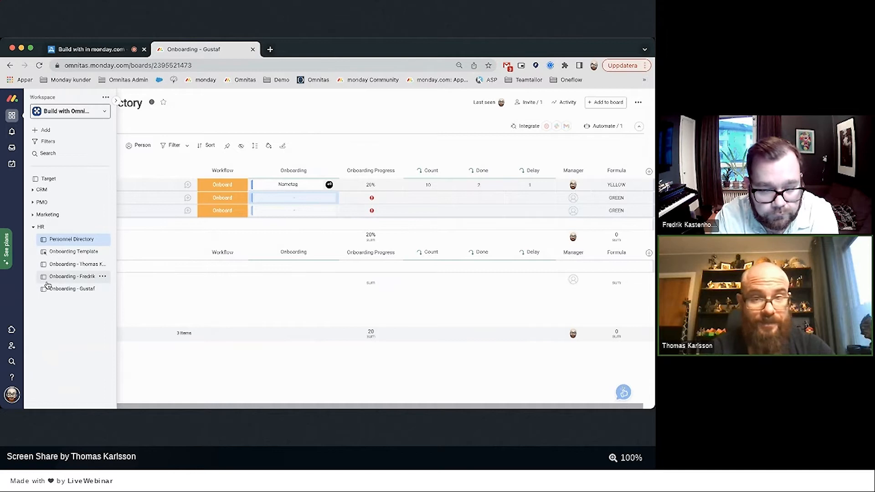
pyautogui.click(287, 201)
pyautogui.click(232, 293)
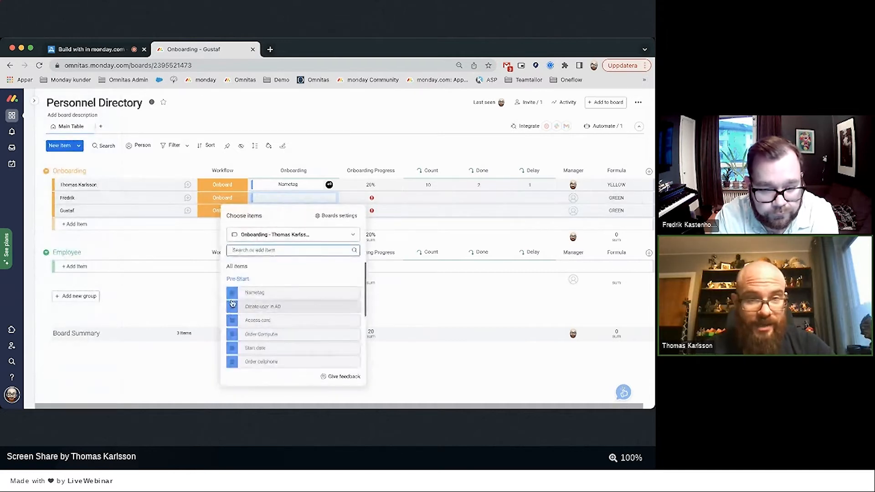
pyautogui.click(233, 349)
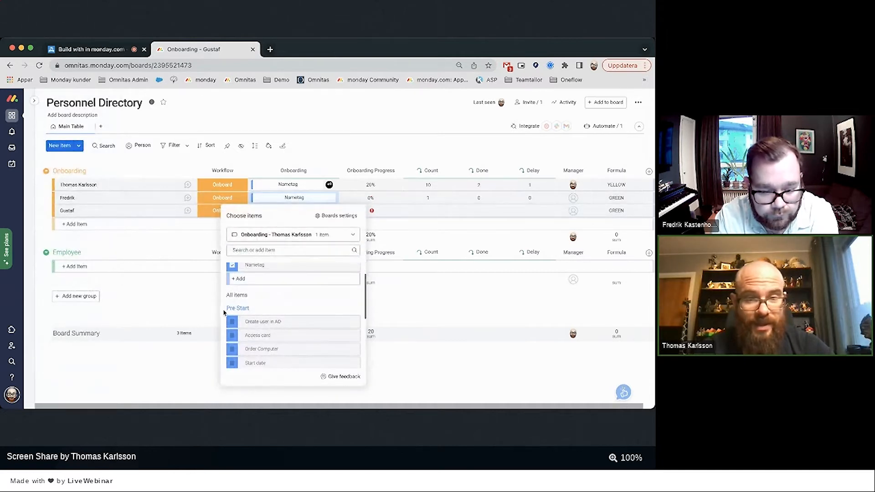
pyautogui.scroll(-1, 231, 326)
pyautogui.click(232, 338)
pyautogui.click(232, 337)
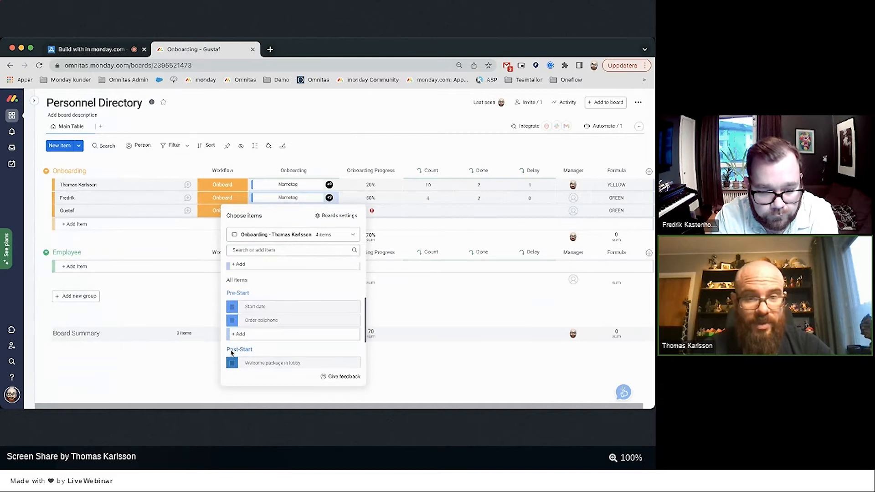
pyautogui.click(232, 332)
pyautogui.click(232, 318)
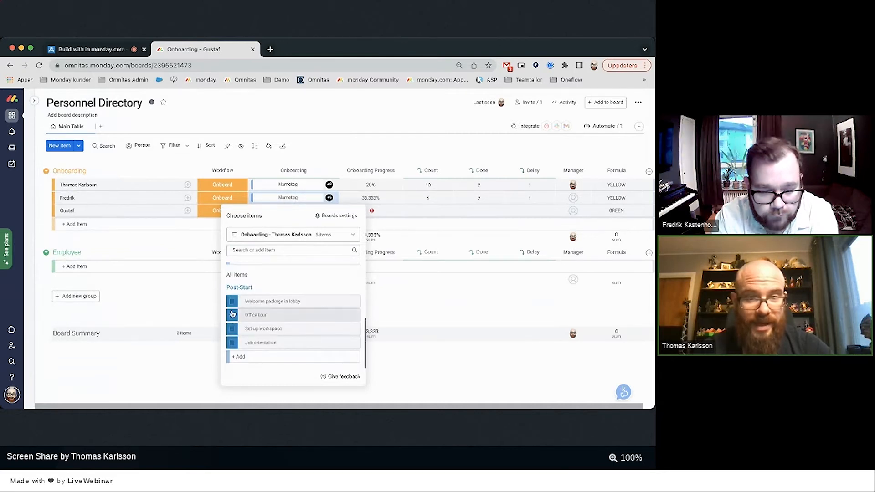
pyautogui.click(232, 302)
pyautogui.click(232, 349)
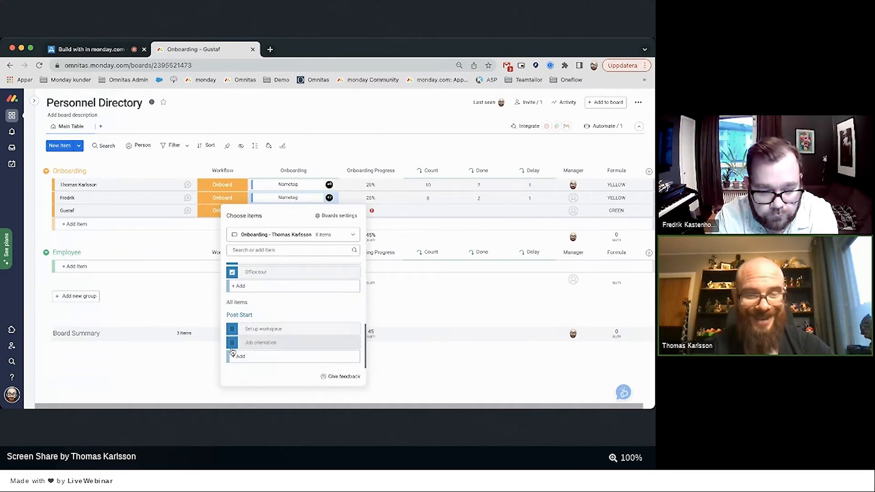
pyautogui.click(231, 345)
pyautogui.click(230, 346)
pyautogui.click(308, 221)
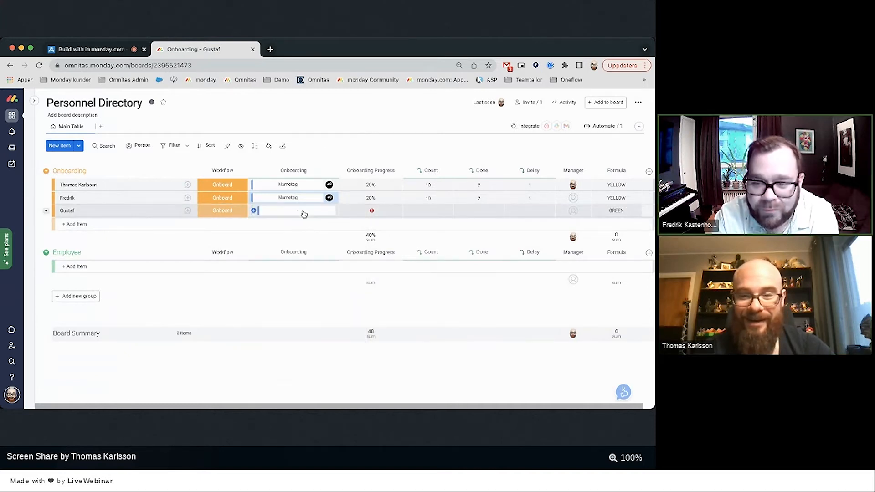
# Link Nametag to the third person's Onboarding cell and browse the available onboarding boards.
pyautogui.click(304, 215)
pyautogui.click(232, 306)
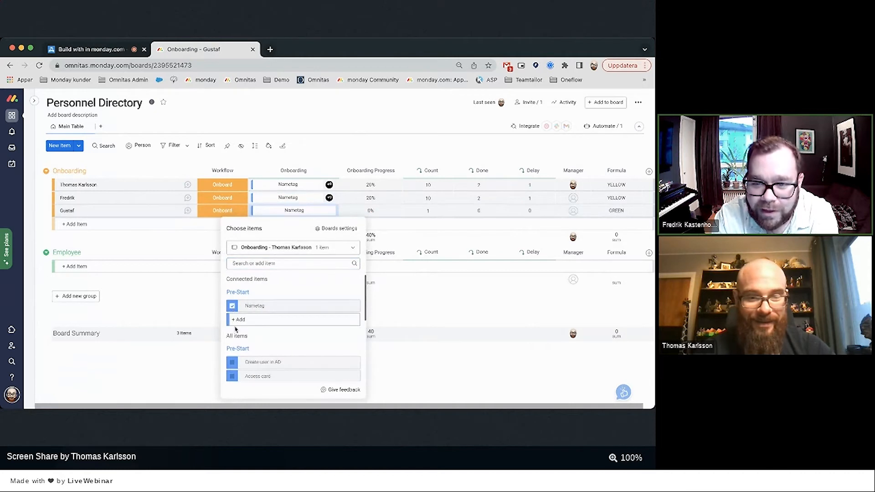
pyautogui.scroll(-2, 234, 333)
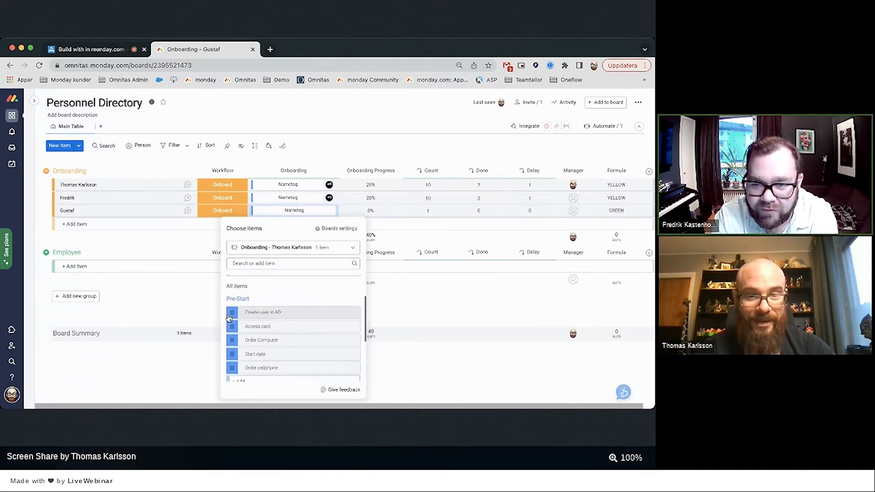
pyautogui.scroll(1, 245, 308)
pyautogui.click(295, 250)
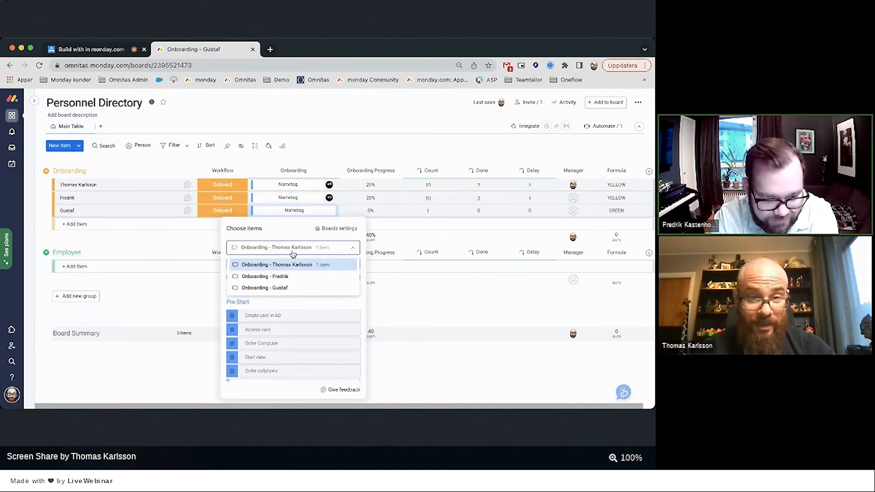
pyautogui.click(269, 276)
pyautogui.scroll(1, 240, 310)
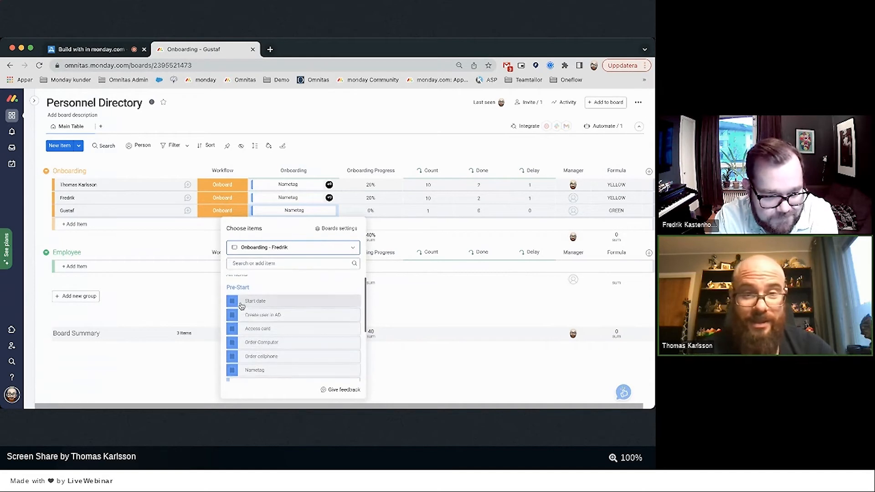
pyautogui.click(286, 248)
pyautogui.click(265, 265)
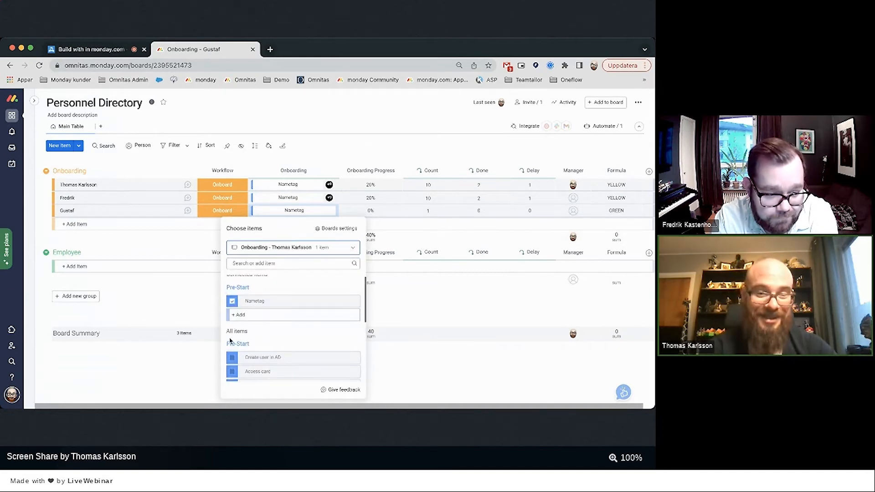
# From the third person's own onboarding board, link the Start date, AD user, Access card, Computer, Cellphone, Nametag and Welcome package tasks.
pyautogui.click(268, 248)
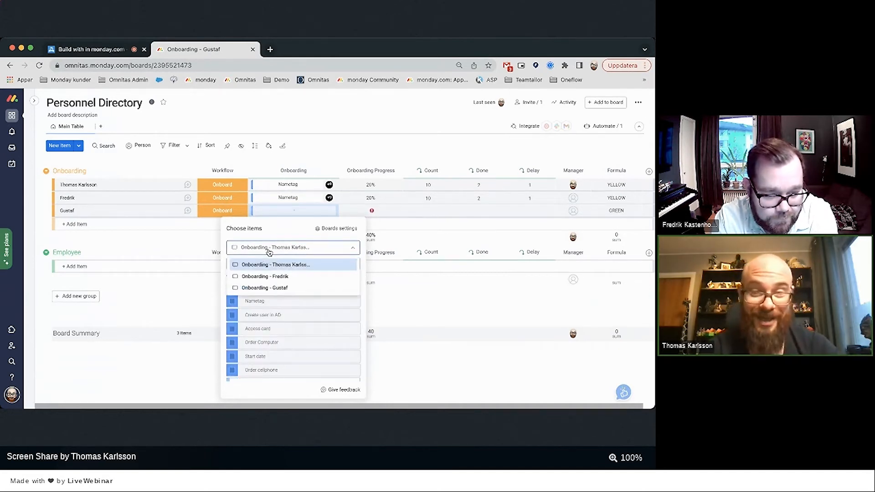
pyautogui.click(257, 287)
pyautogui.click(232, 301)
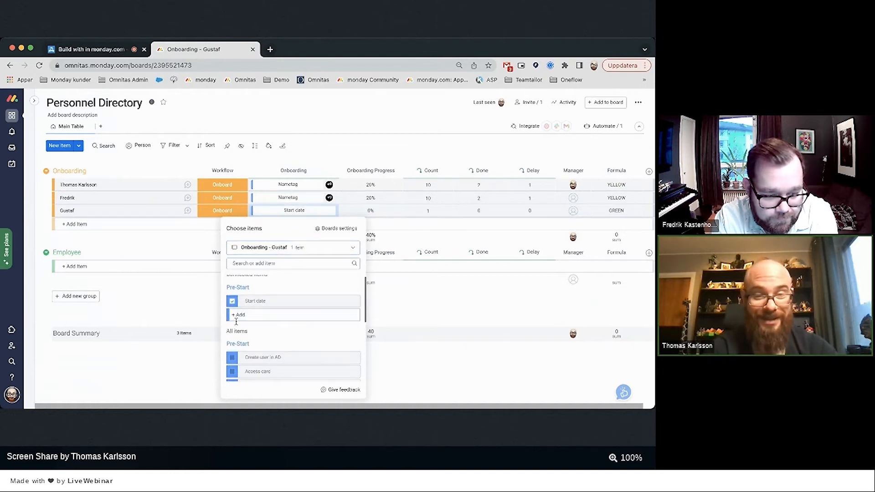
pyautogui.click(233, 360)
pyautogui.click(233, 360)
pyautogui.scroll(-3, 234, 337)
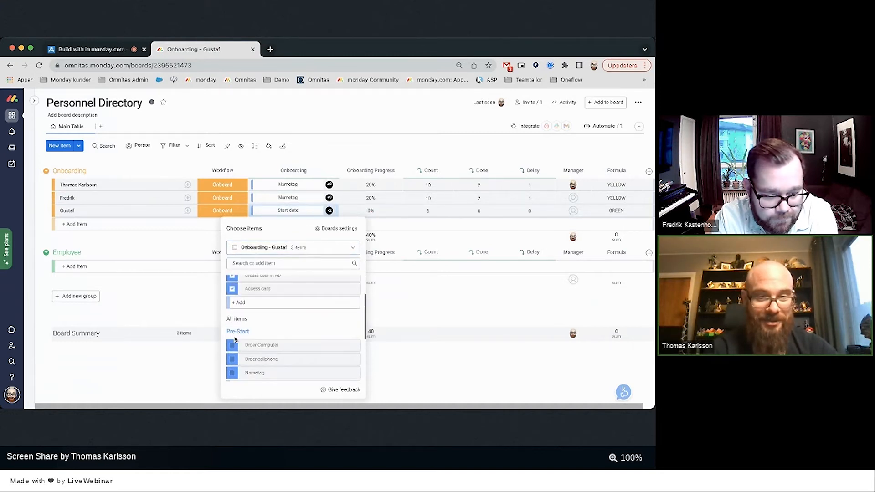
pyautogui.click(233, 314)
pyautogui.click(232, 322)
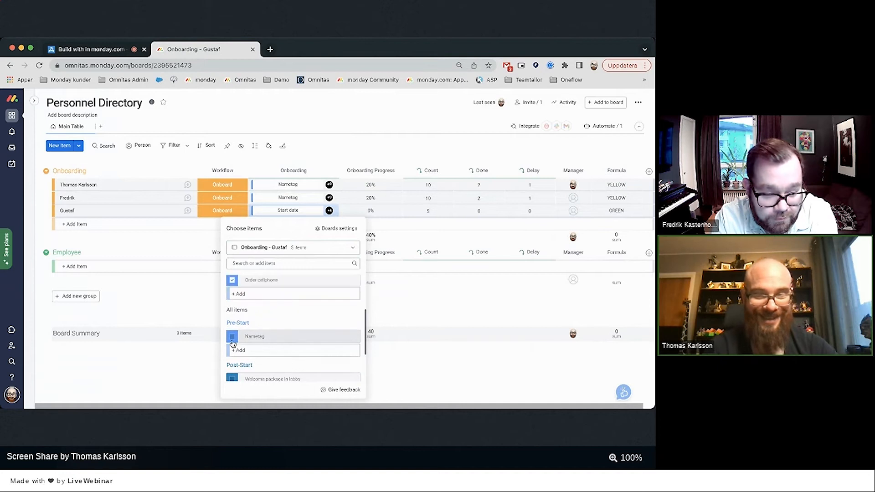
pyautogui.click(233, 338)
pyautogui.click(232, 315)
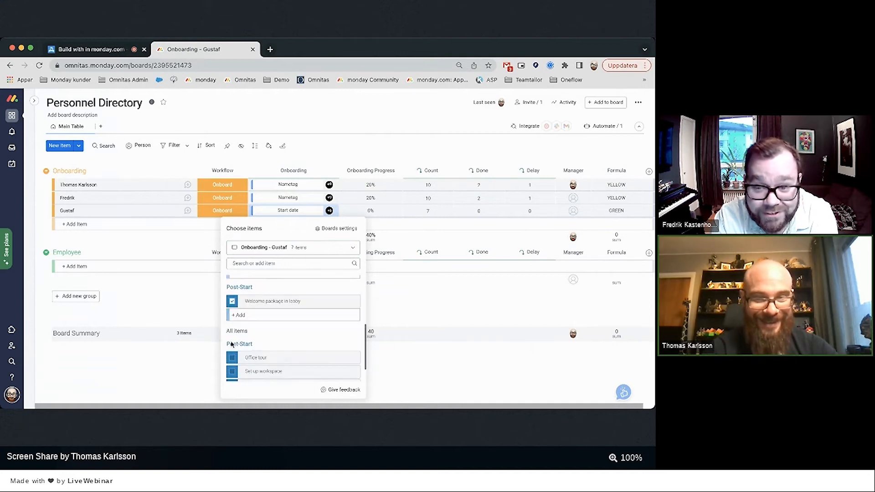
# Link the Office tour, Set up workspace and Job orientation tasks to the third person's row.
pyautogui.click(232, 358)
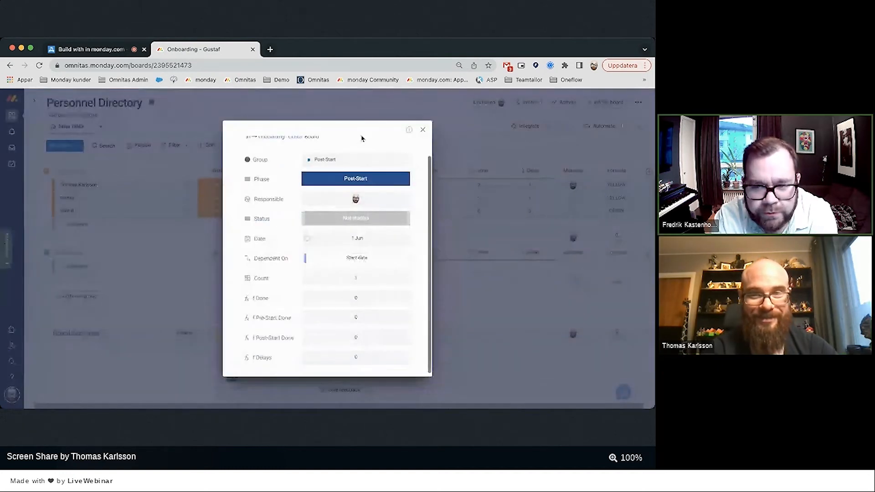
pyautogui.click(423, 133)
pyautogui.scroll(-1, 282, 319)
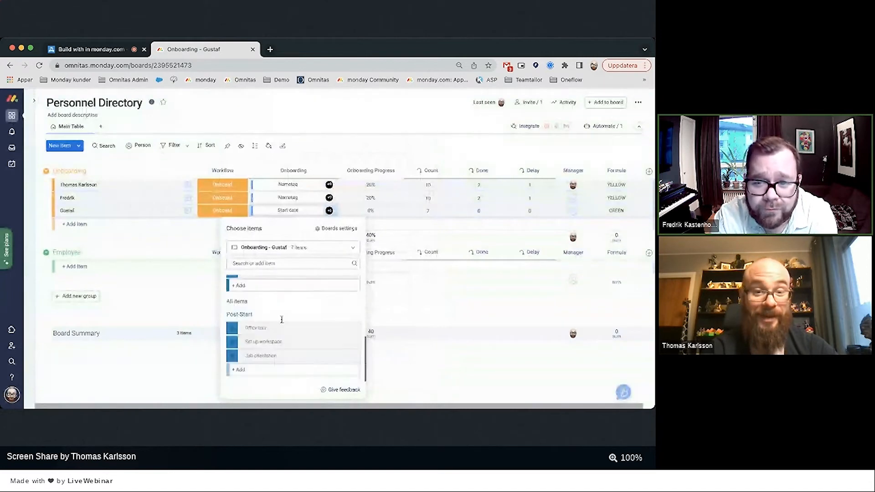
pyautogui.click(232, 328)
pyautogui.click(231, 344)
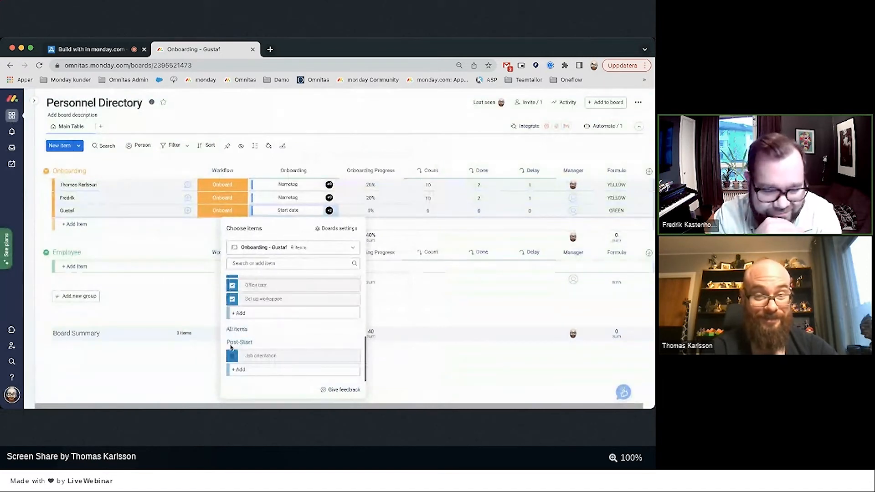
pyautogui.click(231, 354)
pyautogui.click(174, 296)
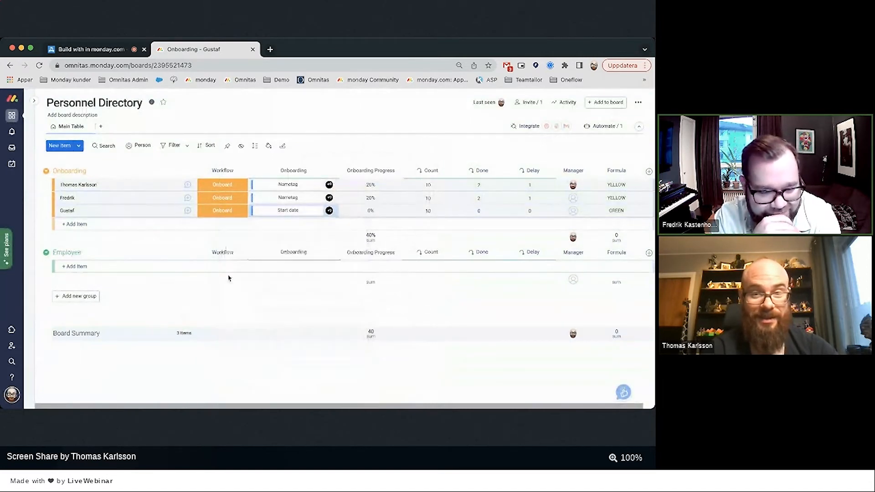
# Unlink all the wrongly linked tasks from Fredrik's Onboarding cell.
pyautogui.click(254, 200)
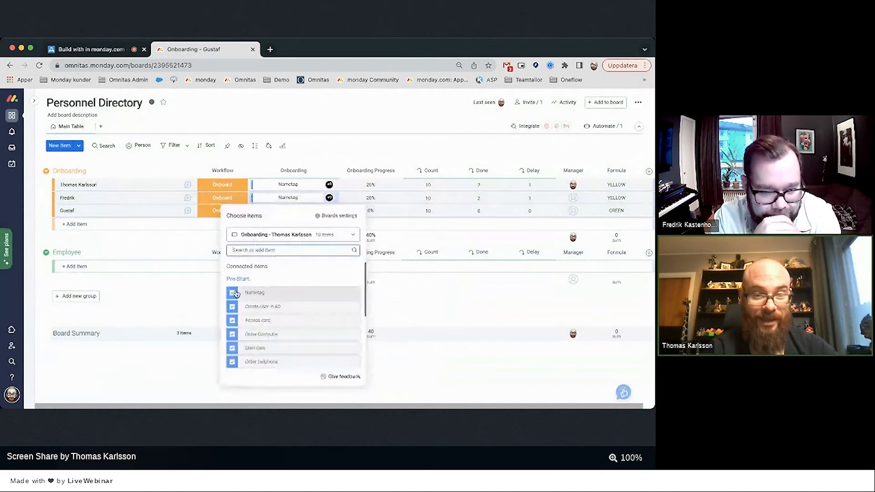
pyautogui.click(232, 292)
pyautogui.click(232, 307)
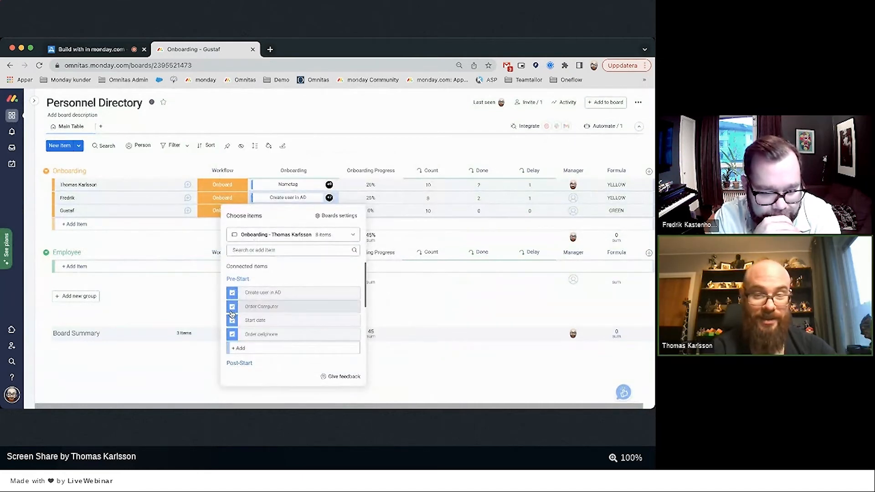
pyautogui.click(232, 302)
pyautogui.click(233, 294)
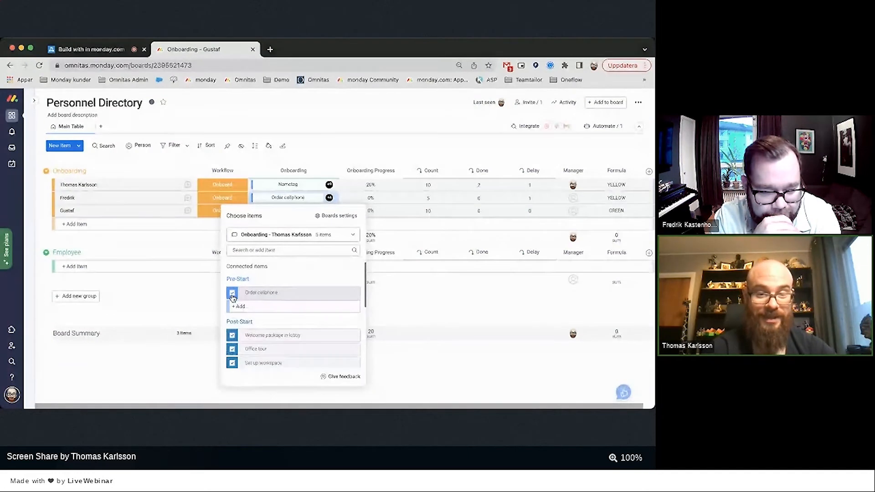
pyautogui.click(232, 294)
pyautogui.click(233, 294)
pyautogui.click(233, 296)
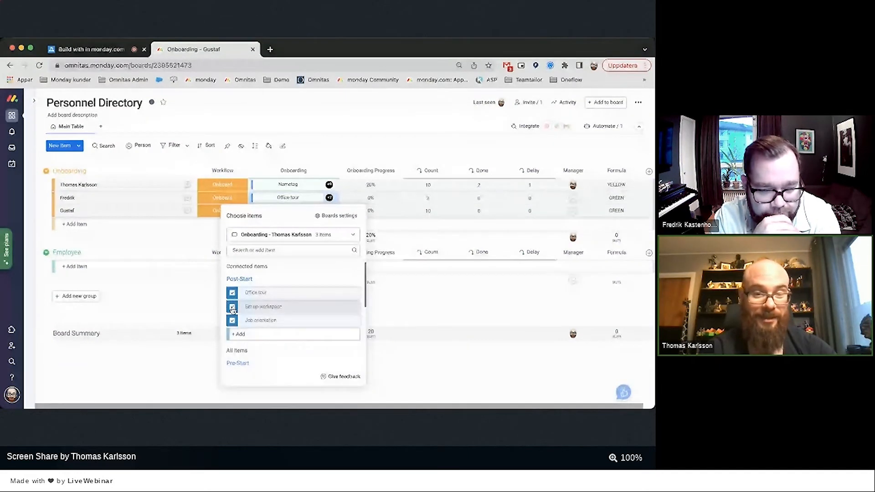
pyautogui.click(232, 308)
pyautogui.click(233, 293)
pyautogui.click(234, 294)
# From Fredrik's own onboarding board, link Start date, Create user in AD, Access card, Order Computer, Order cellphone and Nametag.
pyautogui.click(293, 235)
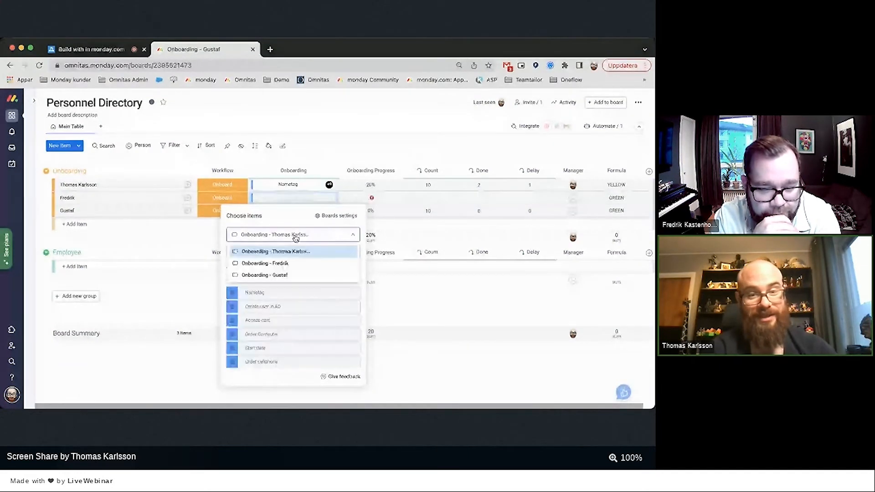
pyautogui.click(279, 274)
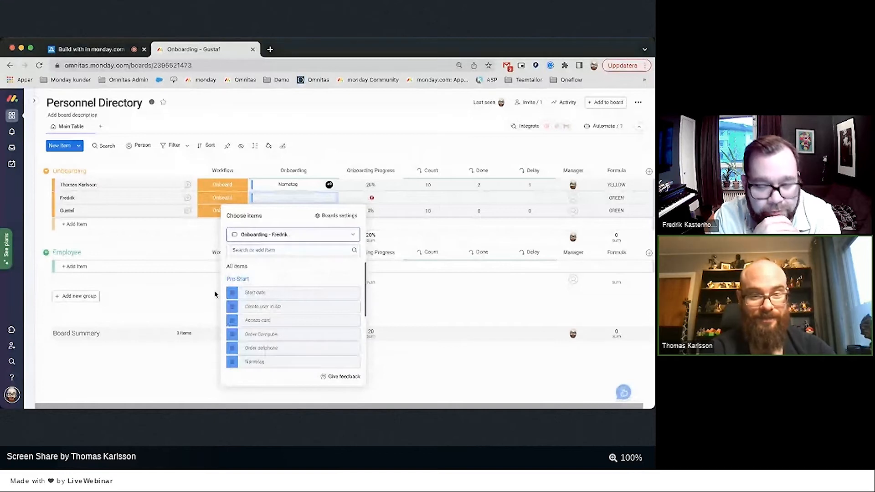
pyautogui.click(233, 292)
pyautogui.click(233, 348)
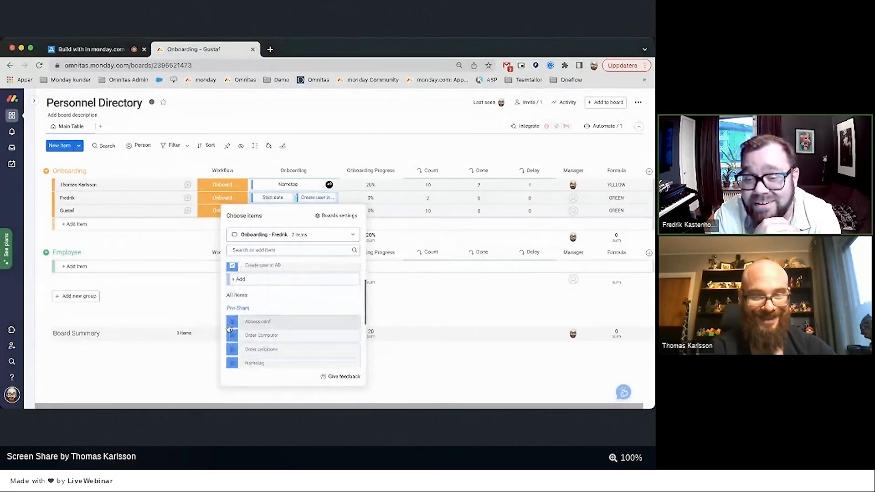
pyautogui.click(231, 324)
pyautogui.click(232, 337)
pyautogui.click(232, 345)
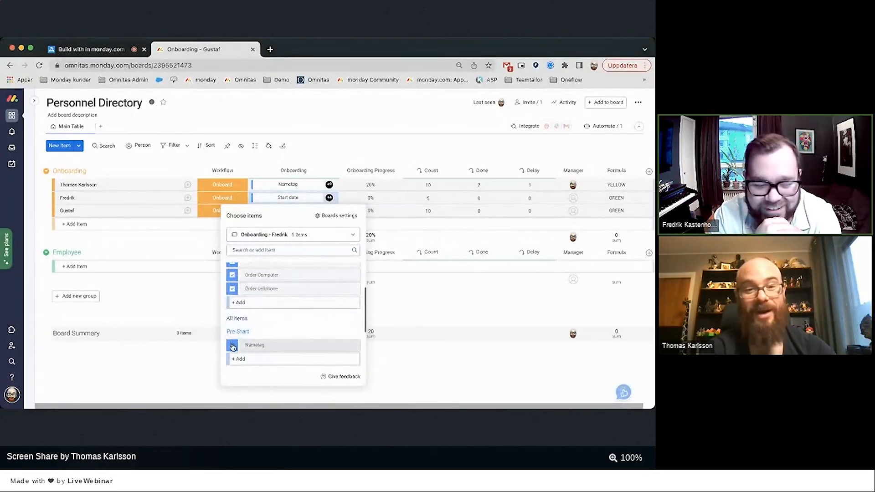
pyautogui.click(232, 347)
# Link Welcome package in lobby, Office tour, Set up workspace and Job orientation to Fredrik's row.
pyautogui.scroll(-3, 233, 346)
pyautogui.click(233, 302)
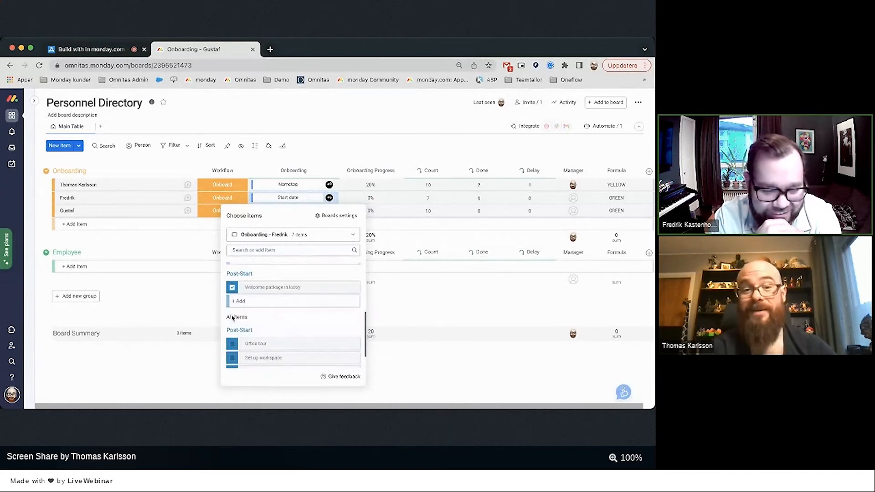
pyautogui.click(232, 343)
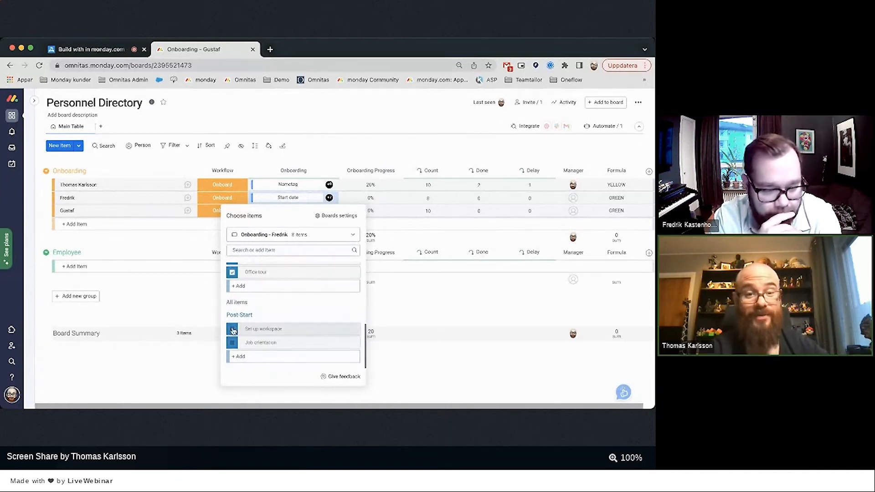
pyautogui.click(232, 329)
pyautogui.click(233, 326)
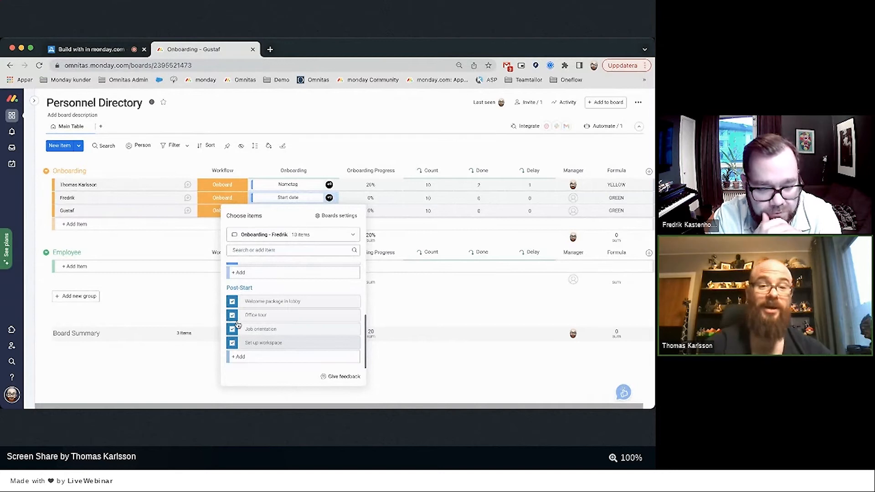
pyautogui.click(166, 291)
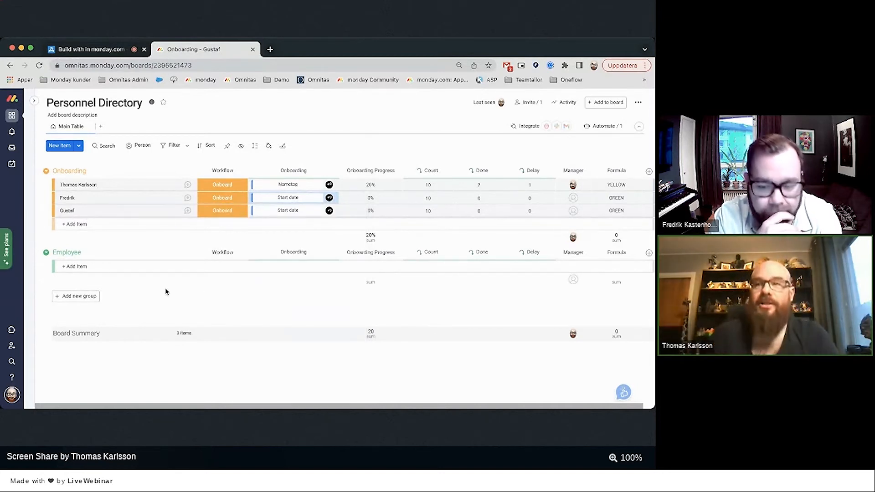
# On Onboarding - Fredrik, mark Create user in AD Done and Order Computer, Order cellphone, Access card Delayed.
pyautogui.moveTo(30, 305)
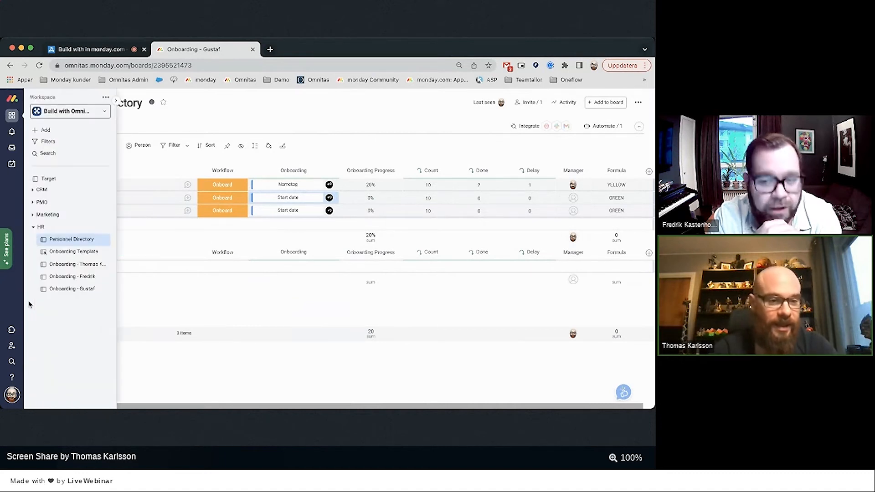
pyautogui.click(65, 278)
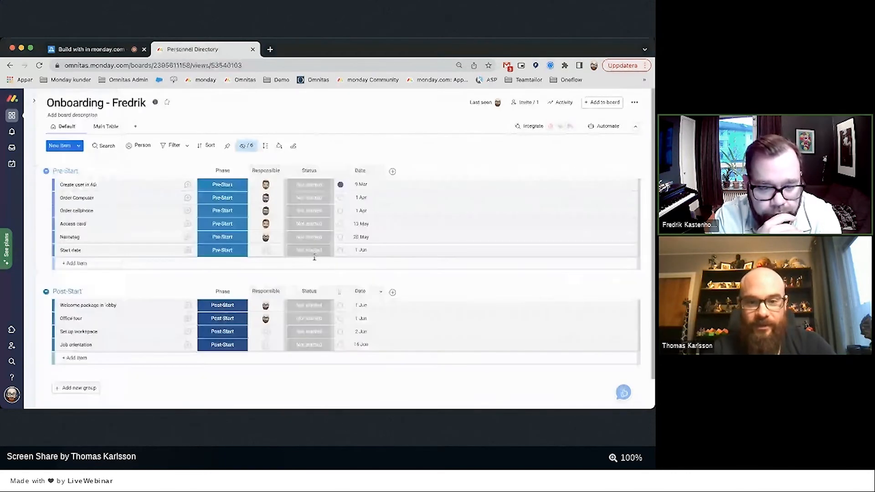
pyautogui.click(309, 184)
pyautogui.click(309, 237)
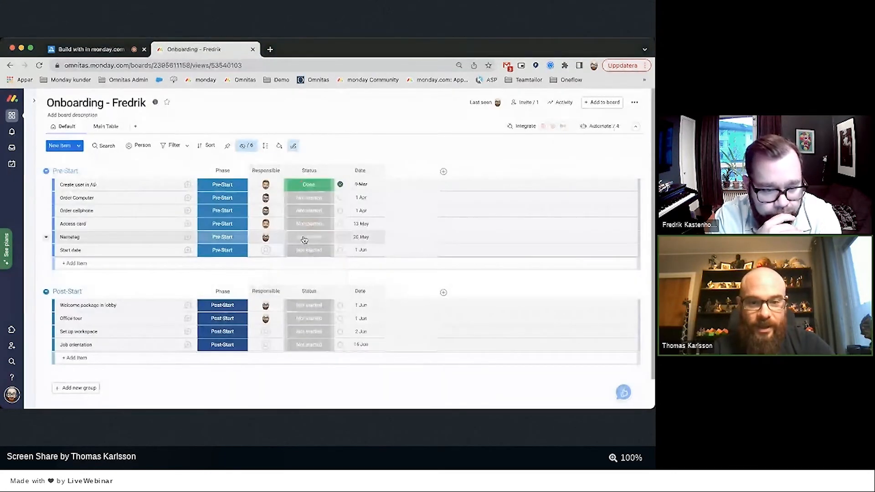
pyautogui.click(309, 197)
pyautogui.click(309, 279)
pyautogui.click(310, 210)
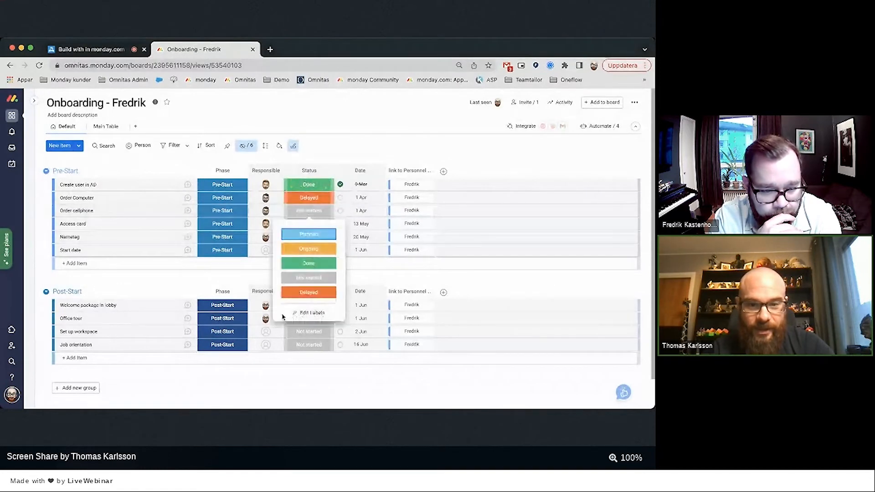
pyautogui.click(308, 292)
pyautogui.click(309, 224)
pyautogui.click(308, 305)
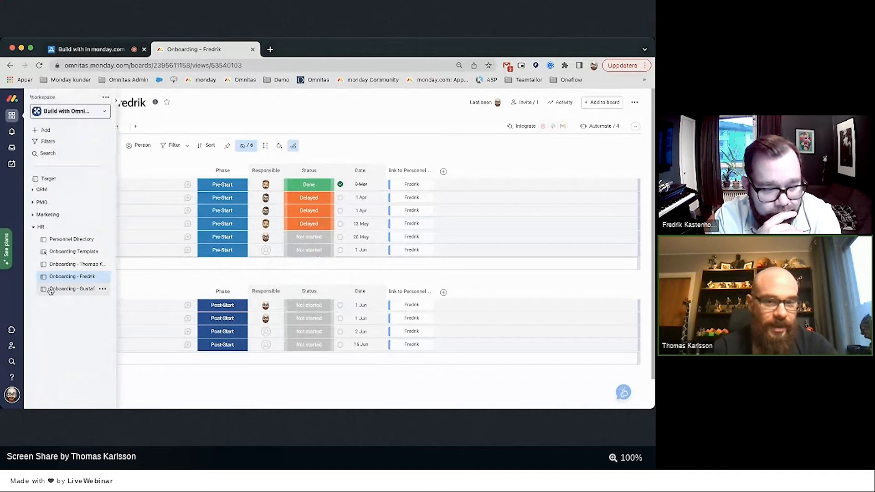
# On Onboarding - Gustaf, mark Create user in AD and the other five Pre-Start tasks Done.
pyautogui.click(51, 291)
pyautogui.click(311, 187)
pyautogui.click(309, 238)
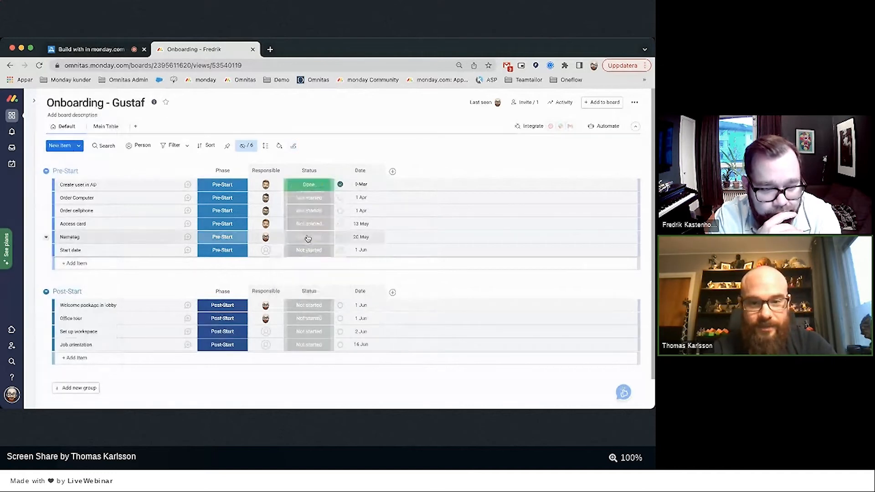
pyautogui.click(55, 199)
pyautogui.keyDown('shift'); pyautogui.click(57, 250); pyautogui.keyUp('shift')
pyautogui.click(298, 212)
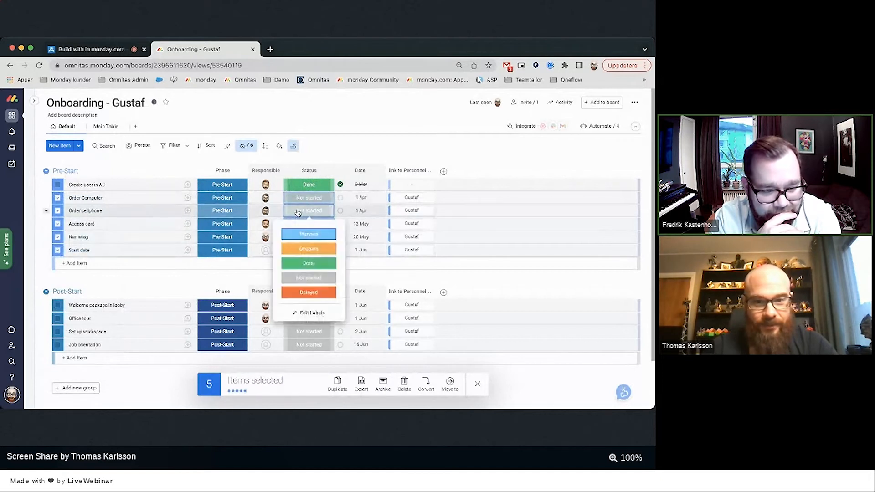
pyautogui.click(309, 263)
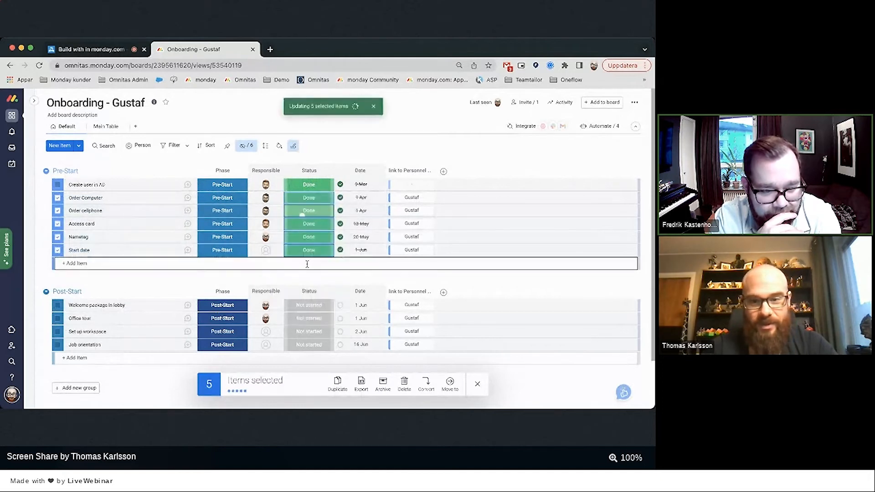
pyautogui.click(478, 384)
# Return to Personnel Directory and check the updated 20%, 10% and 60% onboarding progress.
pyautogui.moveTo(27, 263)
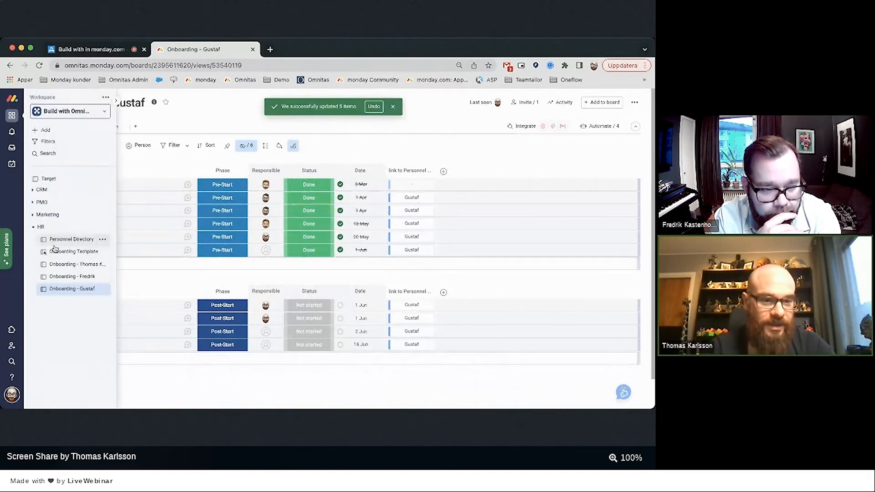
pyautogui.click(62, 241)
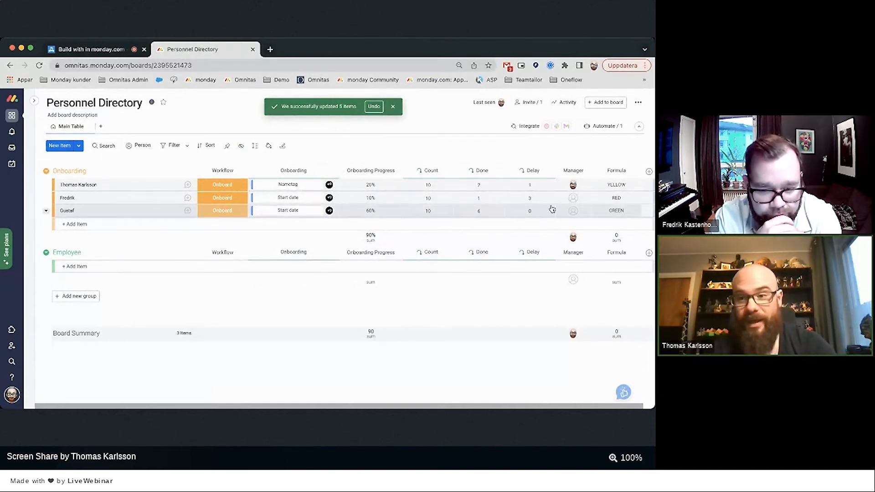
pyautogui.hscroll(1, 582, 194)
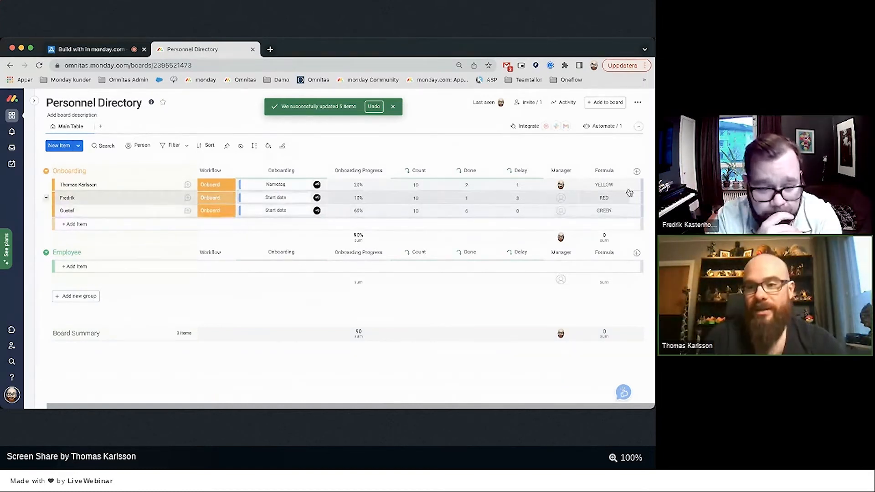
# Browse the Column Center's column types without adding any column.
pyautogui.click(637, 171)
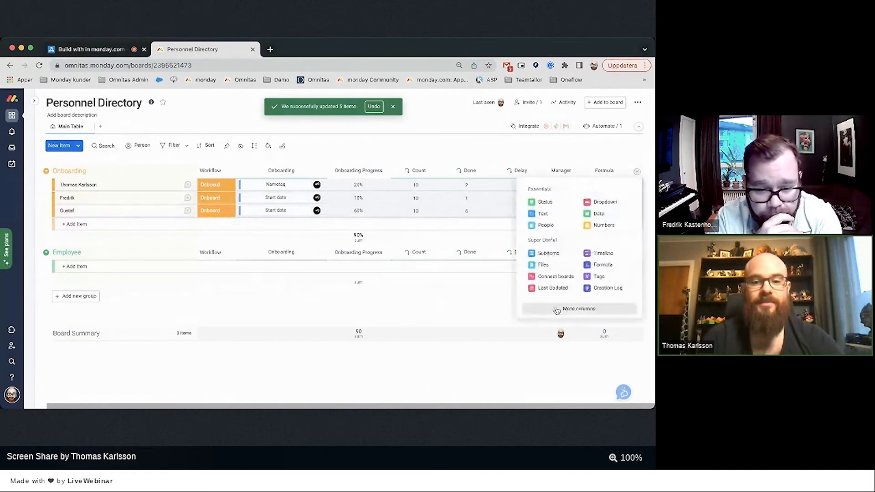
pyautogui.click(557, 310)
pyautogui.scroll(-5, 189, 280)
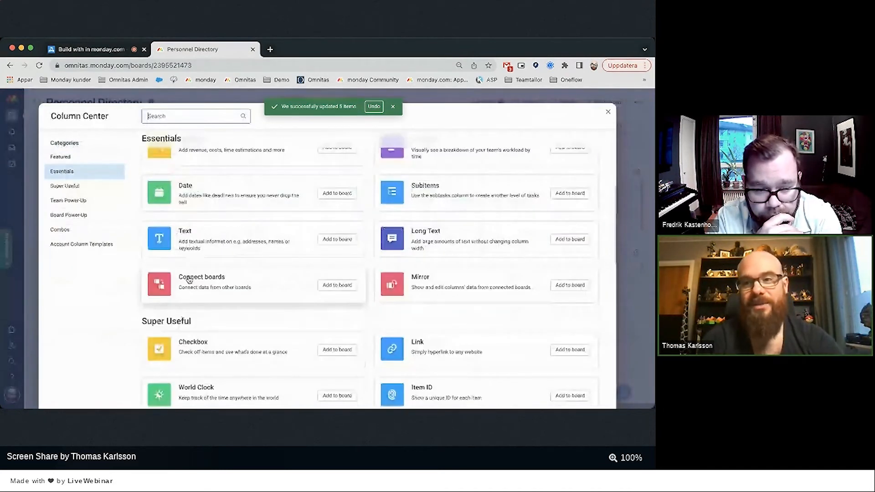
pyautogui.click(608, 112)
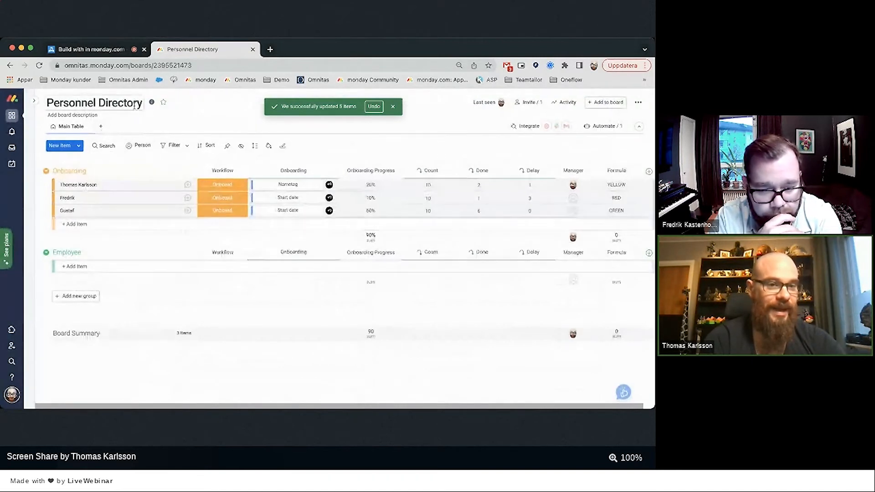
# Add an 'Onboarding' table view with a saved filter showing only items whose Workflow is Onboard.
pyautogui.click(101, 127)
pyautogui.click(114, 146)
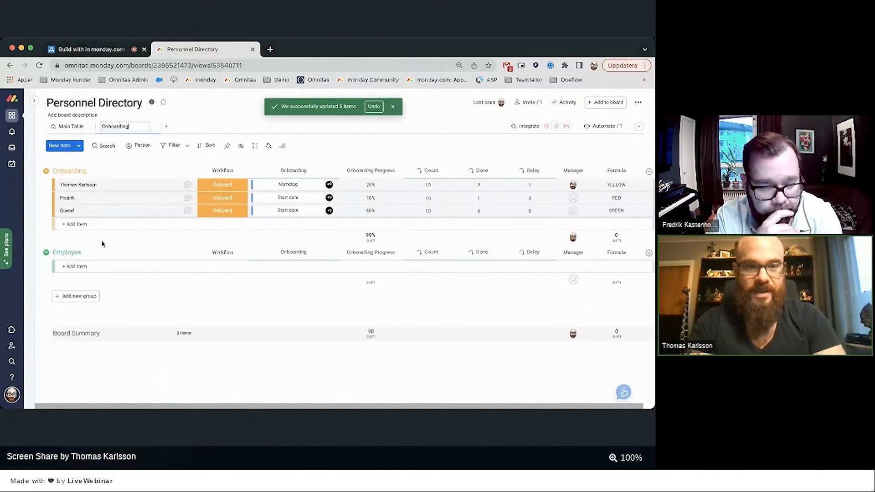
pyautogui.click(187, 151)
pyautogui.click(229, 190)
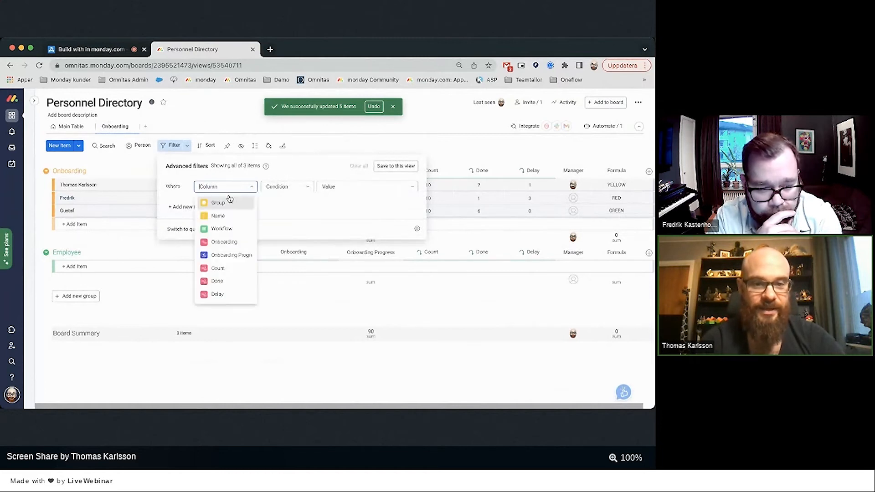
pyautogui.click(216, 227)
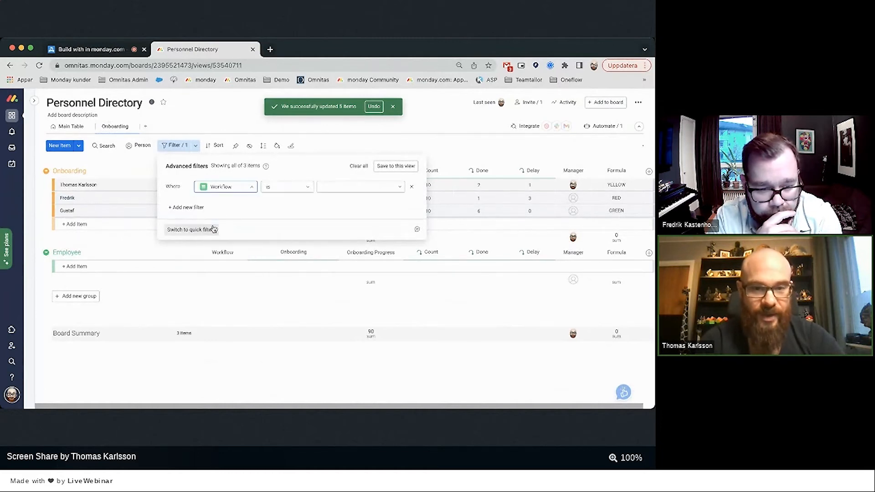
pyautogui.click(329, 188)
pyautogui.click(332, 201)
pyautogui.click(398, 166)
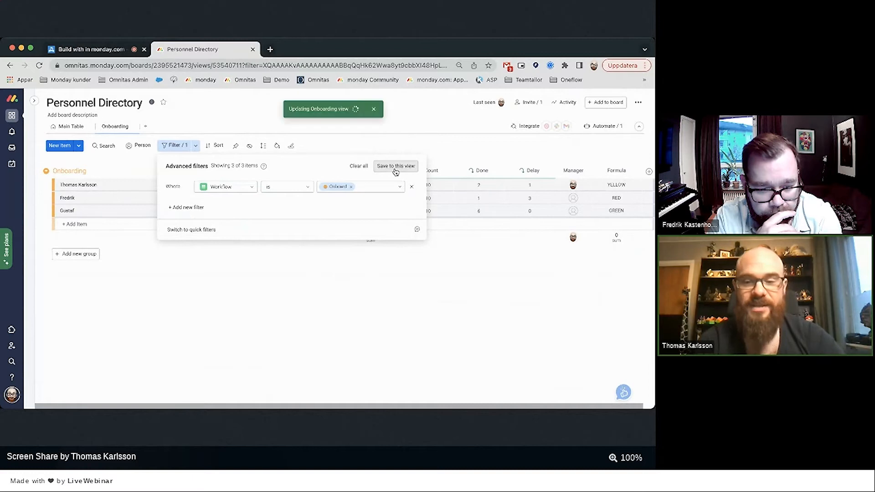
pyautogui.click(350, 327)
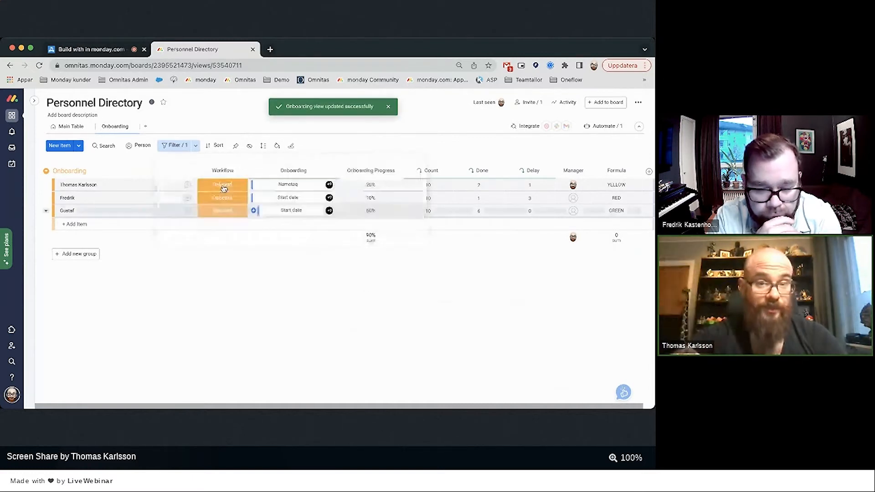
# Hide the Formula, Done and Onboarding columns, keeping Workflow, Onboarding Progress and Manager, and save the layout.
pyautogui.click(250, 147)
pyautogui.scroll(-2, 284, 269)
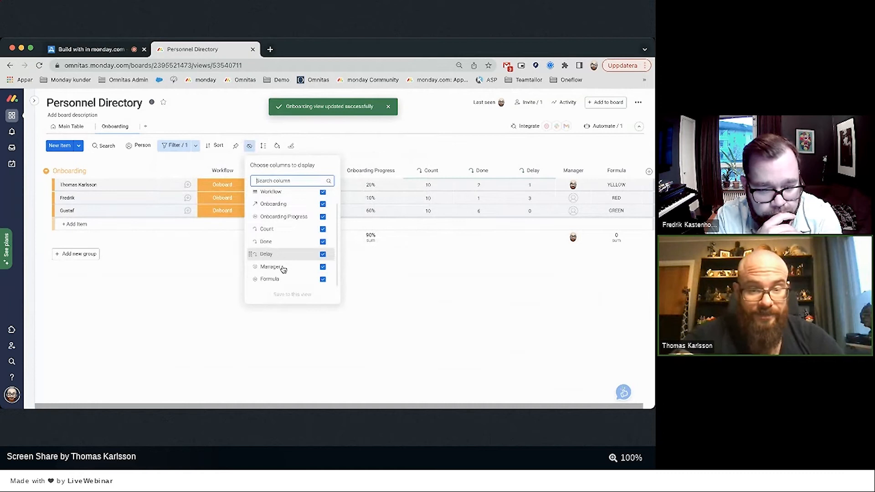
pyautogui.click(310, 283)
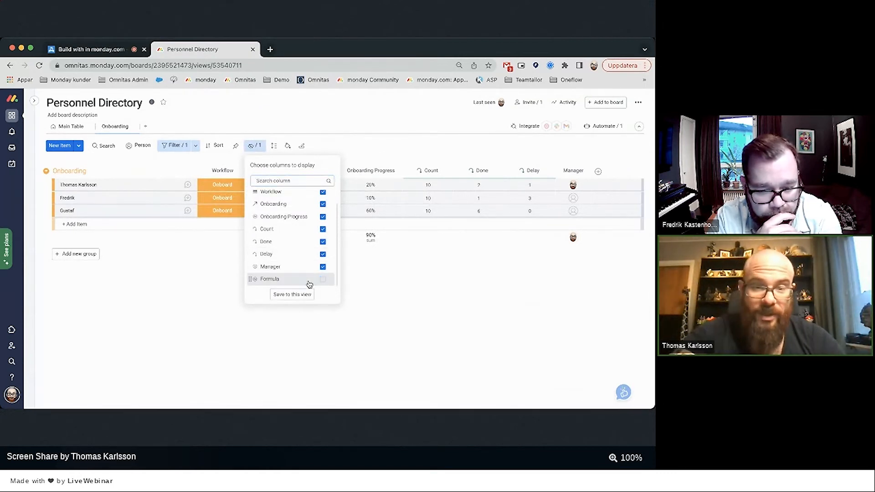
pyautogui.click(307, 242)
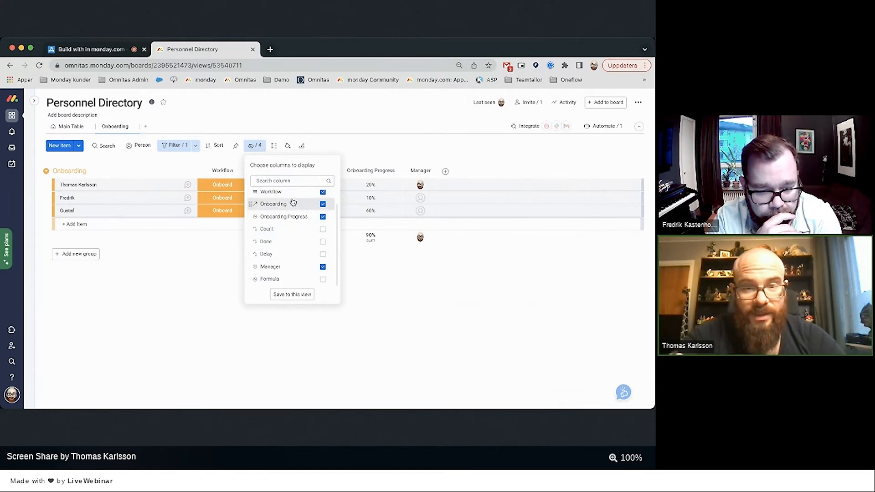
pyautogui.scroll(1, 293, 203)
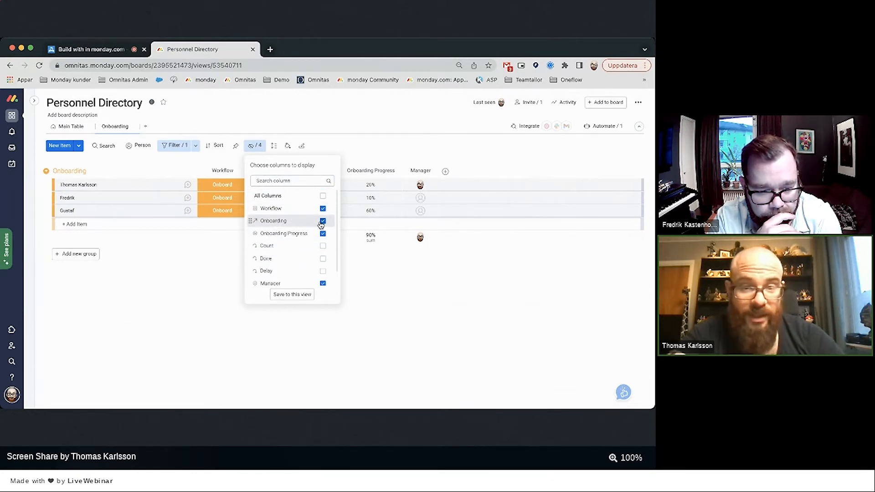
pyautogui.click(377, 289)
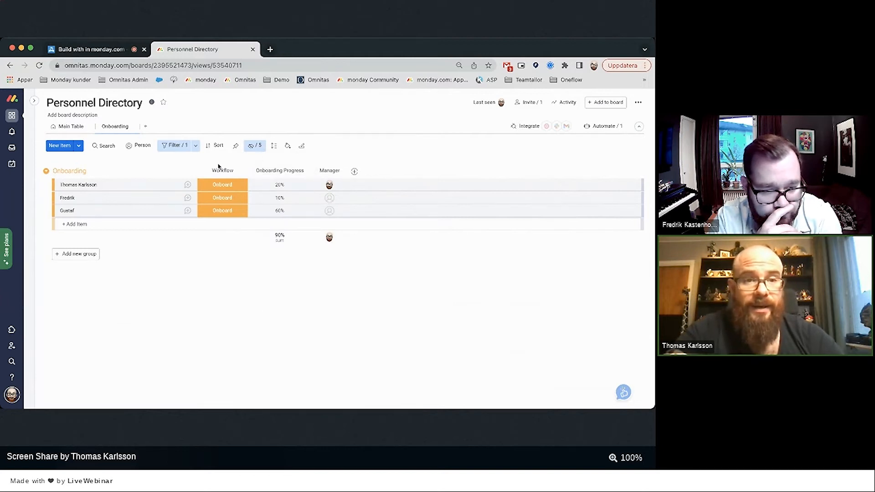
pyautogui.click(255, 145)
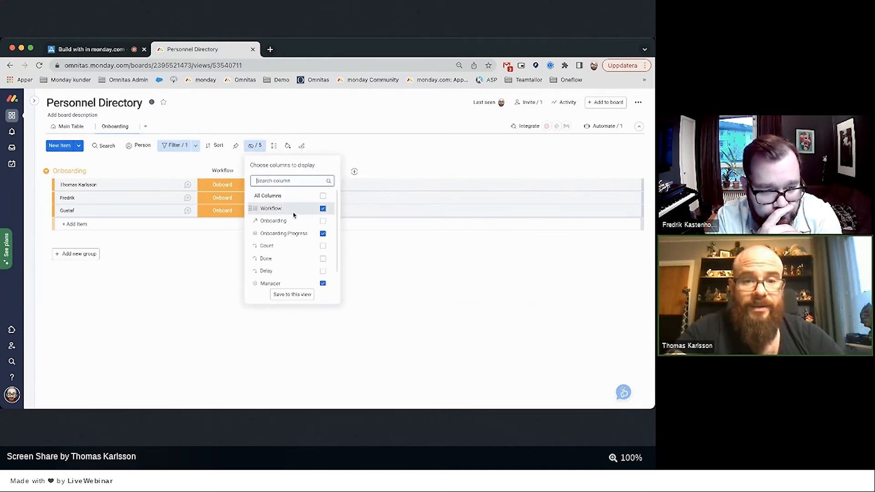
pyautogui.click(281, 296)
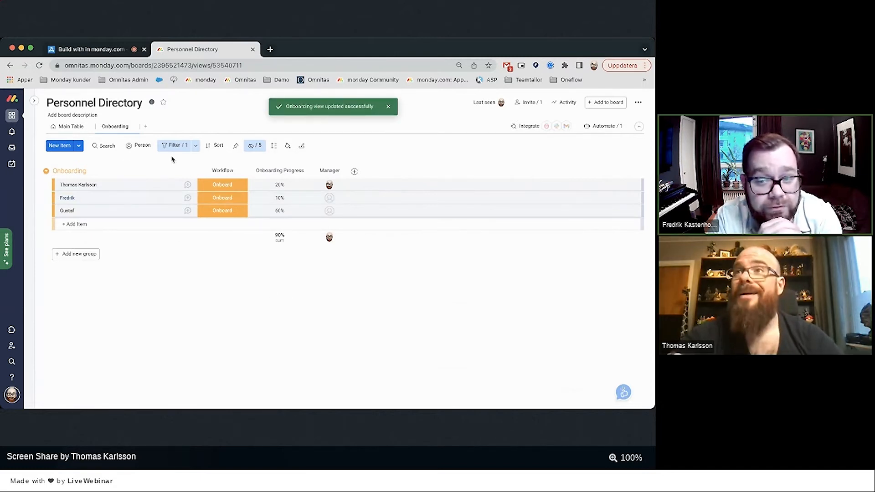
# In Main Table rename the Formula column to 'RAG', then return to the Onboarding view.
pyautogui.click(73, 130)
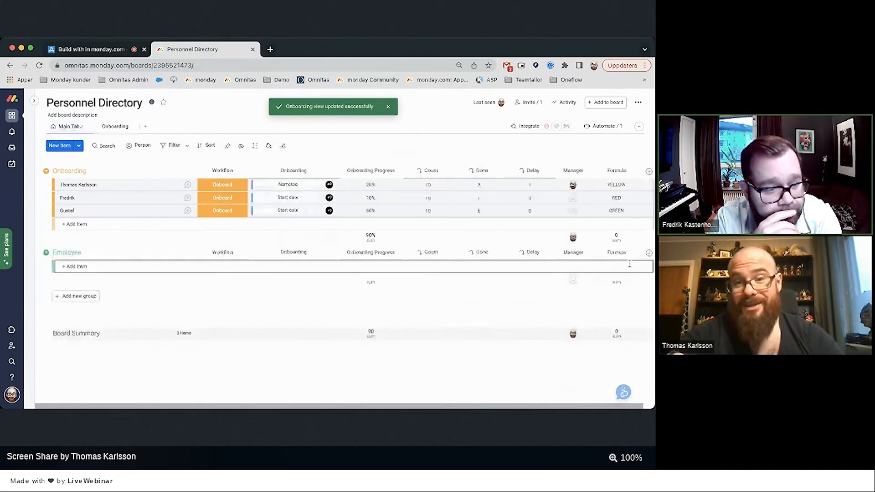
pyautogui.click(598, 172)
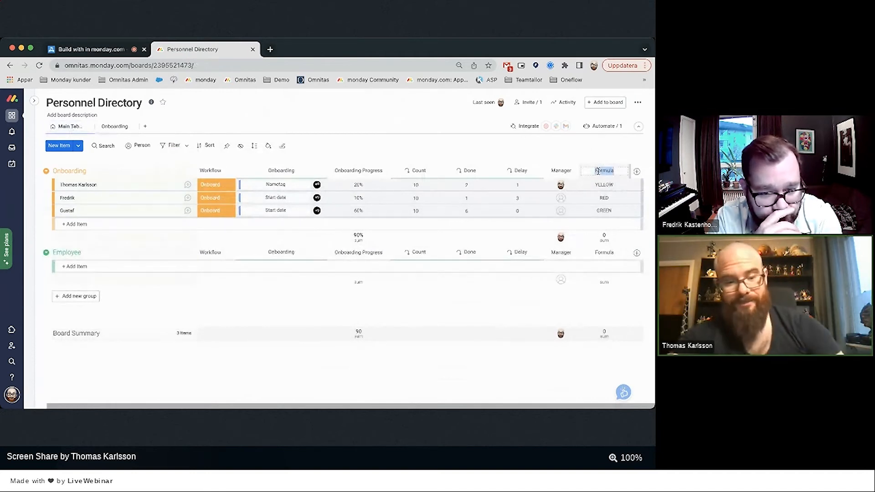
pyautogui.write('RAG')
pyautogui.press('Return')
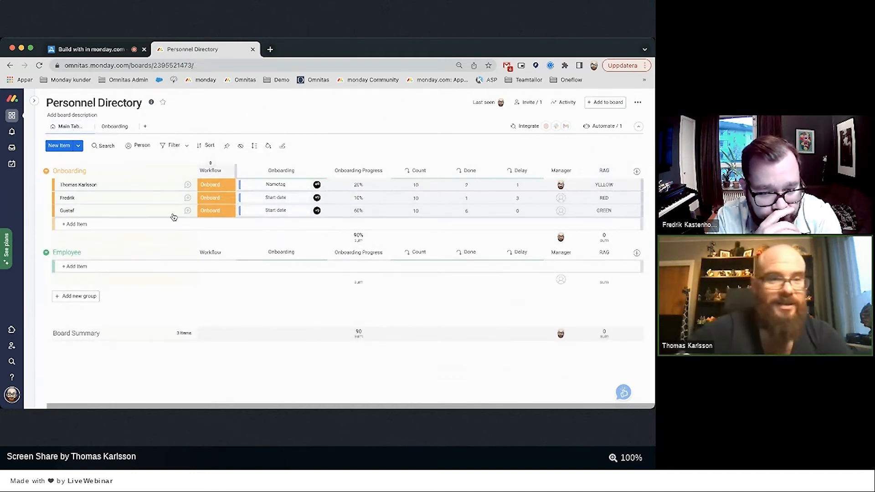
pyautogui.click(115, 127)
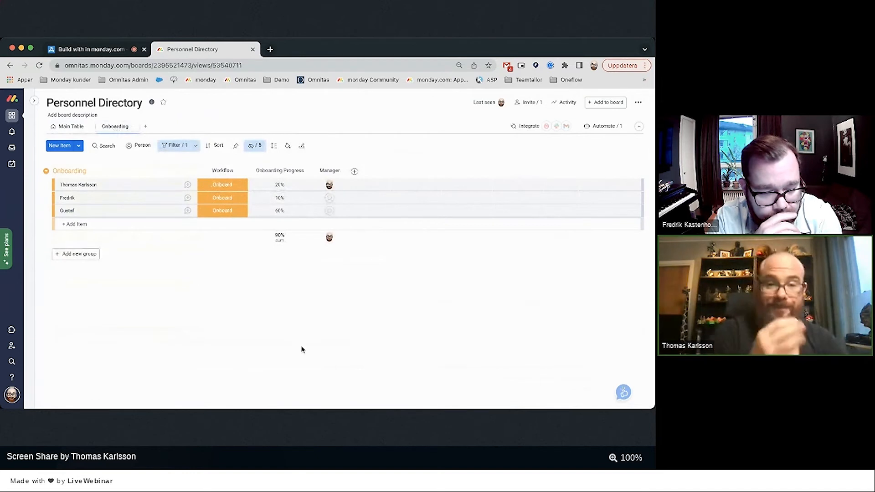
# Add a conditional colouring rule making Onboarding Progress under 20 pink, saved to this view.
pyautogui.click(287, 146)
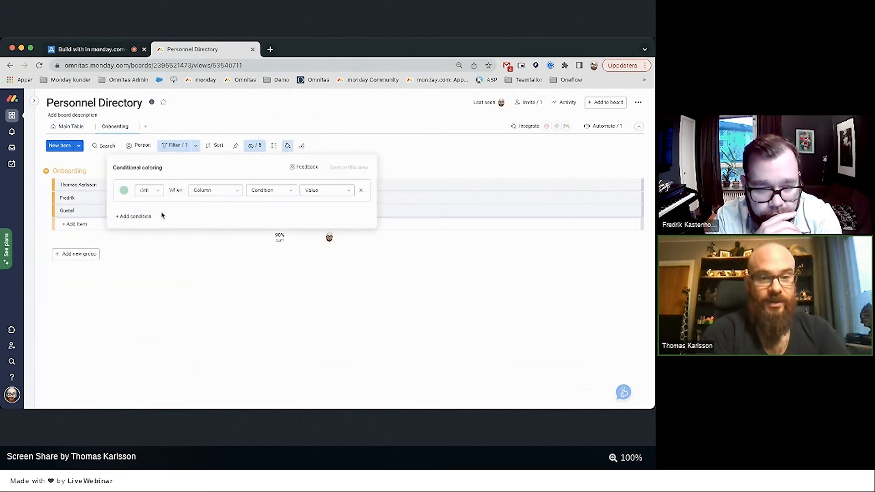
pyautogui.click(235, 190)
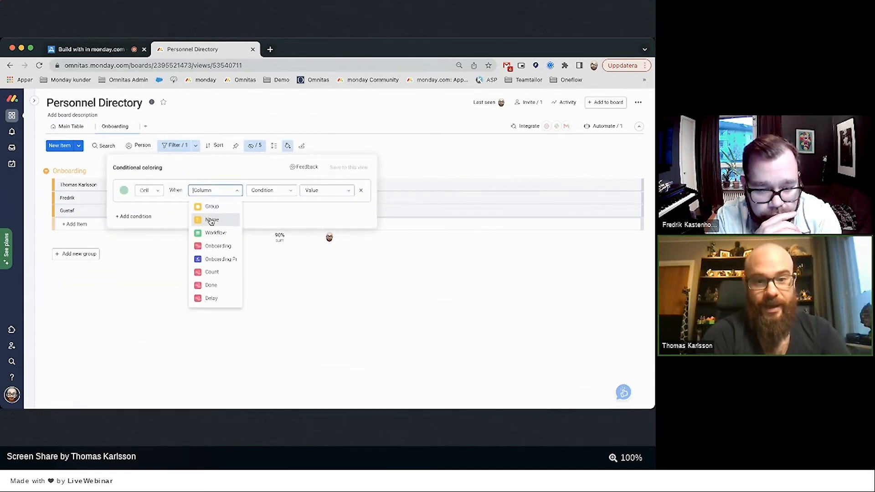
pyautogui.scroll(-2, 211, 223)
pyautogui.click(210, 237)
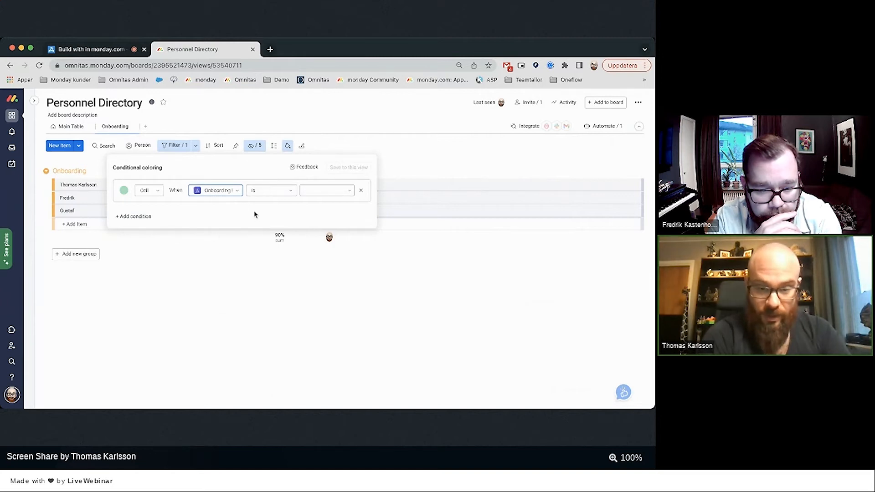
pyautogui.click(262, 190)
pyautogui.scroll(-1, 269, 295)
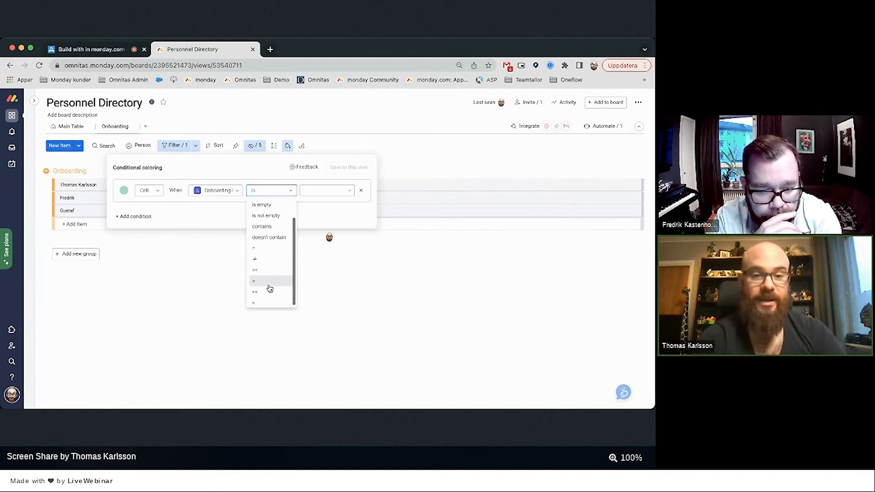
pyautogui.click(267, 304)
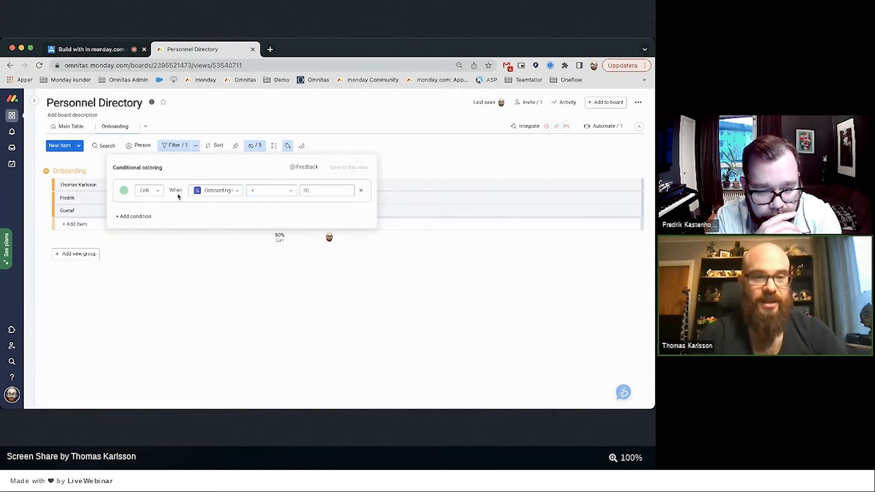
pyautogui.click(148, 191)
pyautogui.click(123, 193)
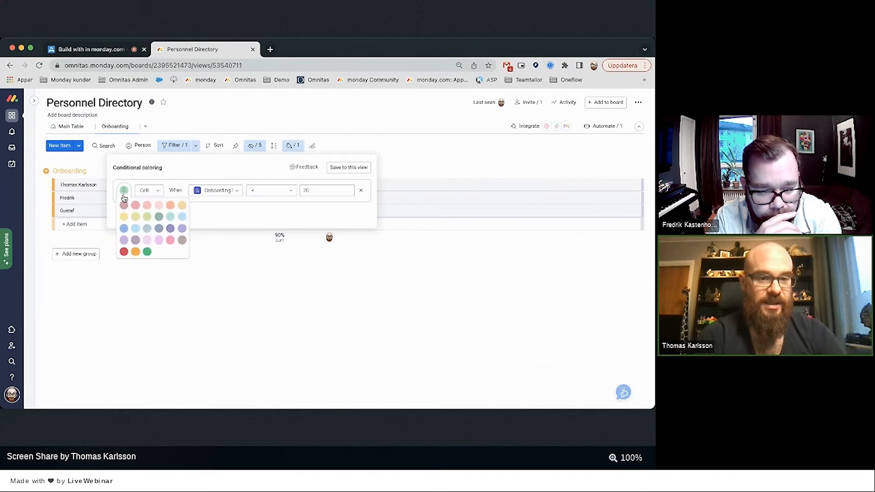
pyautogui.click(146, 207)
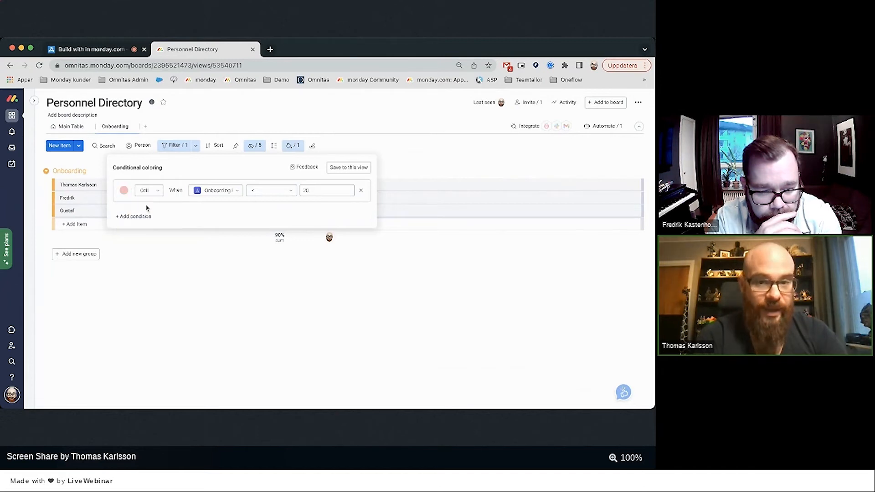
pyautogui.click(350, 168)
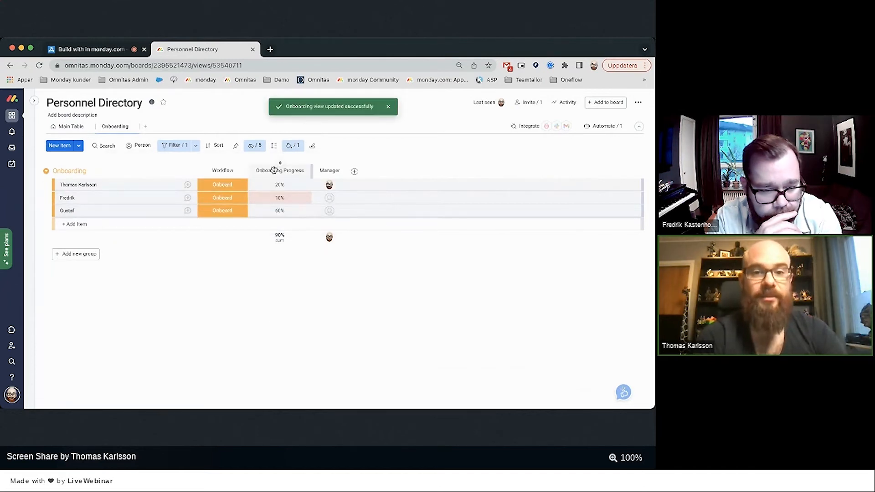
# Add a second rule colouring Onboarding Progress under 50 yellow and save both rules.
pyautogui.click(292, 145)
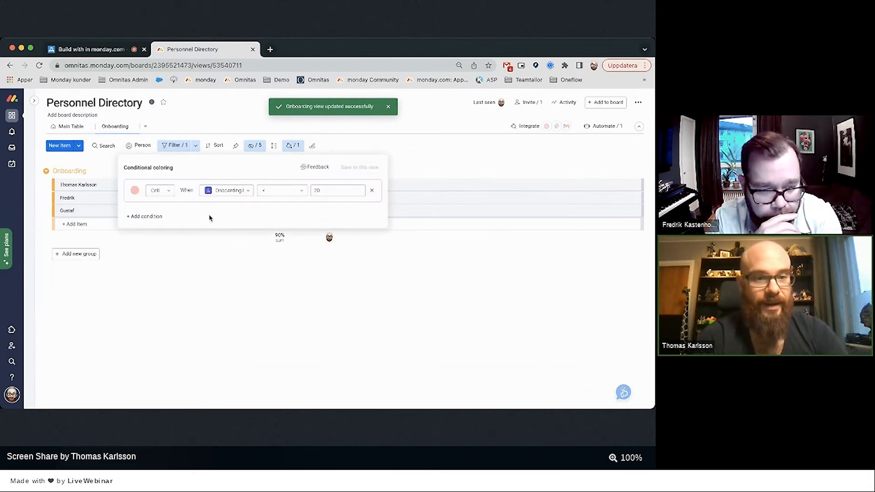
pyautogui.click(144, 217)
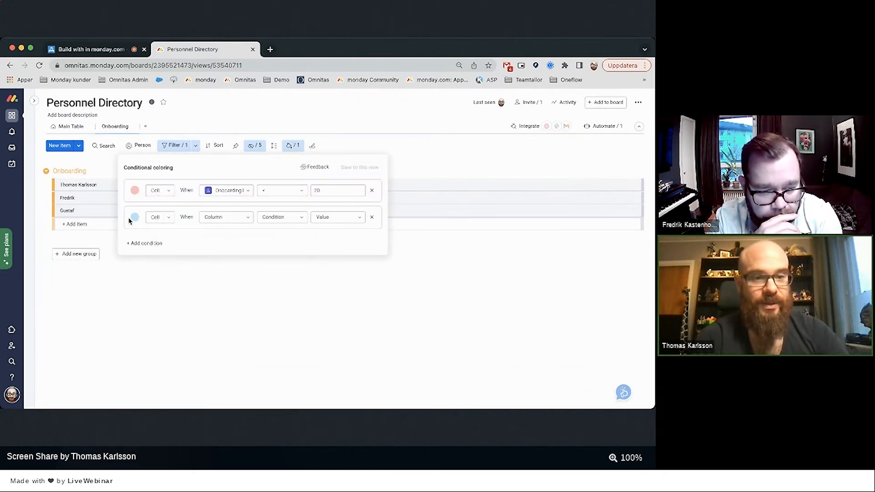
pyautogui.click(135, 218)
pyautogui.click(133, 246)
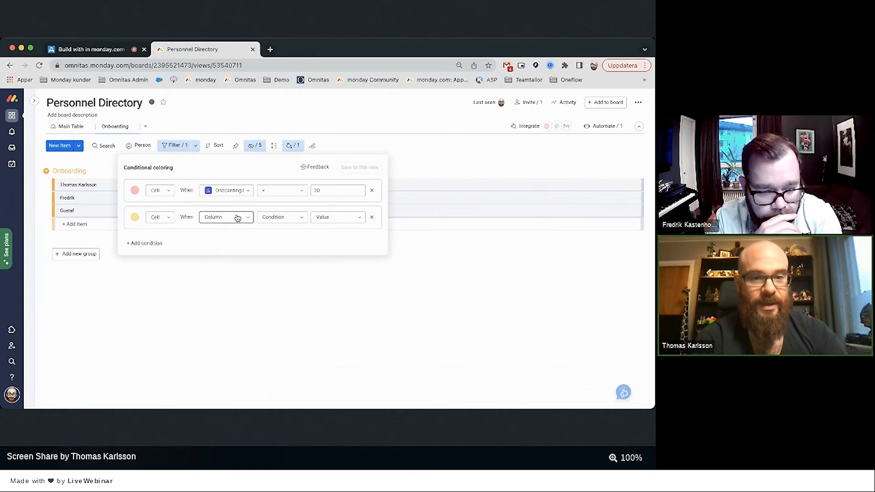
pyautogui.click(231, 219)
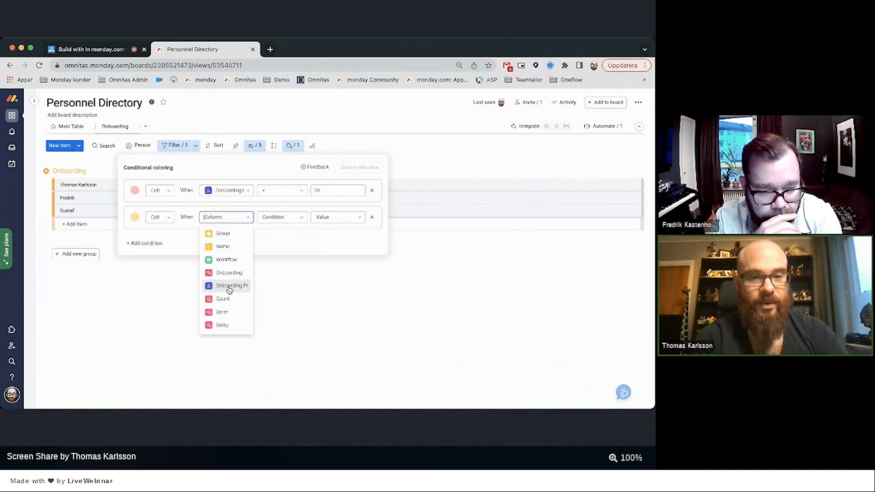
pyautogui.click(230, 285)
pyautogui.click(279, 217)
pyautogui.scroll(-2, 271, 315)
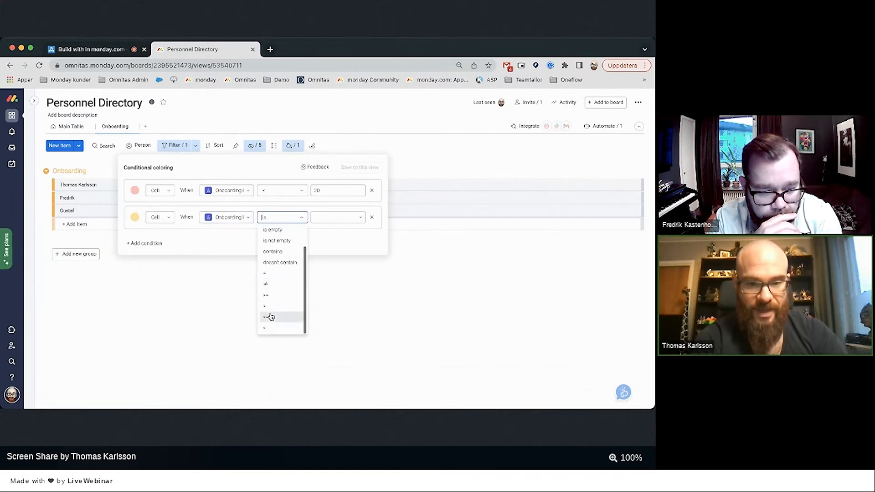
pyautogui.click(273, 329)
pyautogui.click(320, 217)
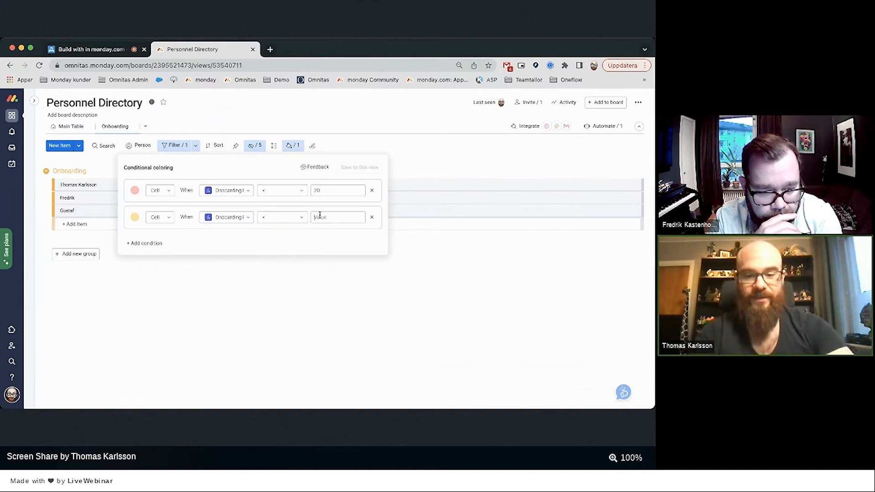
pyautogui.write('50')
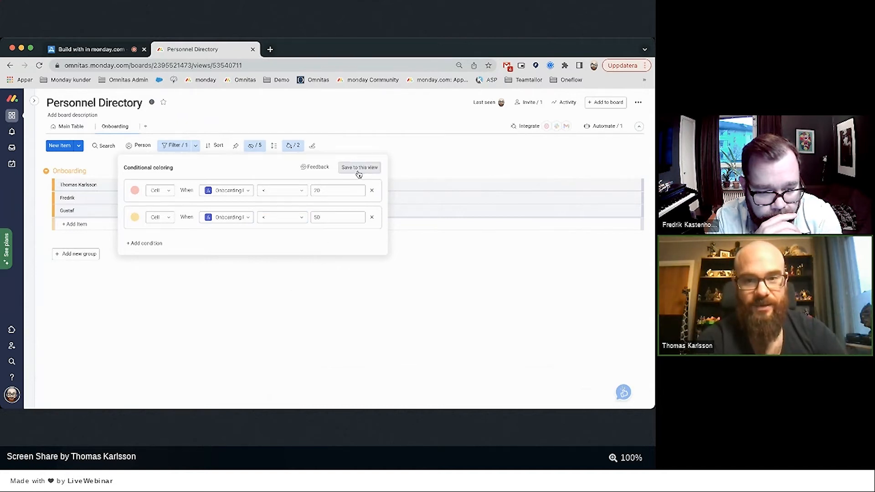
pyautogui.click(358, 168)
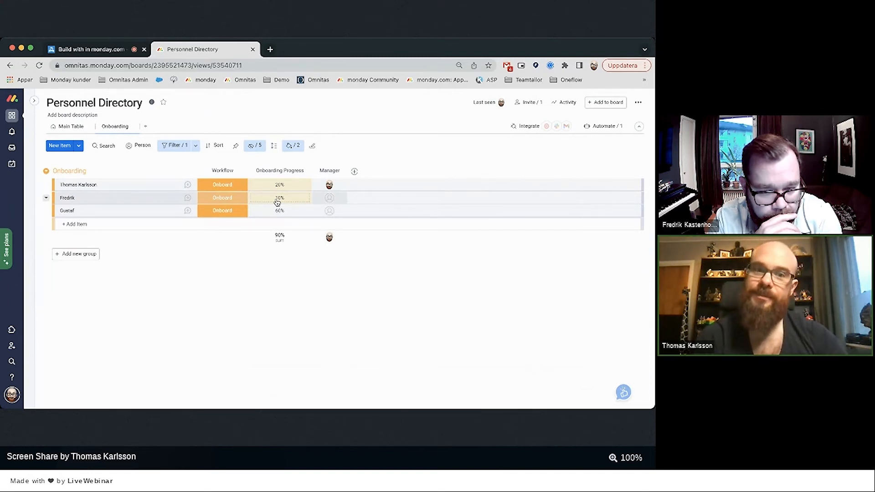
# Delete the old under-20 coloring rule and add a new pink-red rule after the yellow one.
pyautogui.click(291, 148)
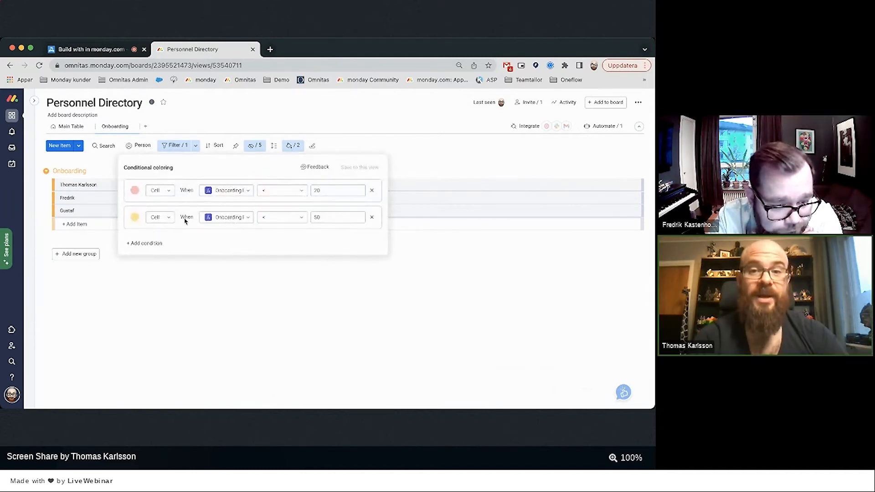
pyautogui.click(372, 191)
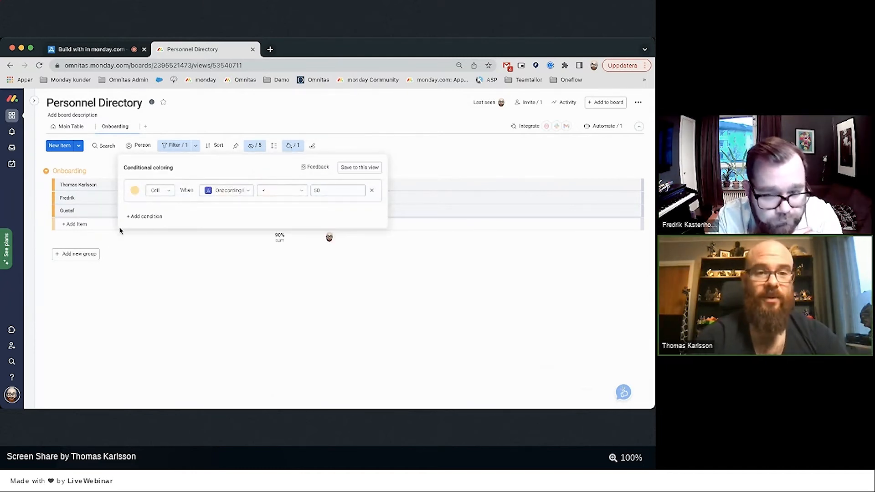
pyautogui.click(150, 224)
pyautogui.click(135, 218)
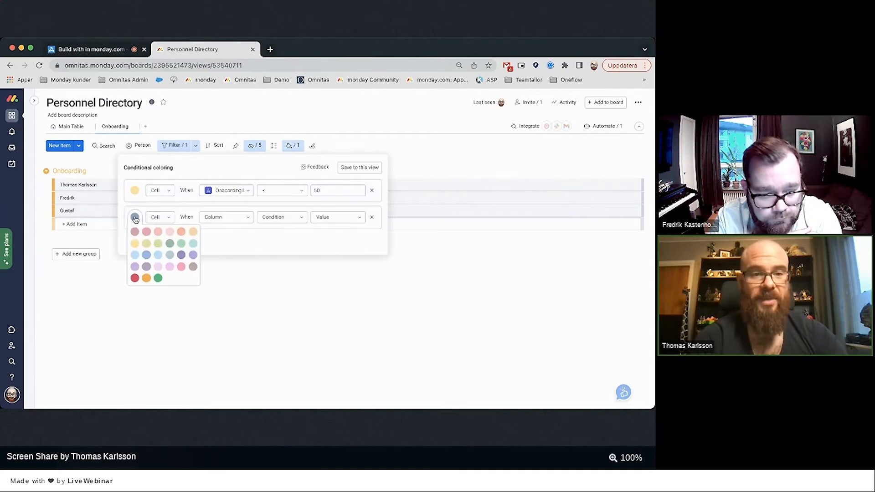
pyautogui.click(145, 234)
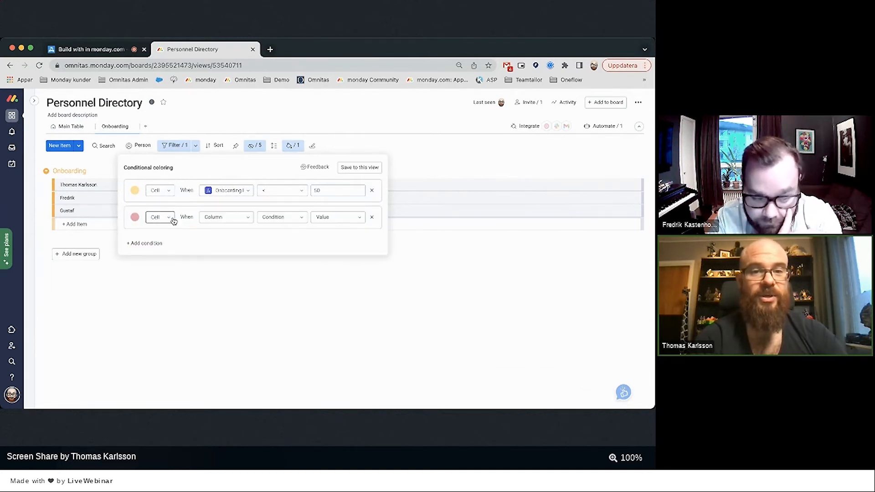
# Set the pink-red rule to Onboarding Progress less than 20 and save it to this view.
pyautogui.click(235, 219)
pyautogui.click(238, 287)
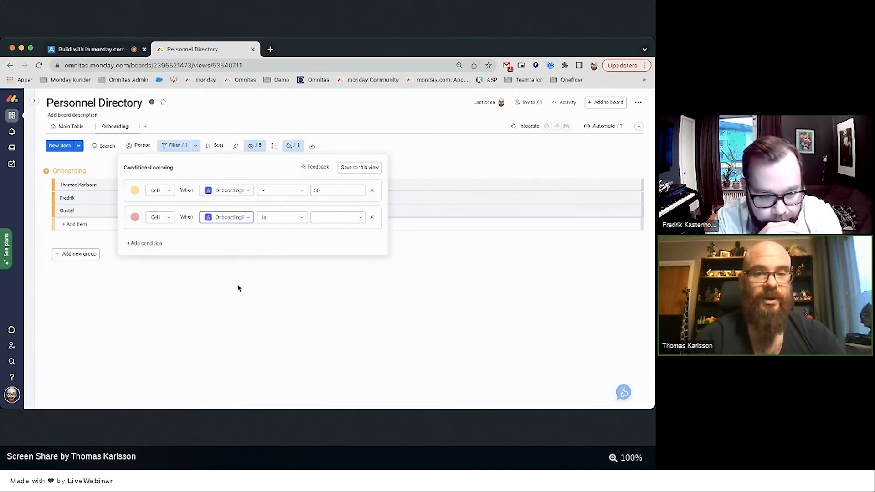
pyautogui.click(288, 221)
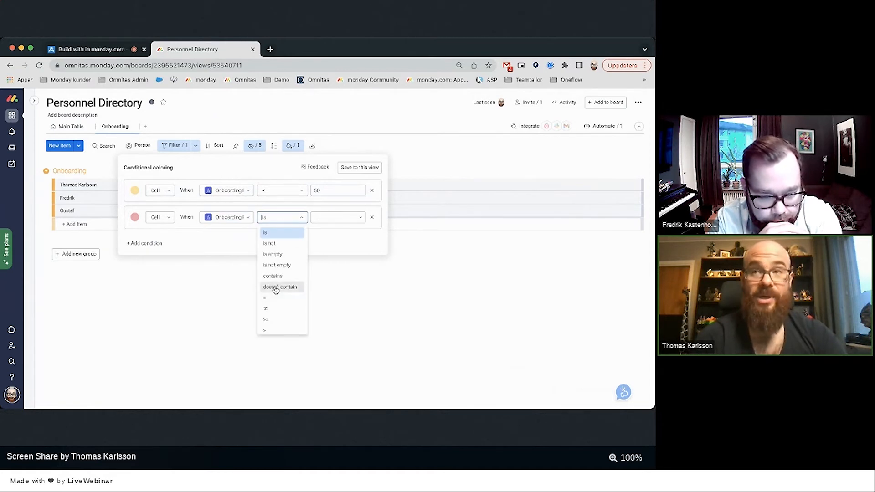
pyautogui.scroll(-2, 275, 288)
pyautogui.click(271, 326)
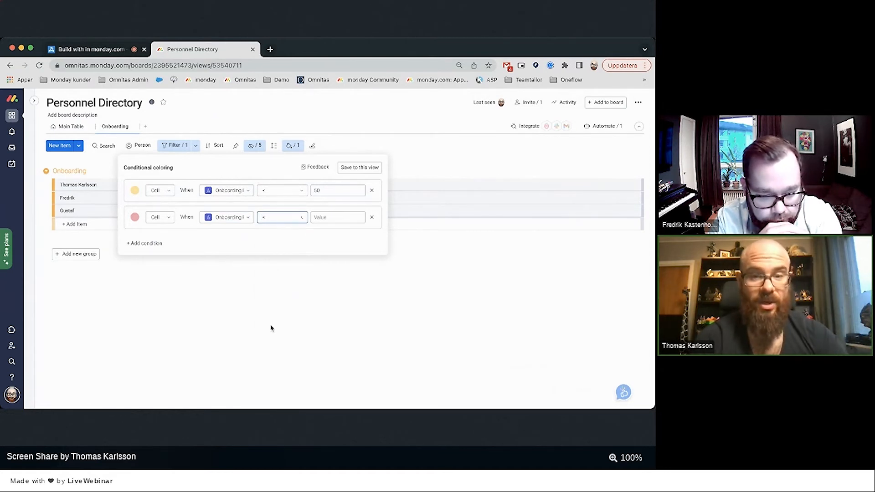
pyautogui.click(323, 221)
pyautogui.write('20')
pyautogui.click(356, 167)
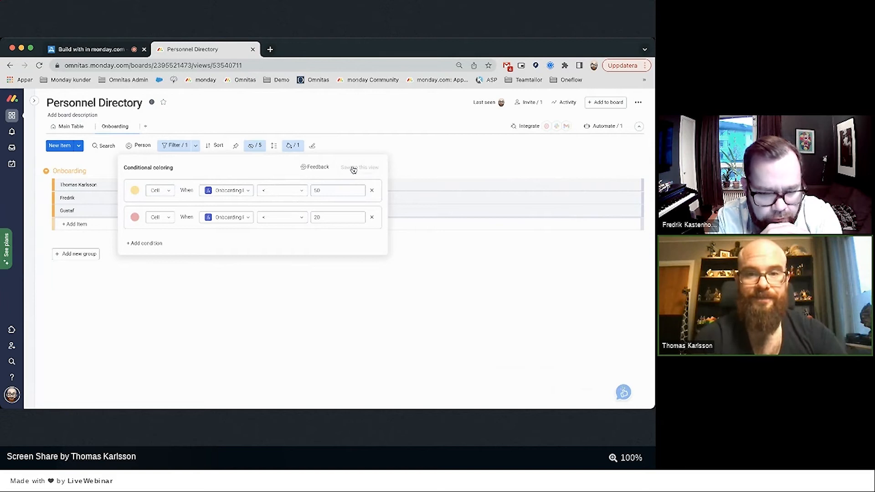
pyautogui.click(426, 146)
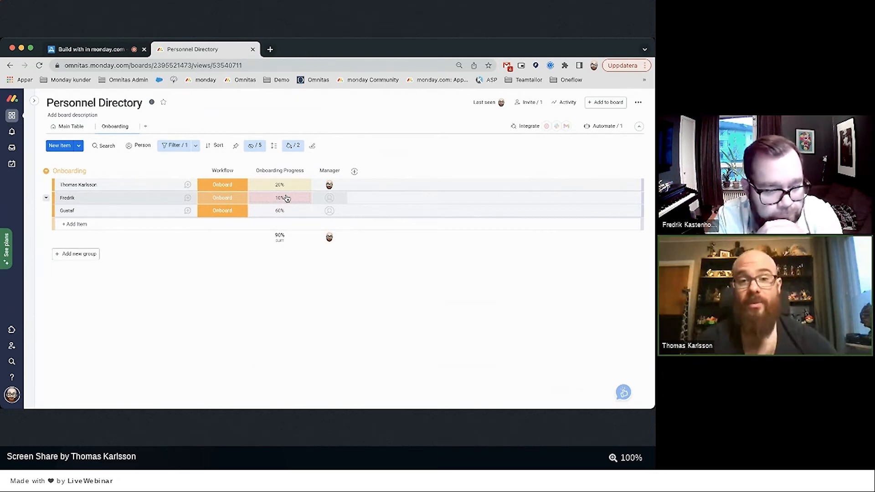
# Add a green coloring rule for Onboarding Progress greater than 49.
pyautogui.click(292, 145)
pyautogui.click(141, 243)
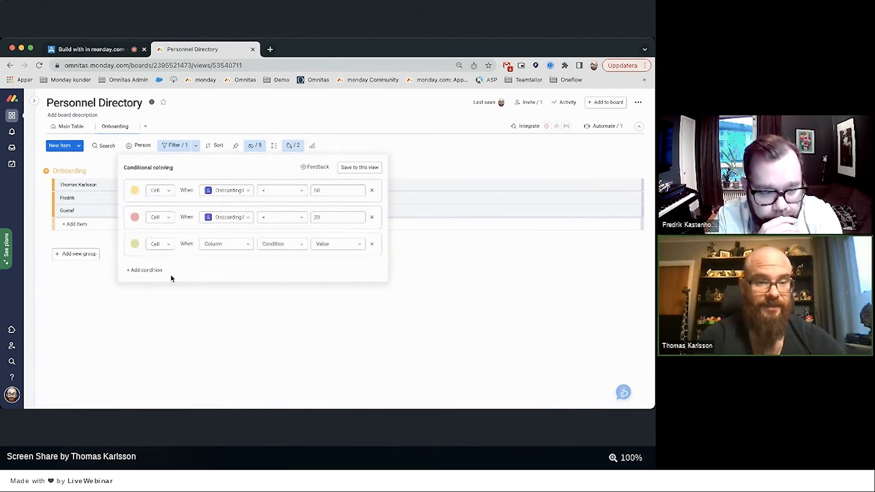
pyautogui.click(135, 244)
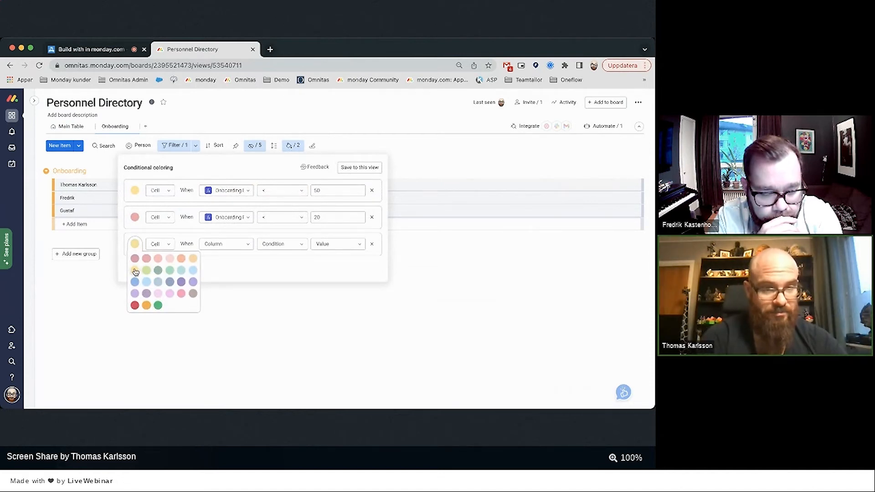
pyautogui.click(146, 274)
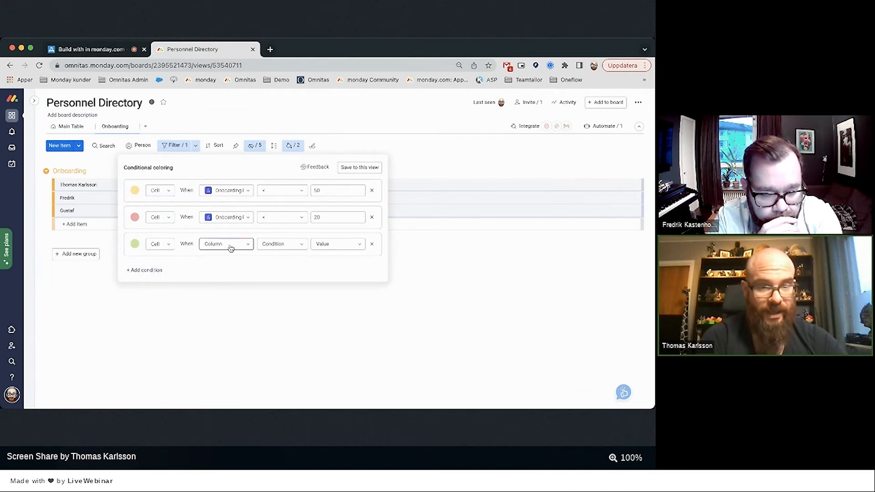
pyautogui.click(230, 244)
pyautogui.click(235, 318)
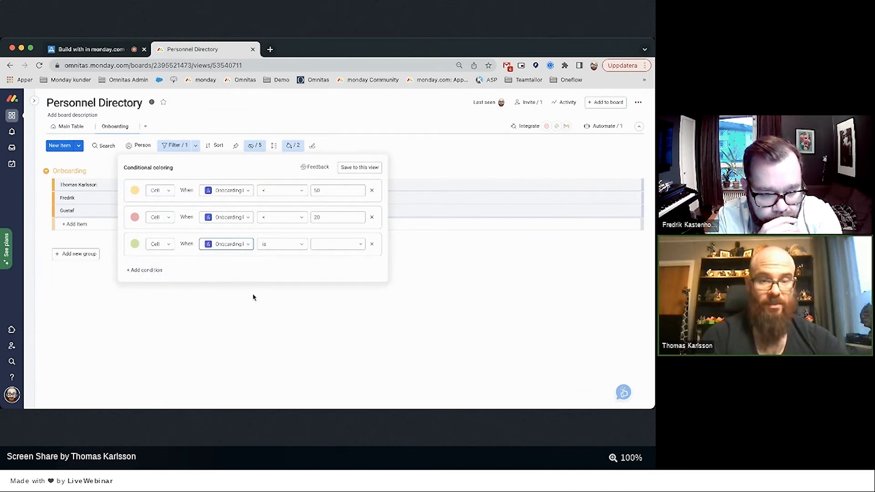
pyautogui.click(278, 245)
pyautogui.scroll(-1, 279, 344)
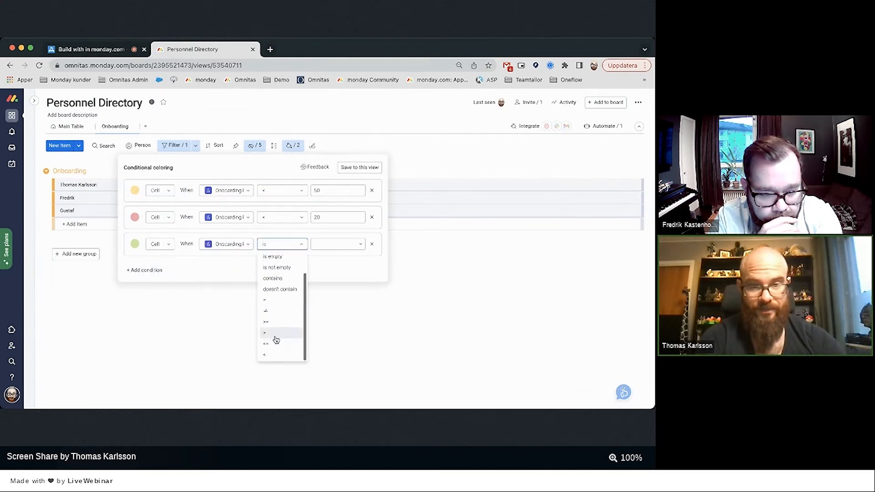
pyautogui.click(274, 335)
pyautogui.click(317, 246)
pyautogui.write('4')
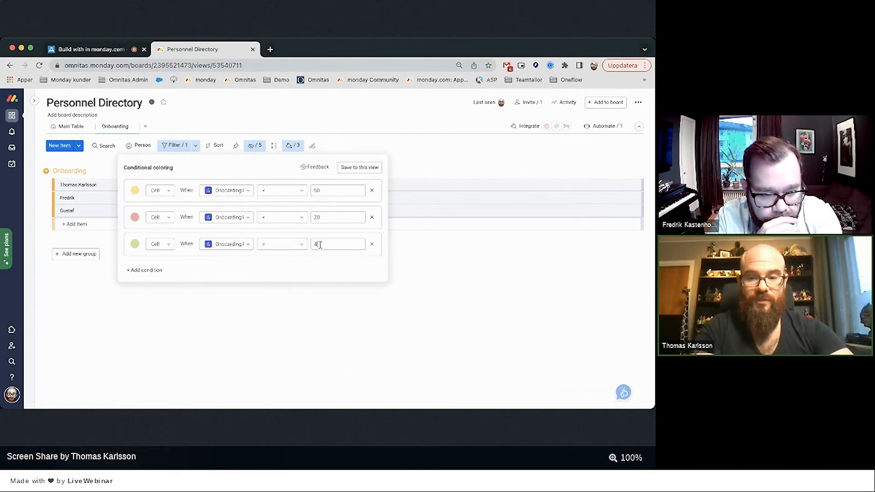
pyautogui.write('9')
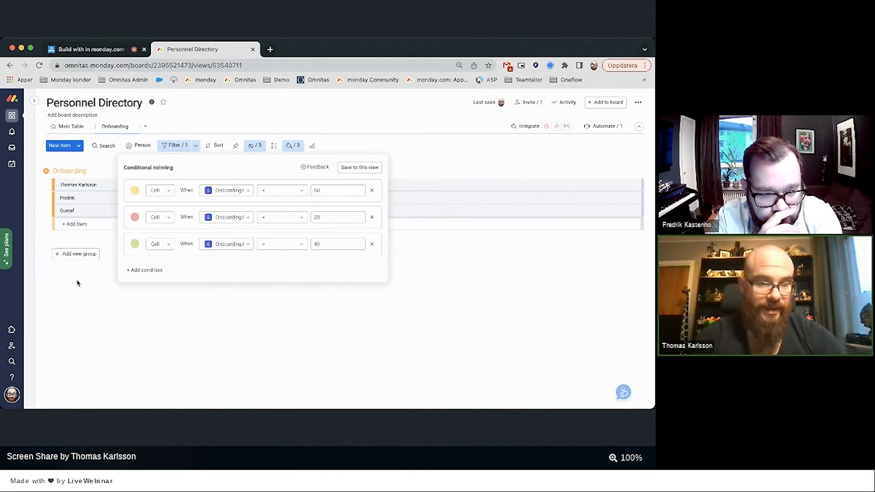
# Add a green rule for Onboarding Progress greater than or equal to 80.
pyautogui.click(146, 270)
pyautogui.click(140, 271)
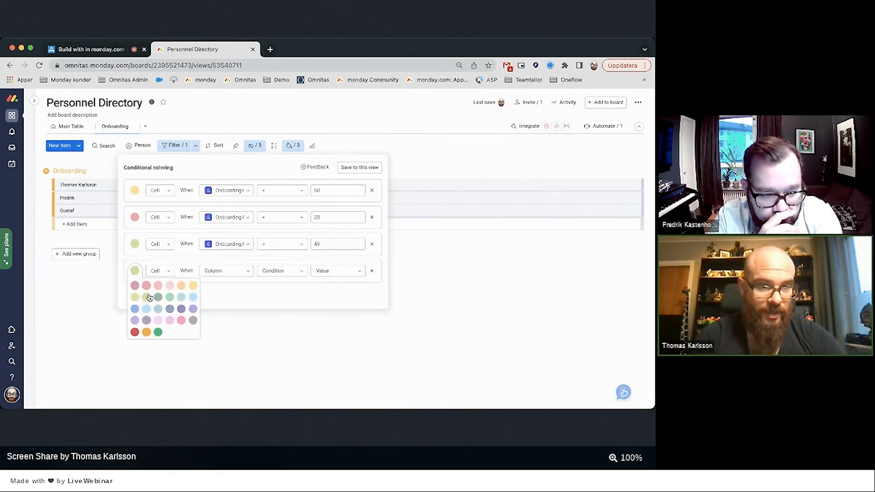
pyautogui.click(145, 298)
pyautogui.click(135, 271)
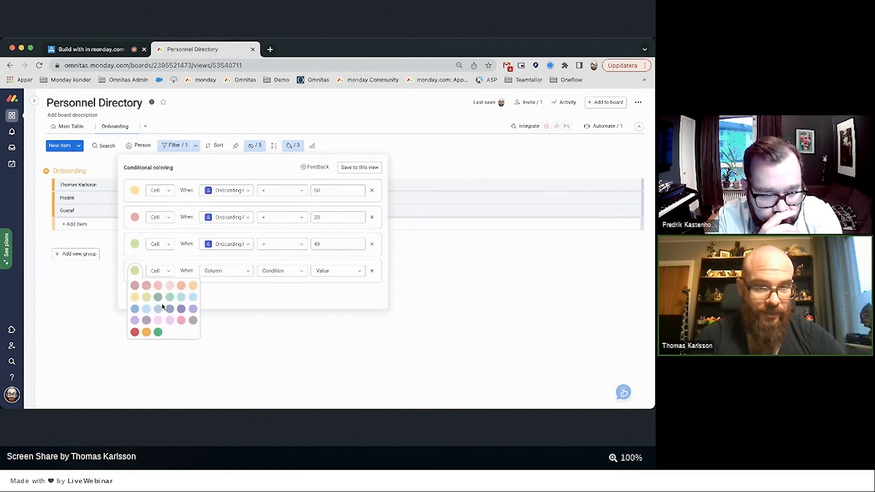
pyautogui.click(170, 299)
pyautogui.click(217, 272)
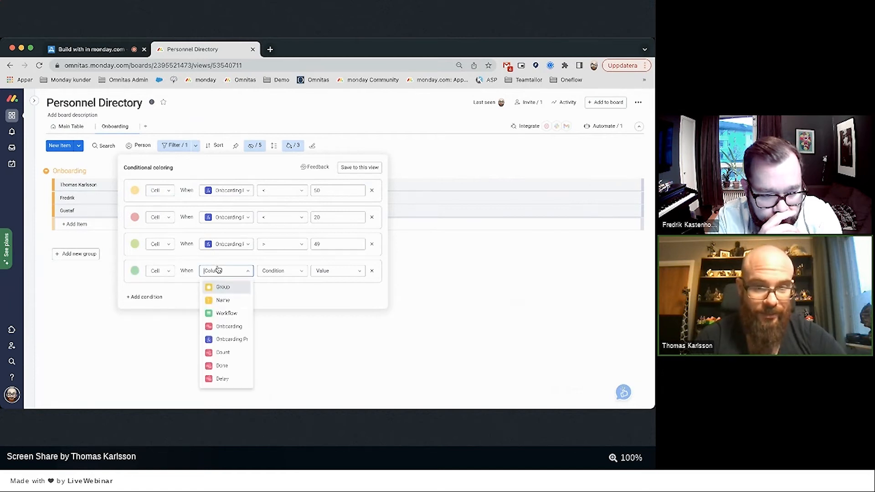
pyautogui.click(222, 338)
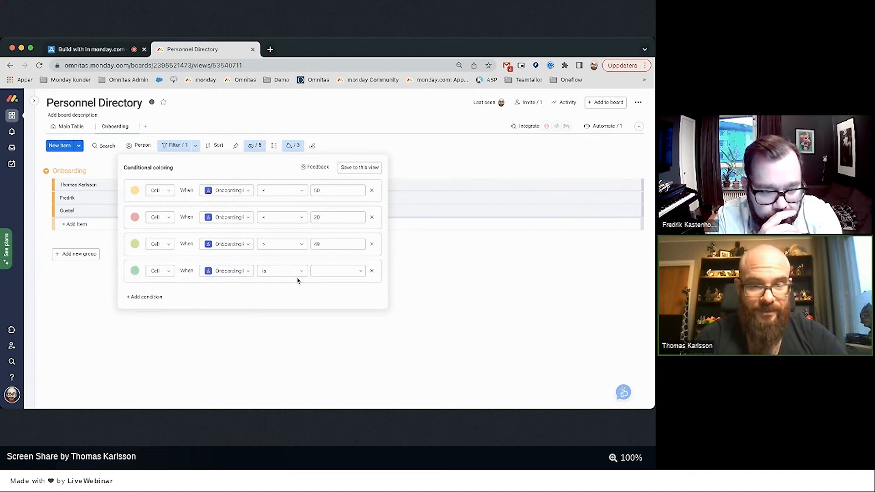
pyautogui.click(299, 273)
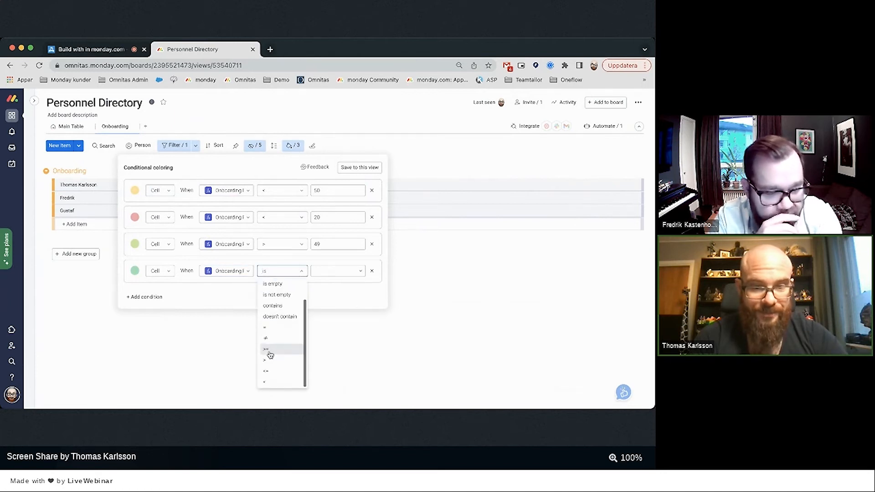
pyautogui.click(270, 350)
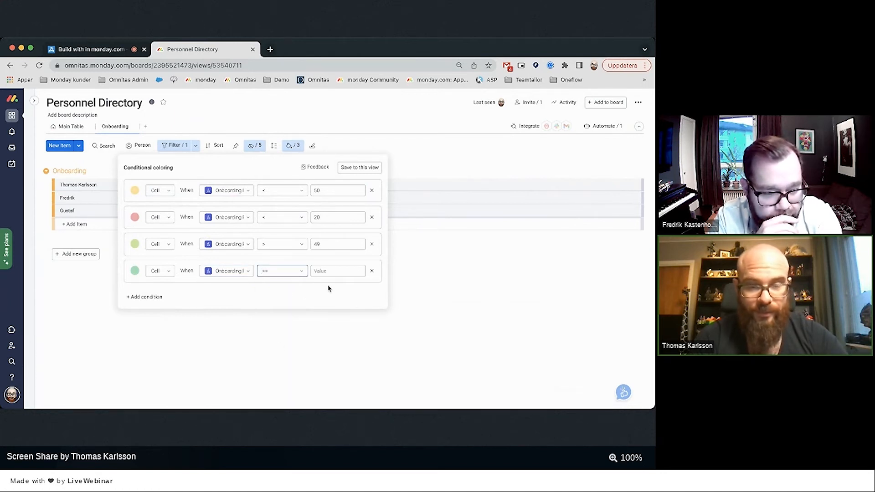
pyautogui.click(323, 272)
pyautogui.write('80')
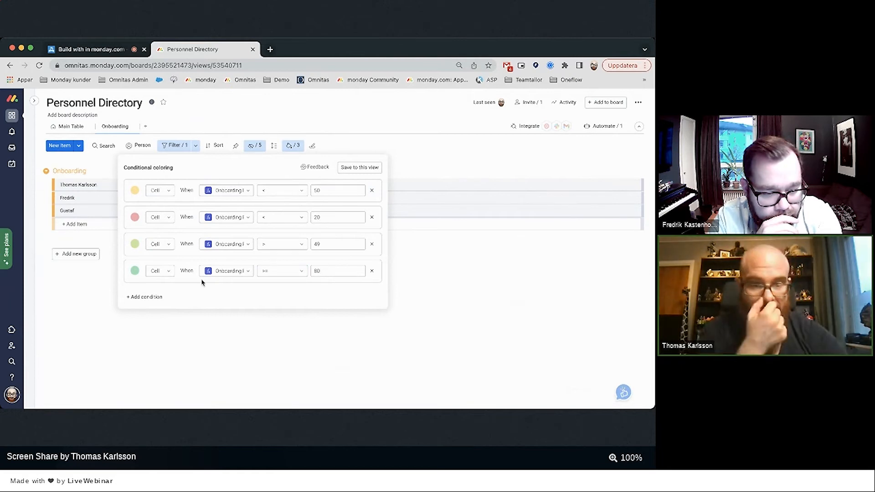
# Add a dark green rule for Onboarding Progress equal to 100, then save to the Onboarding view.
pyautogui.click(138, 301)
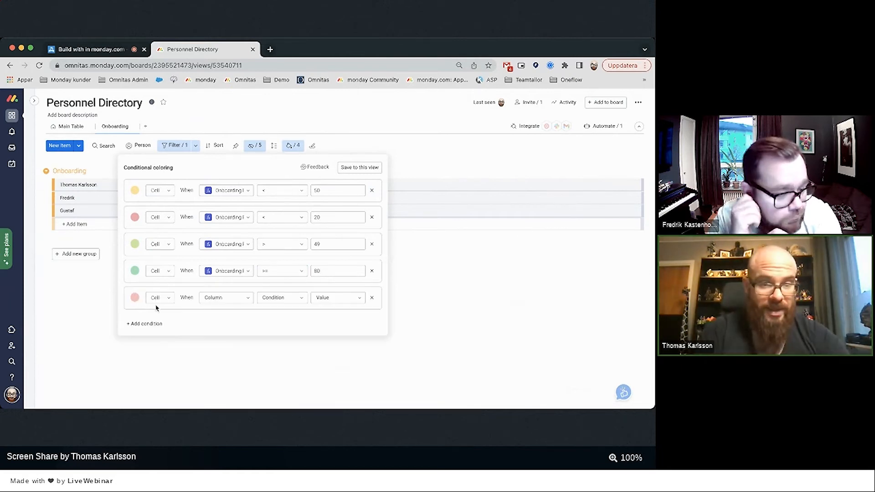
pyautogui.click(135, 299)
pyautogui.click(156, 359)
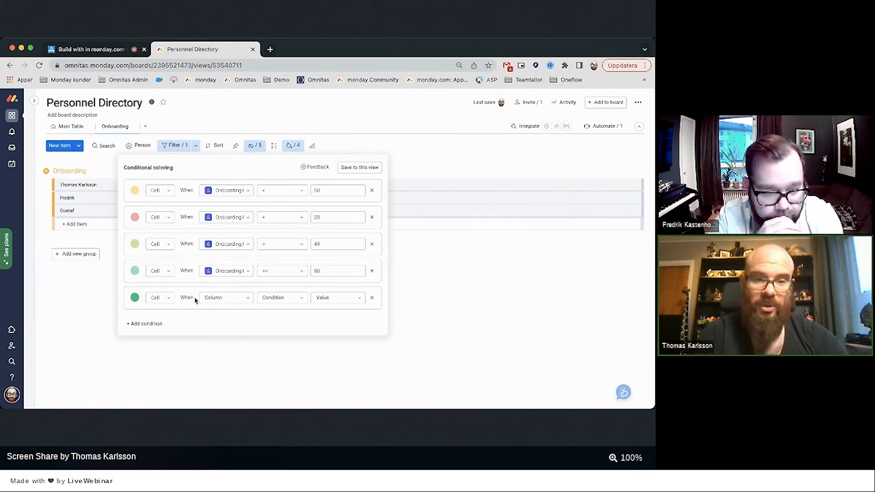
pyautogui.click(213, 299)
pyautogui.click(221, 365)
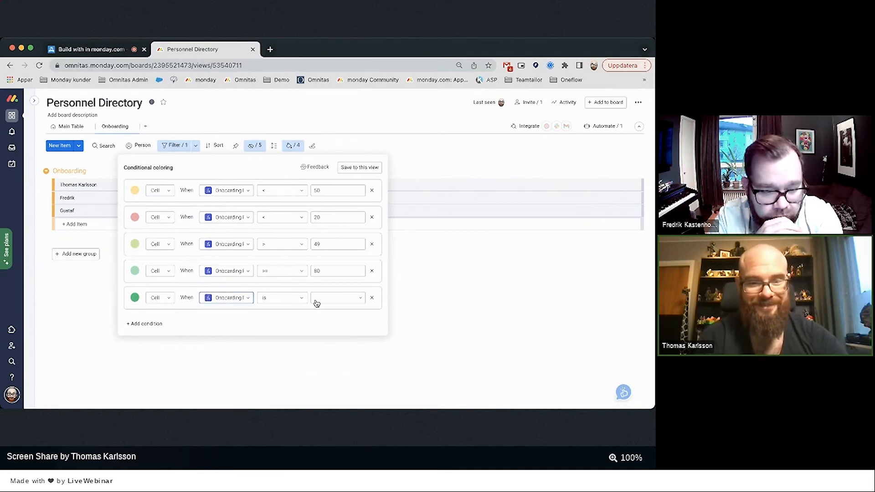
pyautogui.click(295, 300)
pyautogui.scroll(-2, 279, 347)
pyautogui.click(278, 356)
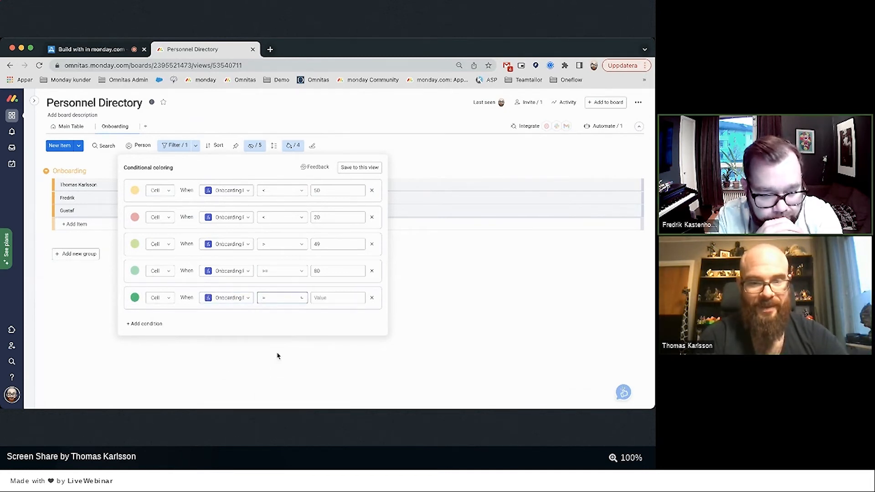
pyautogui.click(319, 297)
pyautogui.write('100')
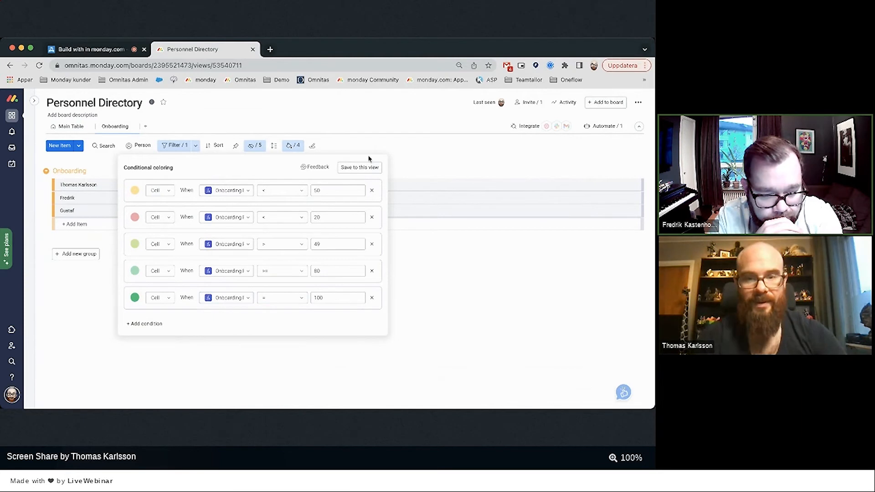
pyautogui.click(364, 168)
pyautogui.click(455, 330)
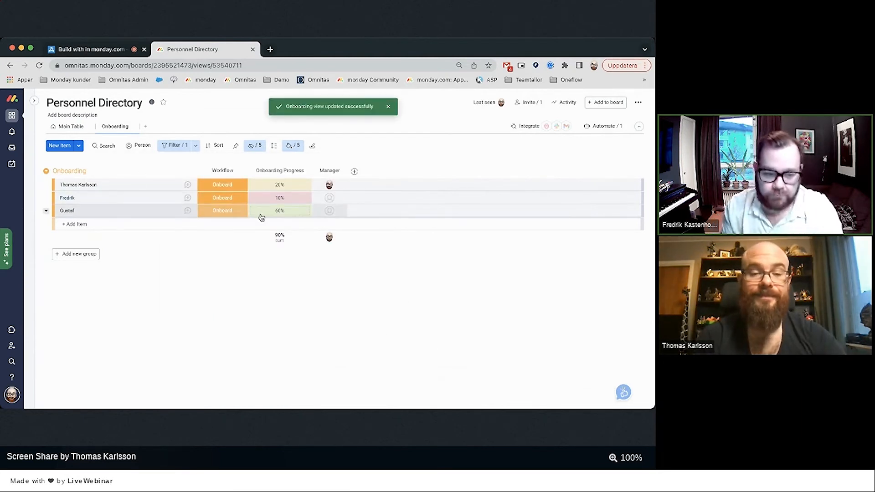
# Mark Welcome package in lobby and Office tour Done on the third new hire's board, then check Personnel Directory.
pyautogui.moveTo(33, 236)
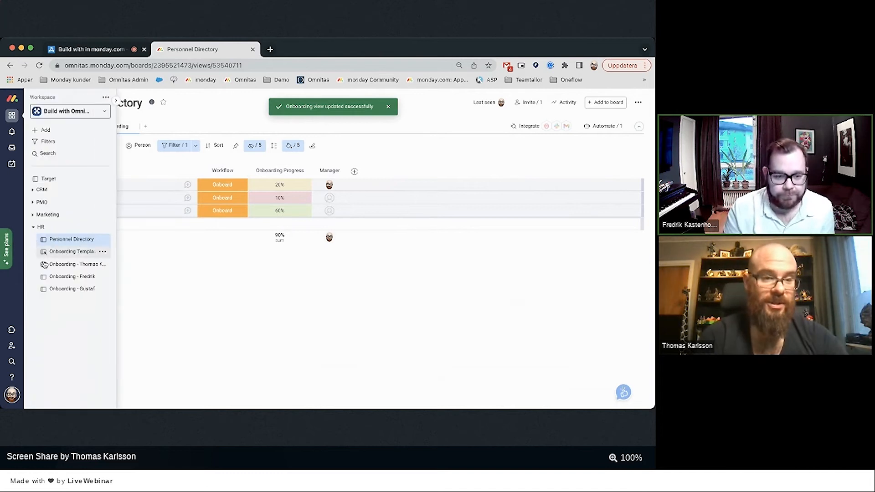
pyautogui.click(54, 290)
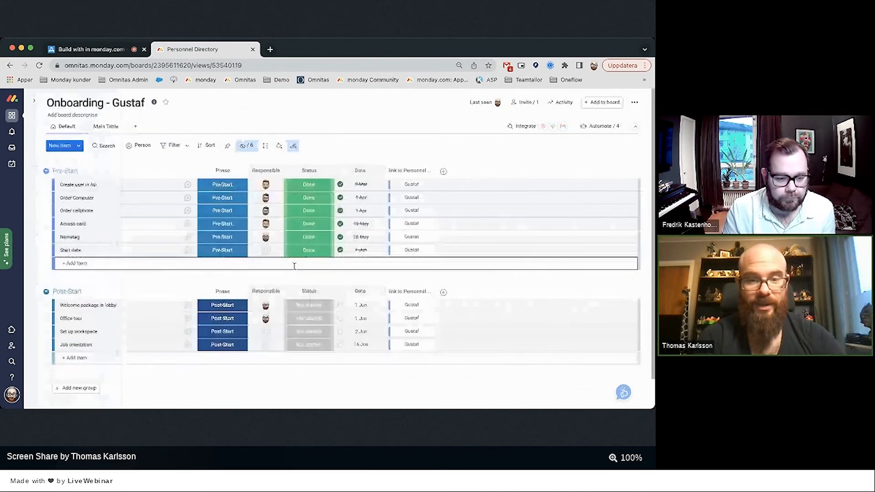
pyautogui.click(307, 309)
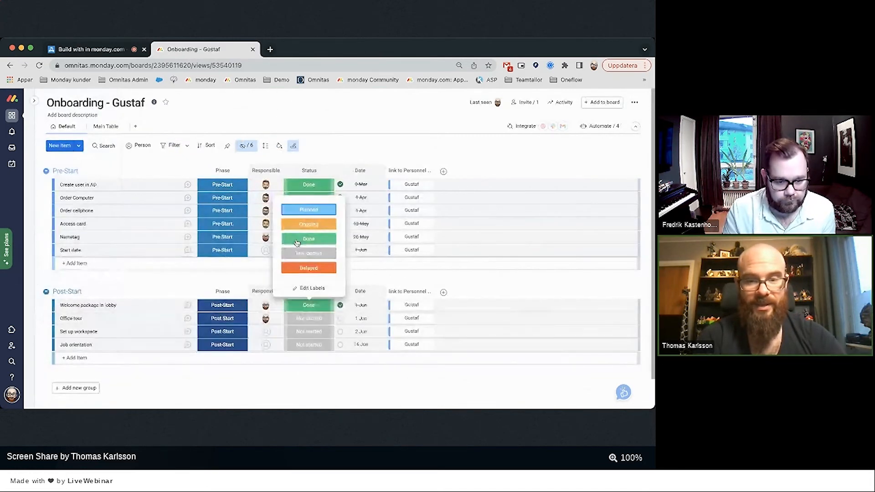
pyautogui.click(309, 239)
pyautogui.click(308, 318)
pyautogui.click(309, 250)
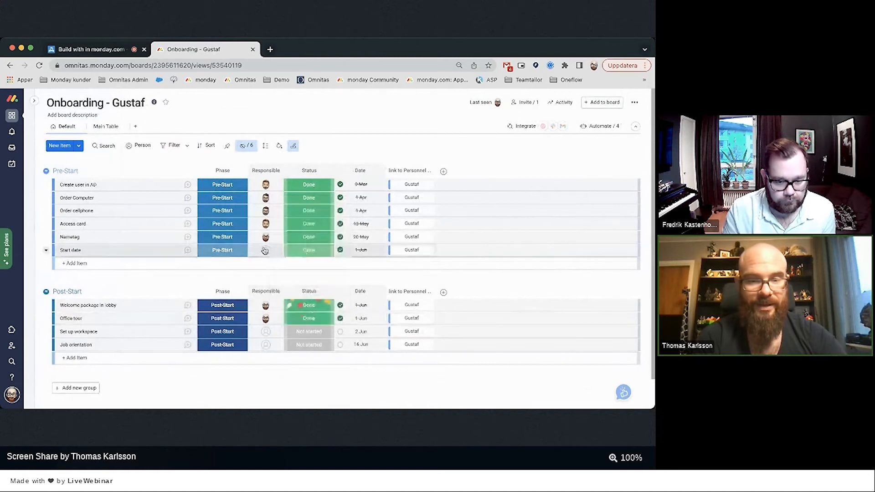
pyautogui.moveTo(33, 252)
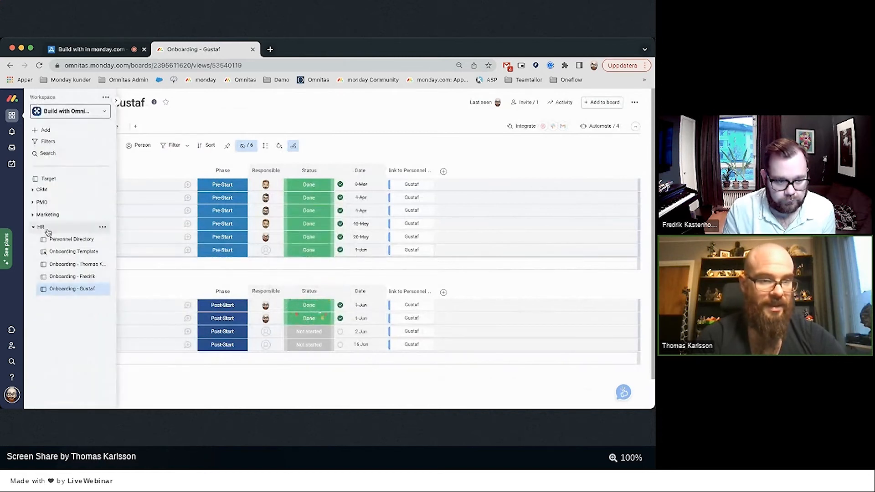
pyautogui.moveTo(18, 239)
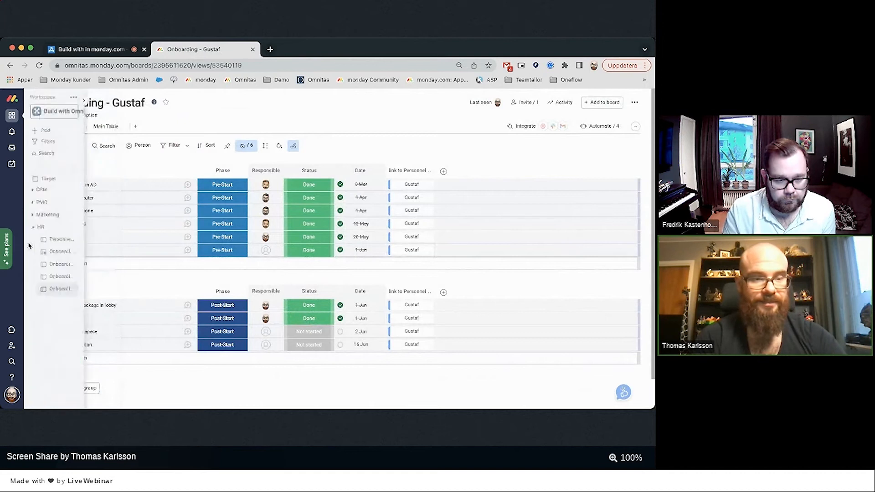
pyautogui.click(68, 236)
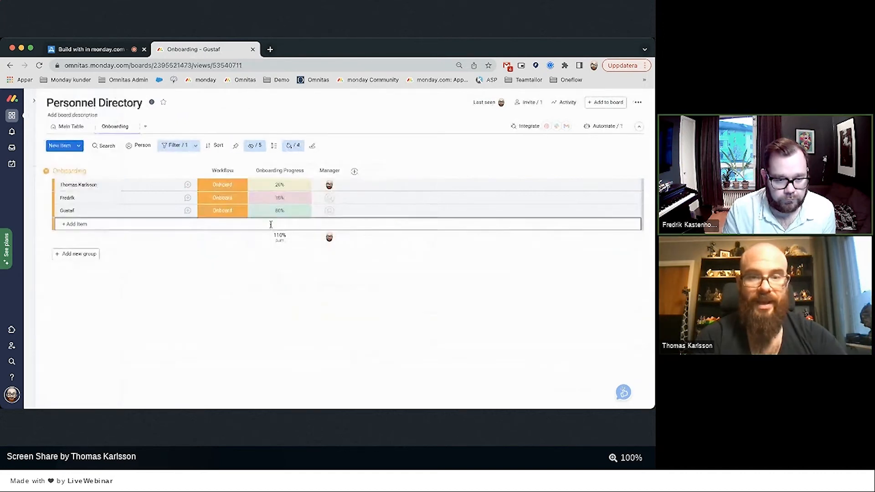
# Back on that onboarding board, mark Set up workspace and Job orientation Done.
pyautogui.moveTo(22, 333)
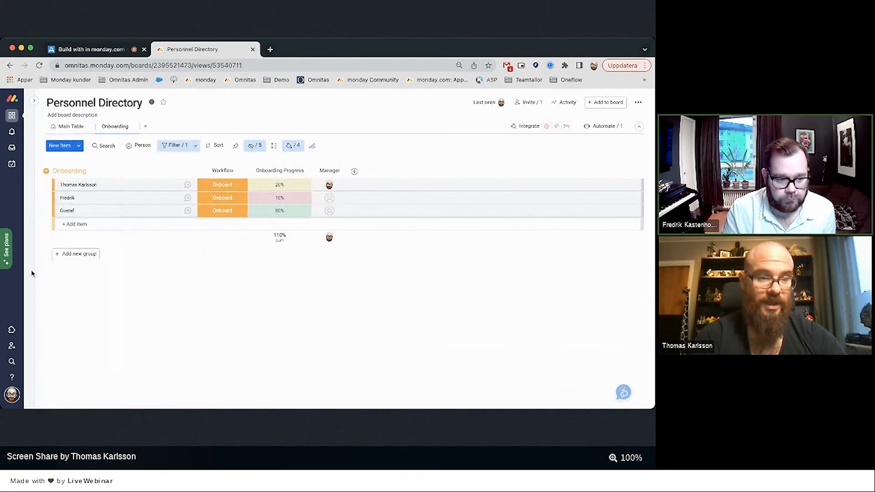
pyautogui.moveTo(43, 265)
pyautogui.click(54, 289)
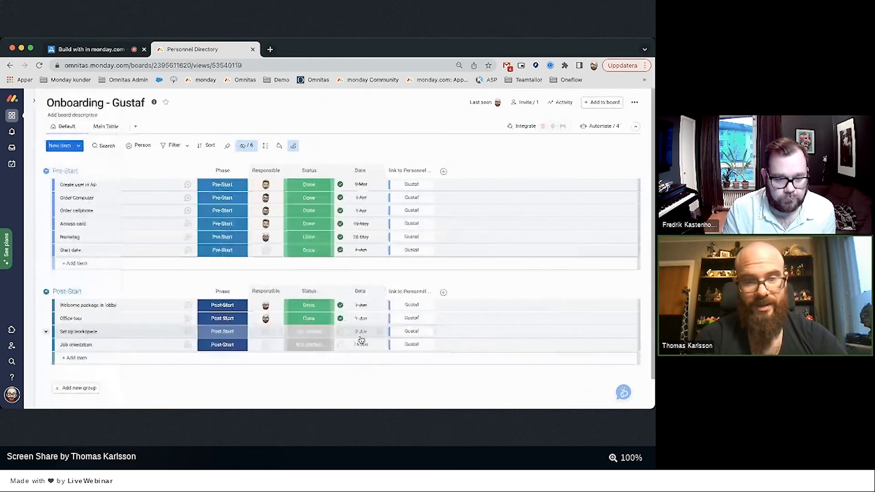
pyautogui.click(315, 332)
pyautogui.click(301, 265)
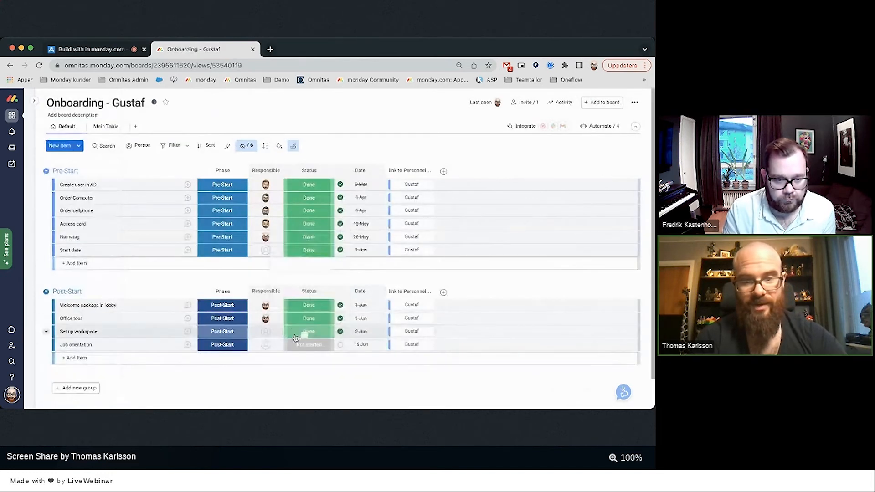
pyautogui.click(308, 345)
pyautogui.click(300, 284)
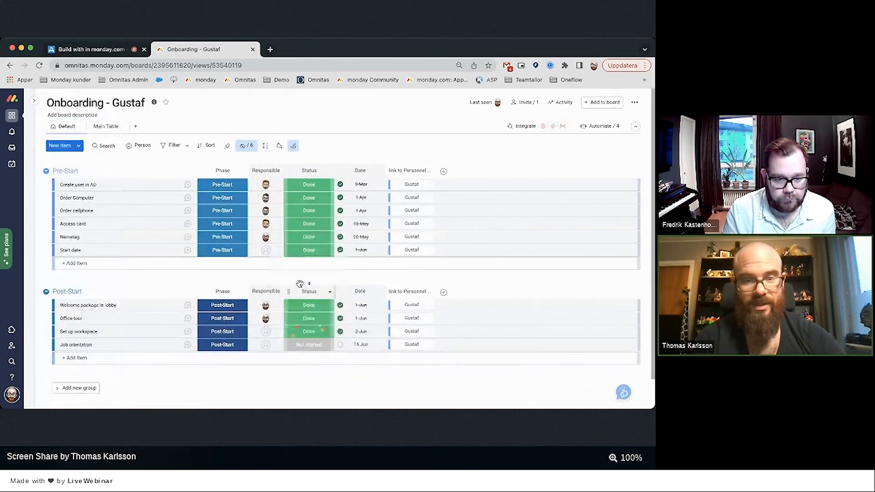
pyautogui.click(308, 344)
pyautogui.click(308, 278)
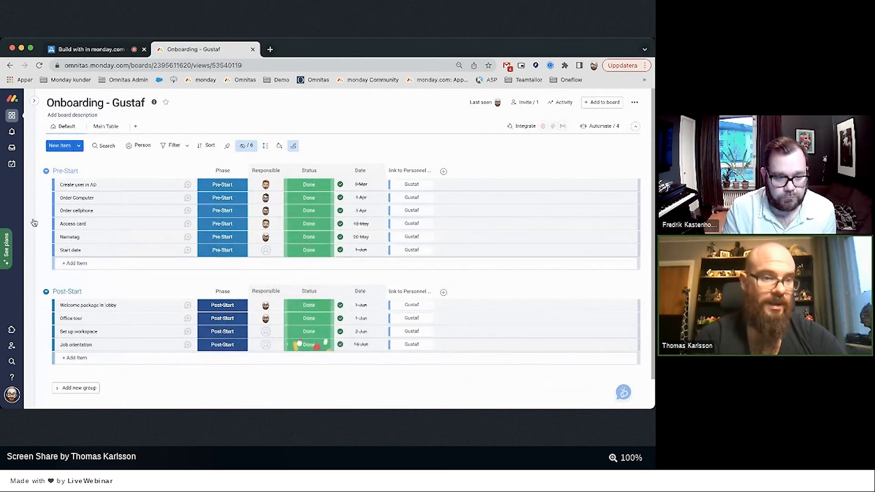
# Return to the Personnel Directory and review the view's conditional coloring rules.
pyautogui.moveTo(32, 223)
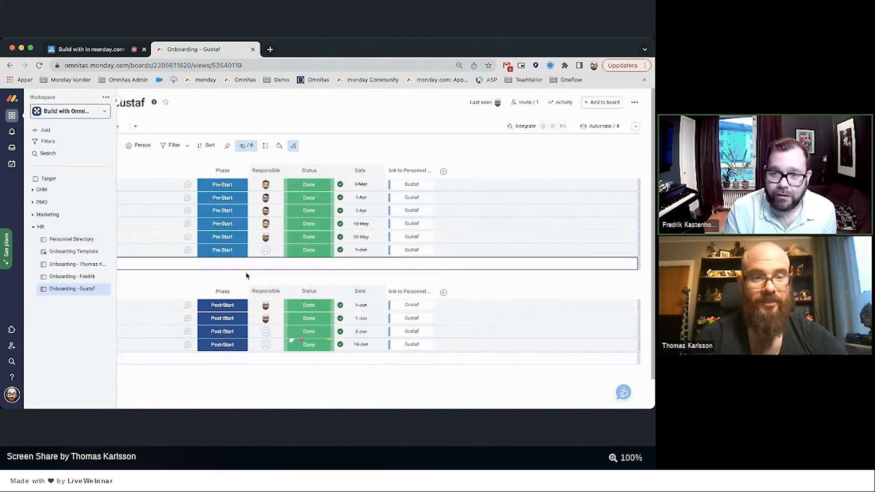
pyautogui.click(54, 240)
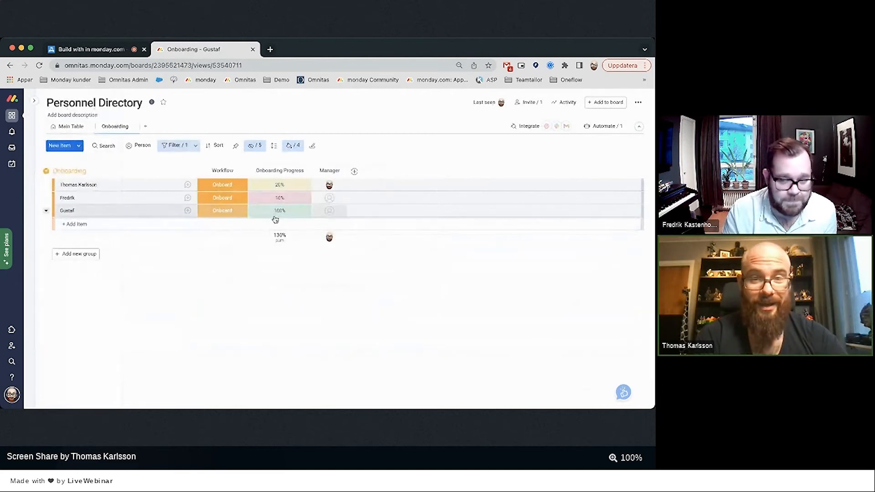
pyautogui.click(293, 145)
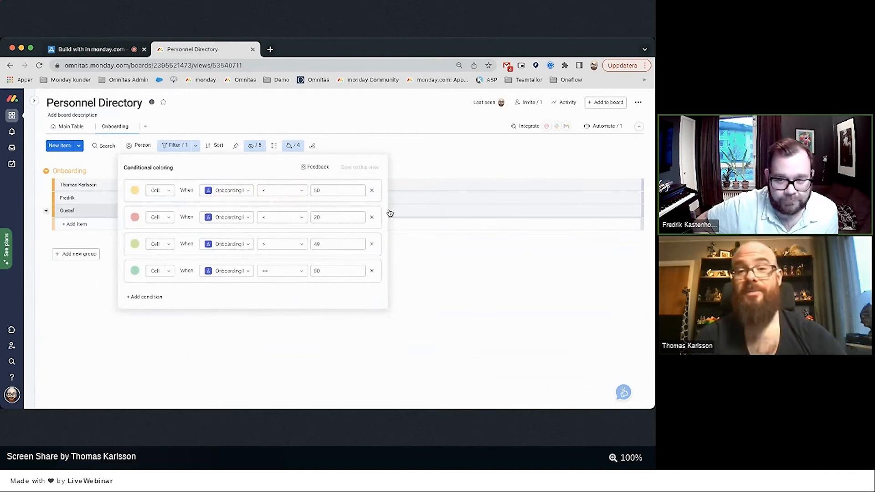
# Add a cell rule for Onboarding Progress equal to 100 and save it to this view.
pyautogui.click(143, 297)
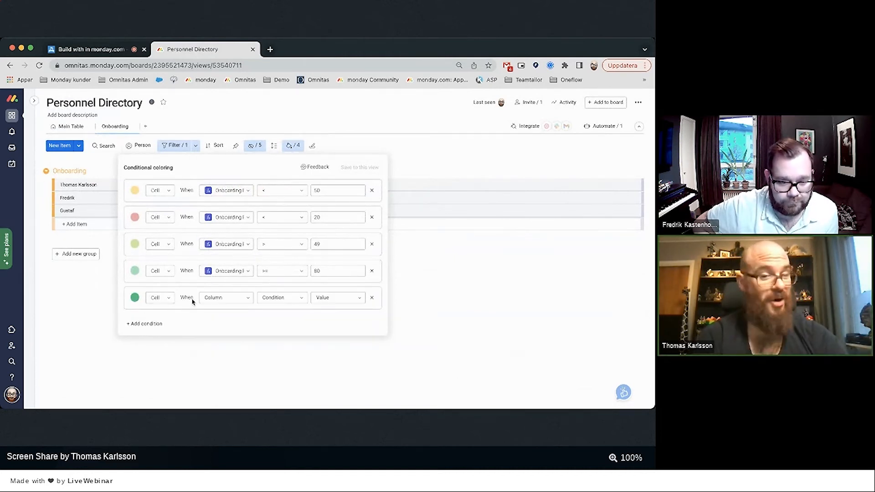
pyautogui.click(214, 298)
pyautogui.click(214, 366)
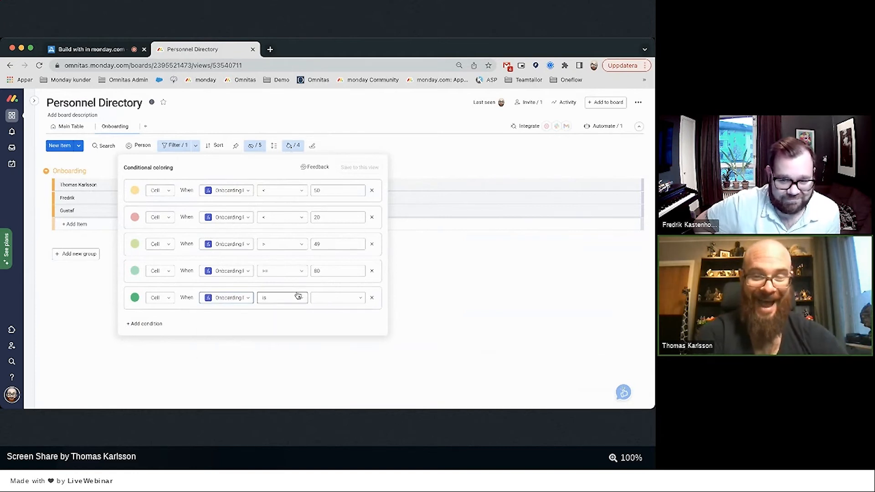
pyautogui.click(275, 299)
pyautogui.click(276, 380)
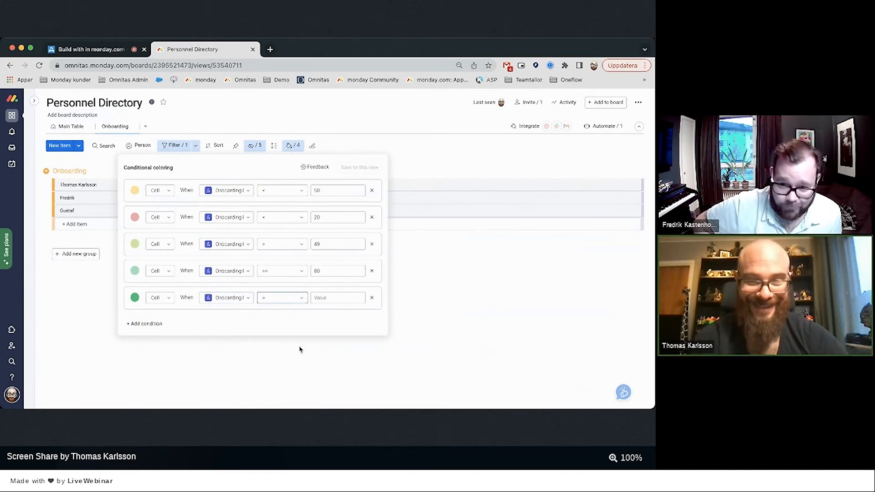
pyautogui.click(323, 298)
pyautogui.write('100')
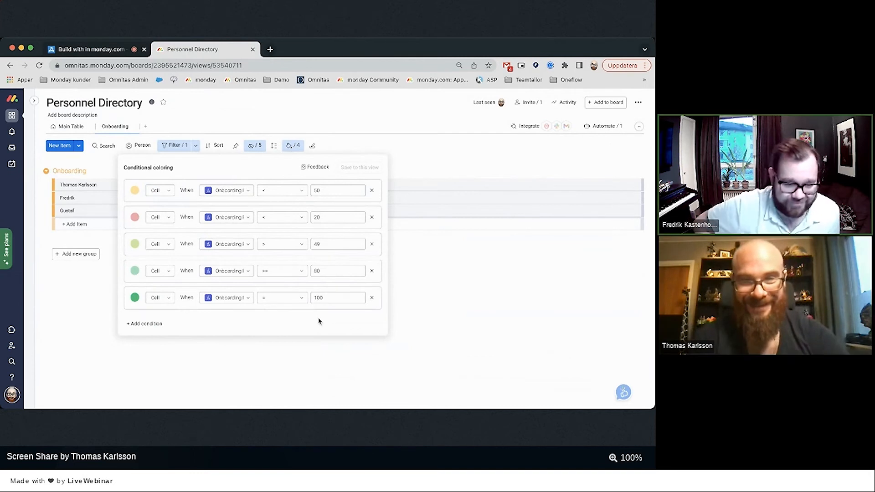
pyautogui.click(358, 168)
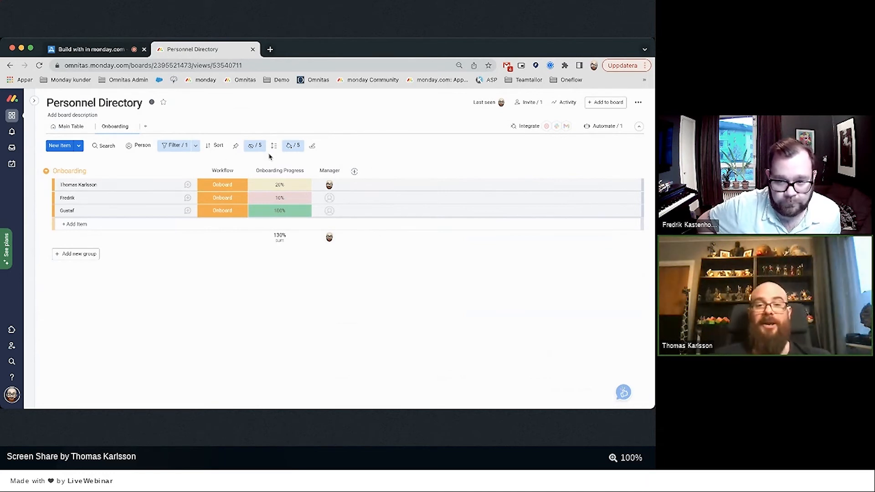
# Add a red whole-row rule for RAG is RED and save it to this view.
pyautogui.click(293, 146)
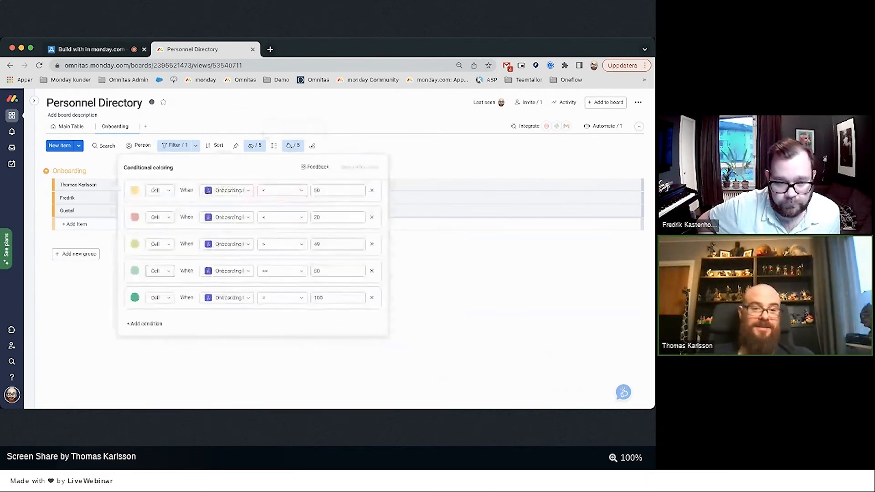
pyautogui.click(142, 323)
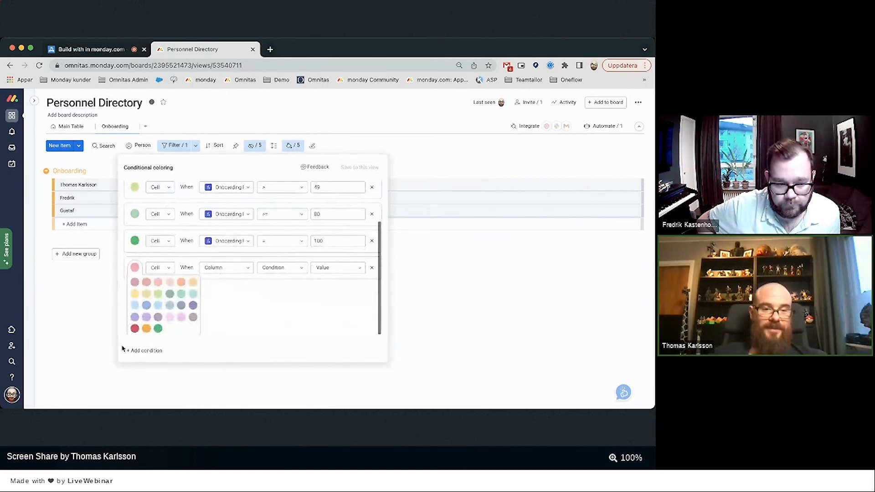
pyautogui.click(134, 328)
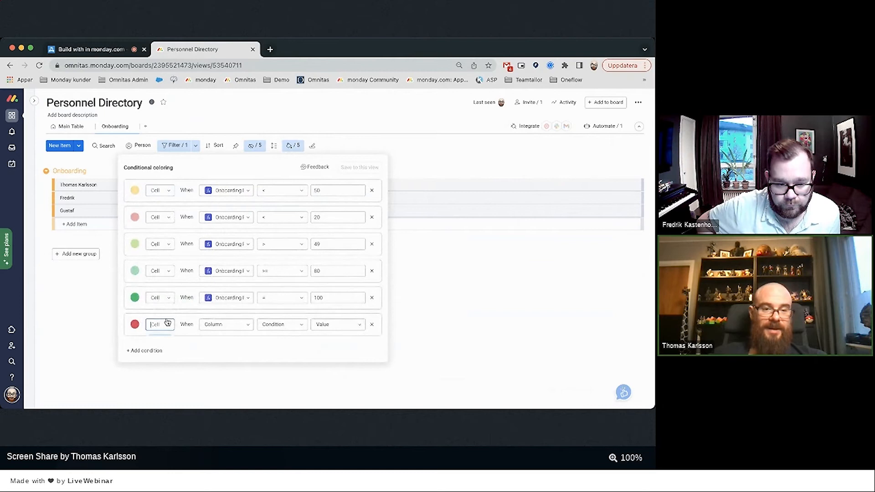
pyautogui.click(161, 333)
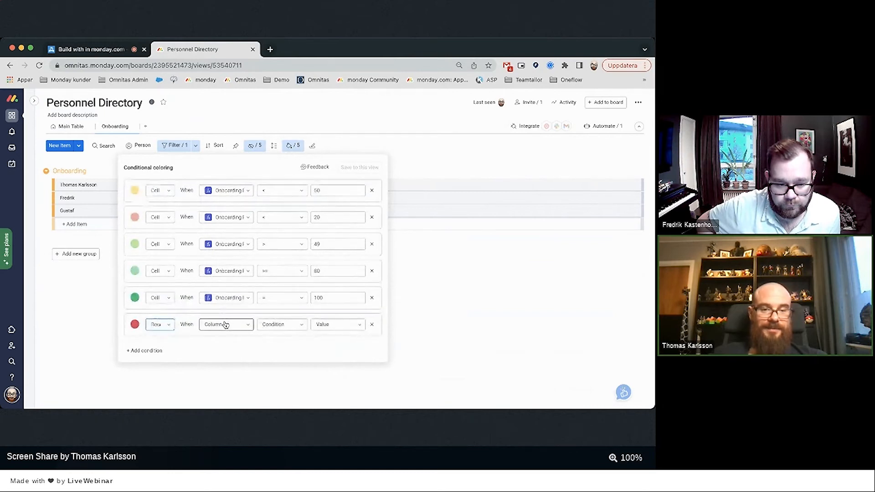
pyautogui.click(225, 325)
pyautogui.scroll(-3, 223, 326)
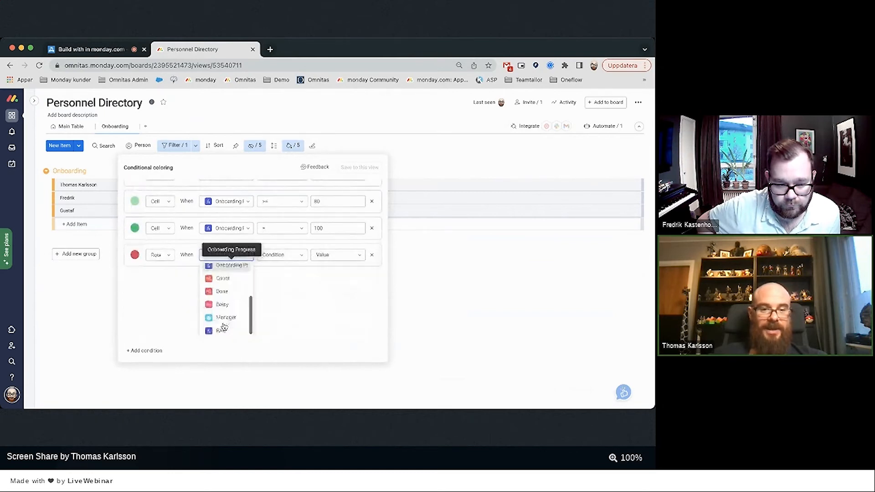
pyautogui.click(222, 328)
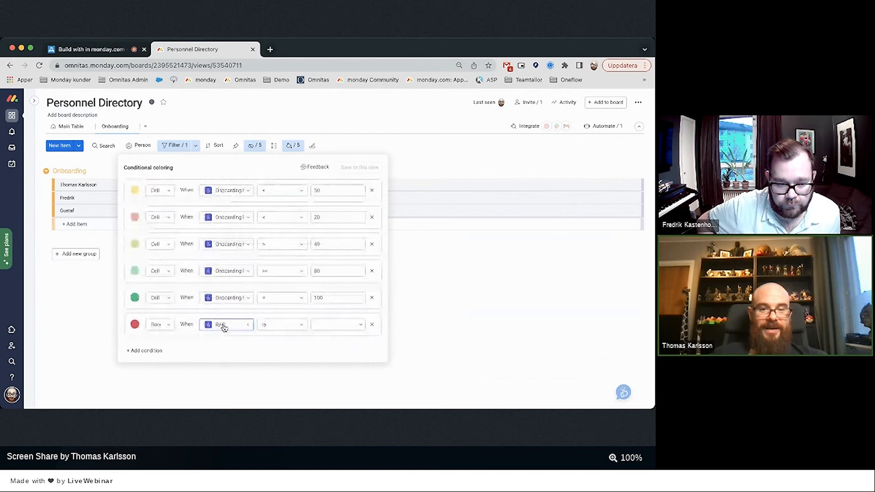
pyautogui.click(322, 330)
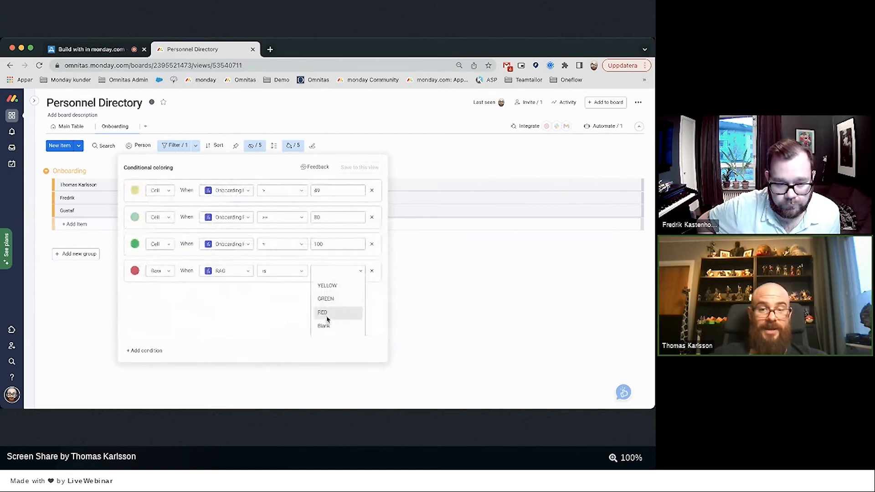
pyautogui.click(327, 317)
pyautogui.click(360, 167)
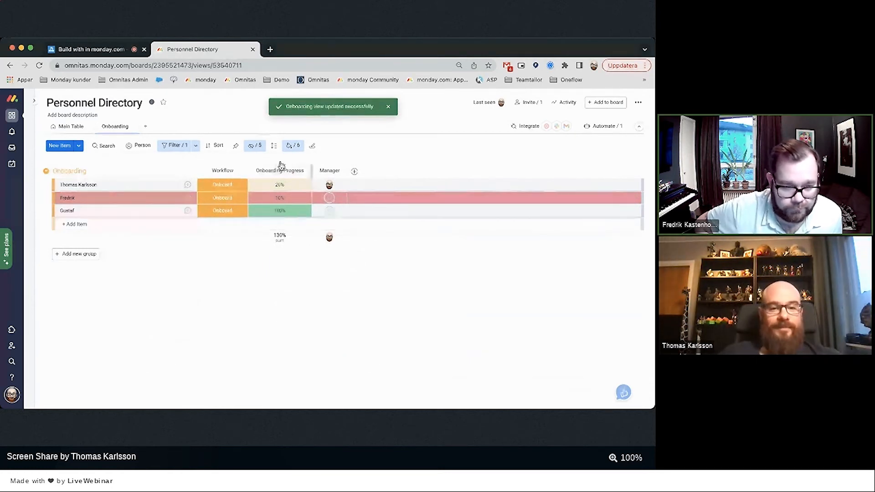
# Add an orange whole-row rule triggered when RAG is YELLOW.
pyautogui.click(293, 145)
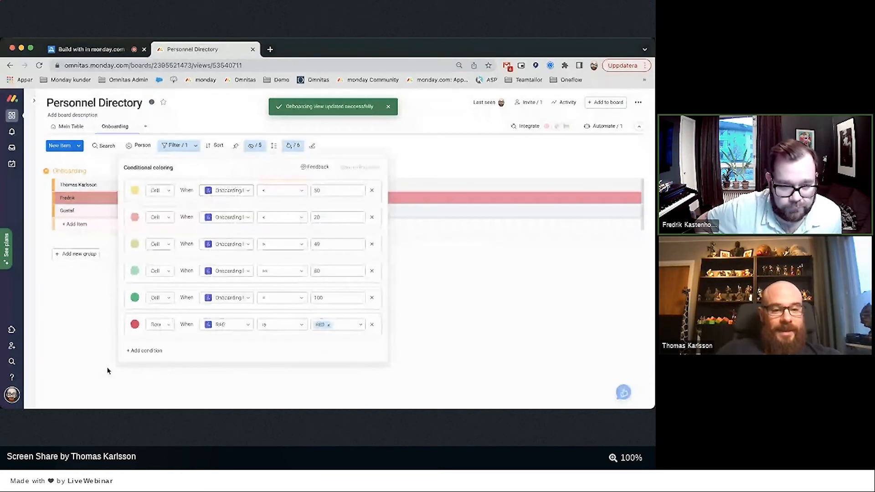
pyautogui.click(134, 351)
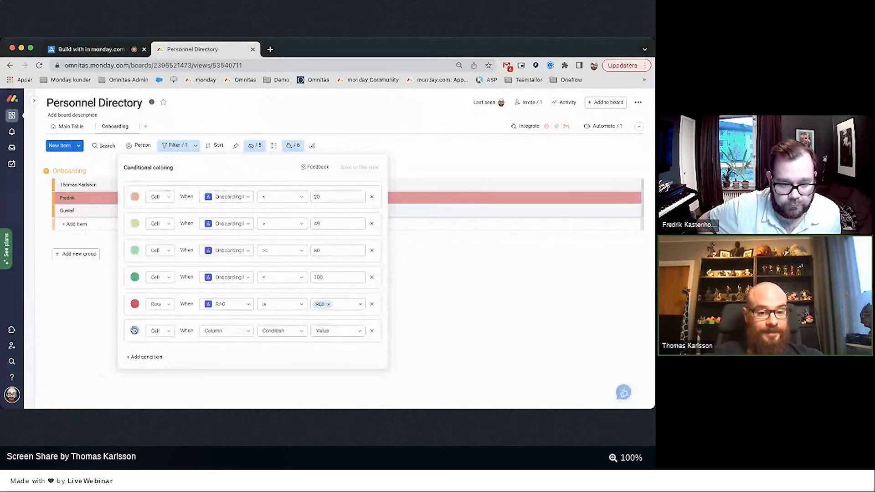
pyautogui.click(134, 330)
pyautogui.click(148, 337)
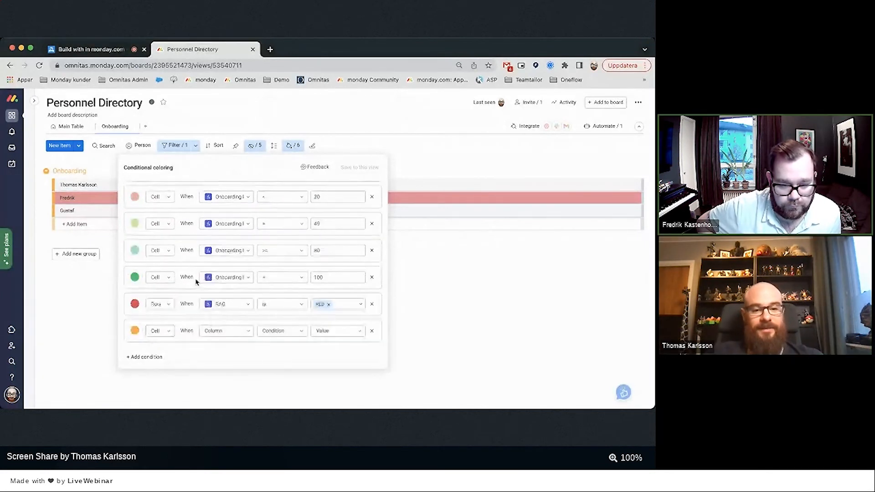
pyautogui.click(223, 338)
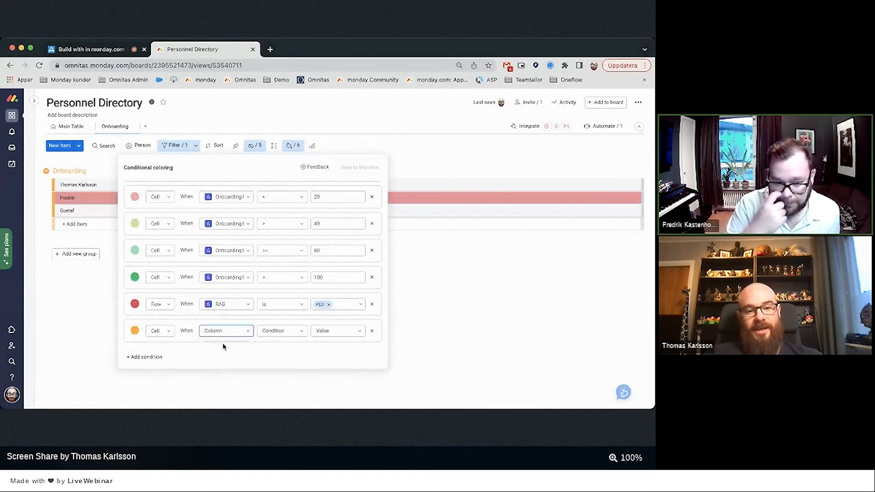
pyautogui.scroll(-2, 229, 276)
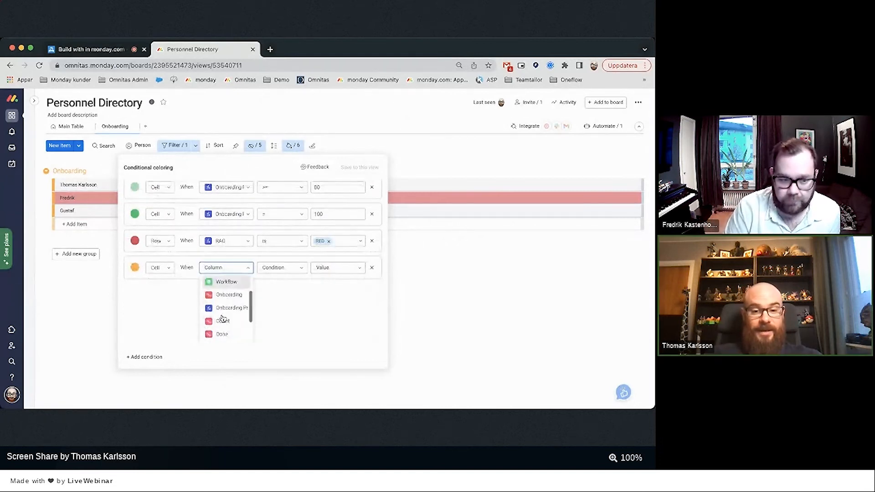
pyautogui.scroll(-2, 222, 319)
pyautogui.click(222, 333)
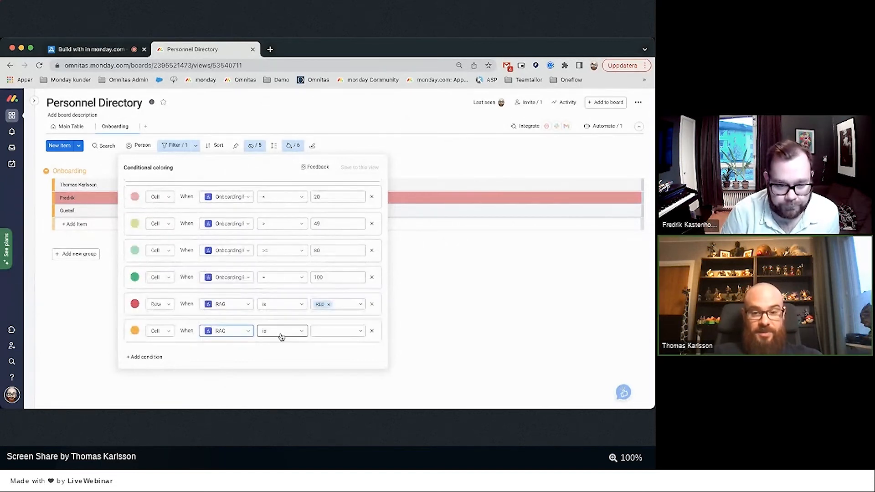
pyautogui.click(345, 338)
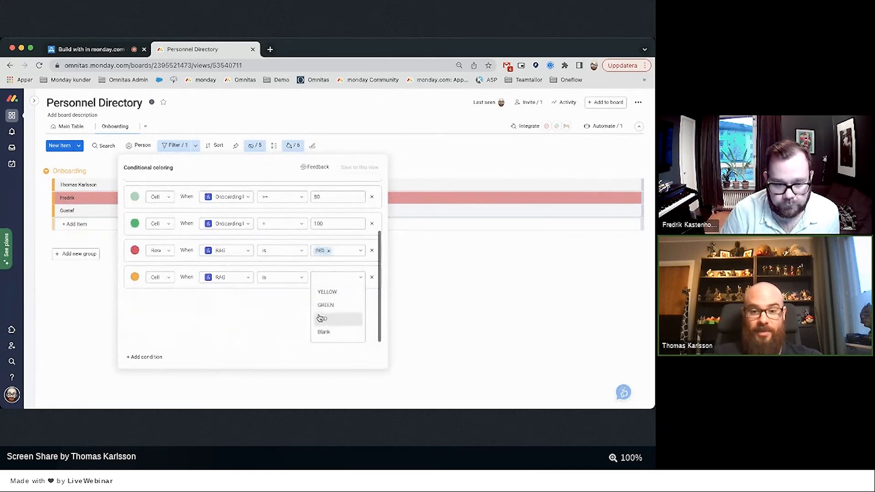
pyautogui.click(328, 292)
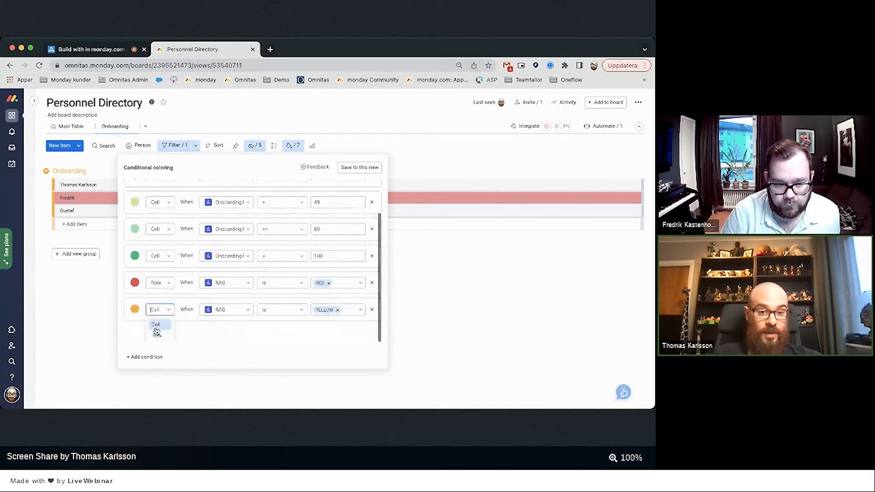
pyautogui.click(156, 331)
pyautogui.click(156, 331)
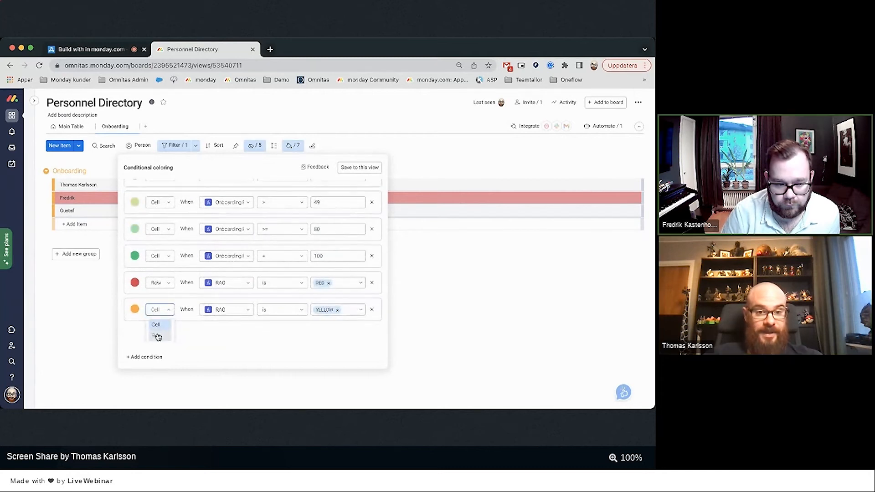
pyautogui.click(156, 336)
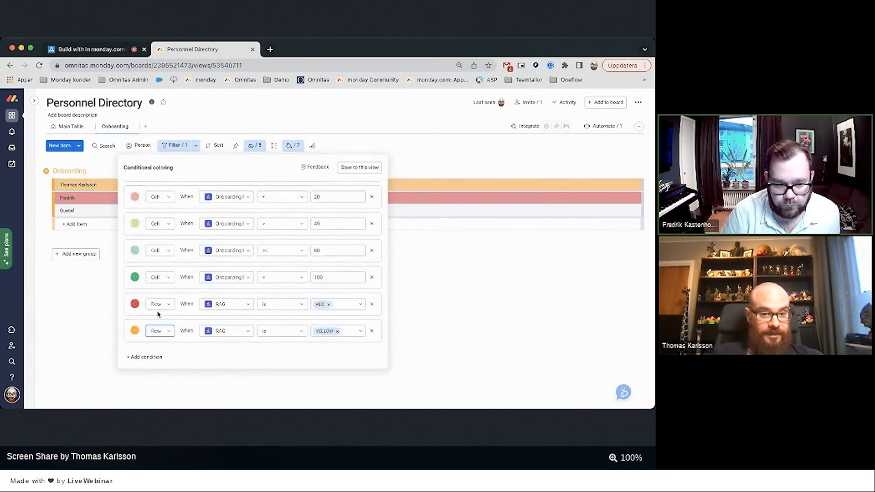
# Add a green whole-row rule for RAG is GREEN and save all rules to this view.
pyautogui.click(146, 357)
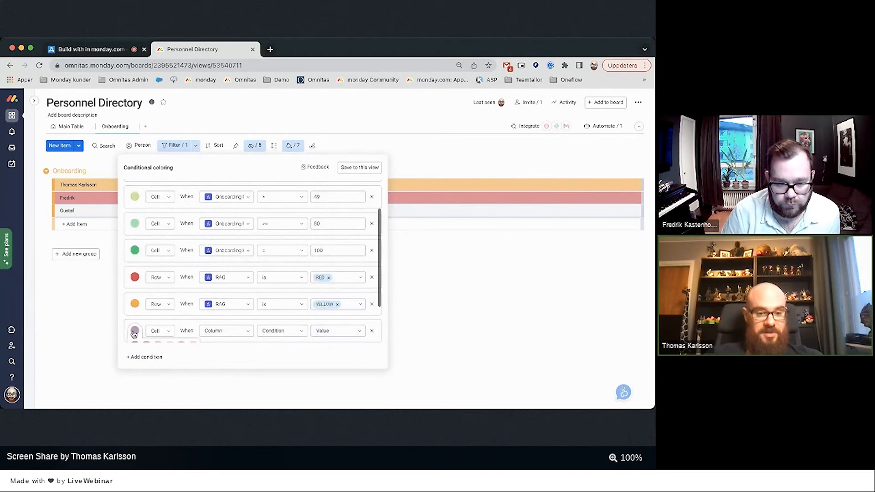
pyautogui.click(134, 331)
pyautogui.click(158, 336)
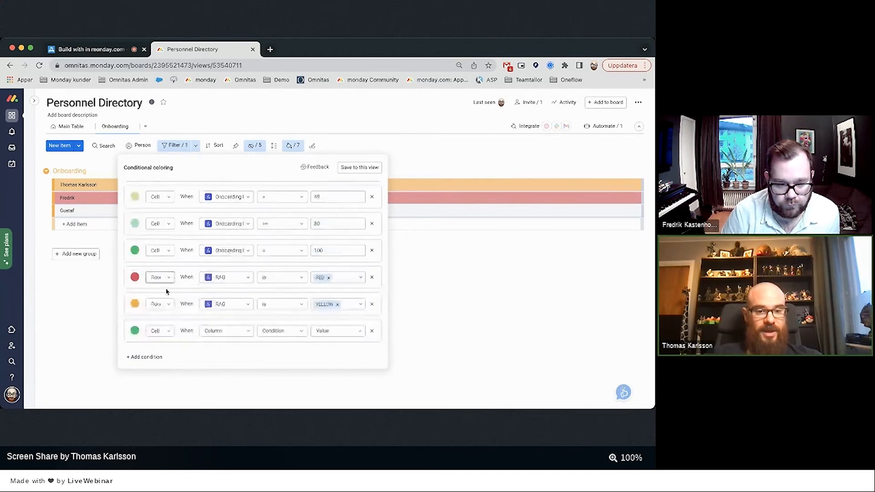
pyautogui.click(157, 310)
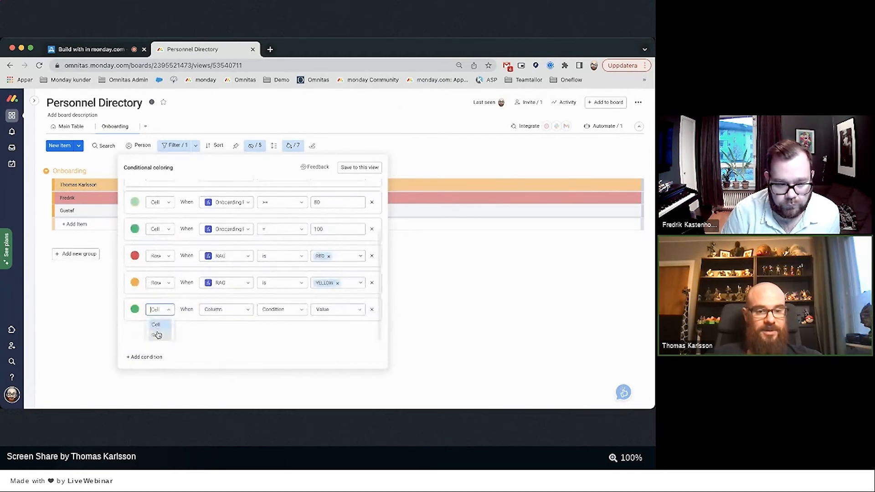
pyautogui.click(158, 335)
pyautogui.click(227, 332)
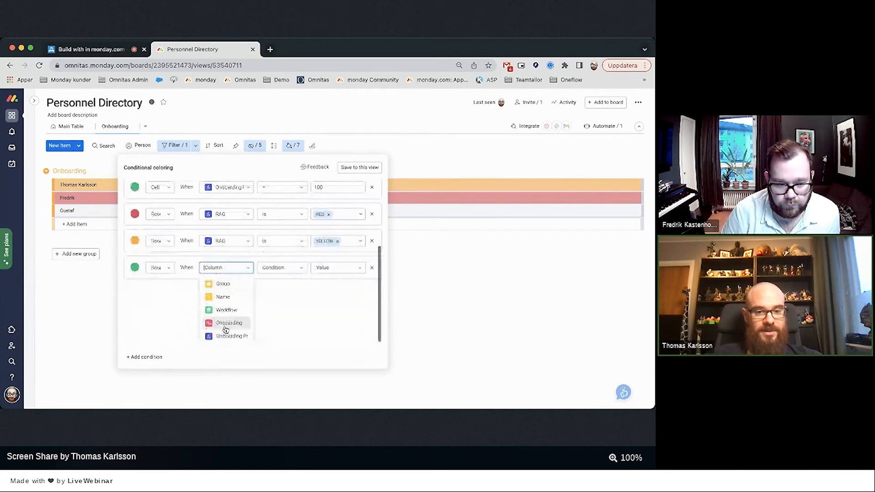
pyautogui.scroll(-3, 226, 329)
pyautogui.click(223, 334)
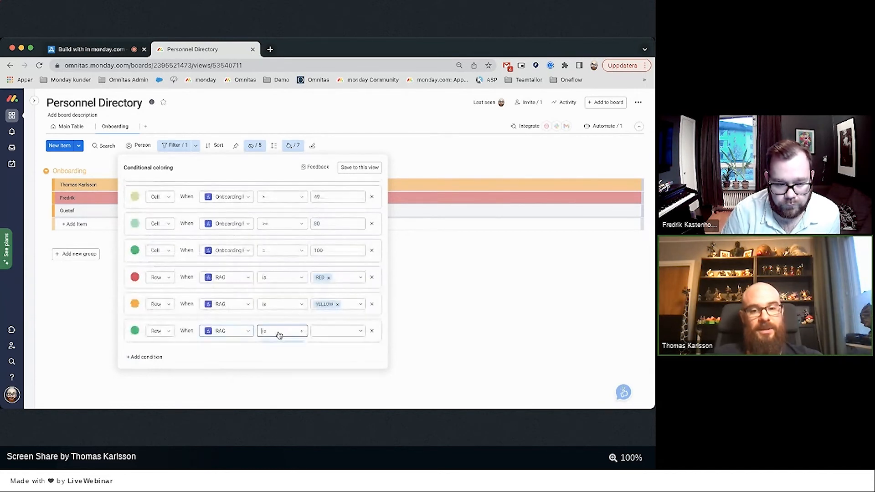
pyautogui.click(328, 334)
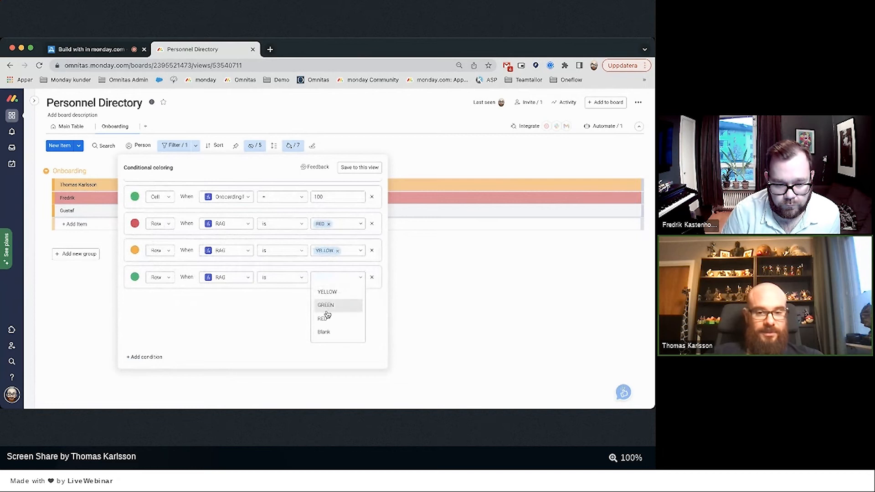
pyautogui.click(329, 306)
pyautogui.click(358, 168)
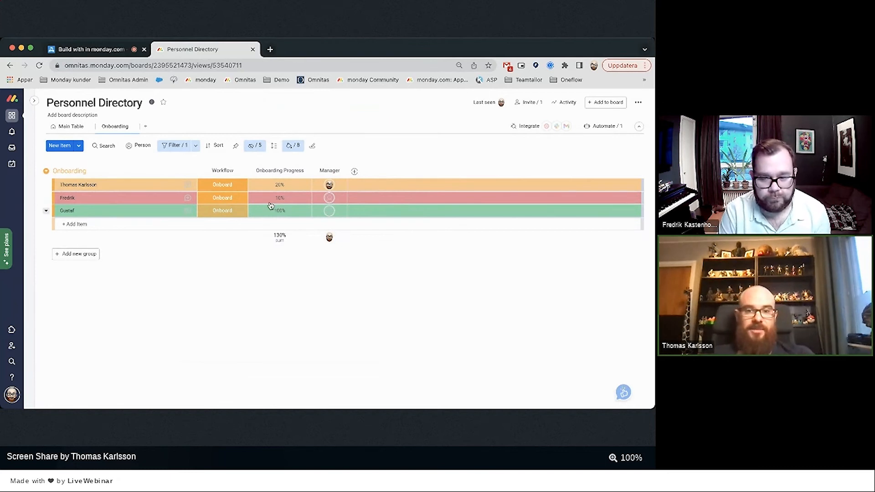
# On the person's onboarding board, set Access card and Order cellphone to Done, then return to Personnel Directory.
pyautogui.moveTo(30, 271)
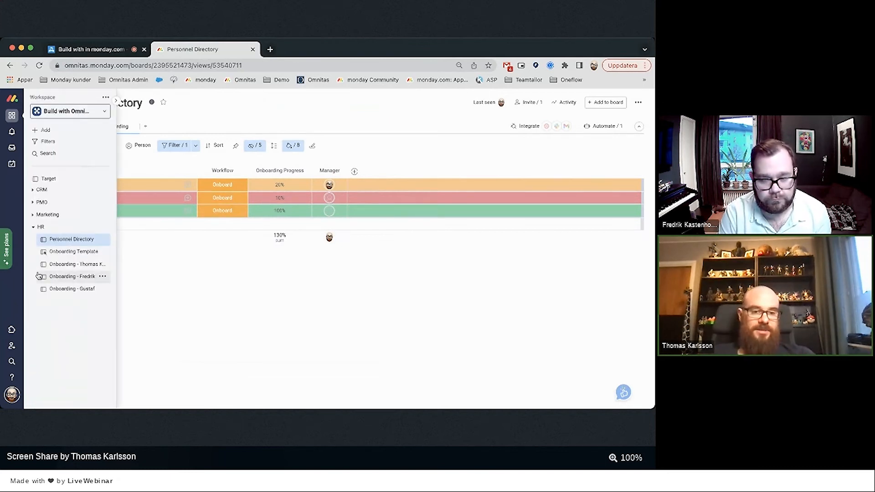
pyautogui.click(65, 279)
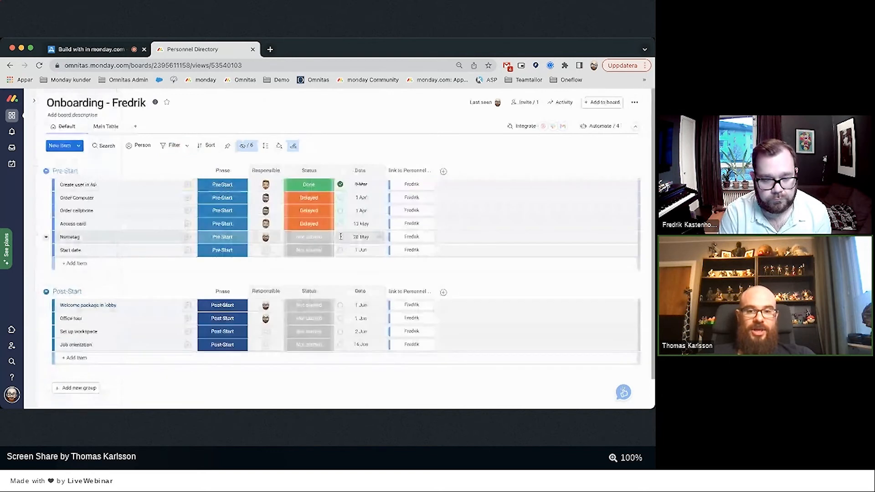
pyautogui.click(306, 237)
pyautogui.click(300, 277)
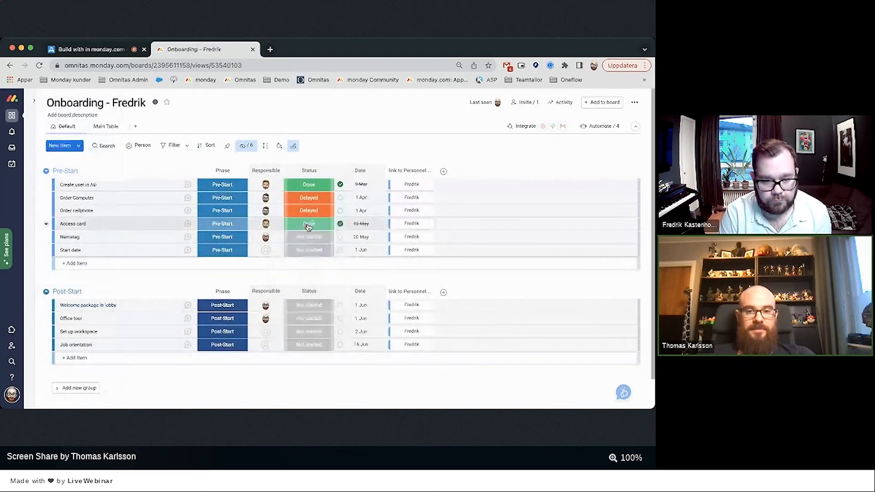
pyautogui.click(308, 211)
pyautogui.click(300, 263)
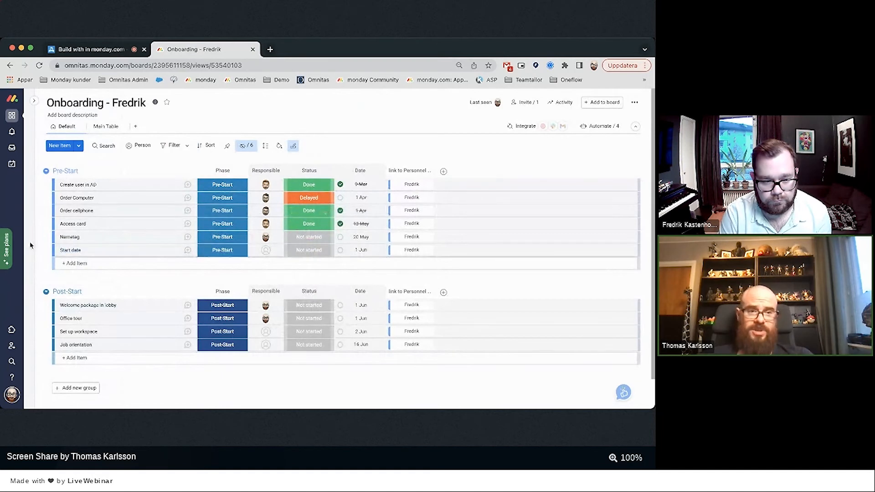
pyautogui.click(55, 239)
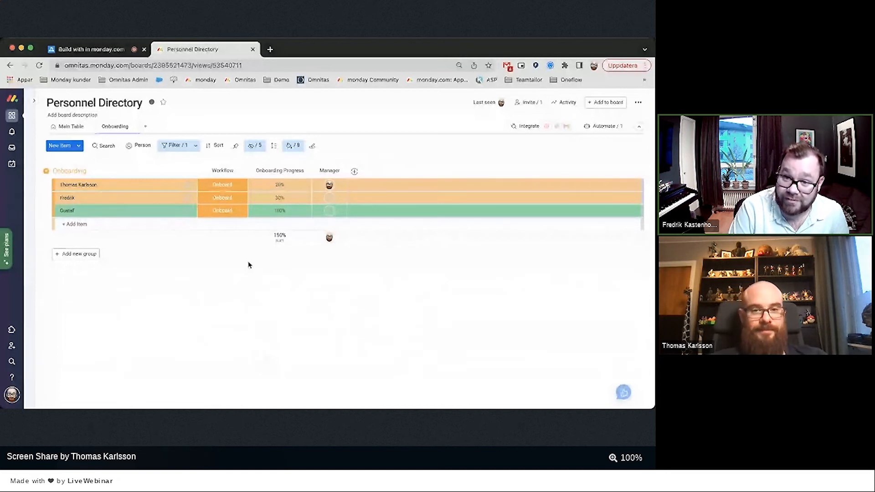
pyautogui.click(292, 145)
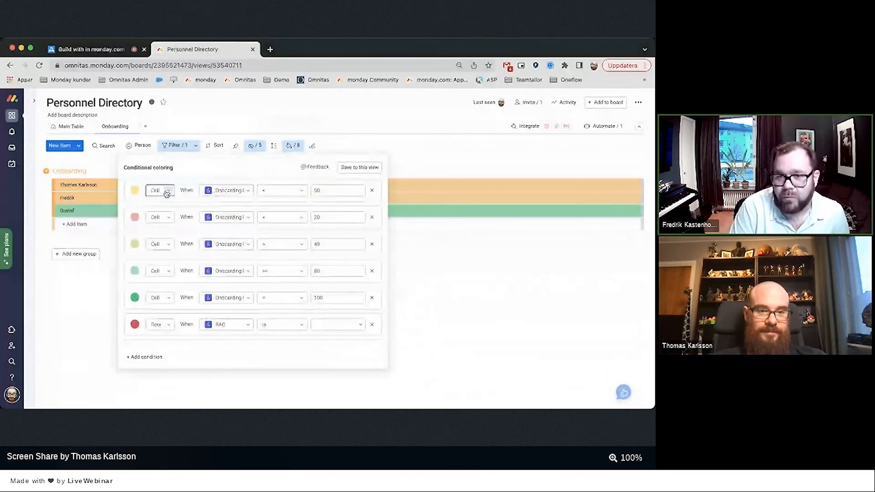
pyautogui.scroll(-2, 354, 239)
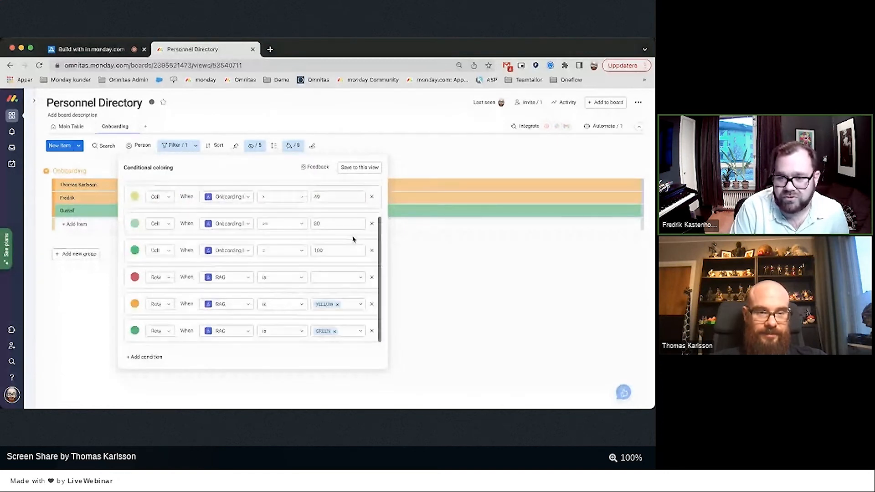
pyautogui.click(424, 268)
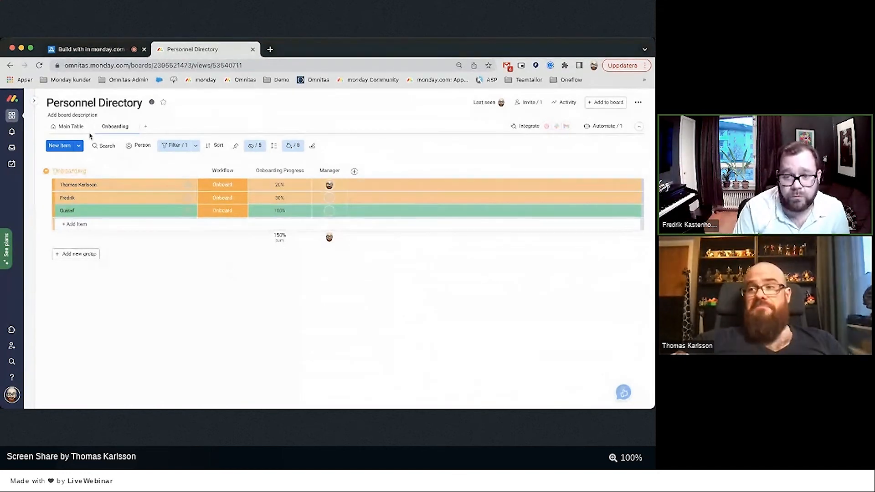
pyautogui.click(67, 129)
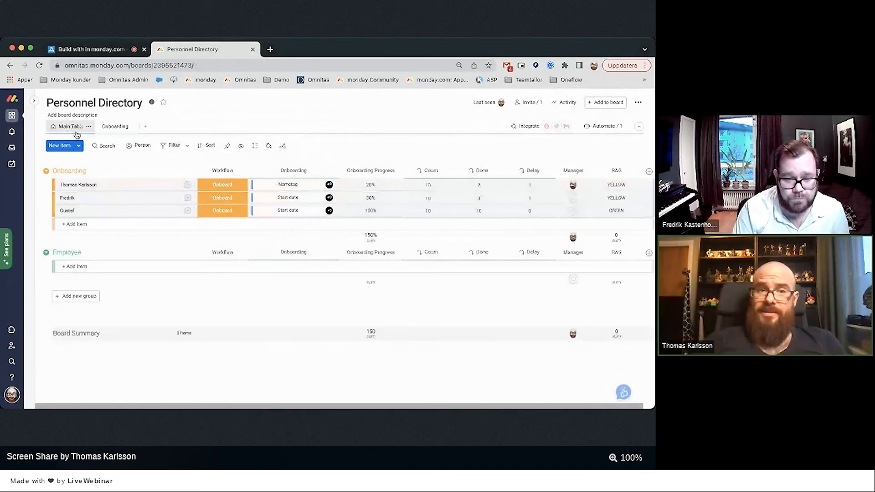
pyautogui.click(119, 128)
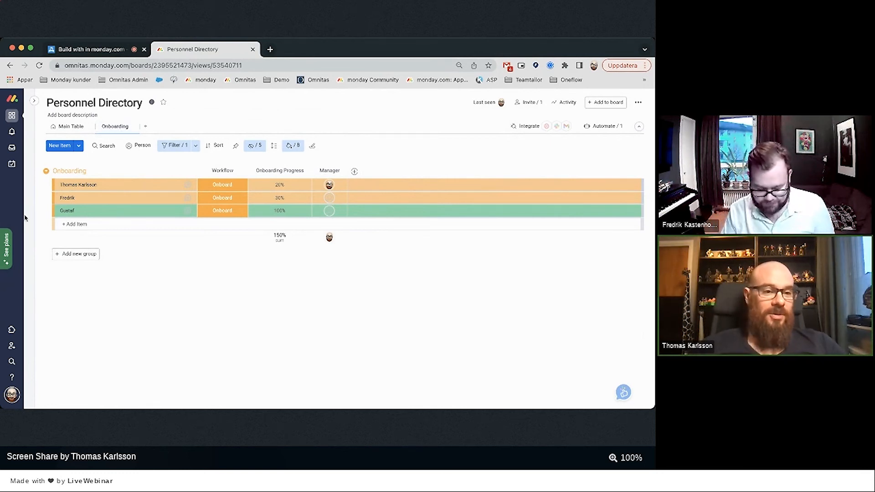
# Open the Onboarding Template board and inspect the f Done formula on the Create user in AD row.
pyautogui.moveTo(33, 237)
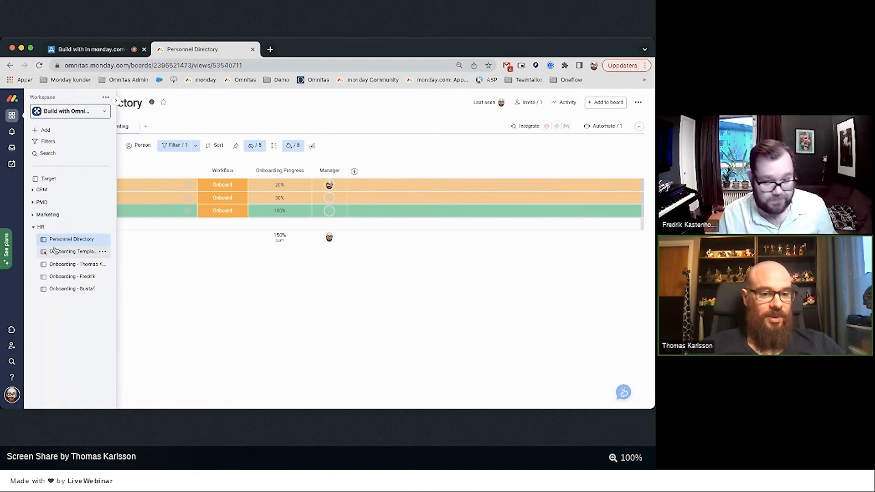
pyautogui.click(73, 252)
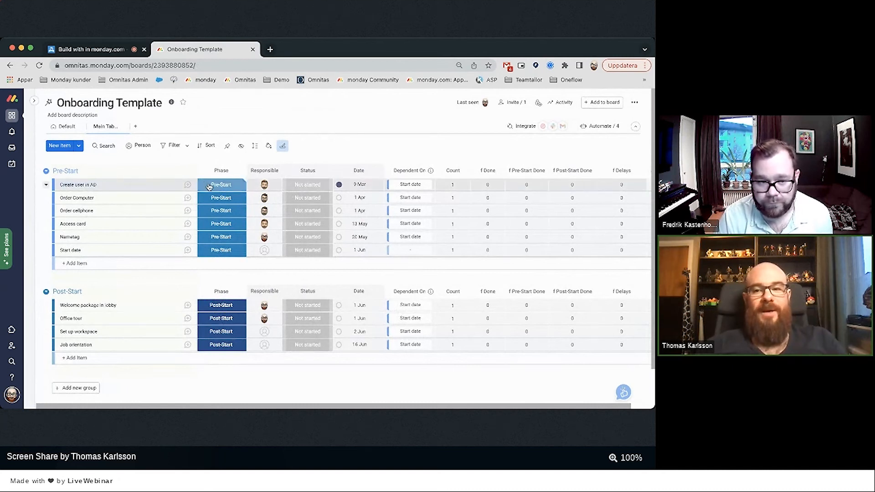
pyautogui.hscroll(1, 440, 157)
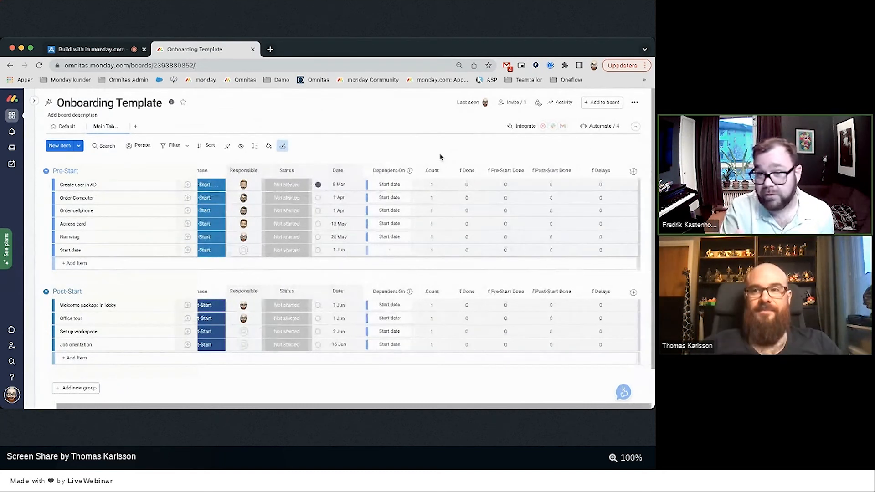
pyautogui.click(429, 182)
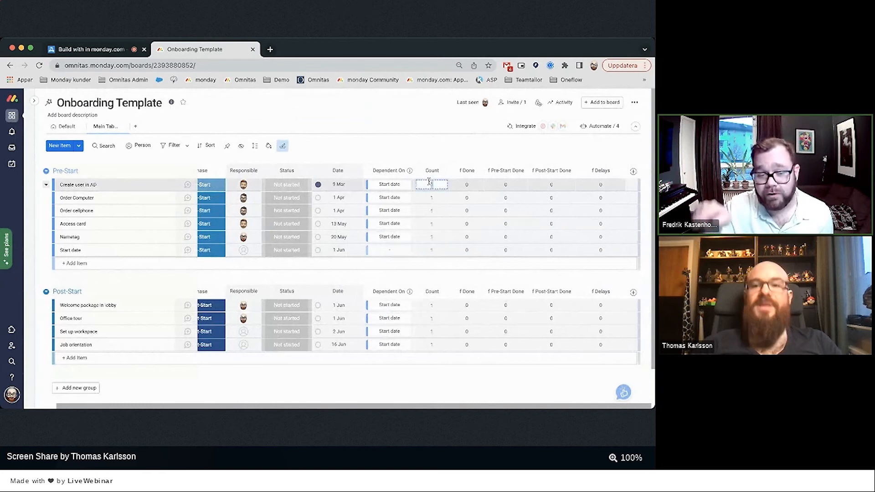
pyautogui.click(466, 186)
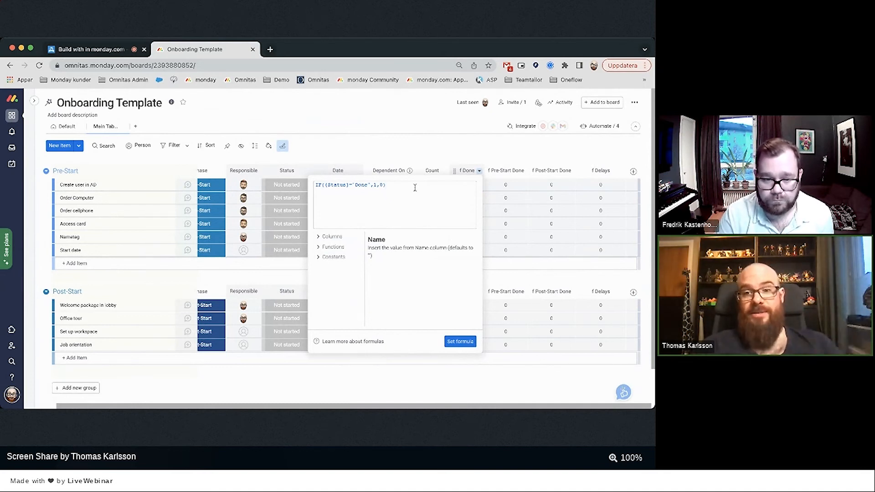
# Review the f Pre-Start Done, f Post-Start Done and f Delays formulas, then open Automate / 4.
pyautogui.click(505, 187)
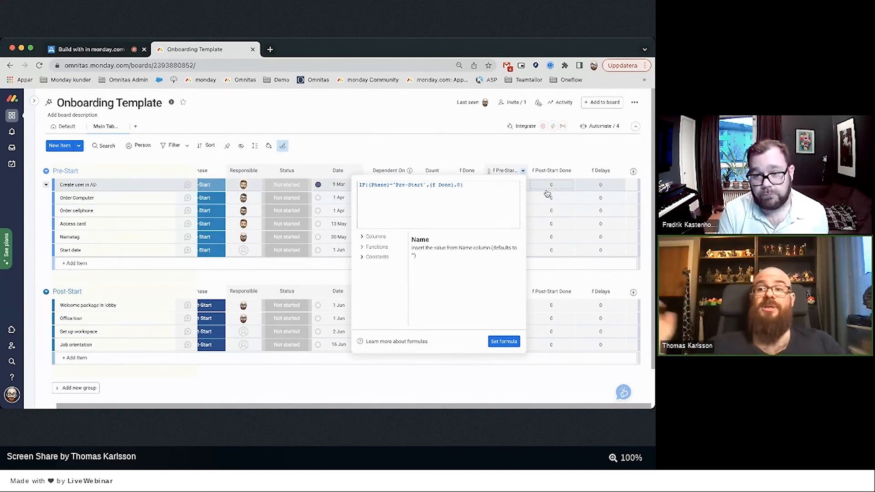
pyautogui.click(547, 189)
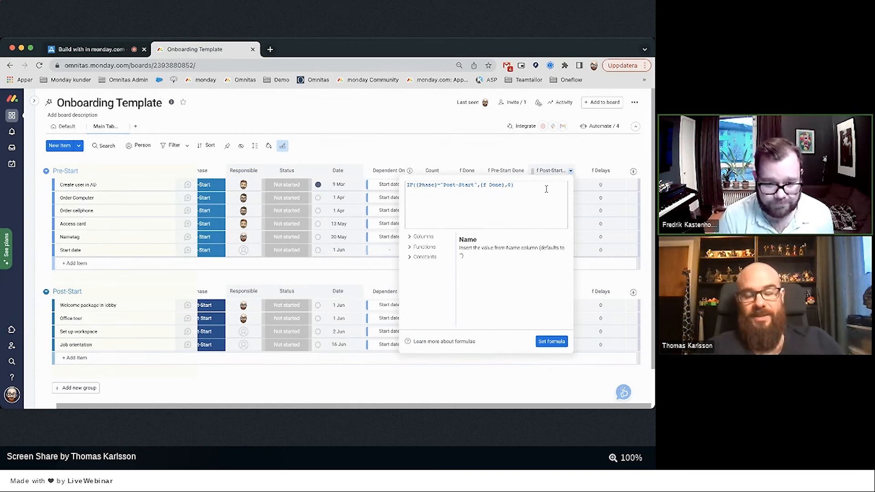
pyautogui.click(597, 187)
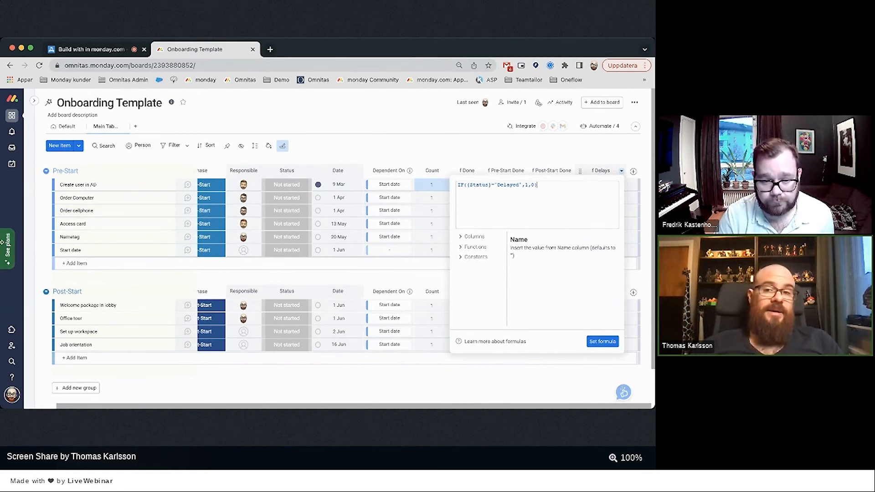
pyautogui.click(597, 127)
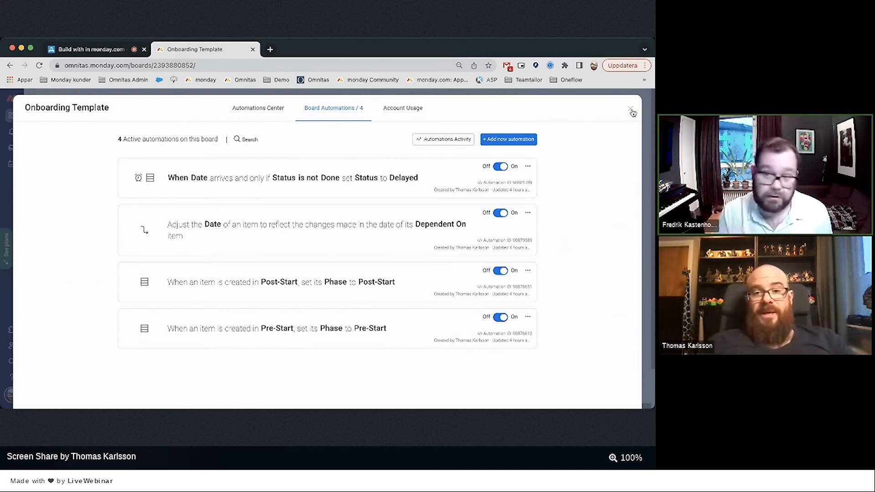
# Inspect the date-arrives automation's trigger settings, then leave without changes and close Automations.
pyautogui.click(328, 194)
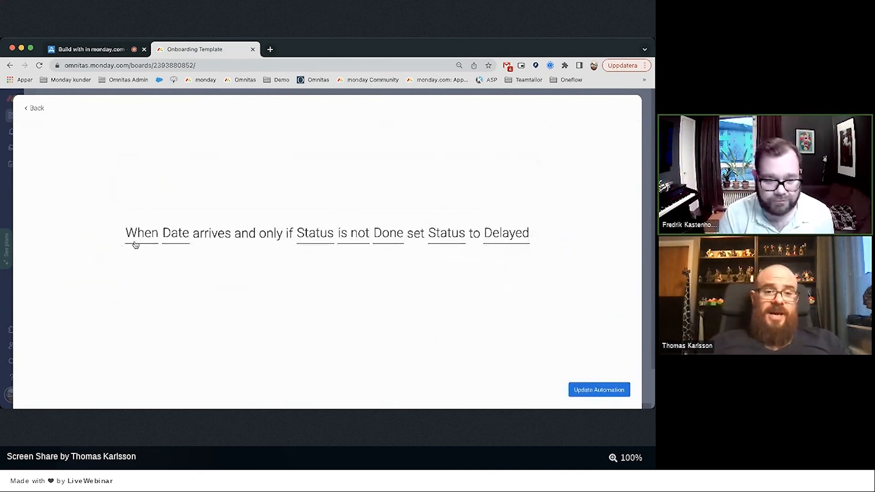
pyautogui.click(159, 246)
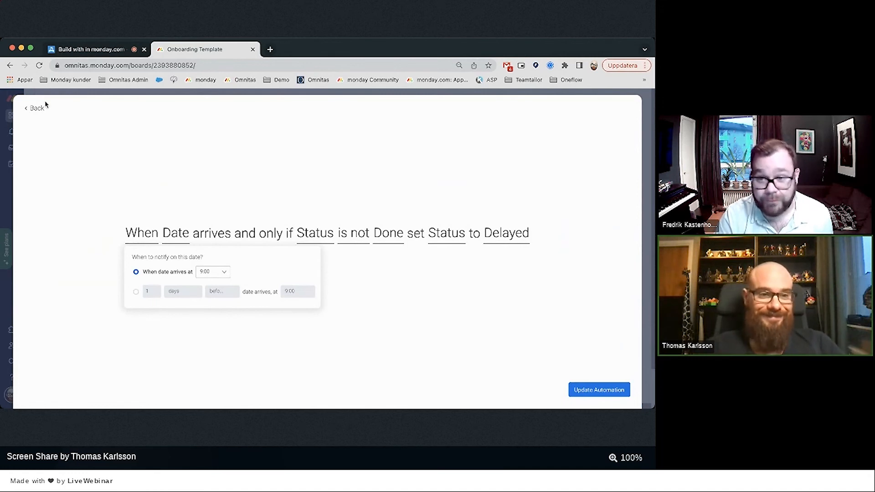
pyautogui.click(36, 110)
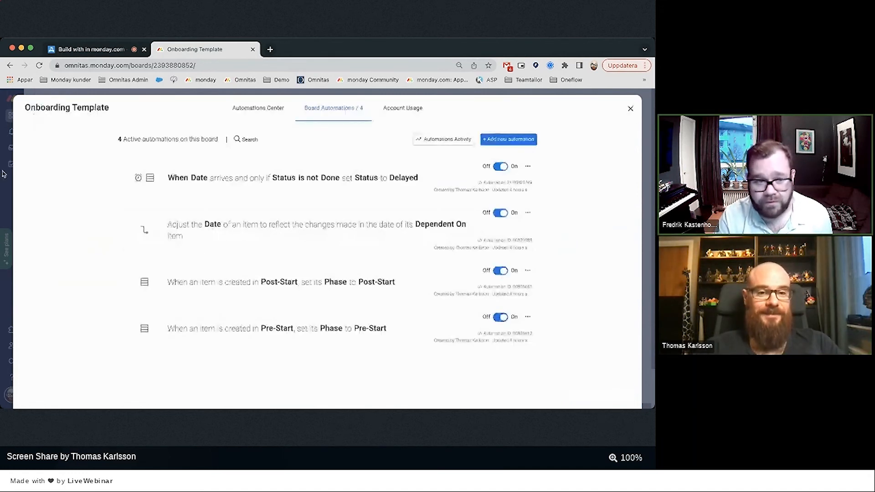
pyautogui.click(5, 201)
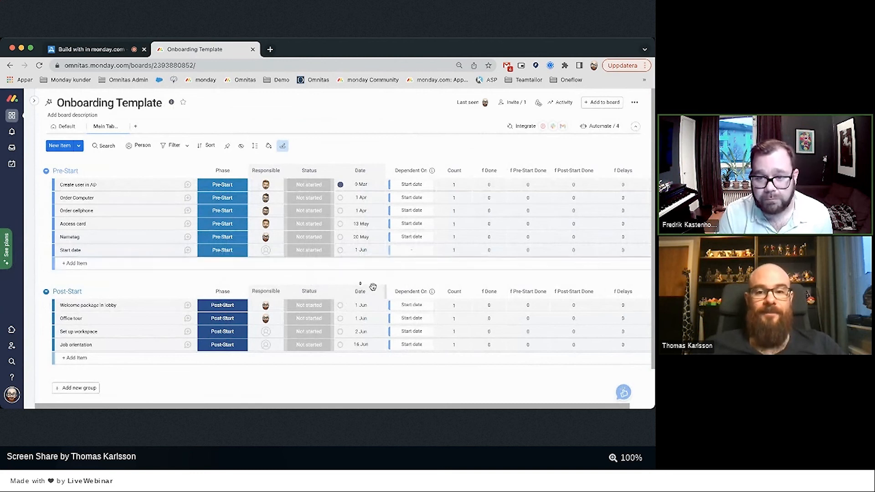
pyautogui.click(280, 147)
pyautogui.scroll(-2, 332, 236)
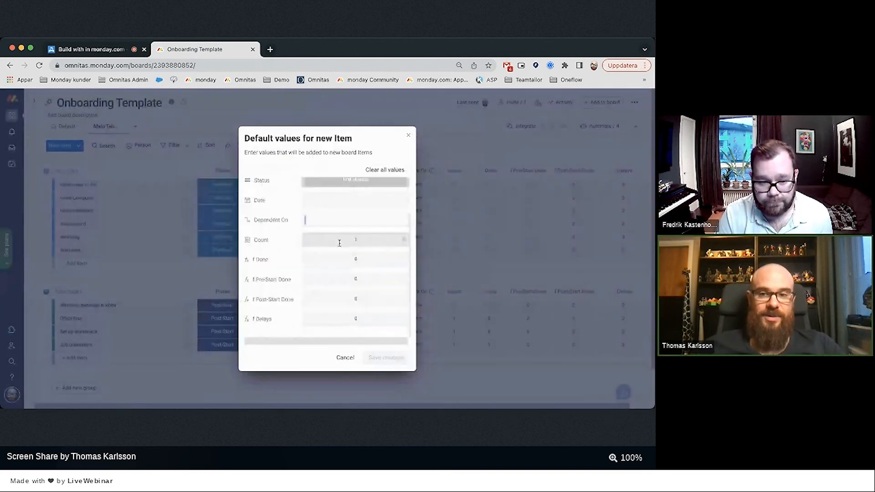
pyautogui.click(432, 131)
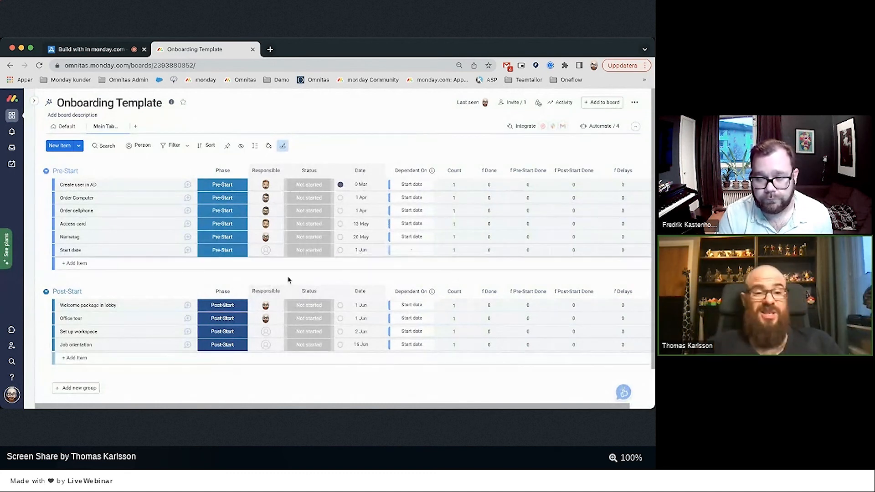
pyautogui.moveTo(33, 292)
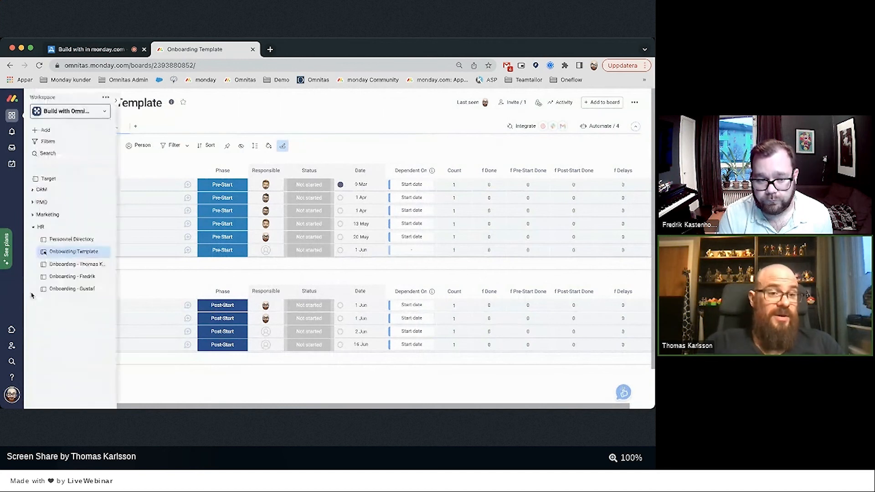
# On the new hire's onboarding board, set the Start date task to 18 April 2022.
pyautogui.click(66, 277)
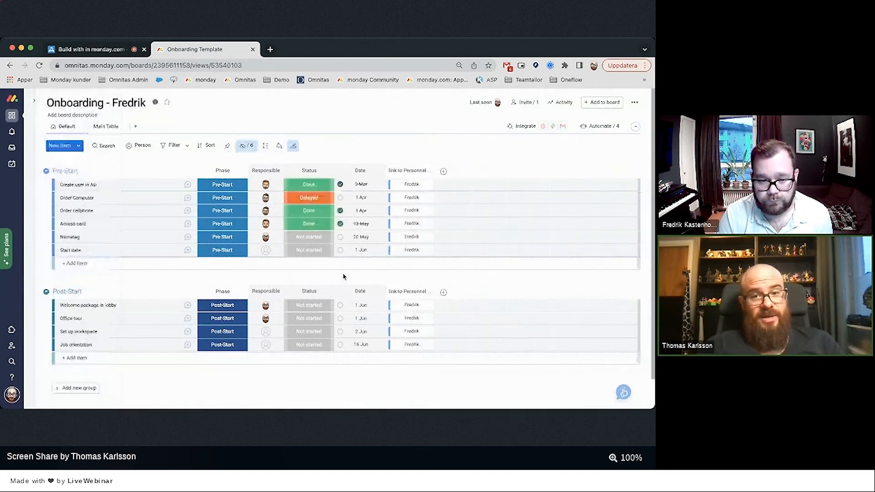
pyautogui.click(360, 250)
pyautogui.click(316, 292)
pyautogui.click(316, 291)
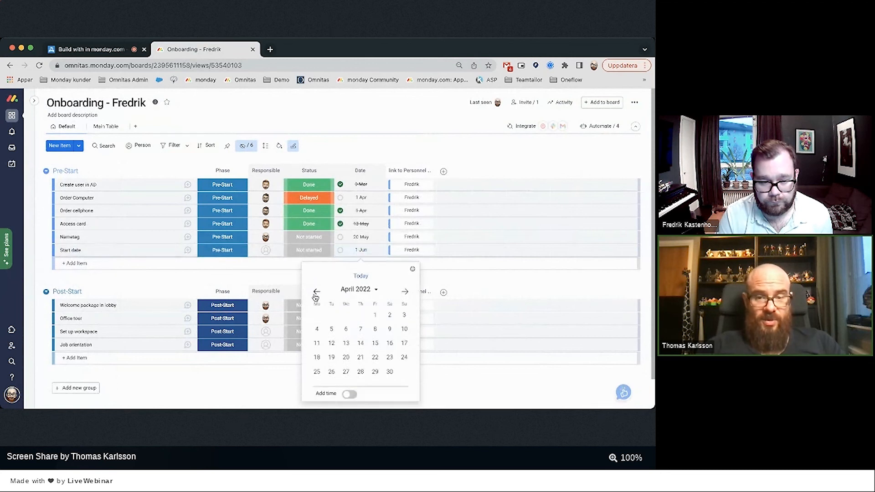
pyautogui.click(317, 358)
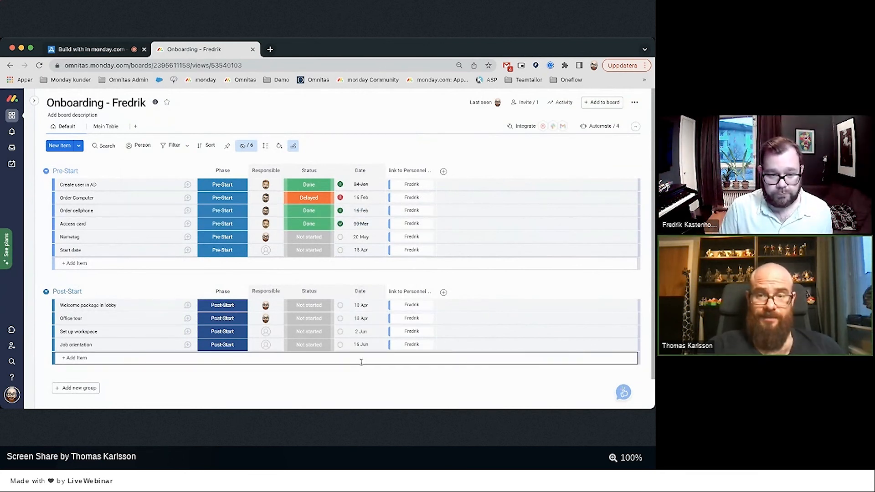
pyautogui.moveTo(27, 256)
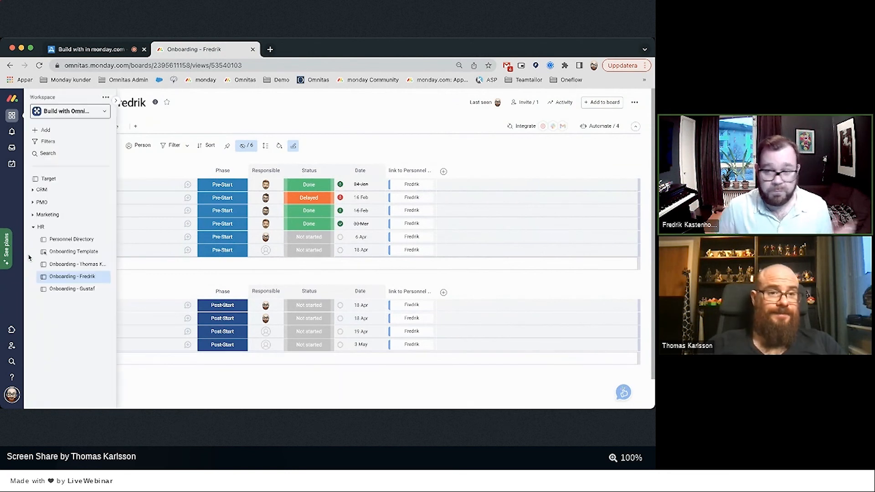
# Add a Mirror column to the Personnel Directory's Onboarding view.
pyautogui.click(64, 239)
pyautogui.click(355, 171)
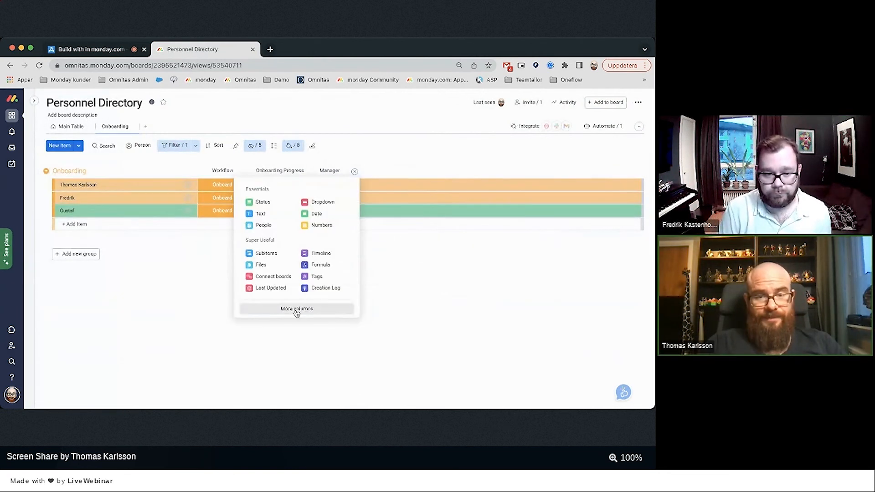
pyautogui.click(290, 309)
pyautogui.write('mirr')
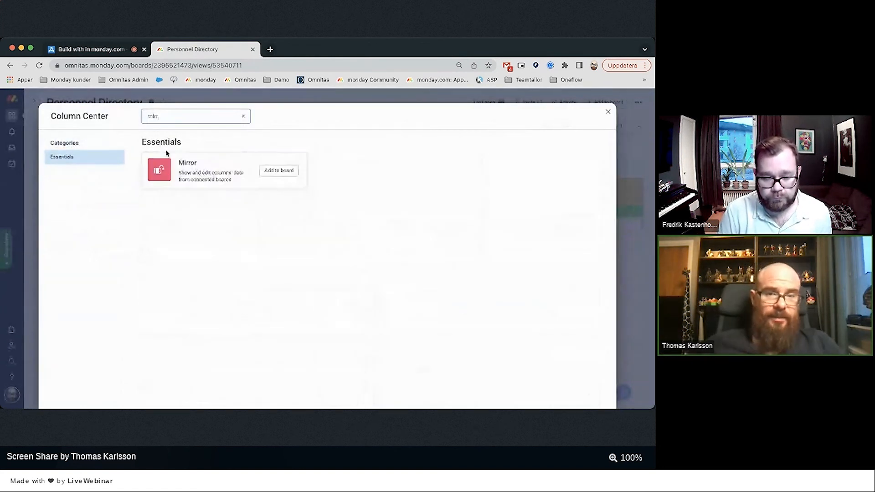
pyautogui.click(295, 173)
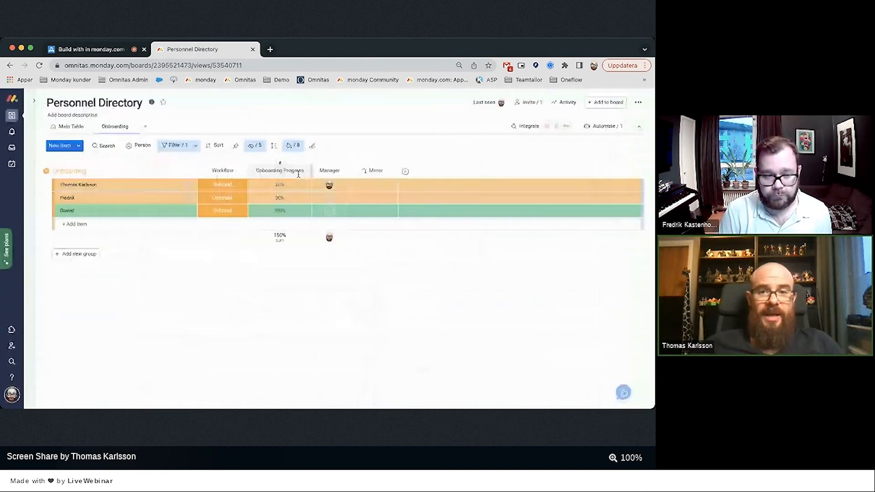
# Mirror each Onboarding board's Date as Earliest to Latest, placing the column after Workflow.
pyautogui.click(462, 282)
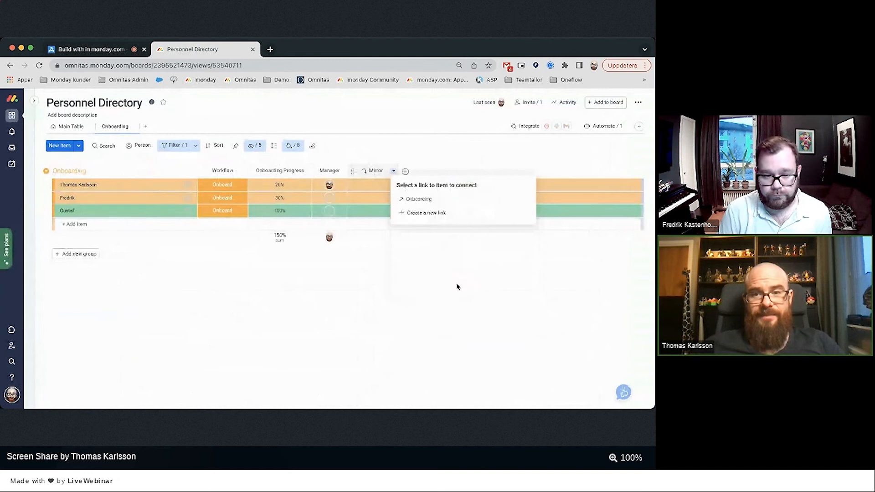
pyautogui.click(416, 197)
pyautogui.click(464, 234)
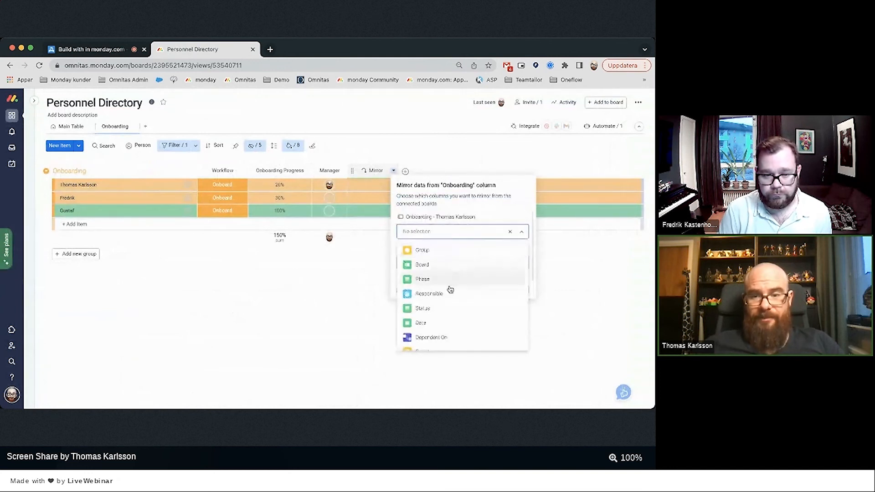
pyautogui.scroll(-1, 449, 297)
pyautogui.click(445, 305)
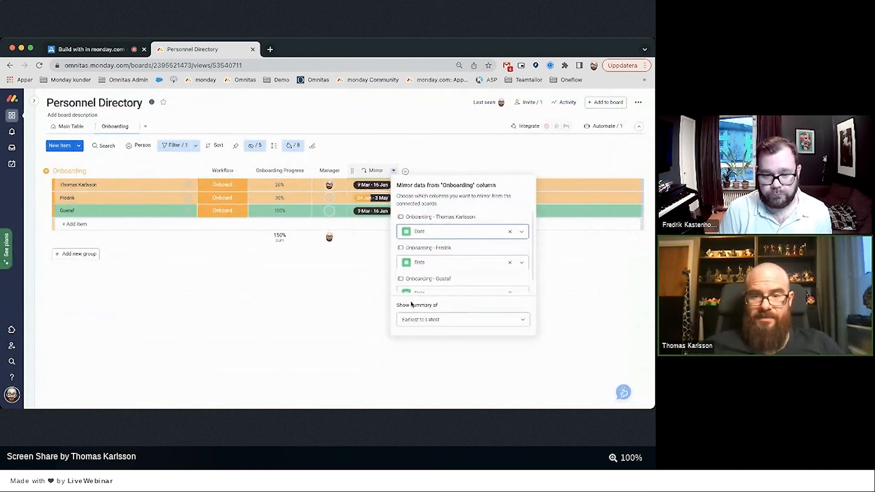
pyautogui.click(411, 320)
pyautogui.click(332, 337)
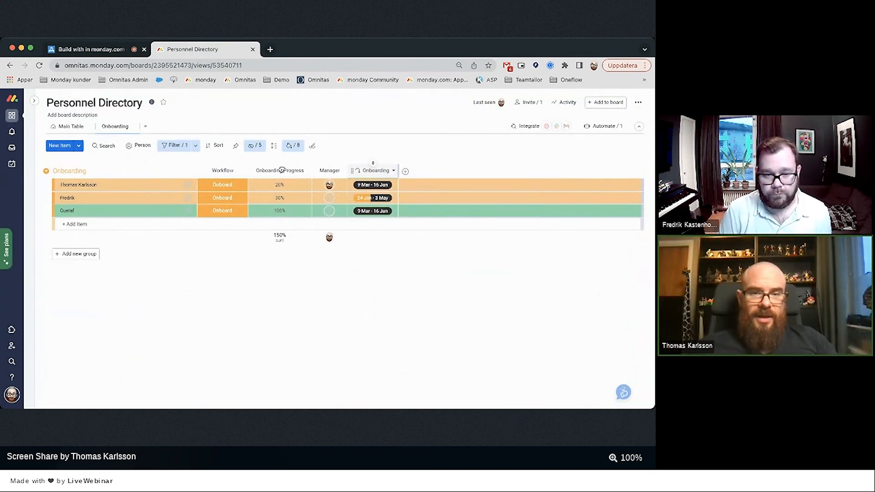
pyautogui.moveTo(282, 170); pyautogui.dragTo(259, 171)
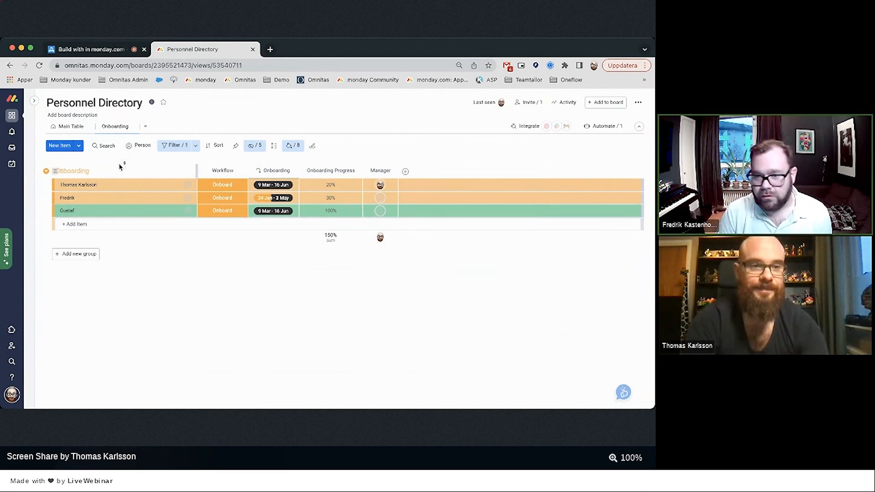
# Show the Personnel Directory's Main Table with its Onboarding and Employee groups.
pyautogui.click(61, 127)
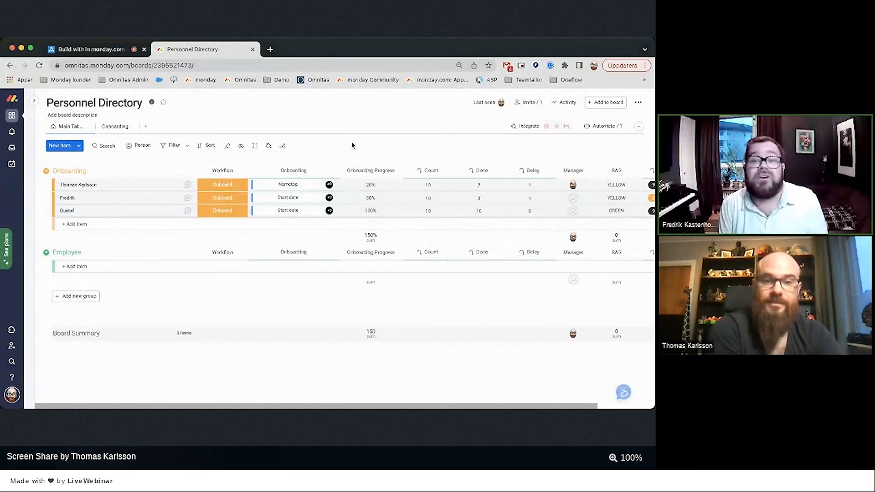
# Add an Item Card view to the first employee's item, then open HR Case Management.
pyautogui.click(170, 185)
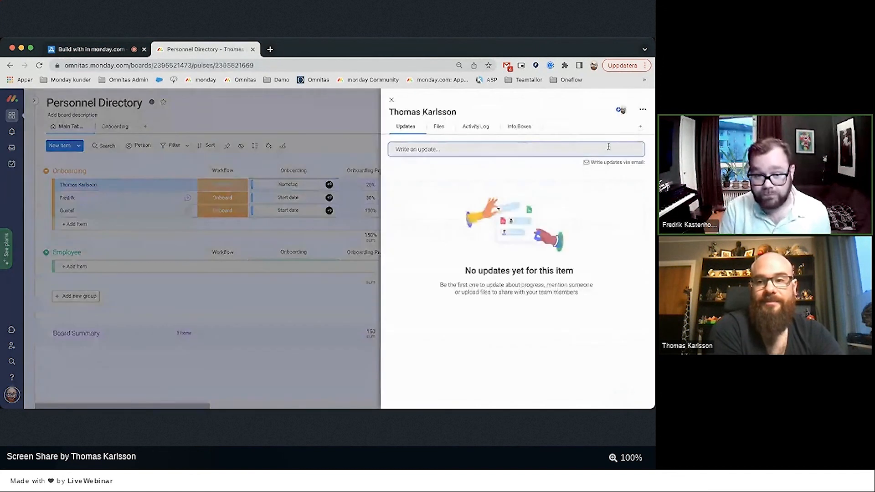
pyautogui.click(639, 129)
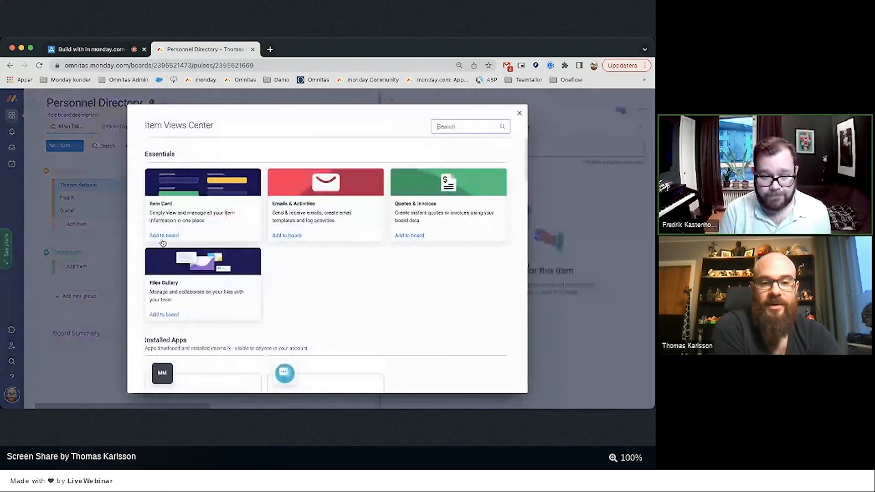
pyautogui.click(218, 219)
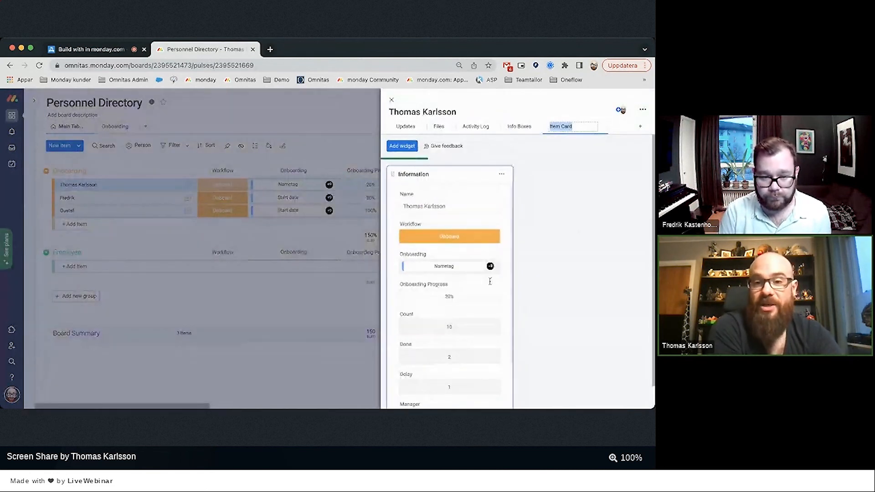
pyautogui.click(391, 100)
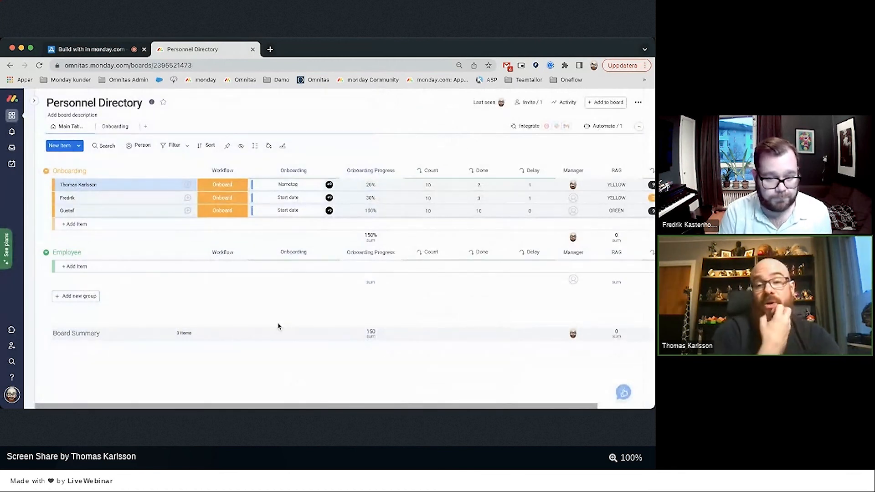
pyautogui.click(228, 187)
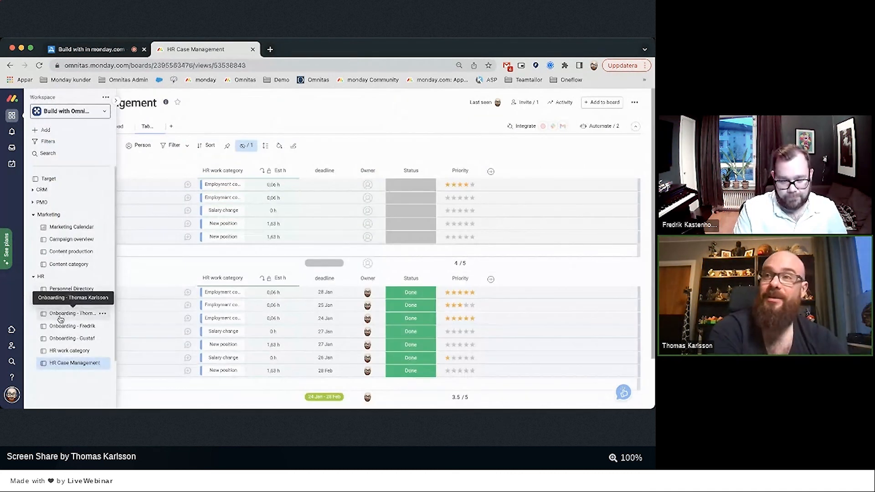
# Change the first employee's onboarding board type to Private.
pyautogui.click(59, 317)
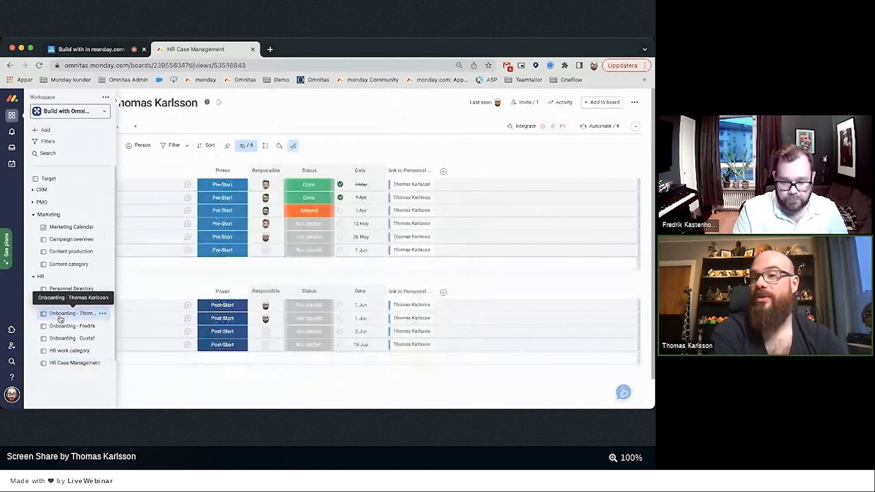
pyautogui.click(635, 102)
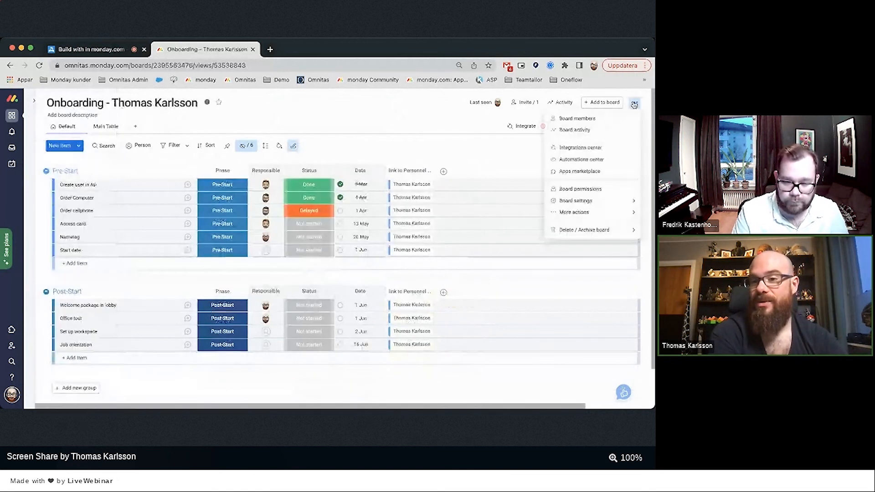
pyautogui.moveTo(583, 205)
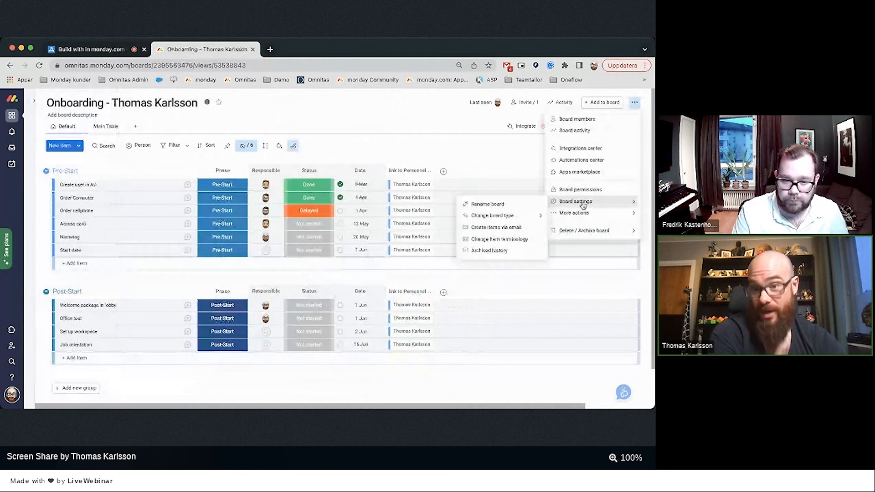
pyautogui.moveTo(502, 216)
pyautogui.click(402, 231)
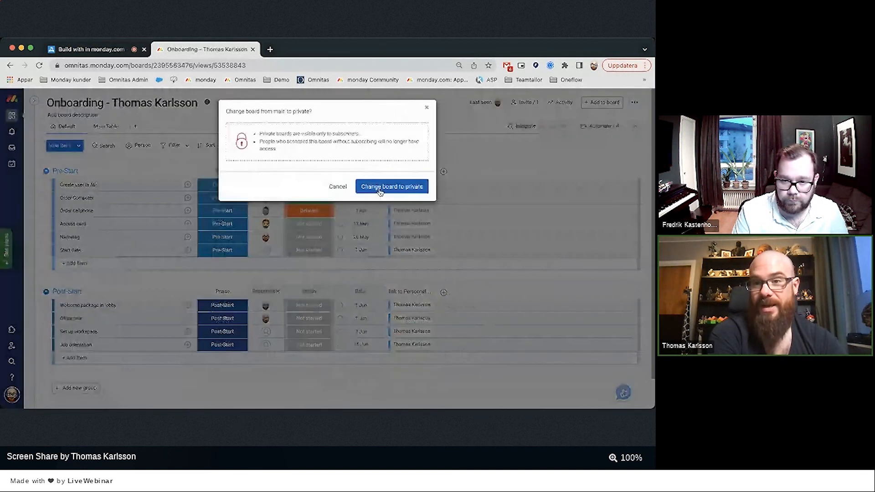
pyautogui.click(379, 189)
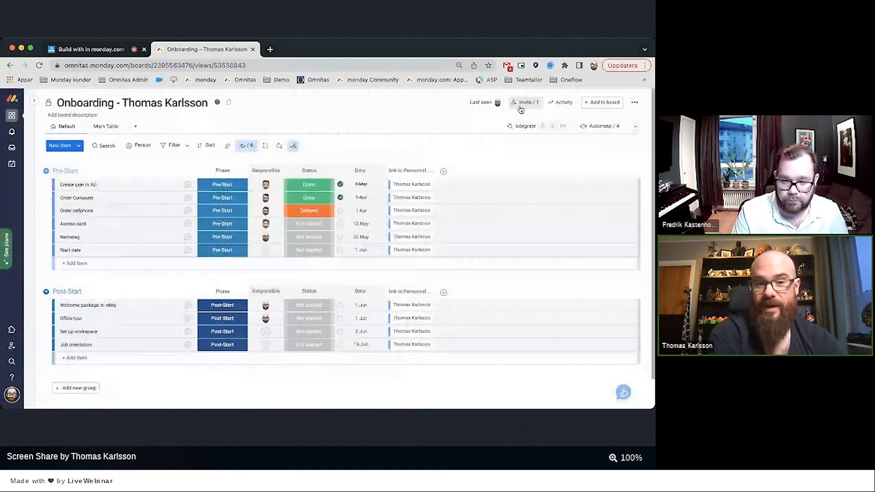
# Add a colleague as the board's second member.
pyautogui.click(525, 103)
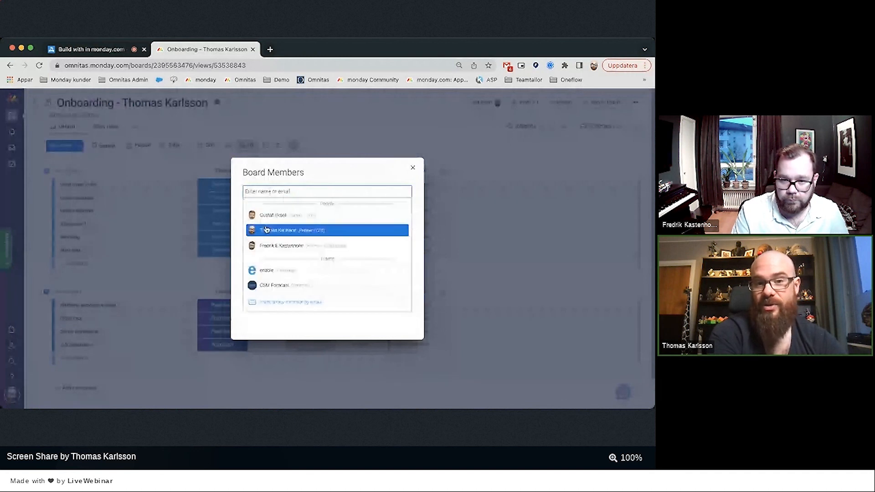
pyautogui.click(445, 232)
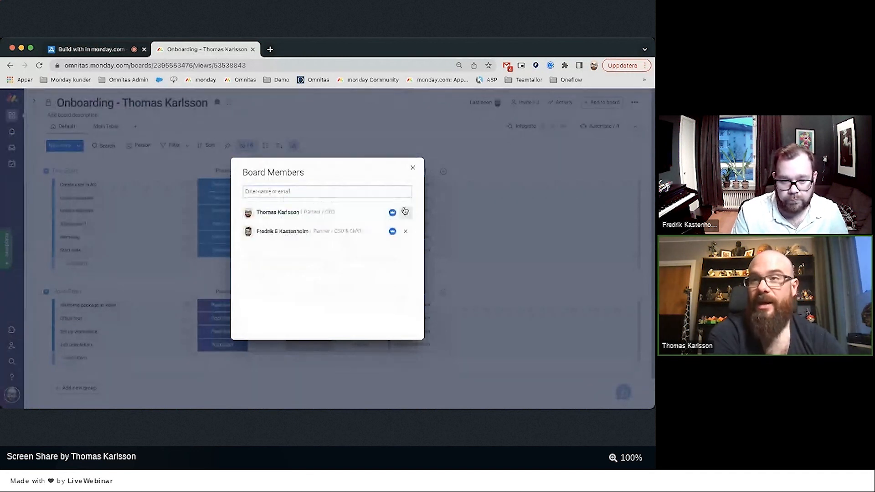
pyautogui.click(413, 167)
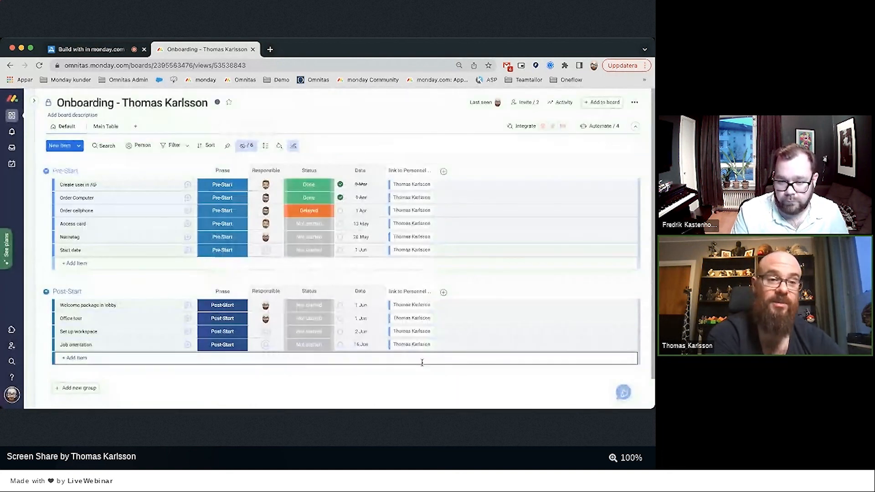
pyautogui.moveTo(33, 248)
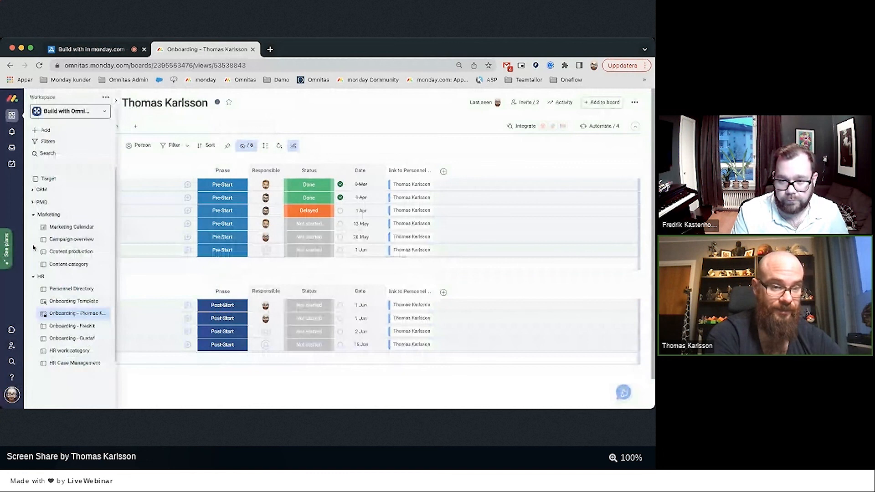
# Go back to the Personnel Directory and open its Board permissions from the board menu.
pyautogui.click(63, 290)
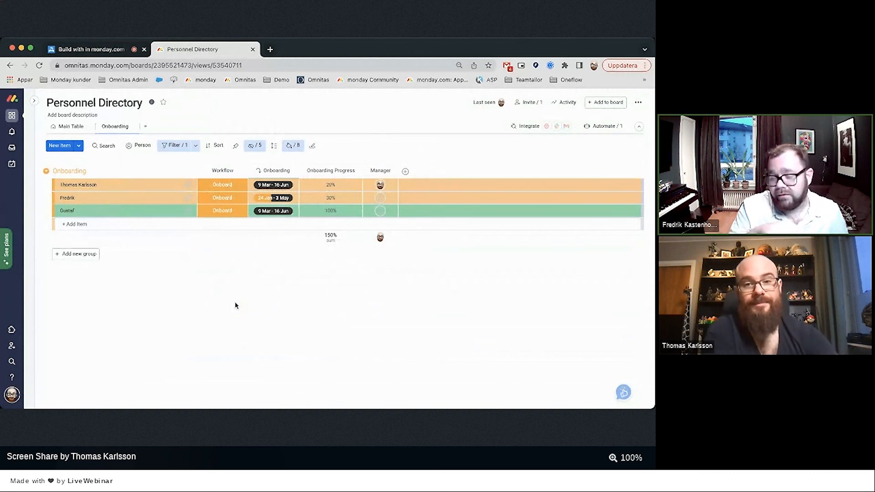
pyautogui.click(638, 106)
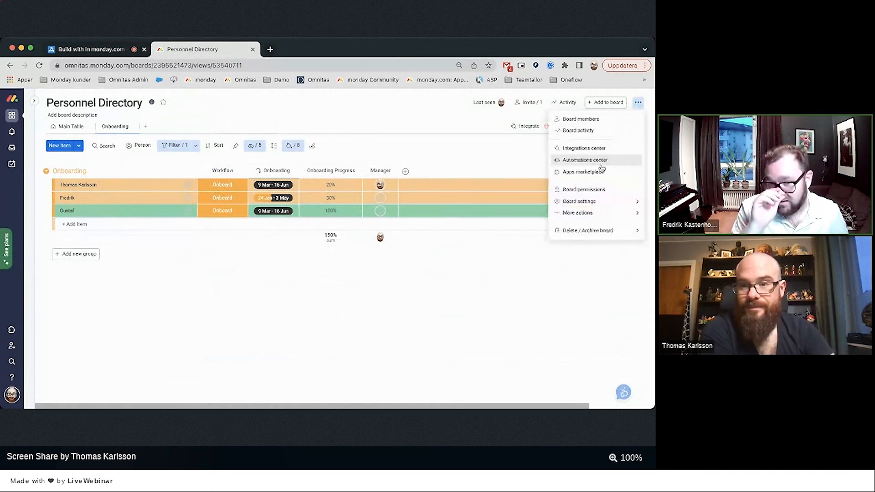
pyautogui.click(599, 197)
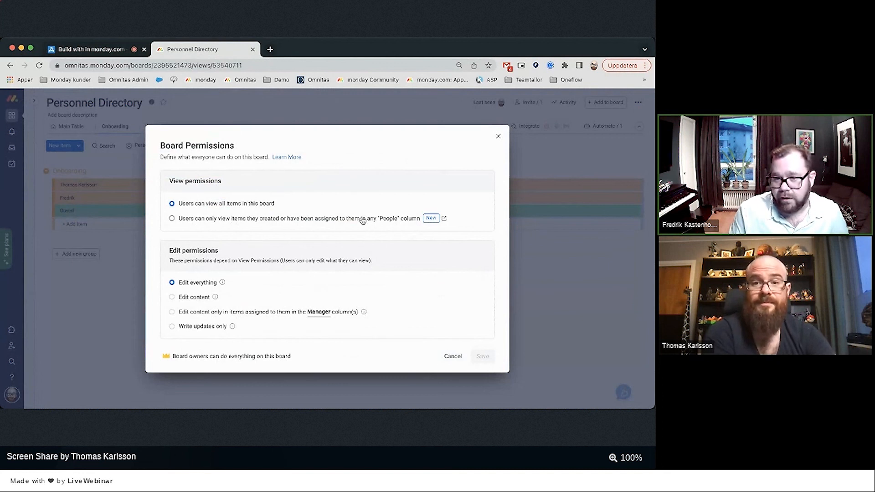
# Cancel Board Permissions, keeping all items viewable and Edit everything in force.
pyautogui.click(452, 358)
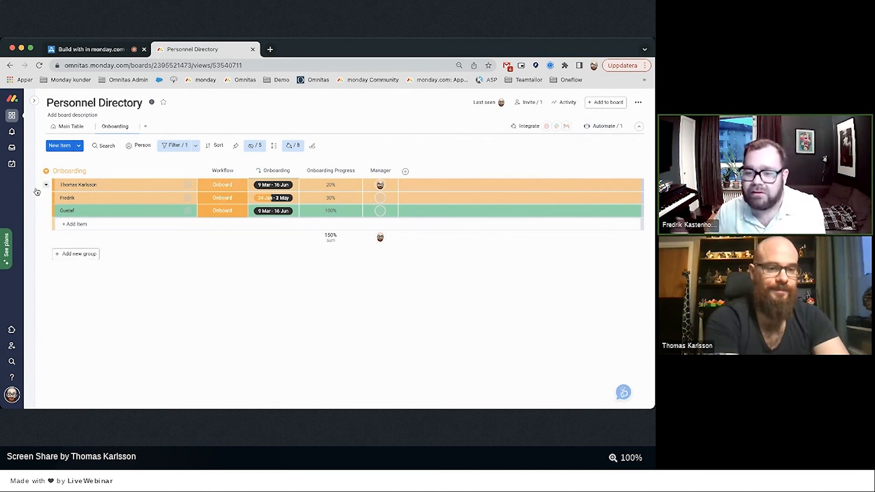
# Open the Target board and show its Build with us Target Solution slide full screen.
pyautogui.moveTo(35, 141)
pyautogui.click(105, 97)
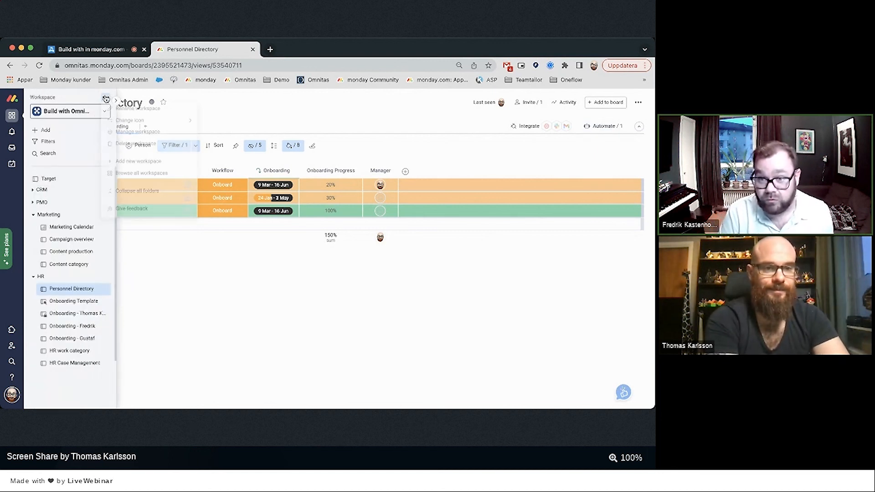
pyautogui.click(121, 136)
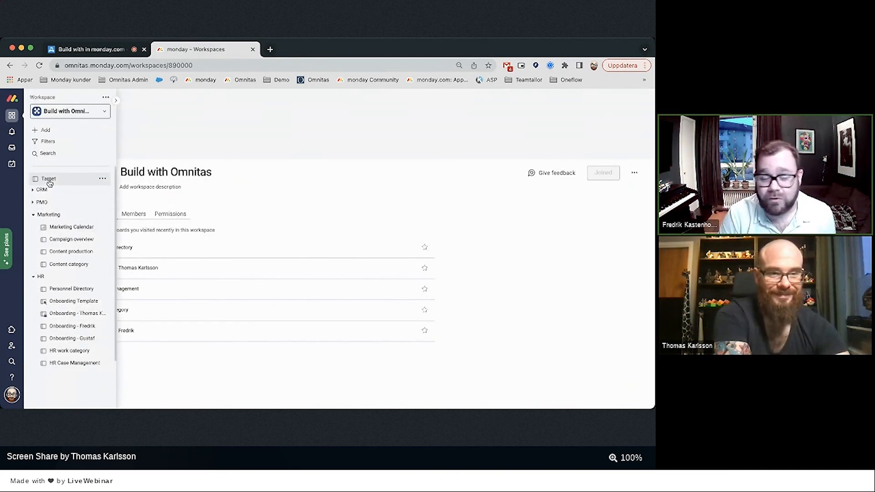
pyautogui.click(63, 178)
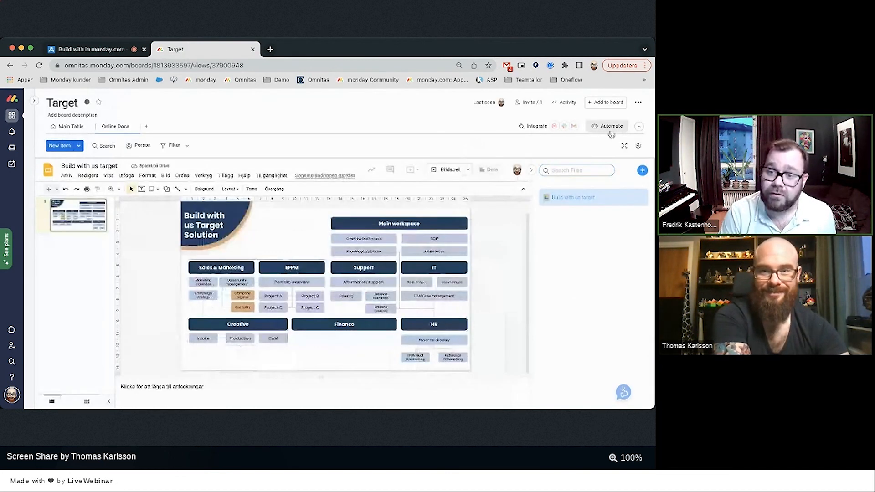
pyautogui.click(625, 145)
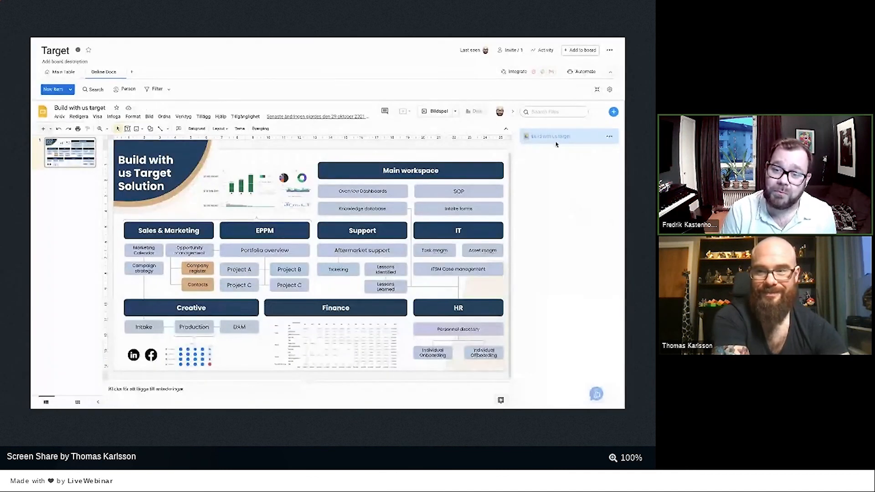
pyautogui.click(515, 113)
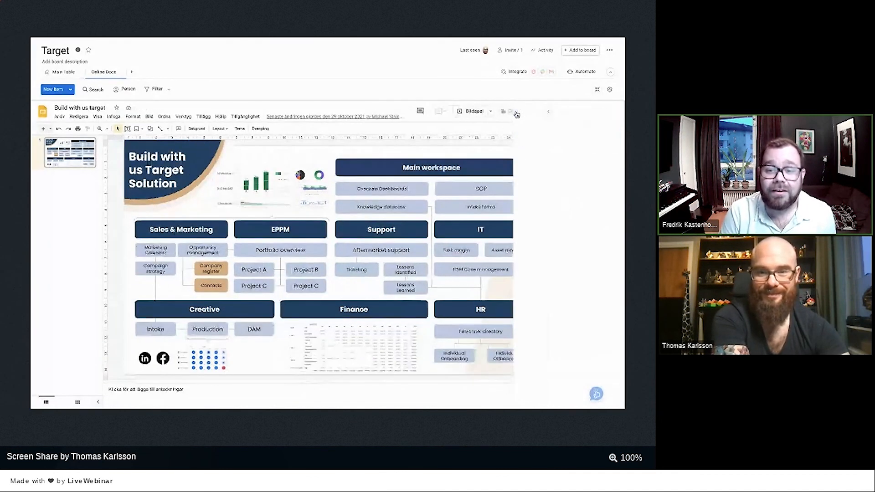